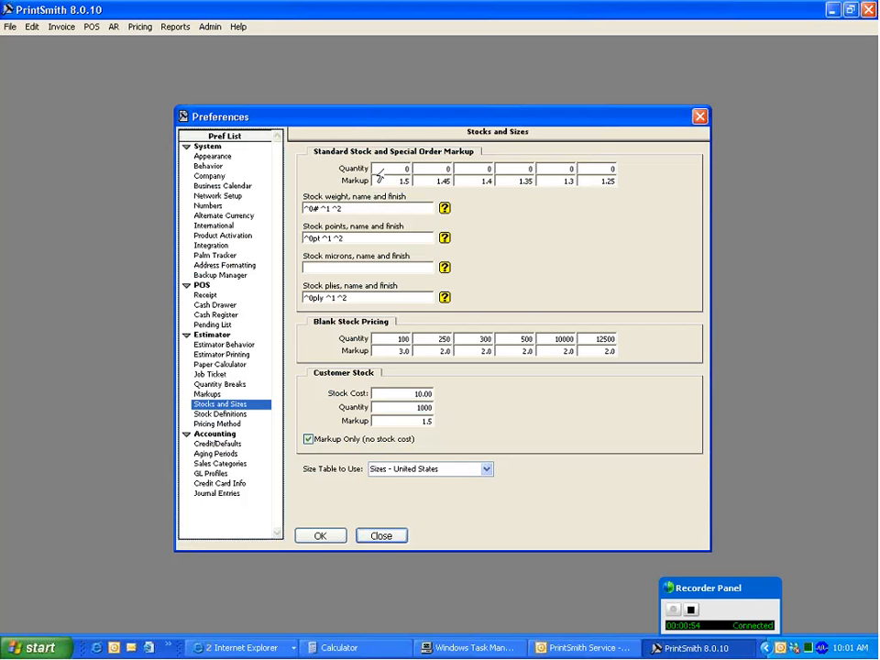
Review the sample formats offered for the stock weight, name and finish setting.
click(386, 168)
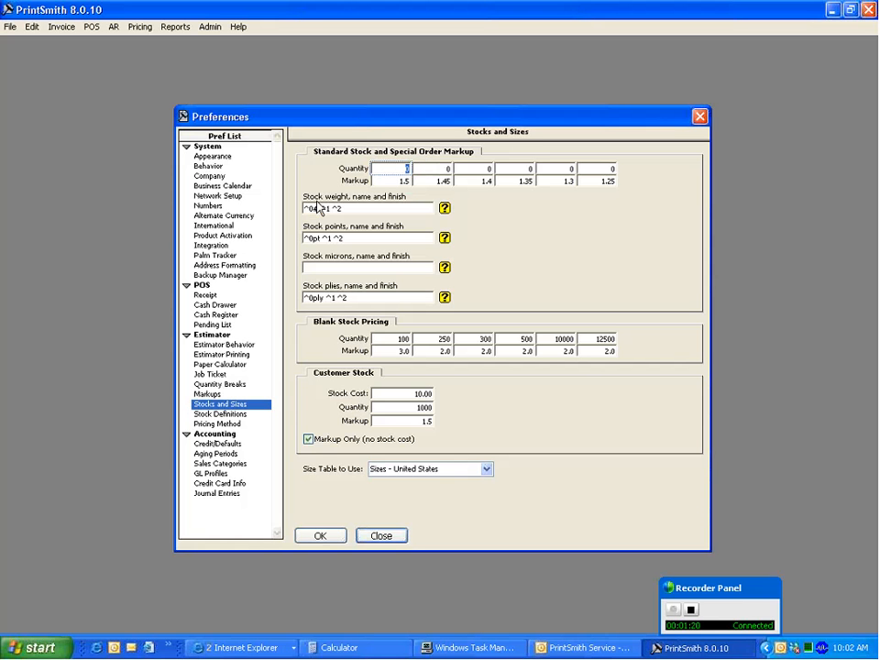
click(444, 209)
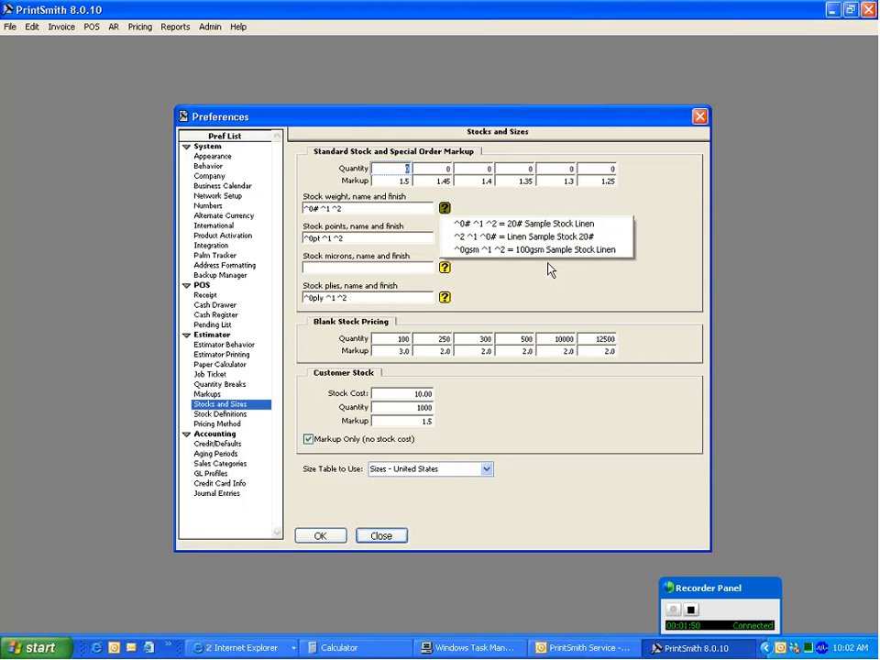
click(509, 266)
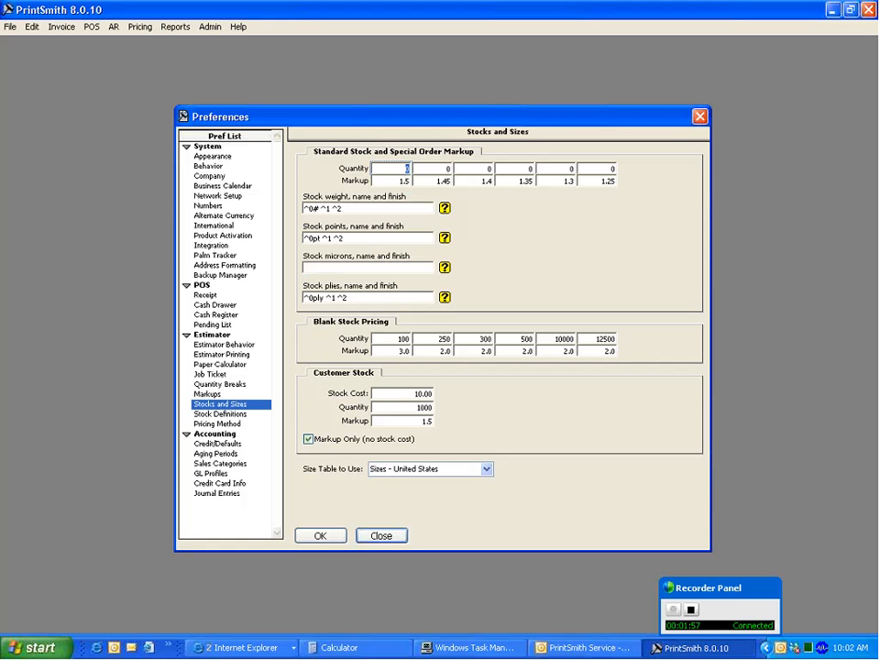
Set the stock points, name and finish format to ^0pt ^1 ^2 and review the size tables available for use.
click(444, 240)
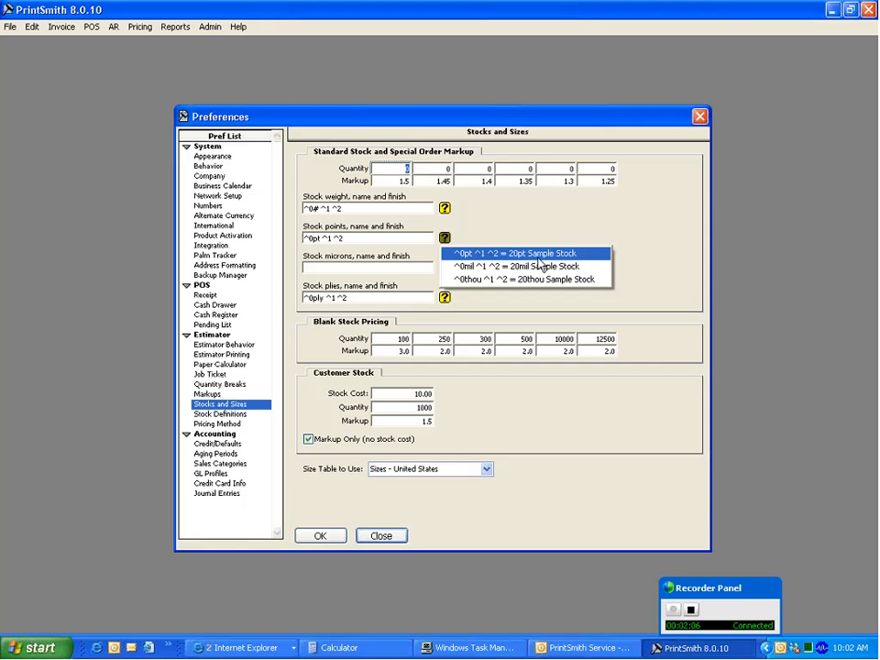
click(481, 253)
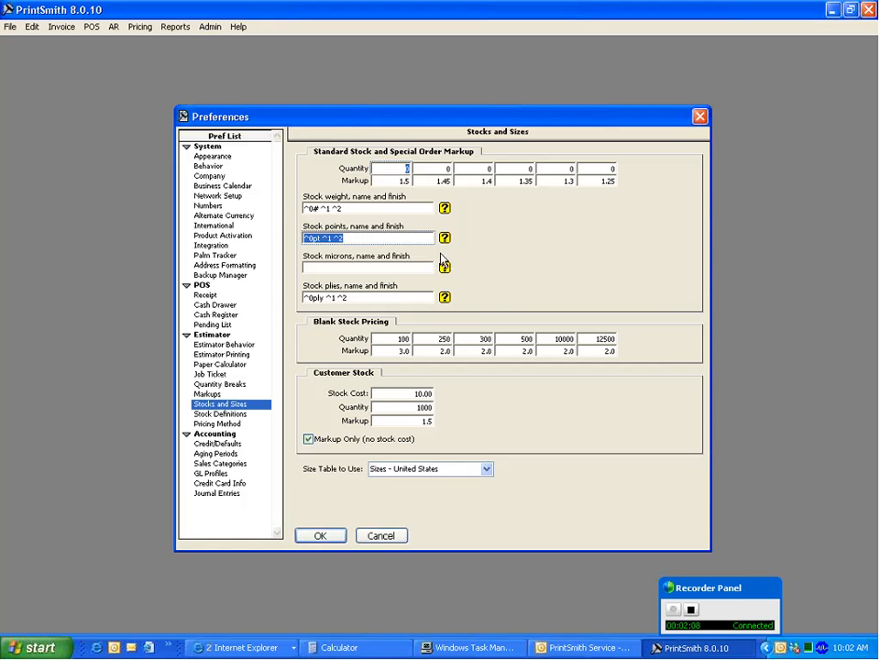
click(446, 239)
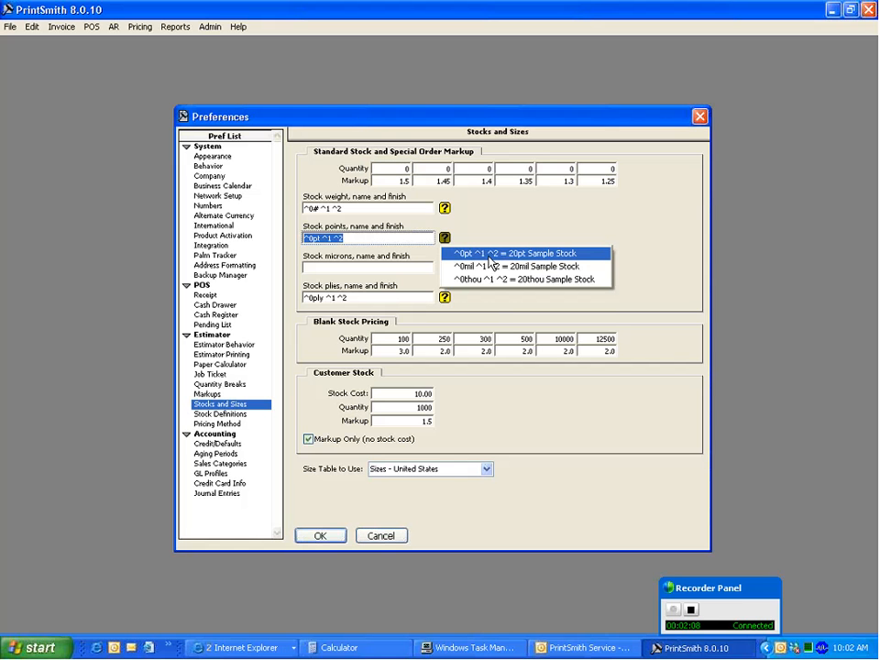
click(550, 232)
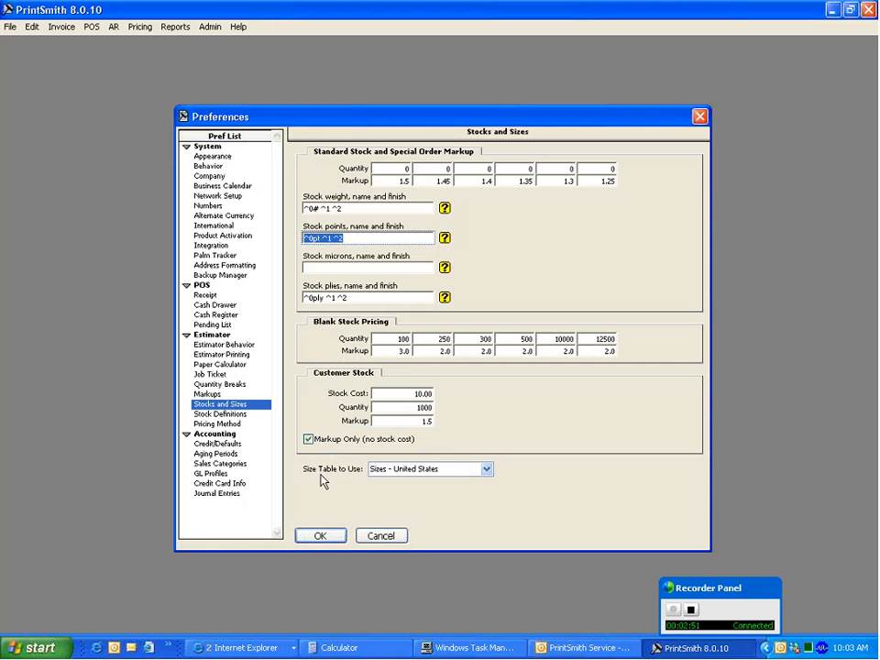
click(485, 470)
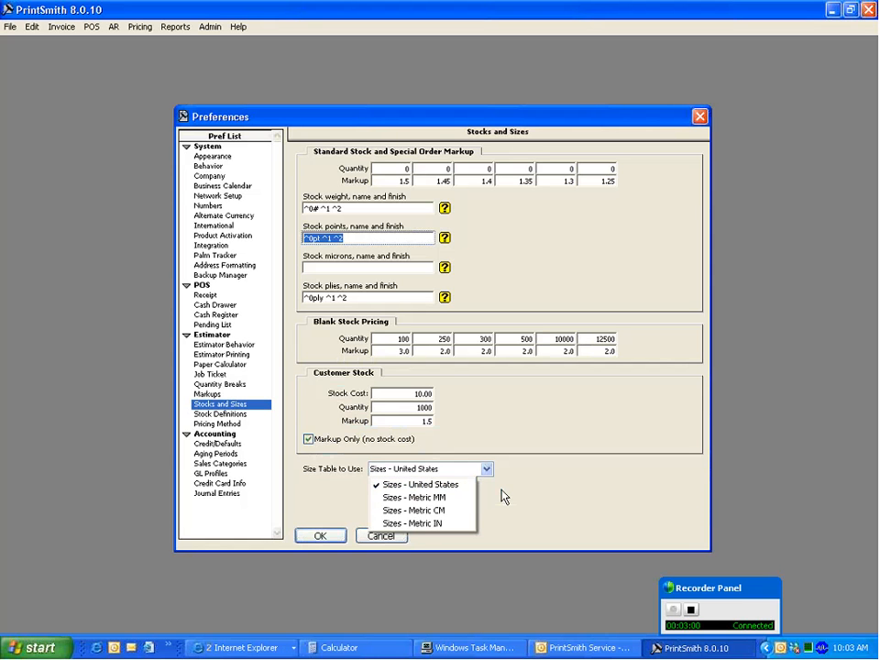
click(502, 490)
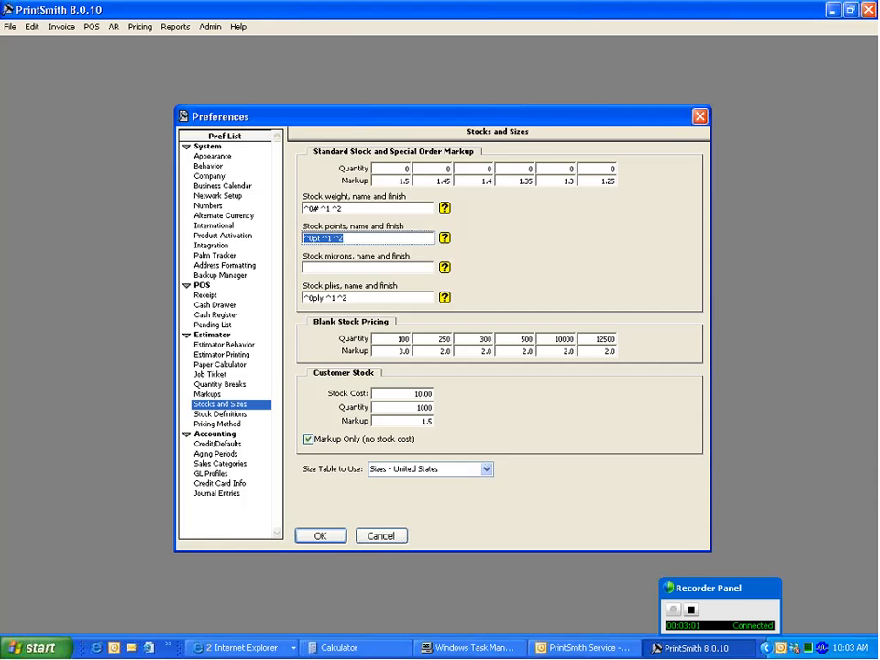
click(210, 26)
click(215, 270)
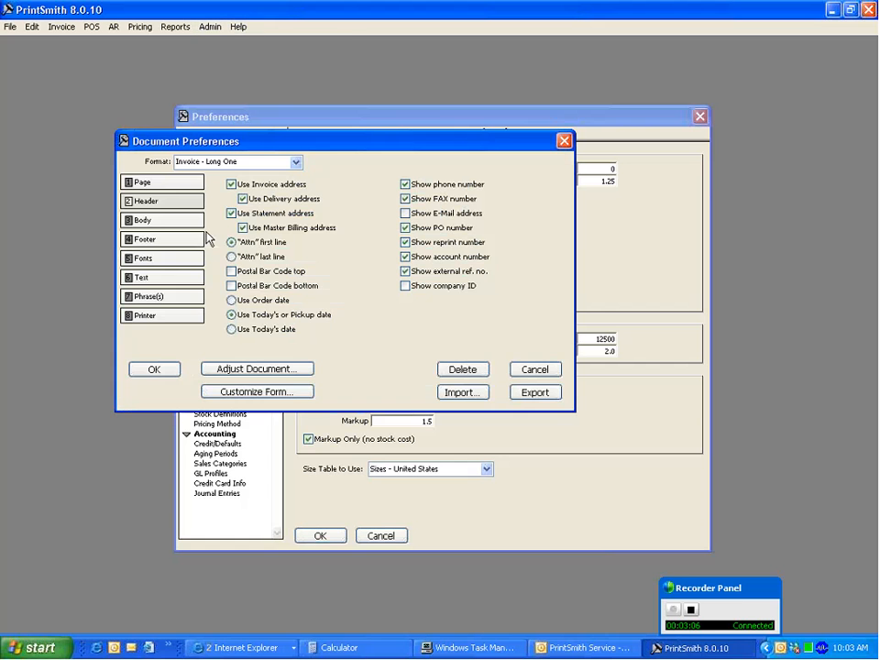
click(563, 142)
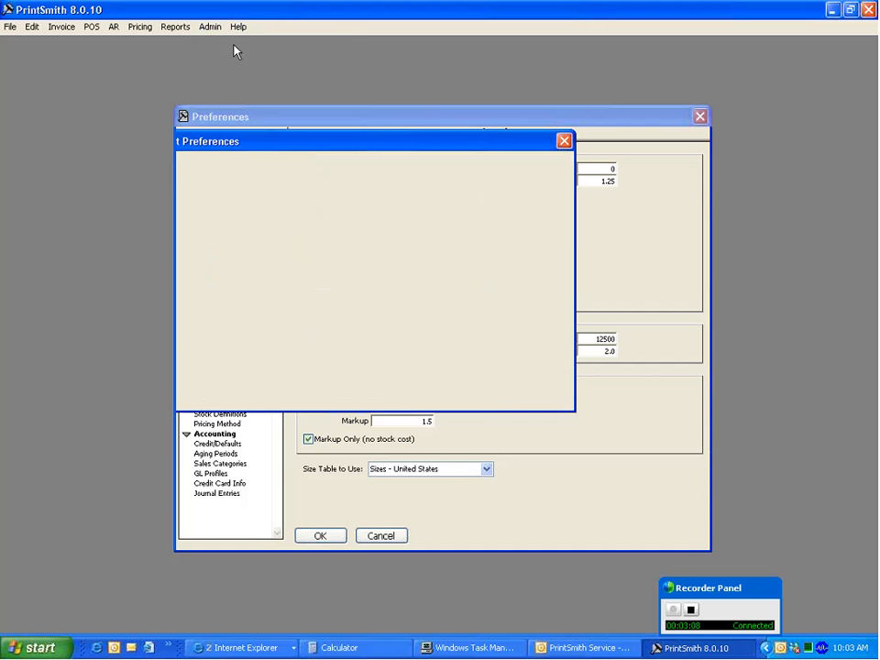
Open the Sizes - United States table in the Table Editor and sort its entries by size, then by ID.
click(210, 27)
click(220, 284)
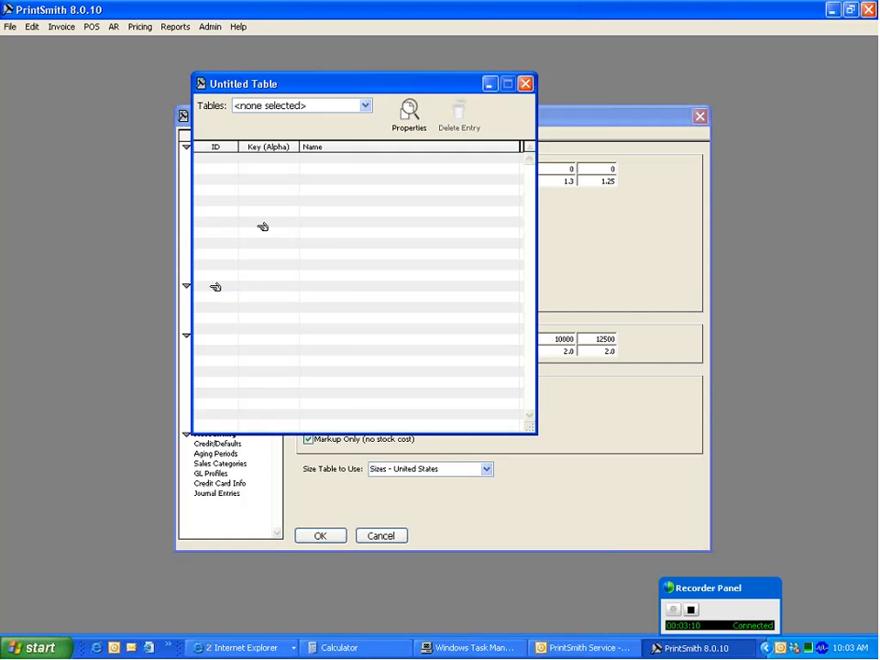
click(364, 106)
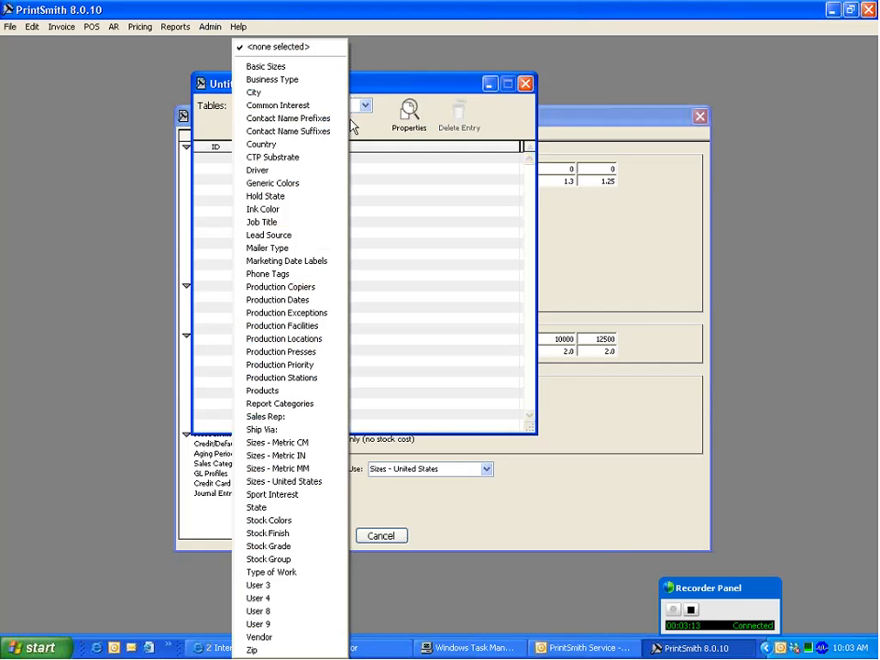
click(316, 485)
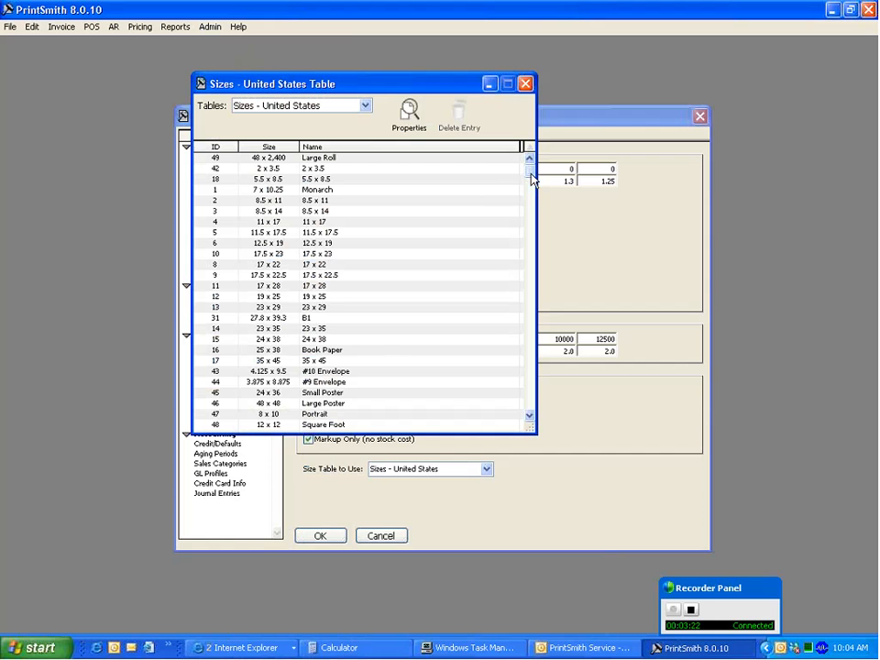
click(277, 148)
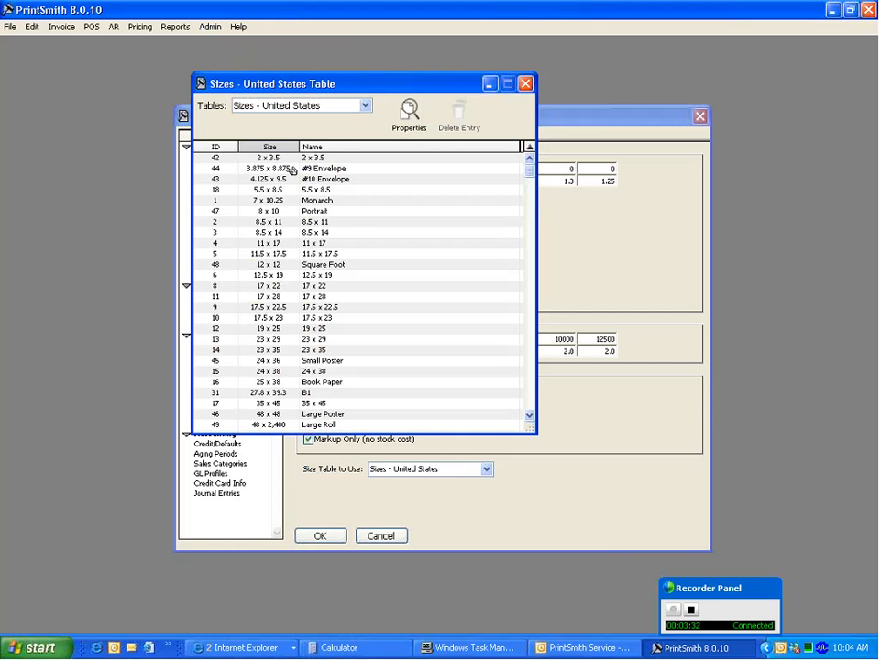
click(216, 147)
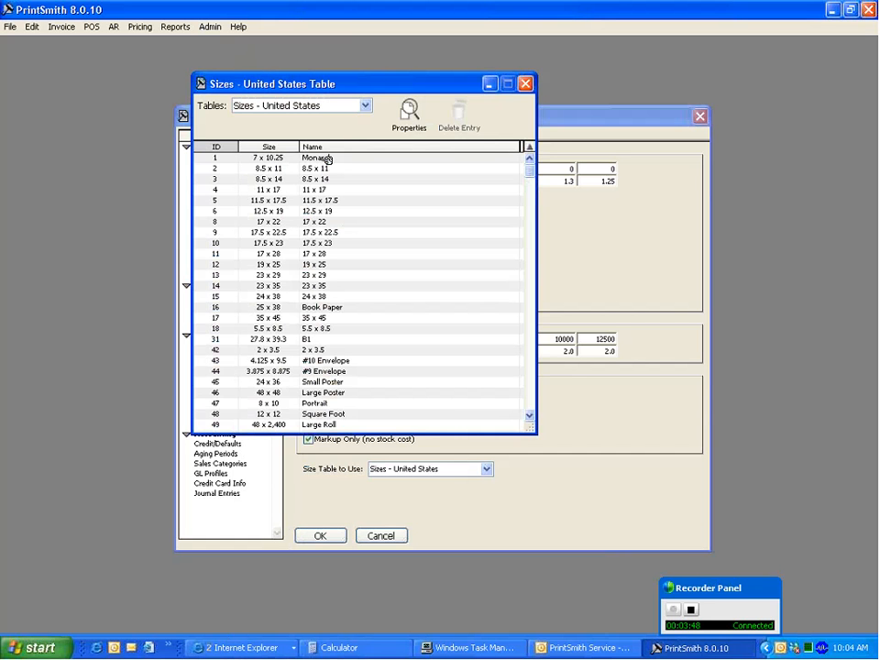
Rename the Book Paper size entry to 25 x 38 and close the size table.
double_click(345, 309)
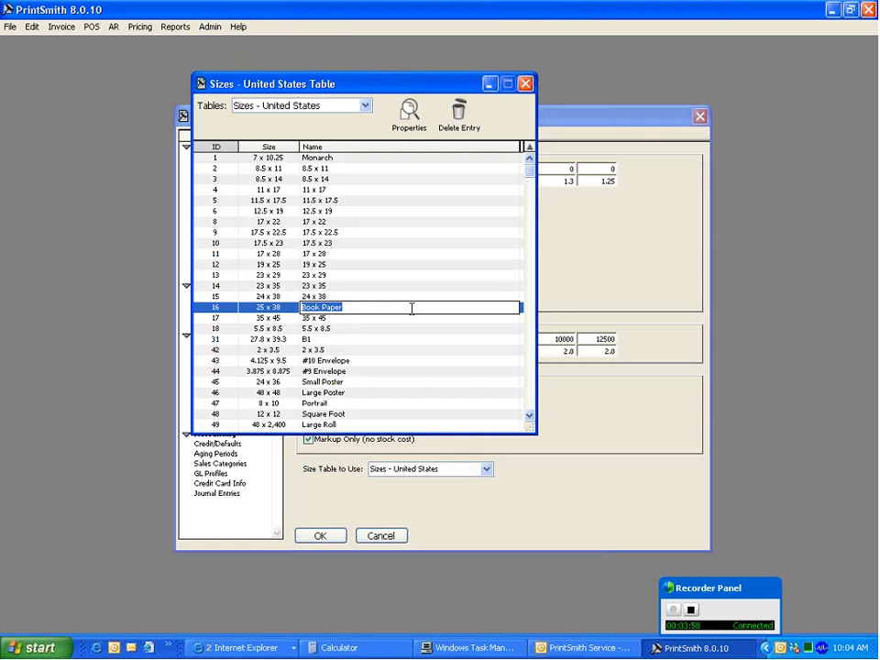
text(25)
text(x 38)
click(410, 327)
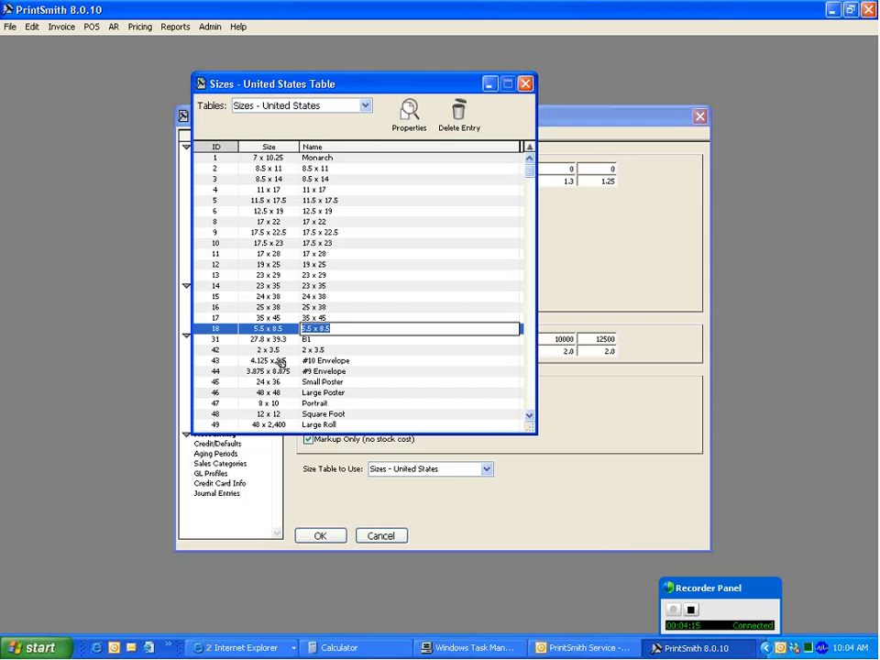
click(527, 84)
click(471, 246)
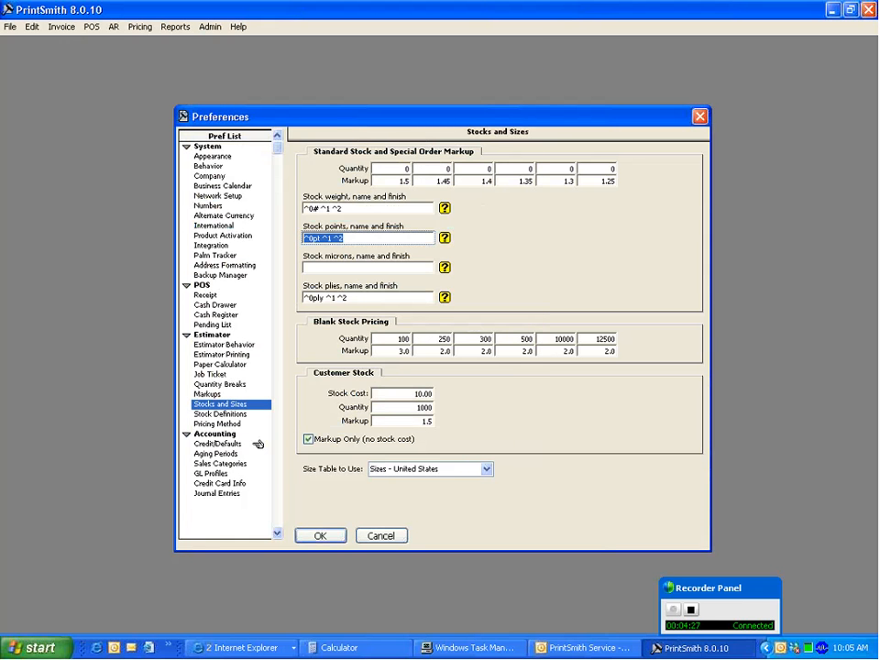
Open the Stock Definitions preferences and compare their column list with the columns of the Stock Picker.
click(237, 415)
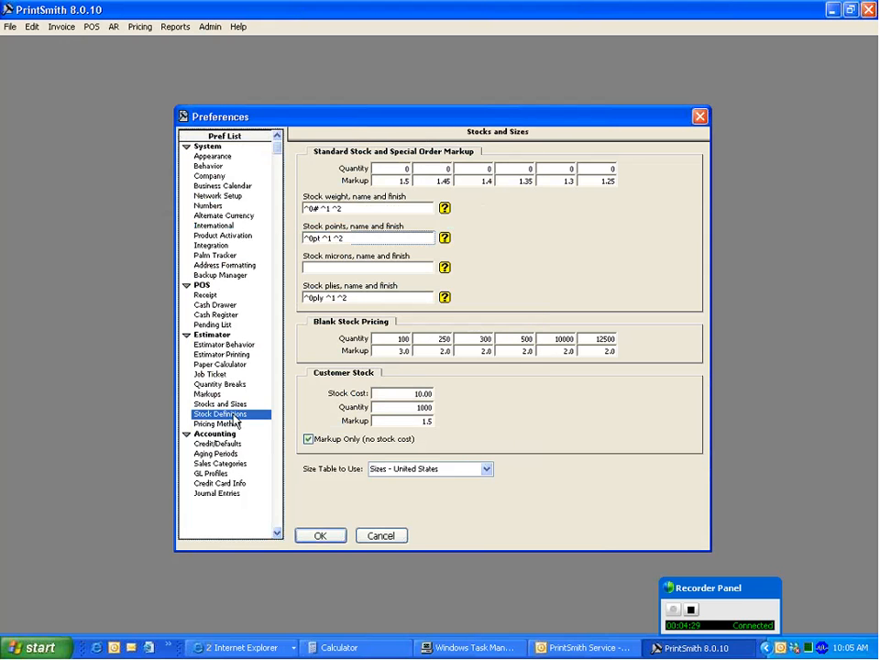
click(559, 302)
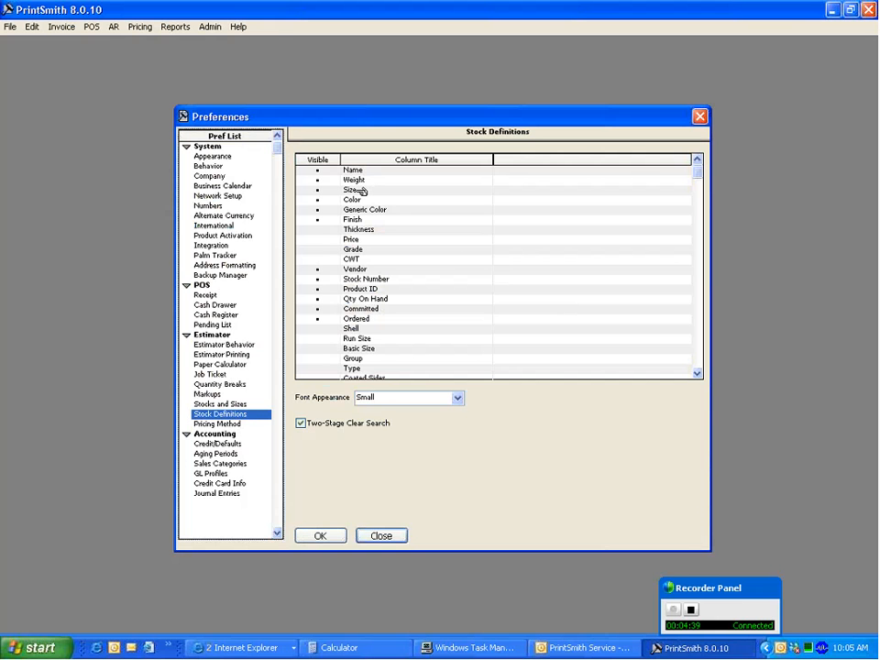
click(136, 32)
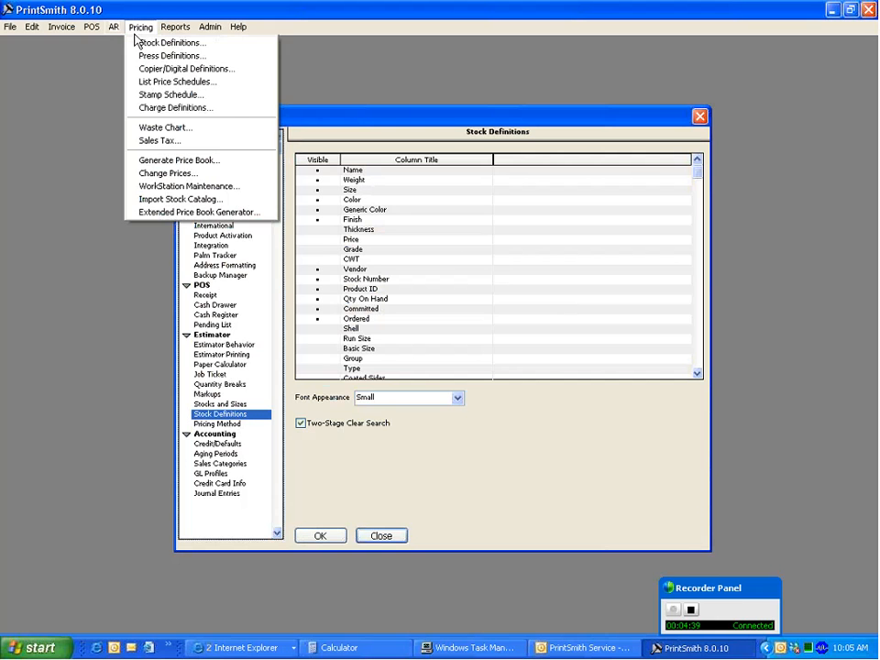
click(137, 42)
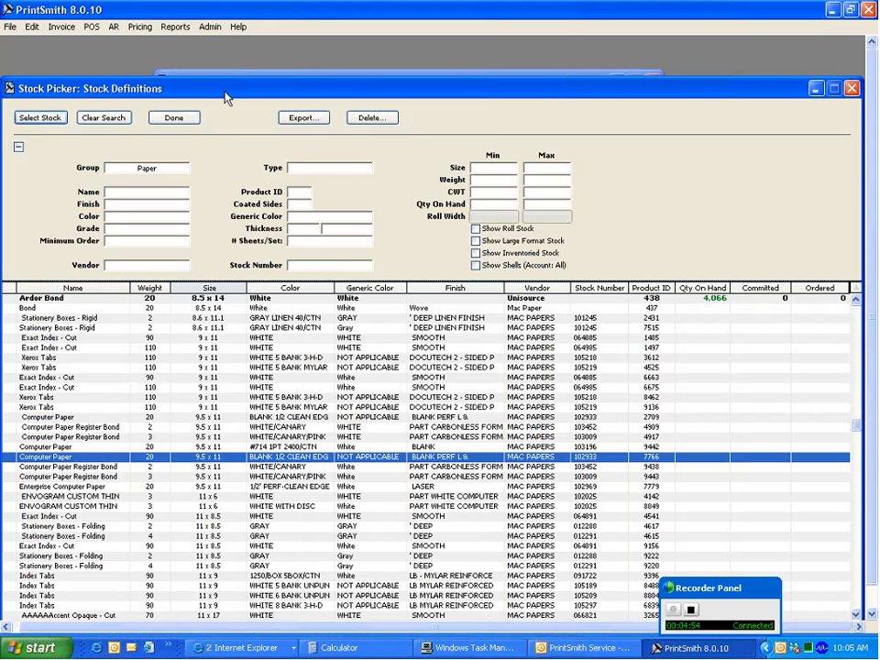
drag(229, 90, 211, 354)
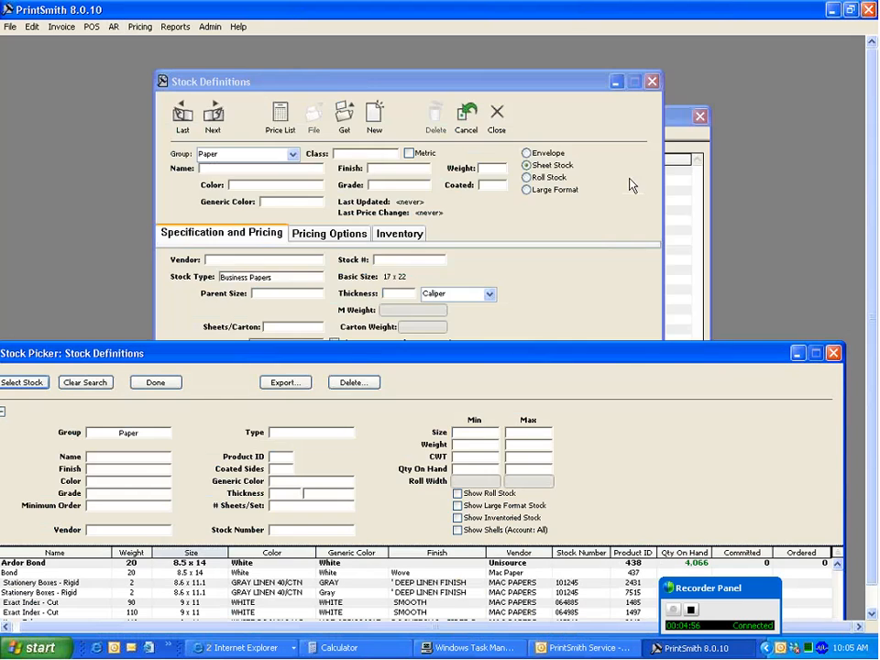
click(684, 212)
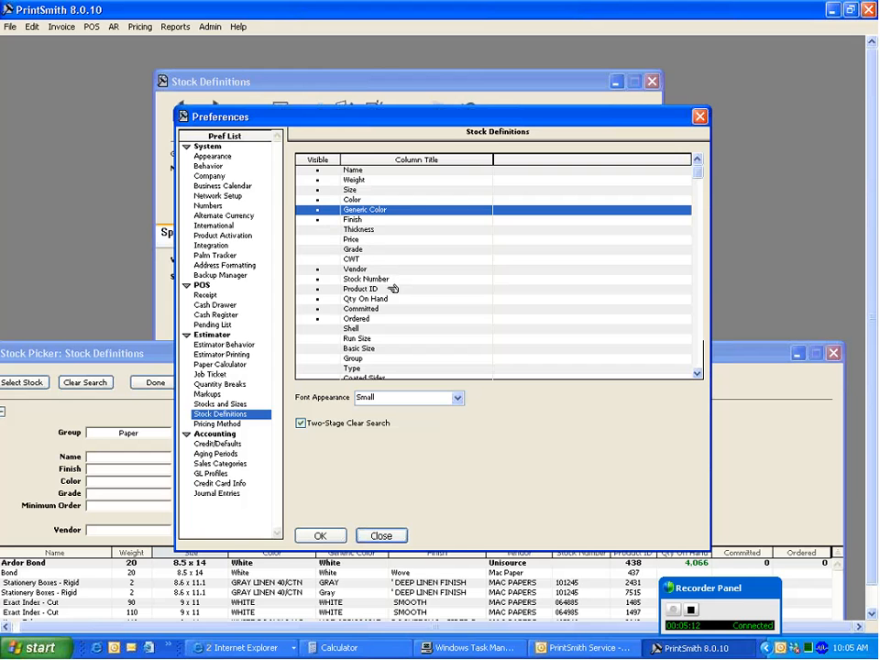
Hide the Vendor and Stock Number columns, show the Price Expires column, save the preferences and reopen the Stock Picker.
click(328, 269)
click(328, 278)
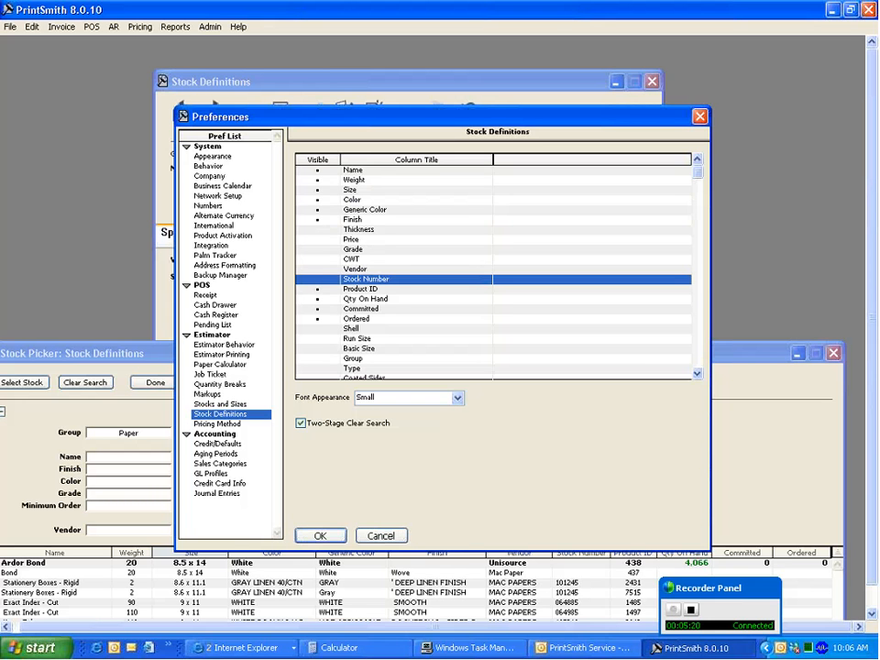
drag(697, 177, 698, 359)
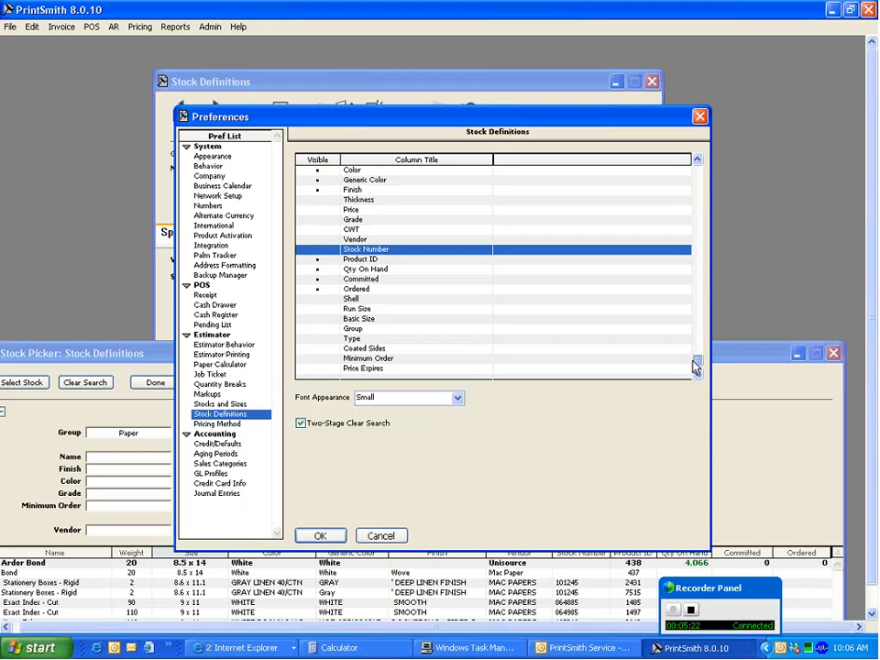
click(318, 369)
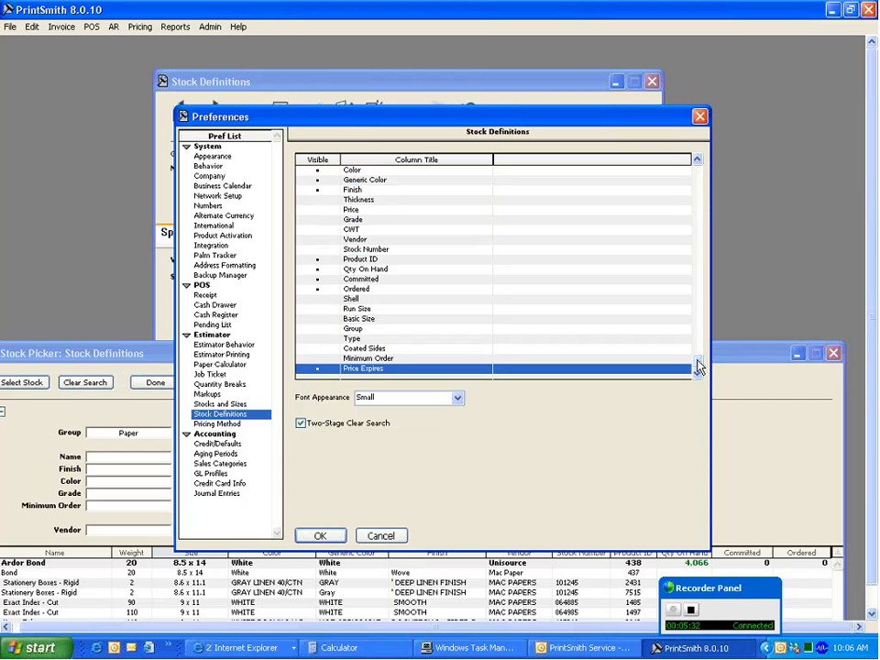
drag(699, 367, 698, 202)
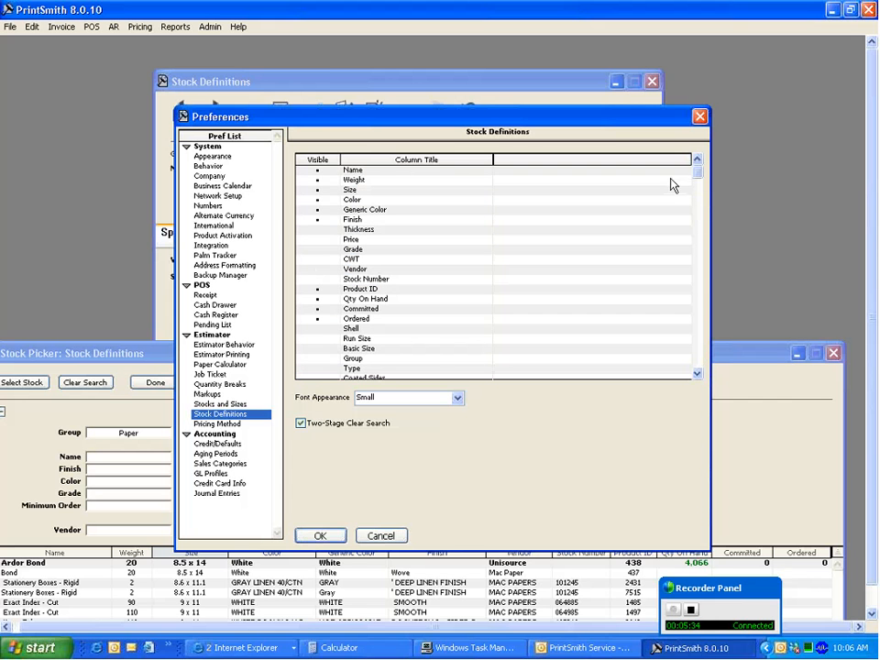
click(319, 538)
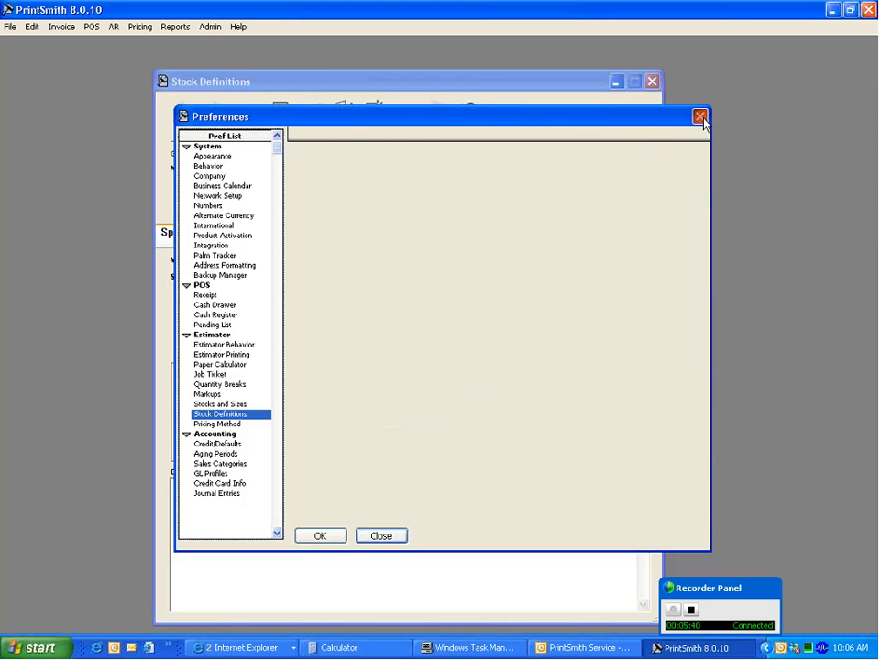
click(699, 117)
click(345, 116)
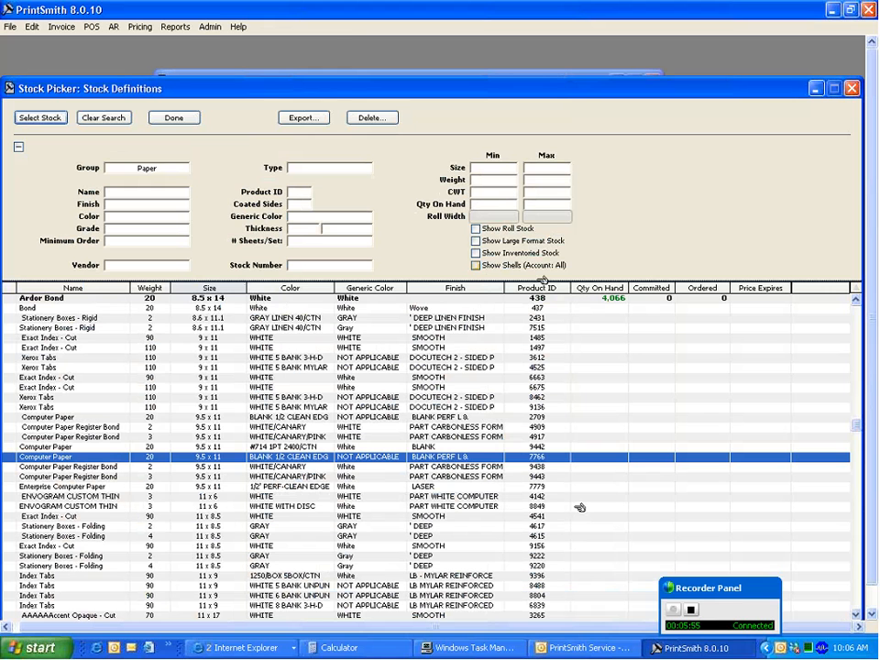
Open the Stock Definitions preferences and hide the Product ID column.
click(209, 30)
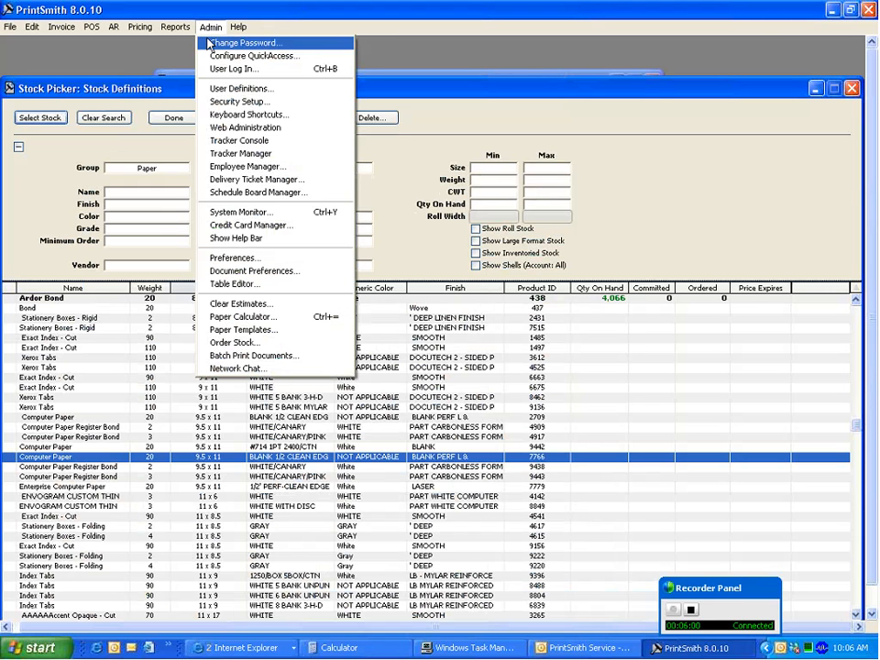
click(215, 262)
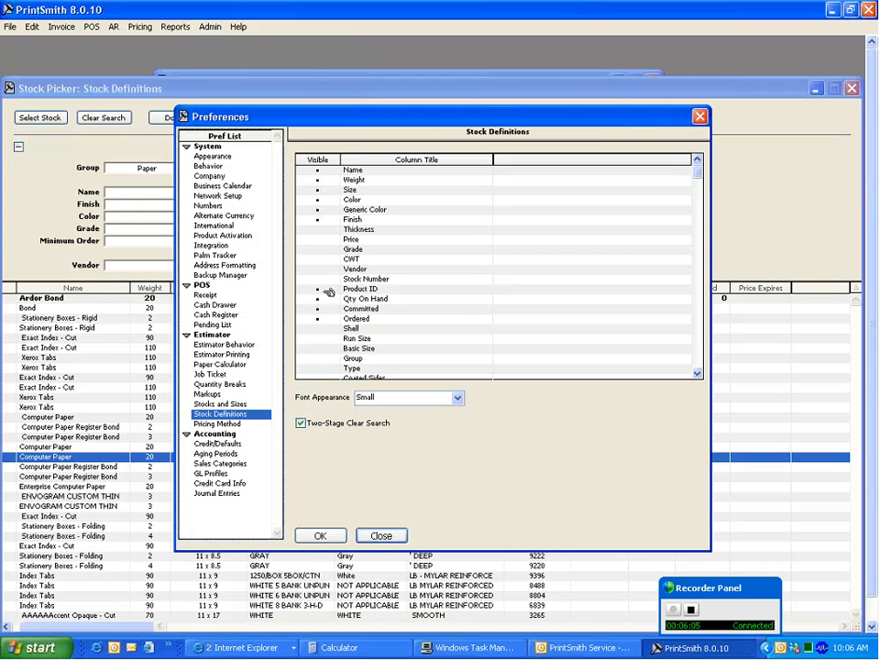
click(332, 290)
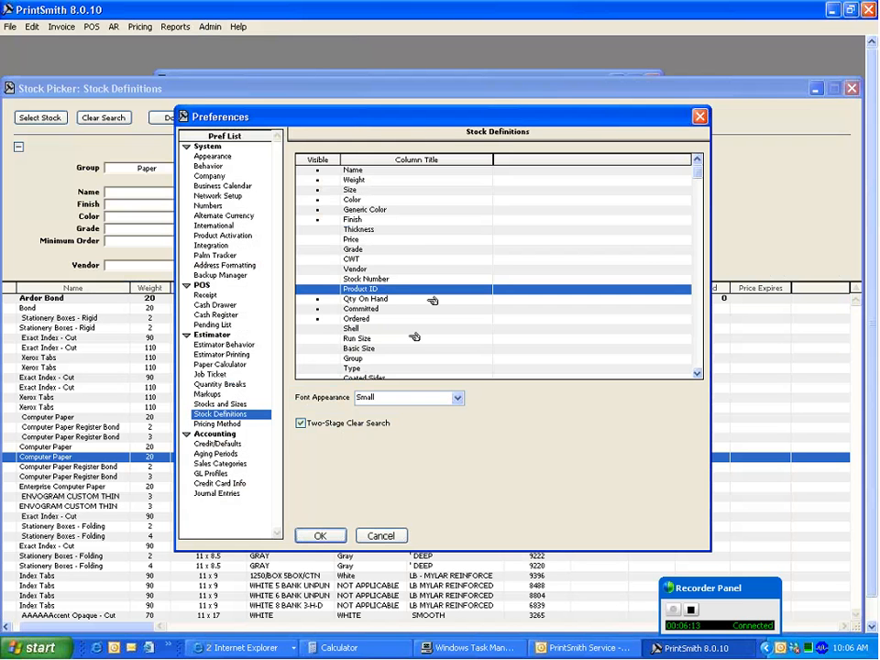
drag(416, 119, 415, 336)
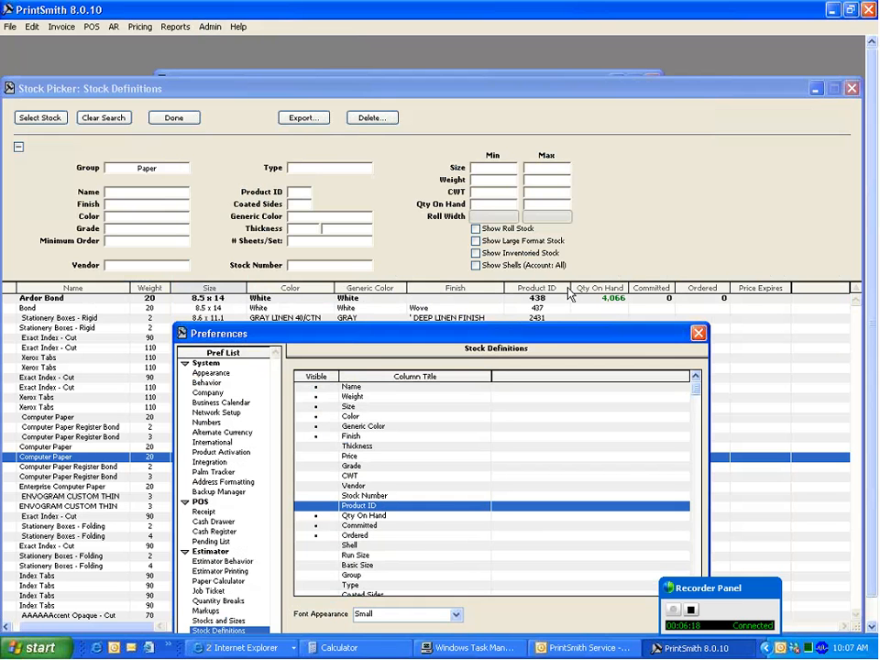
drag(566, 336, 570, 295)
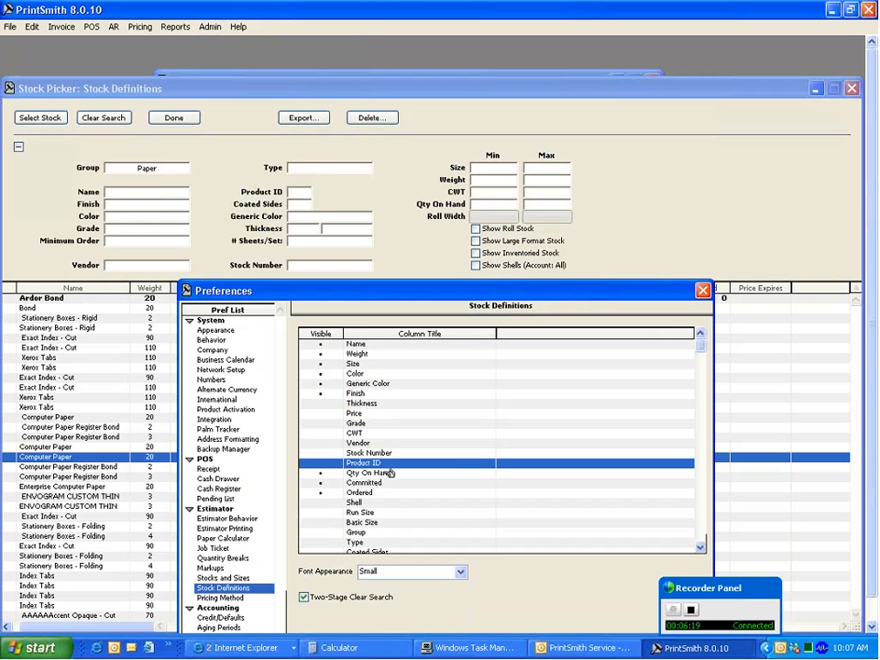
Move the Color column directly below Name in the column list, save the preferences and reopen the Stock Picker.
click(372, 374)
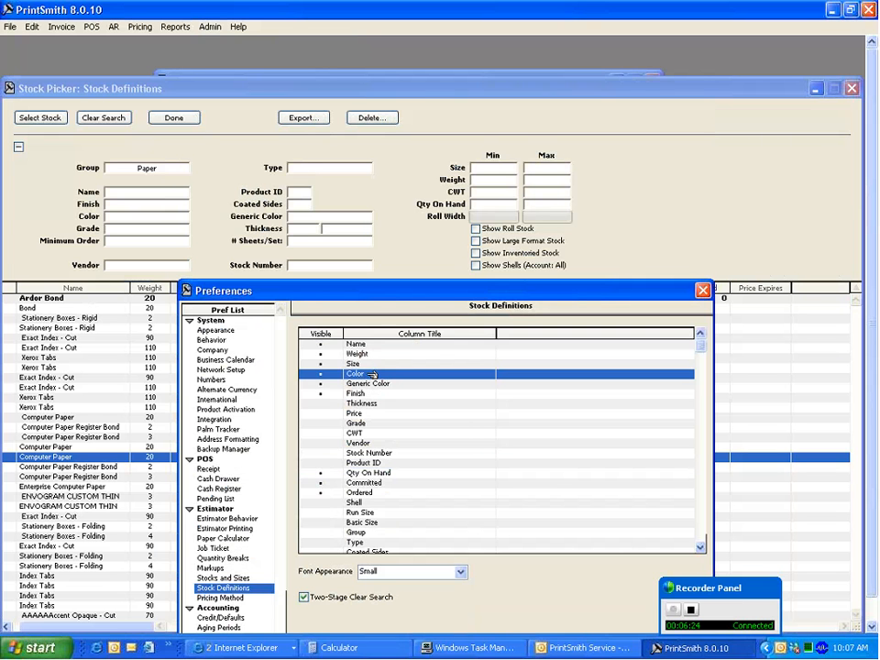
drag(372, 374, 366, 360)
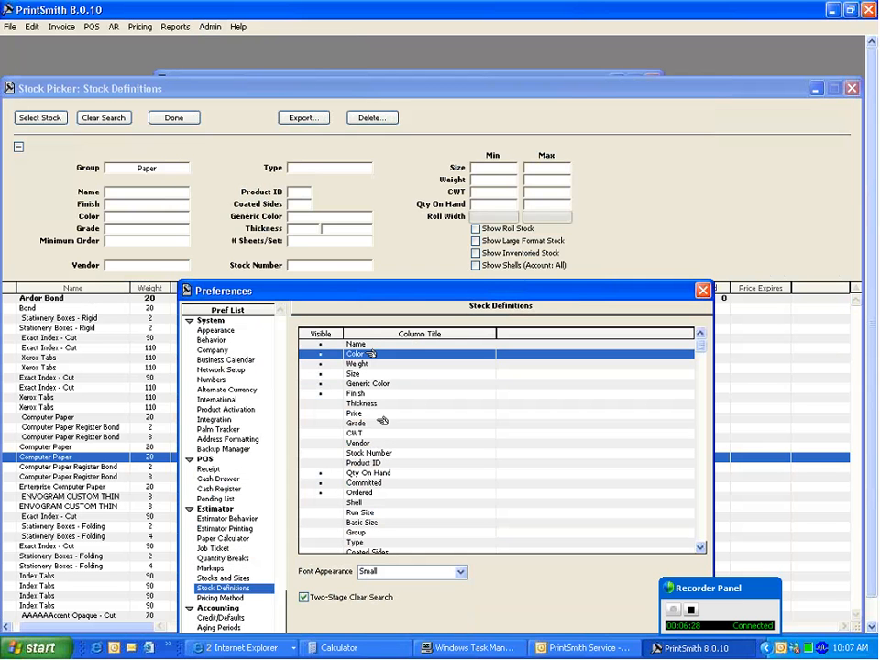
click(703, 290)
click(565, 474)
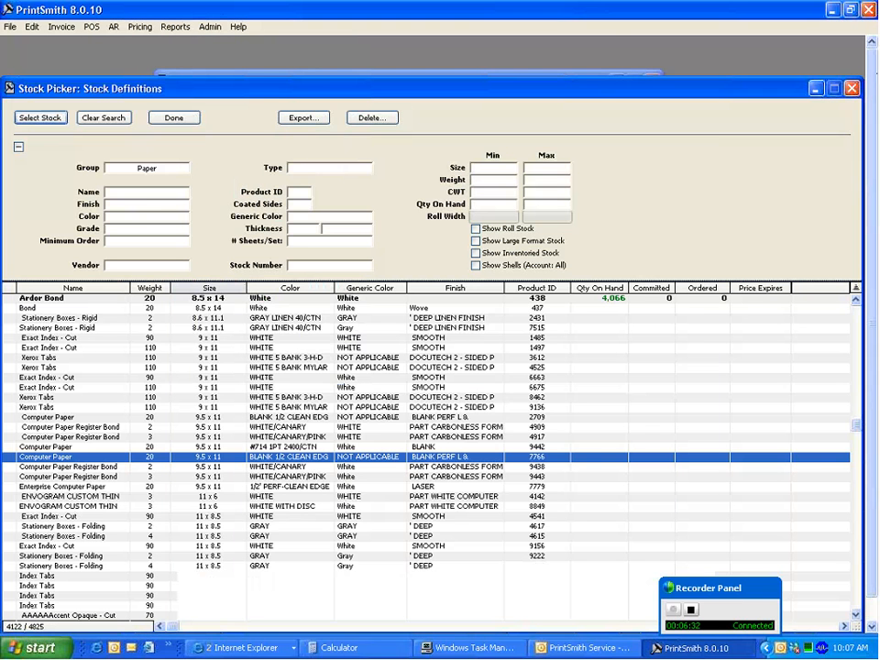
click(847, 92)
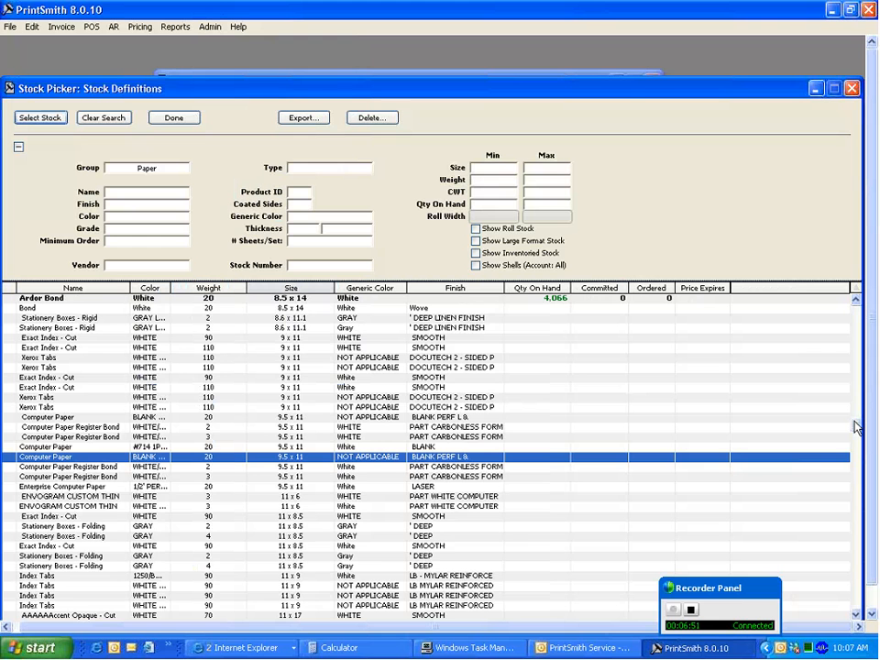
Sort the Stock Picker list by name and view the first entries.
drag(855, 428, 855, 307)
scroll(713, 307, up, 4)
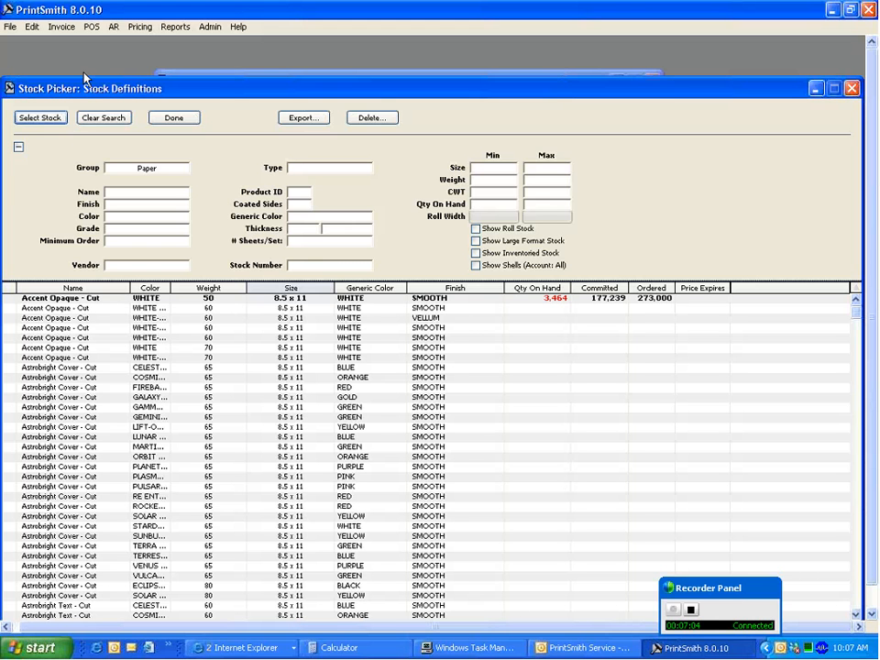
drag(85, 78, 91, 60)
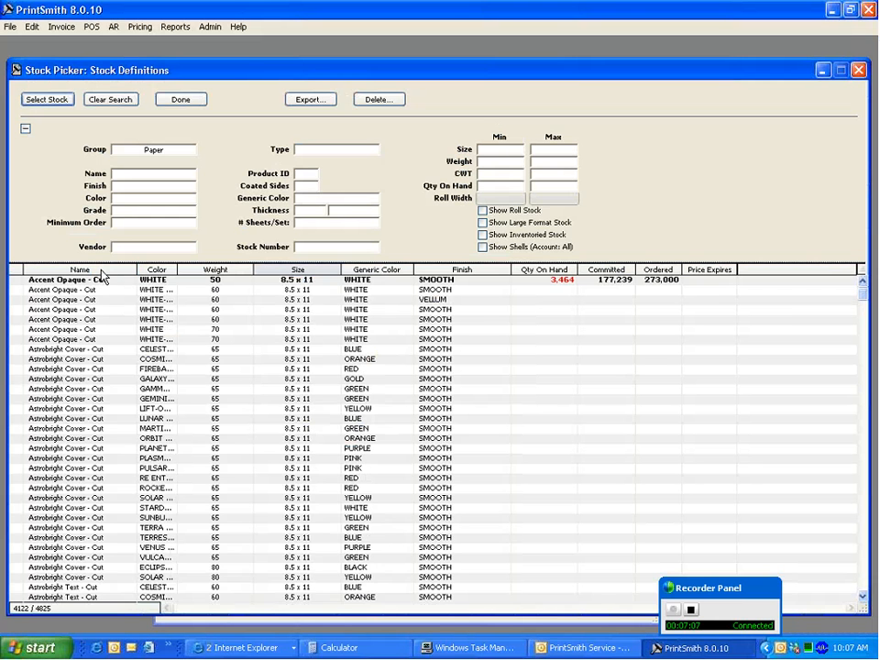
click(102, 272)
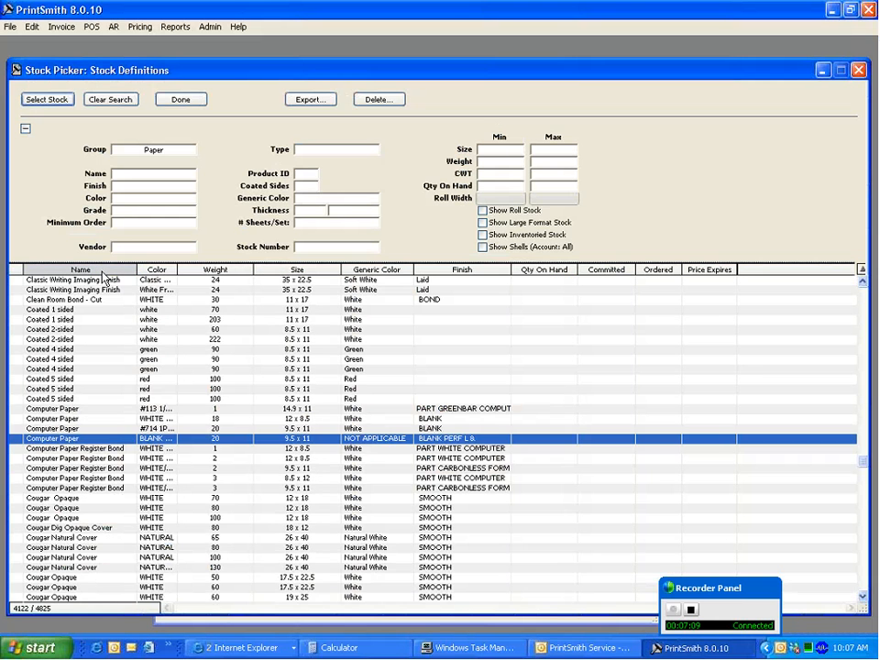
drag(862, 469, 862, 286)
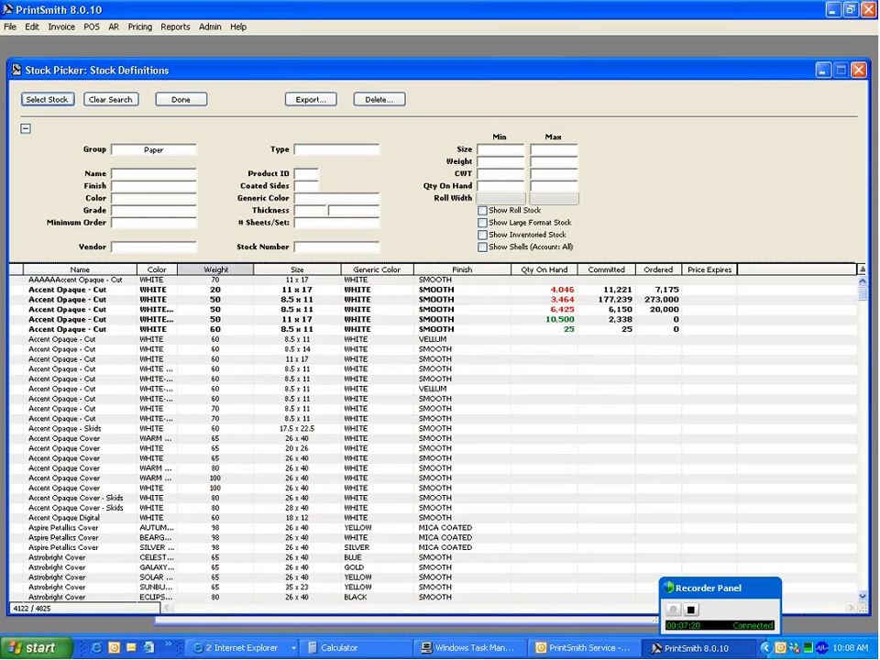
Sort the stock list by size and reverse it to descending order.
click(316, 272)
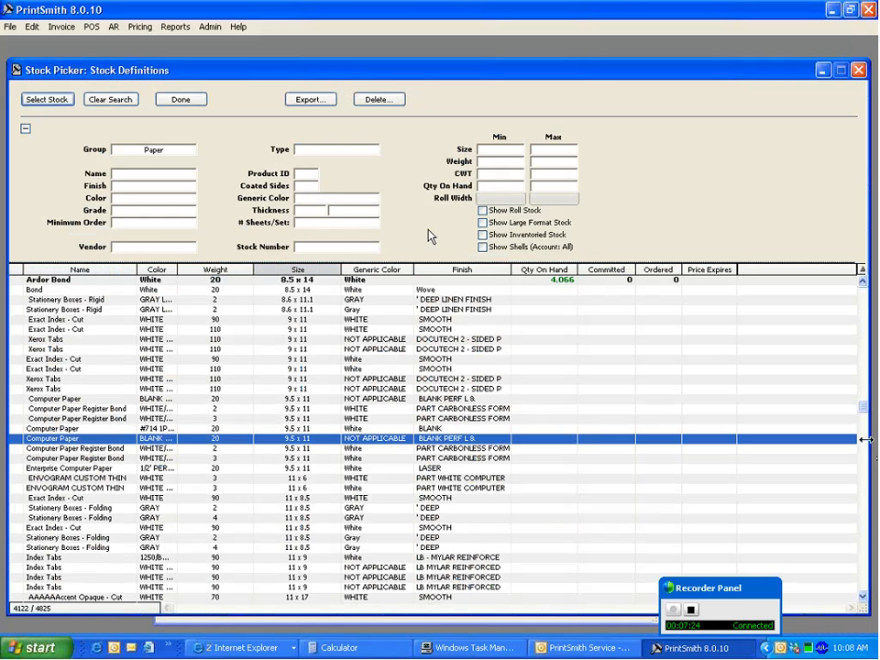
drag(867, 413, 861, 273)
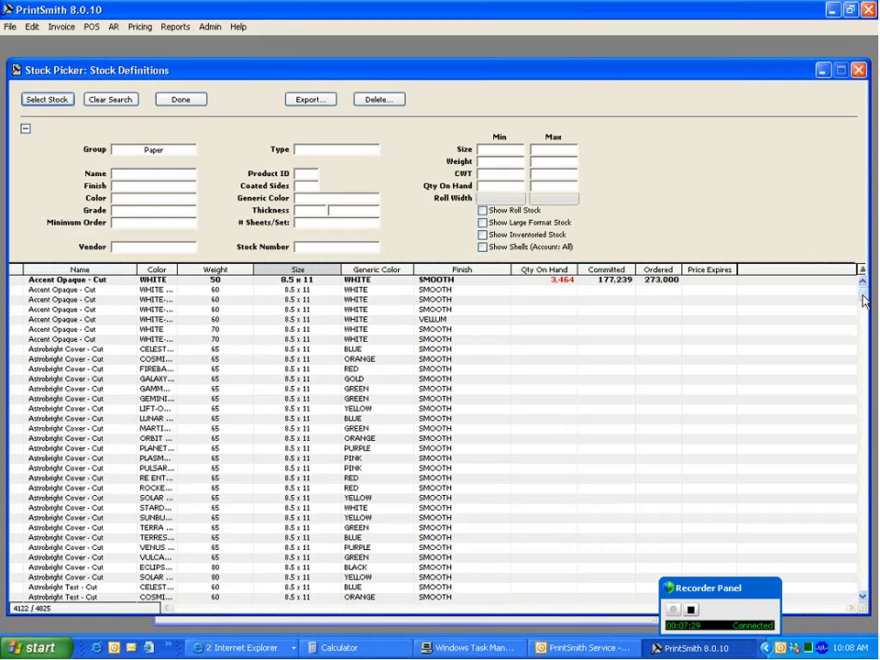
drag(862, 296, 348, 299)
click(862, 271)
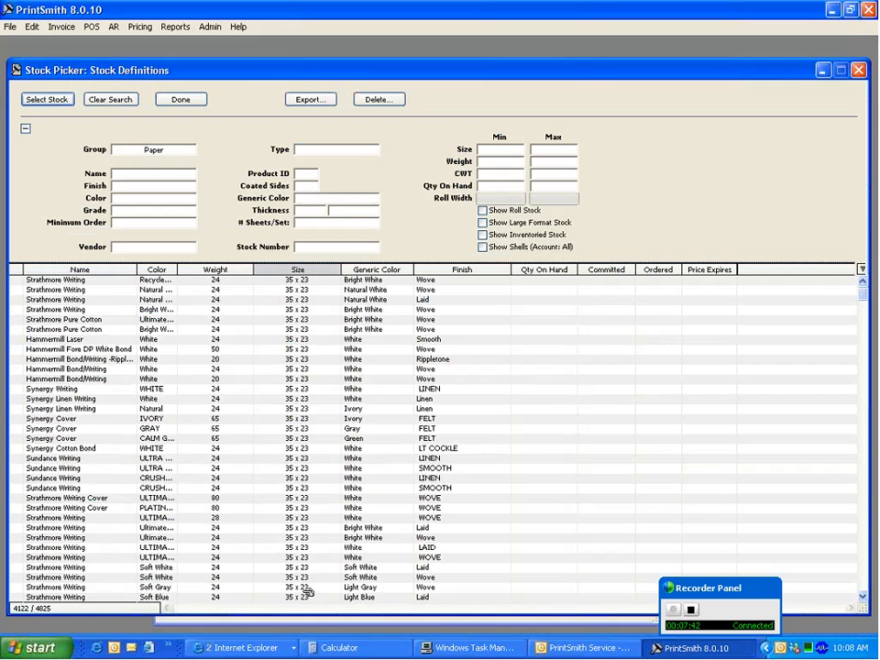
Sort the stock list by name in ascending order and show its beginning.
click(78, 272)
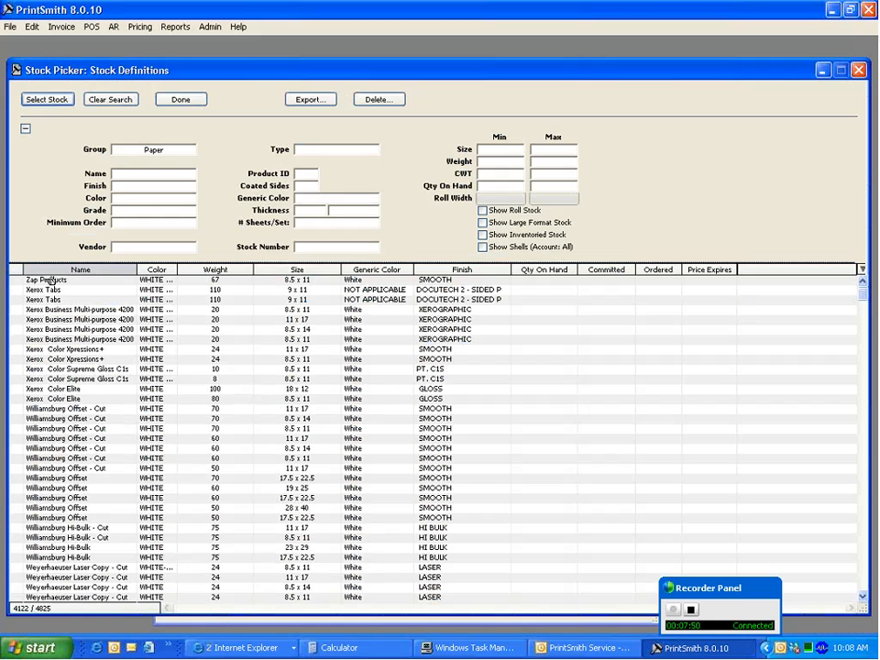
click(862, 269)
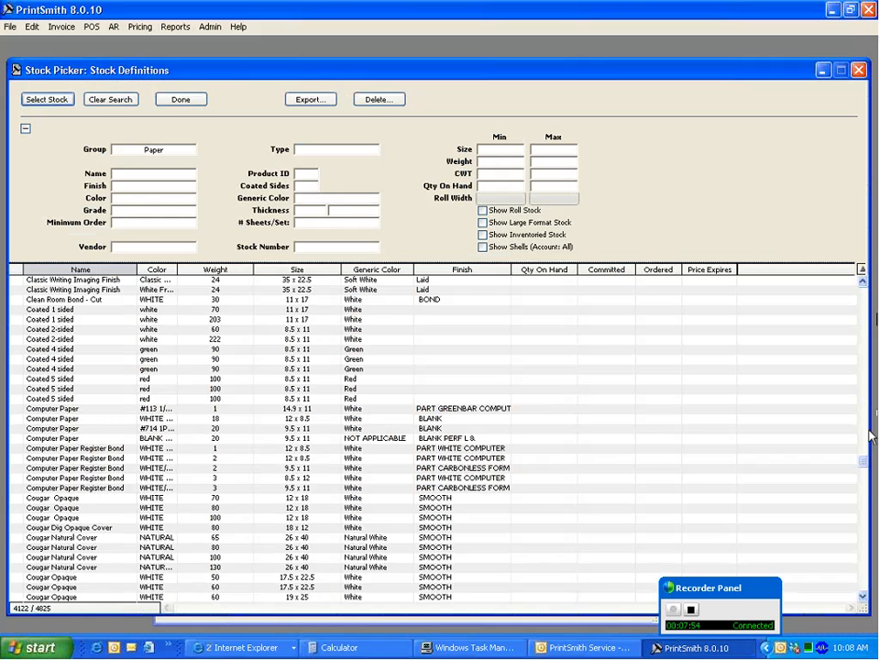
drag(862, 466, 860, 283)
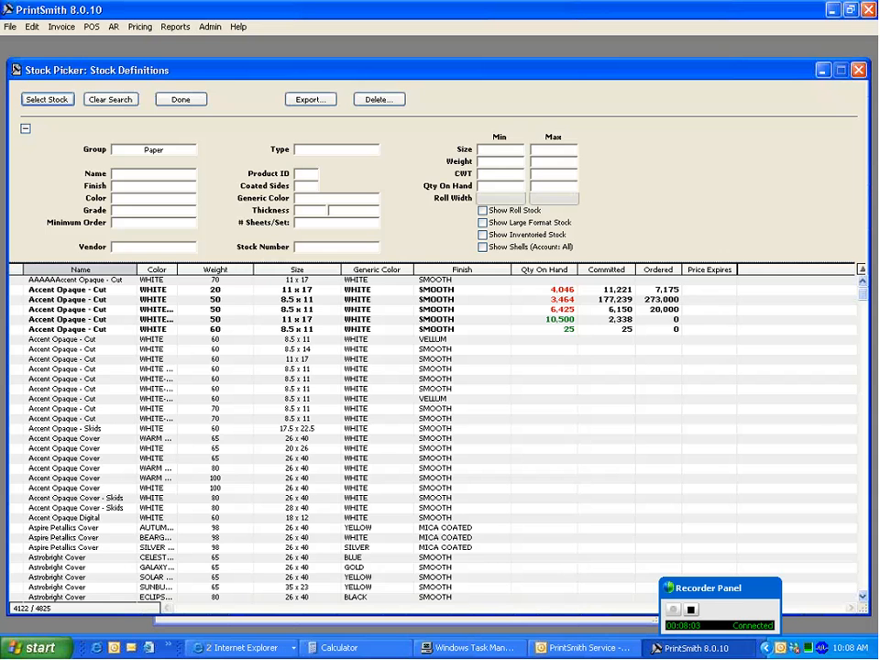
Adjust the Stock Picker's column widths: widen Name and Color so their entries fit, and narrow Weight.
drag(138, 269, 92, 270)
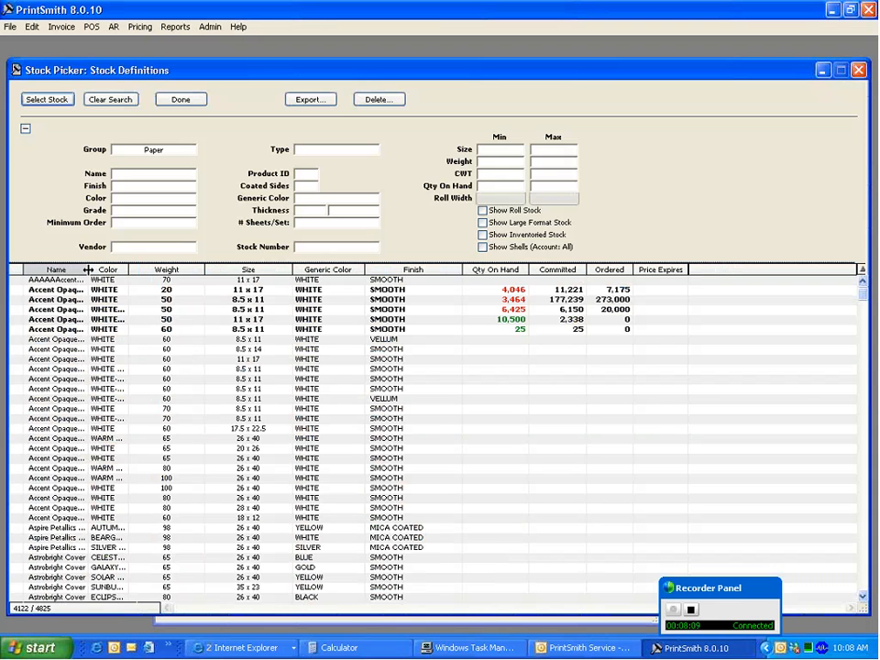
drag(88, 269, 156, 270)
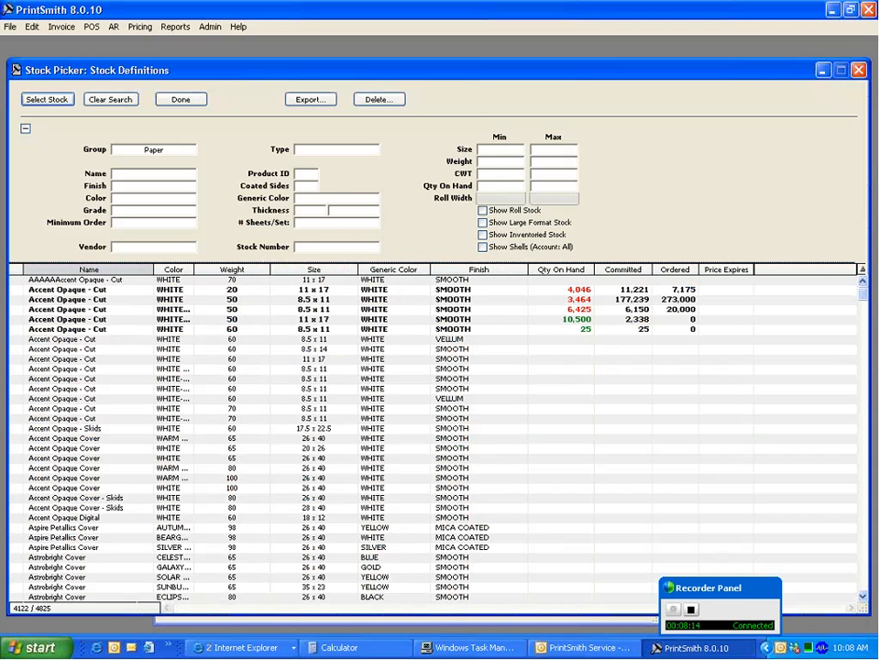
drag(194, 272, 206, 271)
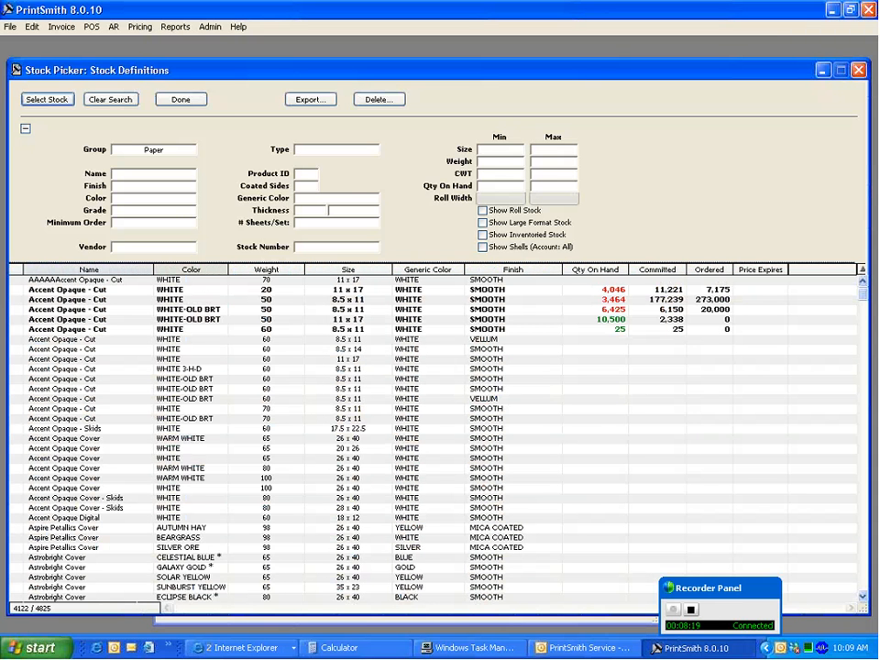
drag(306, 269, 284, 269)
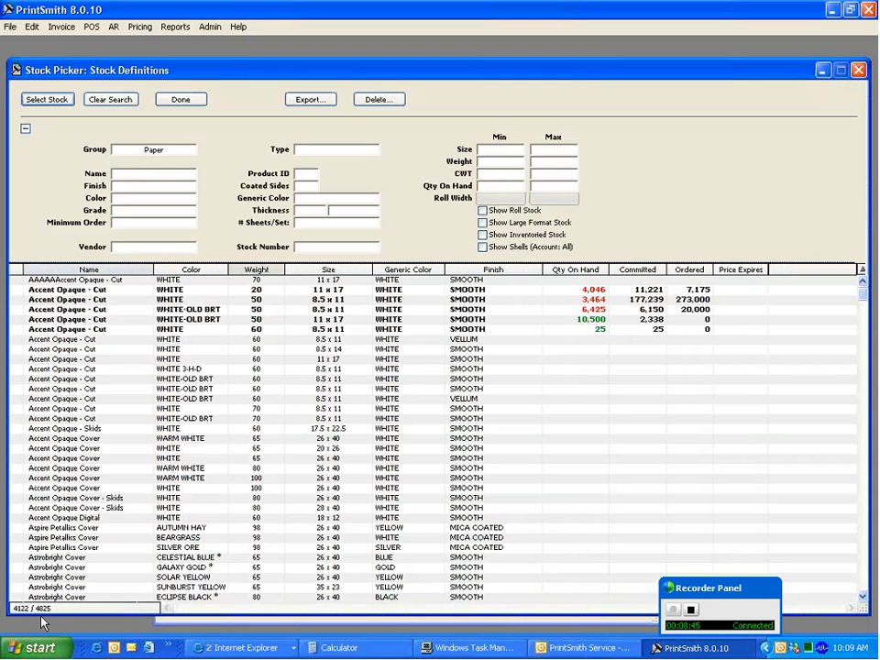
Filter the stock list by the Envelopes, Carbonless, Wide Format and Writing Paper groups in turn, and return the filter to Paper.
click(163, 150)
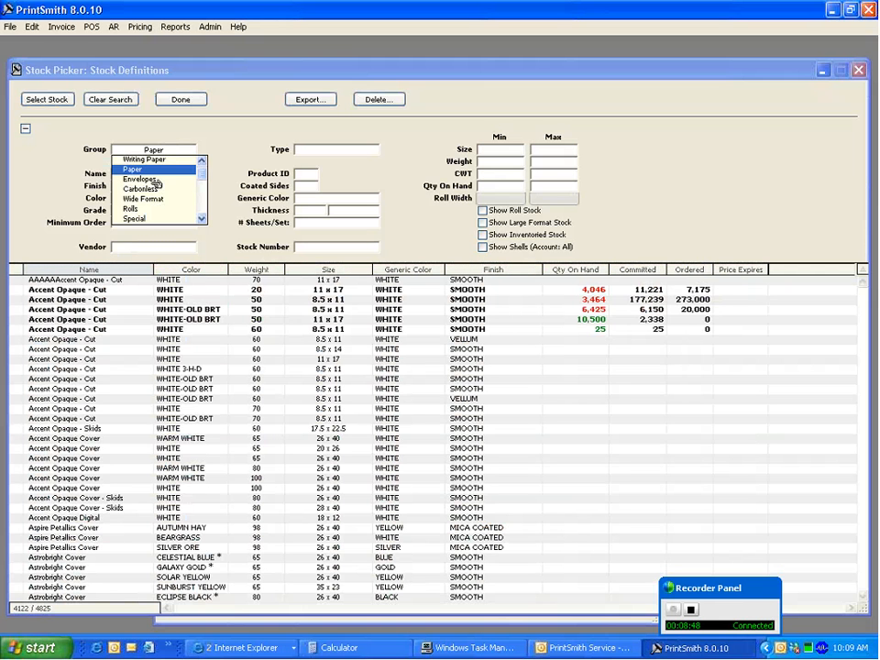
click(159, 181)
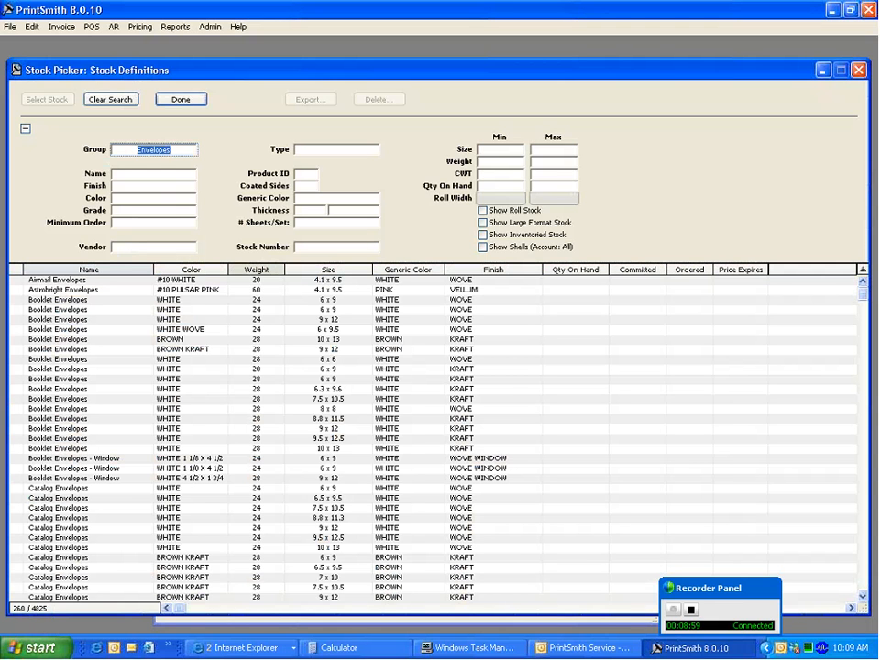
click(171, 150)
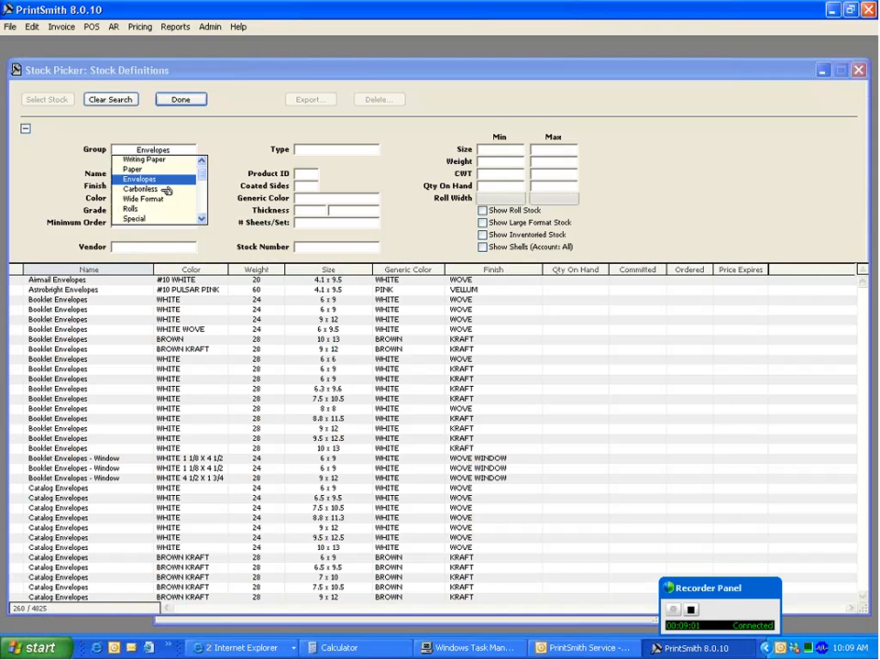
click(168, 189)
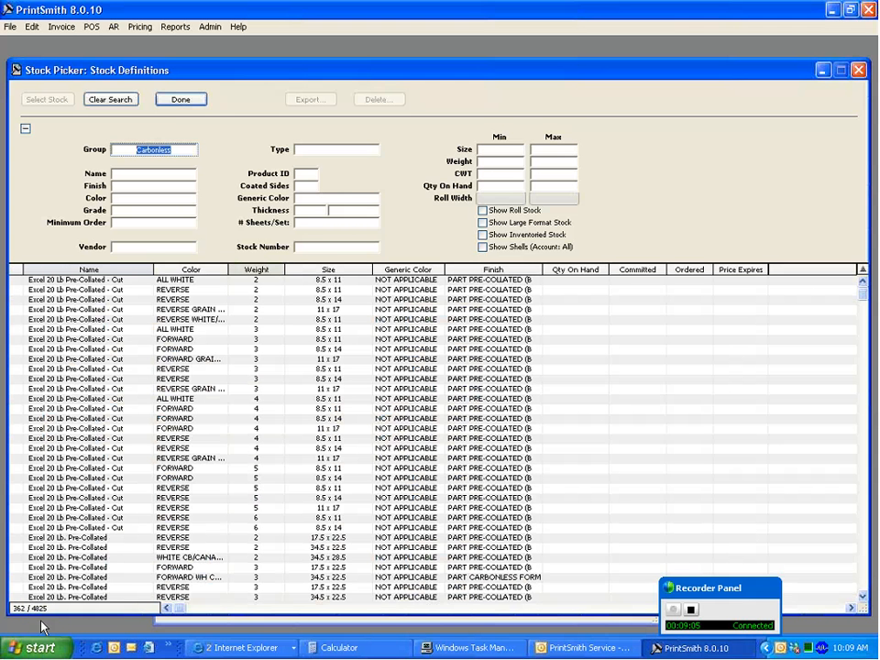
click(178, 146)
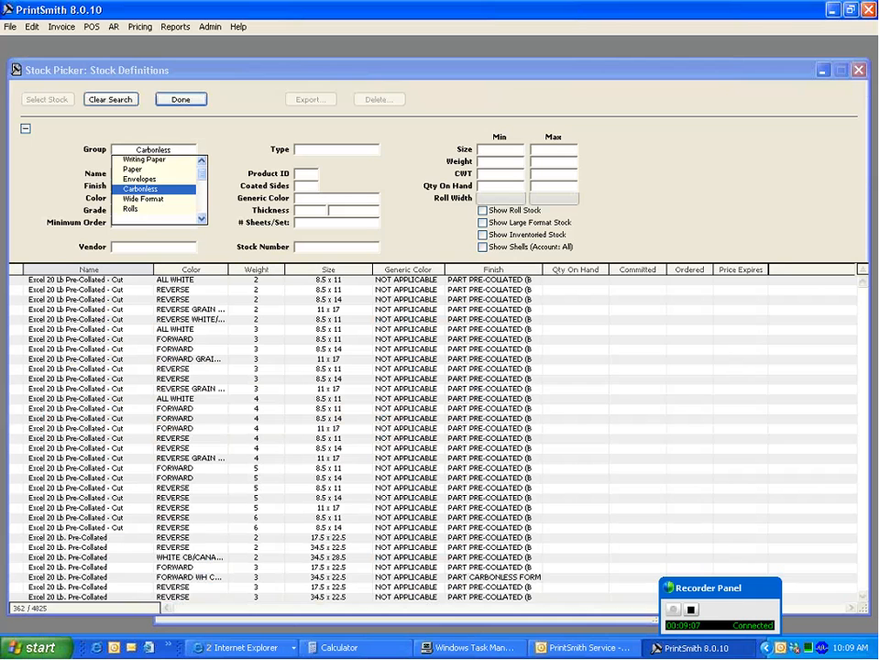
click(163, 198)
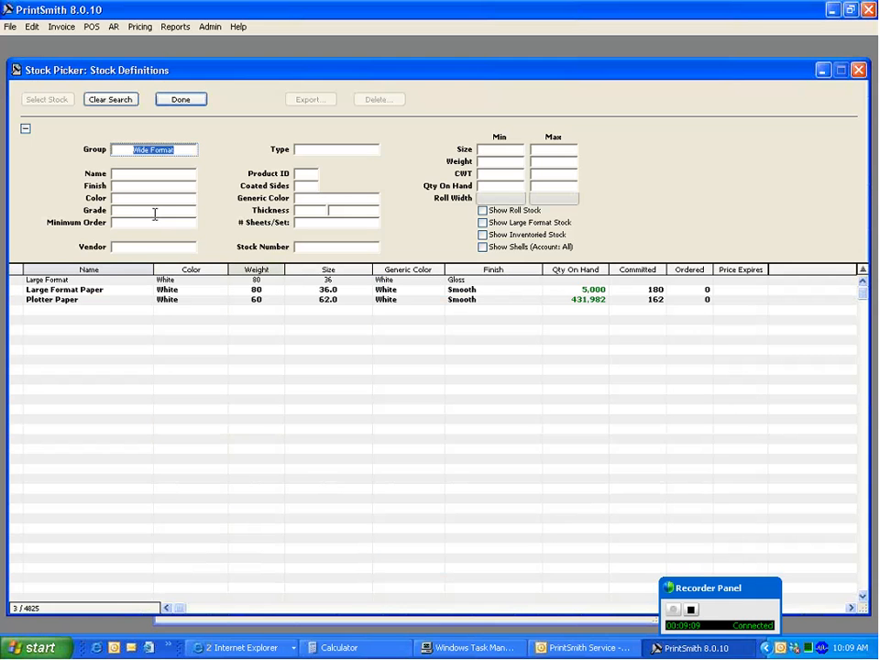
click(180, 150)
click(179, 162)
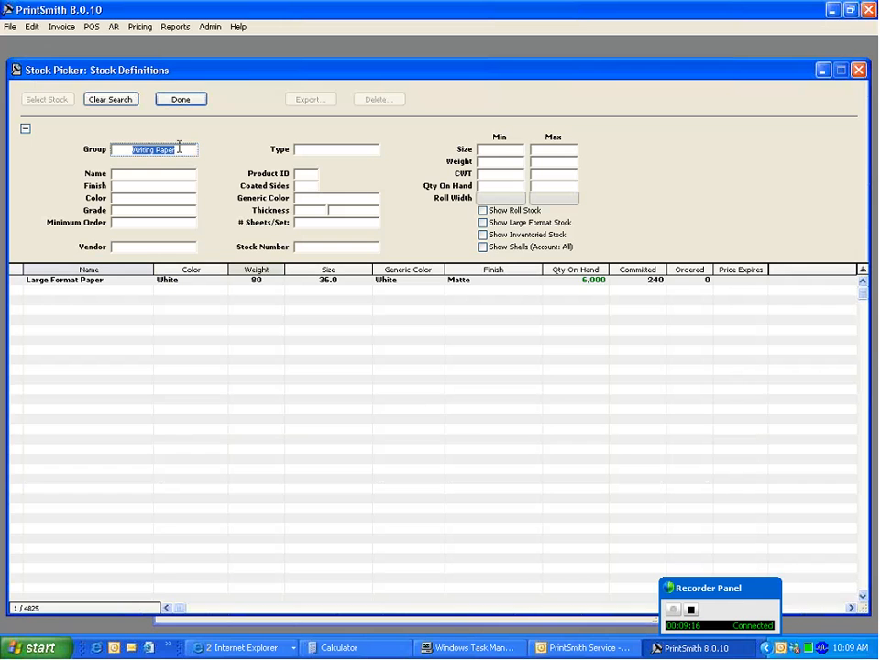
click(180, 149)
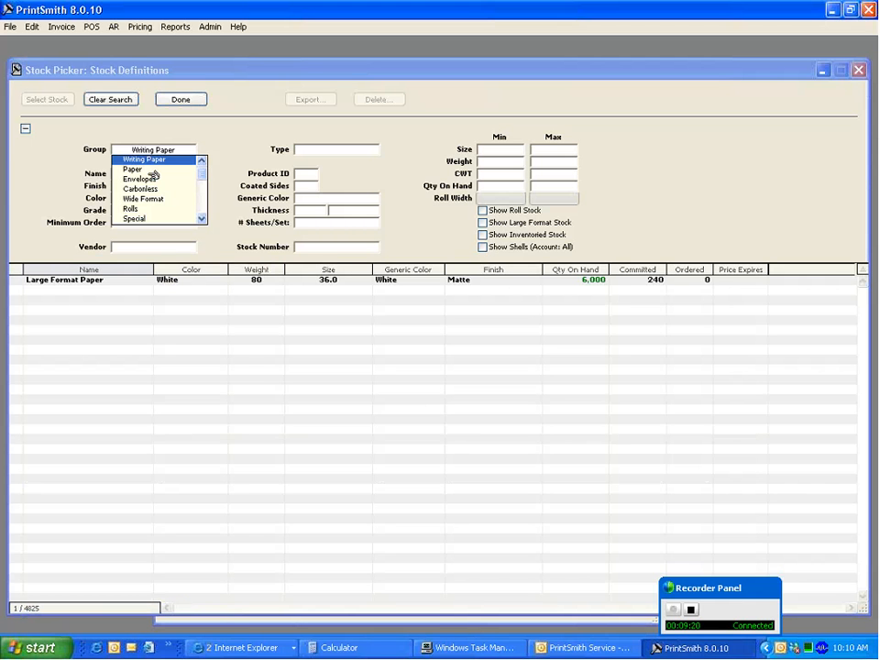
click(161, 171)
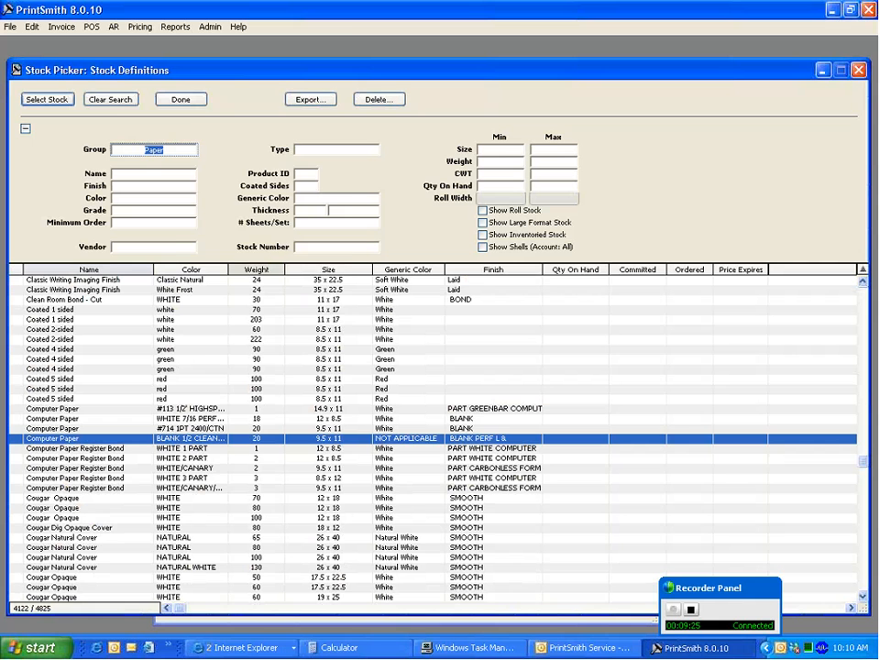
Open the Stock Group table in the Table Editor and rename the Writing Paper entry to Cover Paper.
click(210, 27)
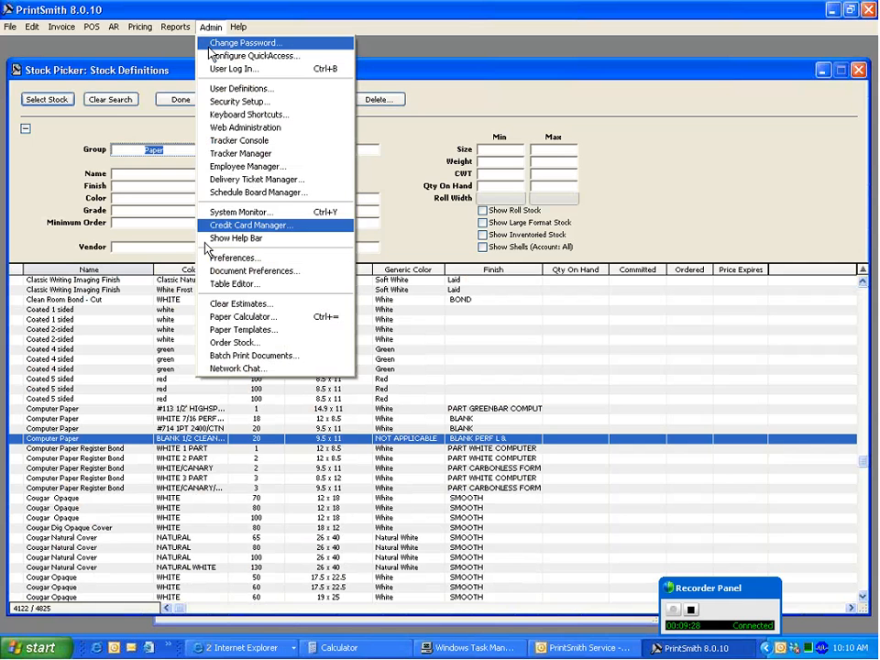
click(212, 285)
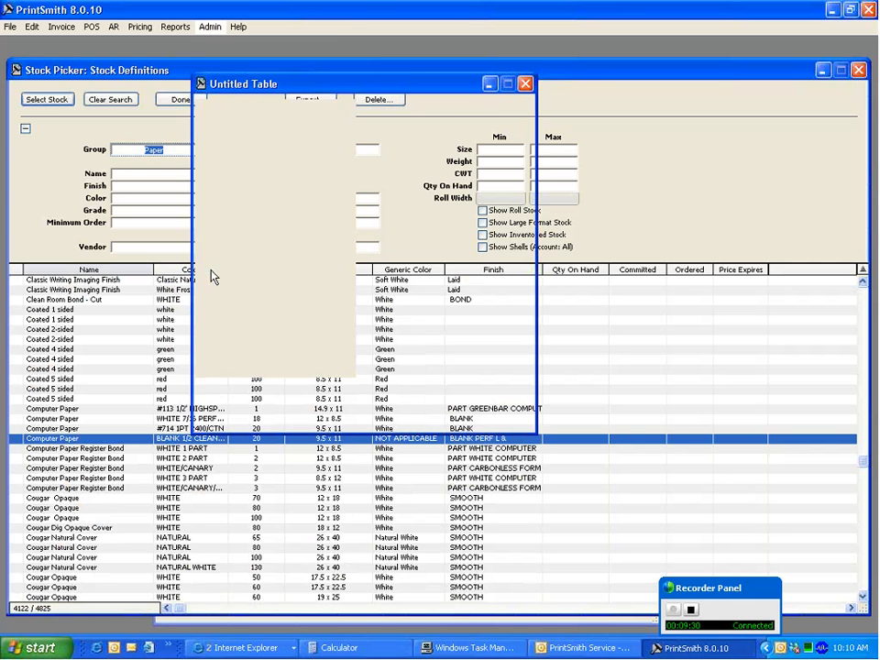
click(302, 107)
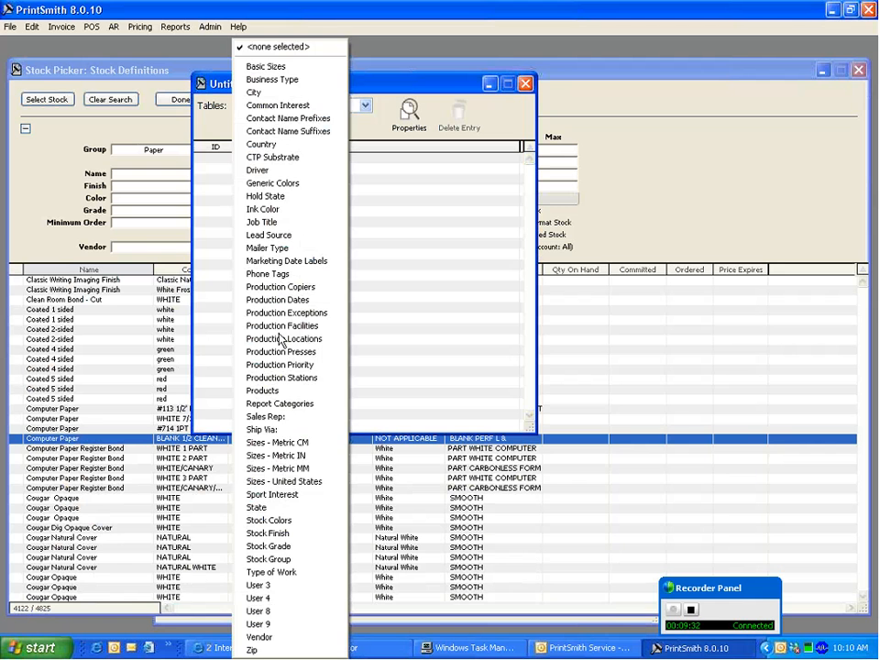
click(268, 558)
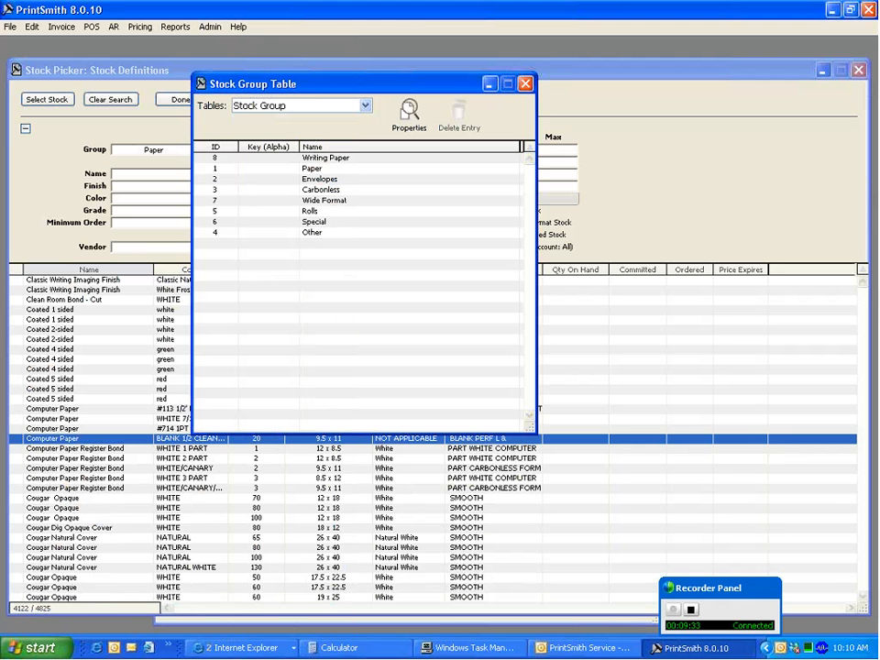
click(316, 244)
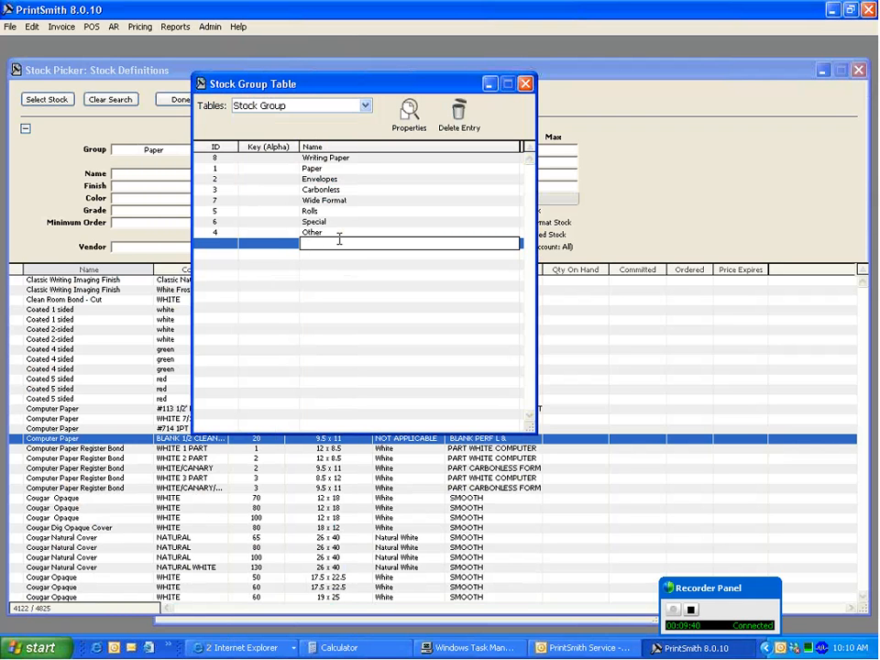
click(345, 158)
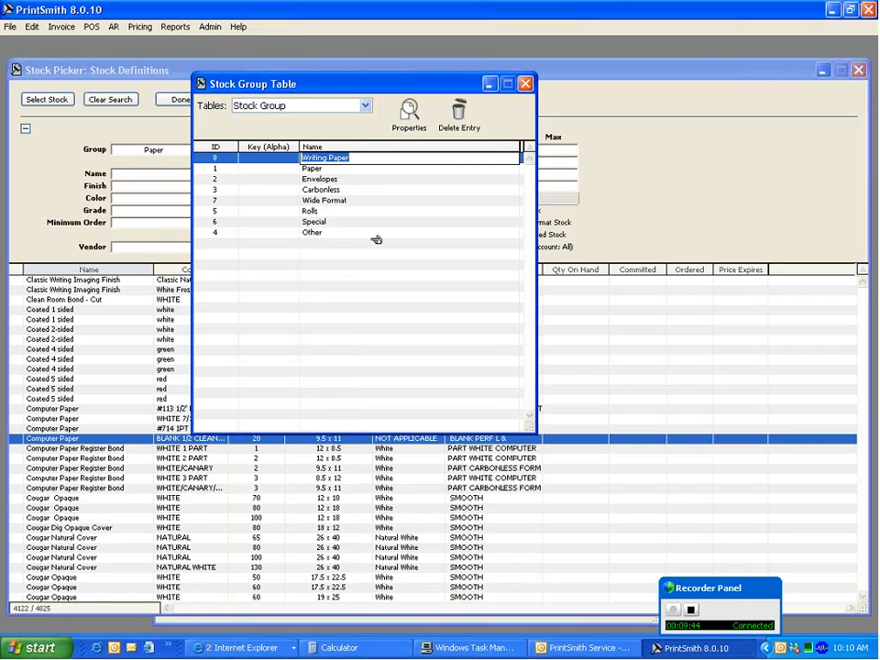
text(C)
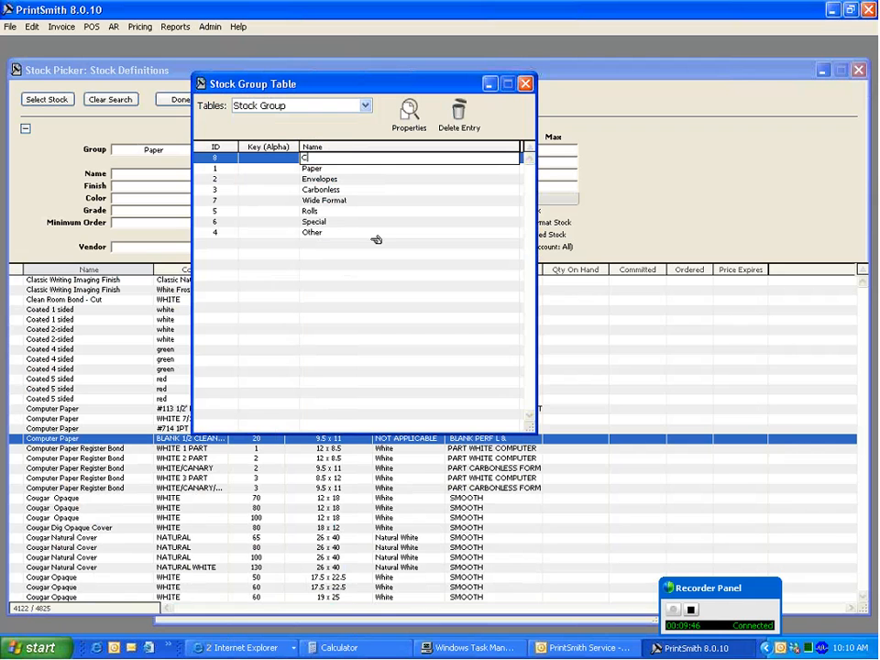
text(over Paper)
Move the Cover Paper entry to the end of the Stock Group table, after Other.
click(334, 170)
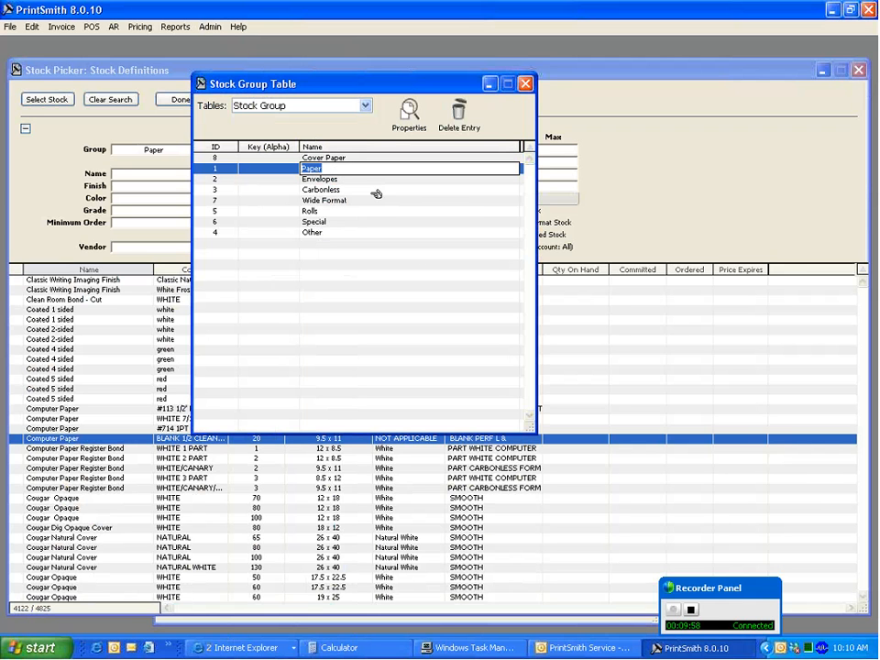
click(344, 178)
click(354, 191)
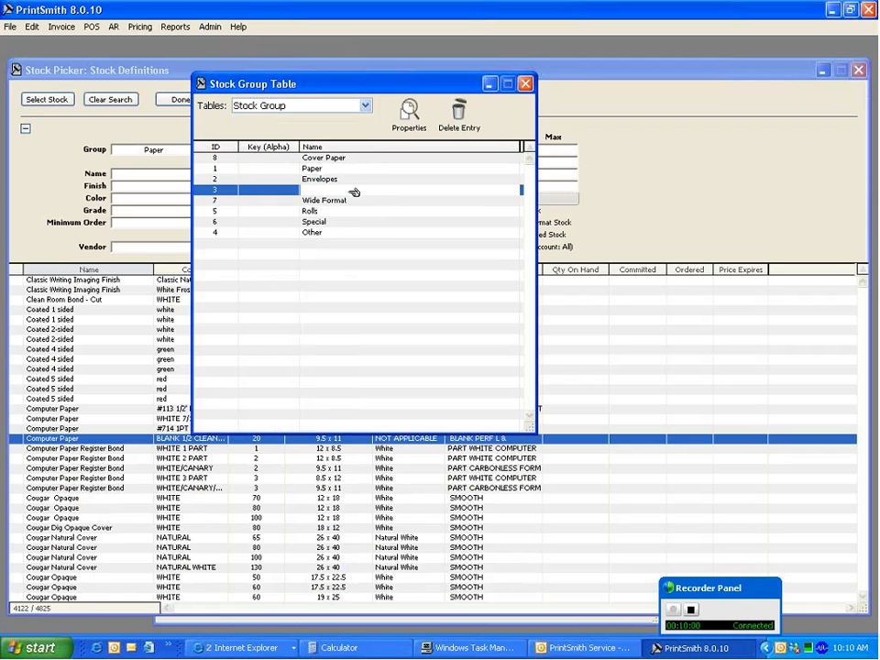
click(340, 212)
click(350, 222)
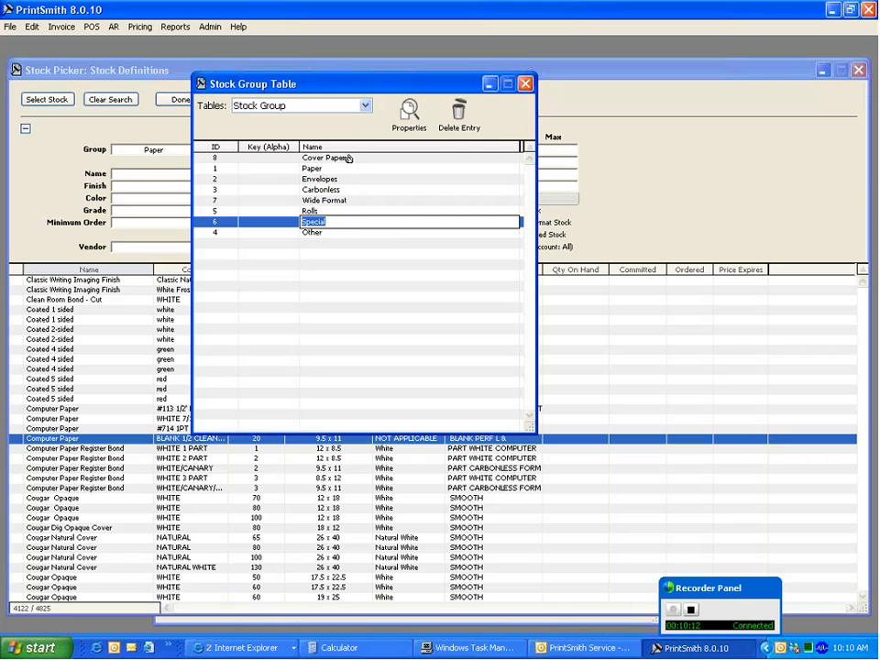
drag(349, 158, 331, 250)
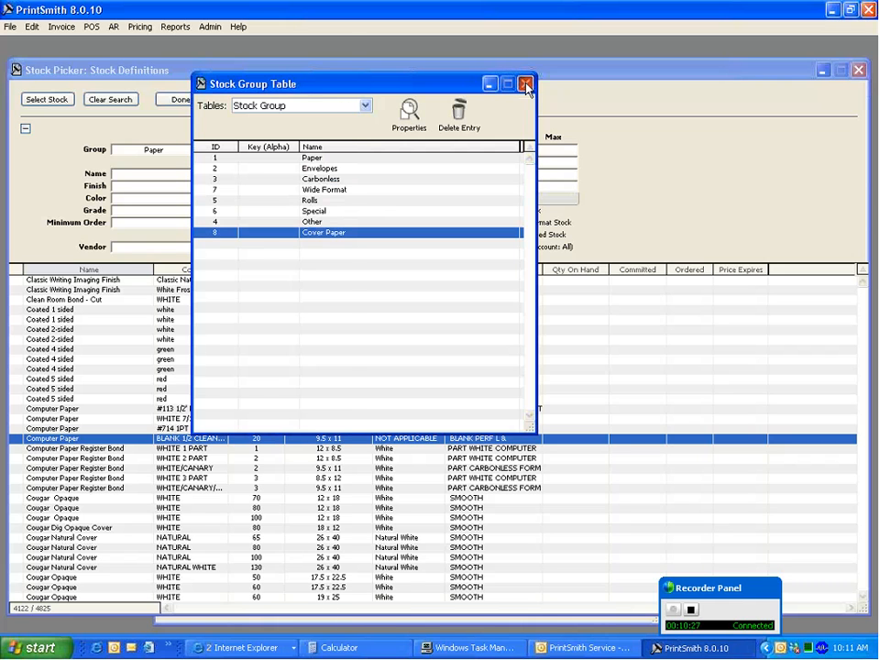
Switch to the Stock Grade table, saving the changes made to the Stock Group table.
click(365, 105)
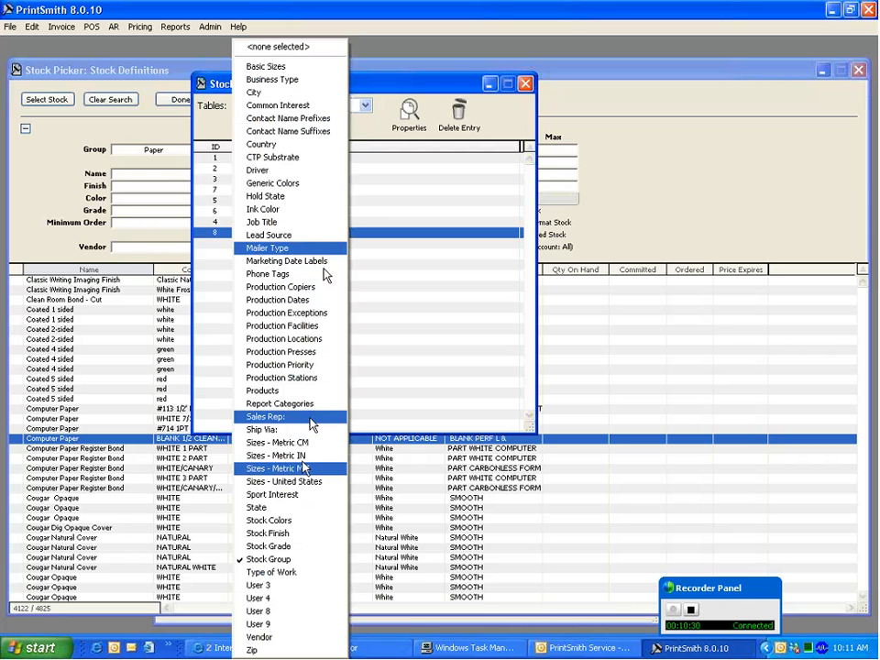
click(304, 548)
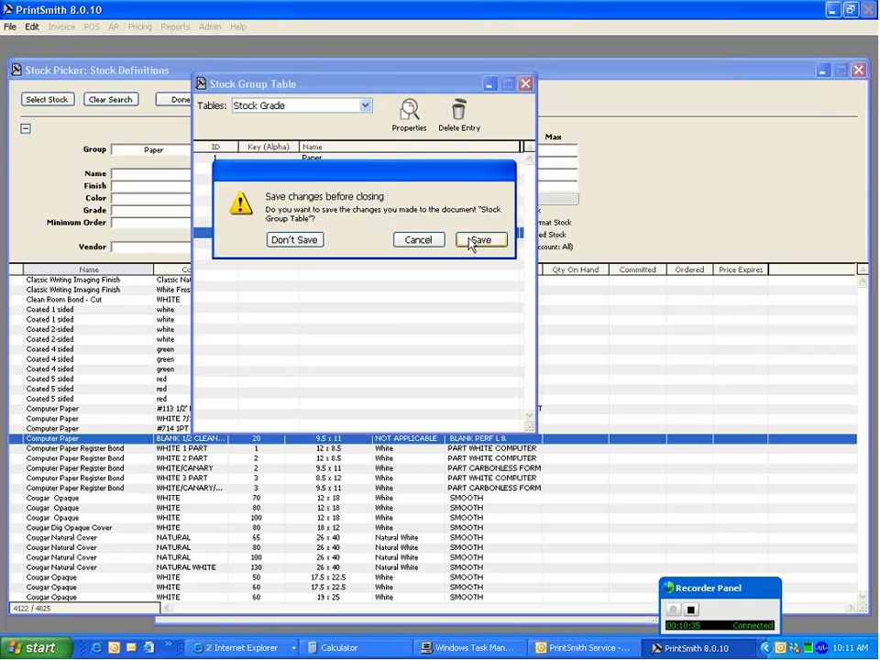
click(473, 238)
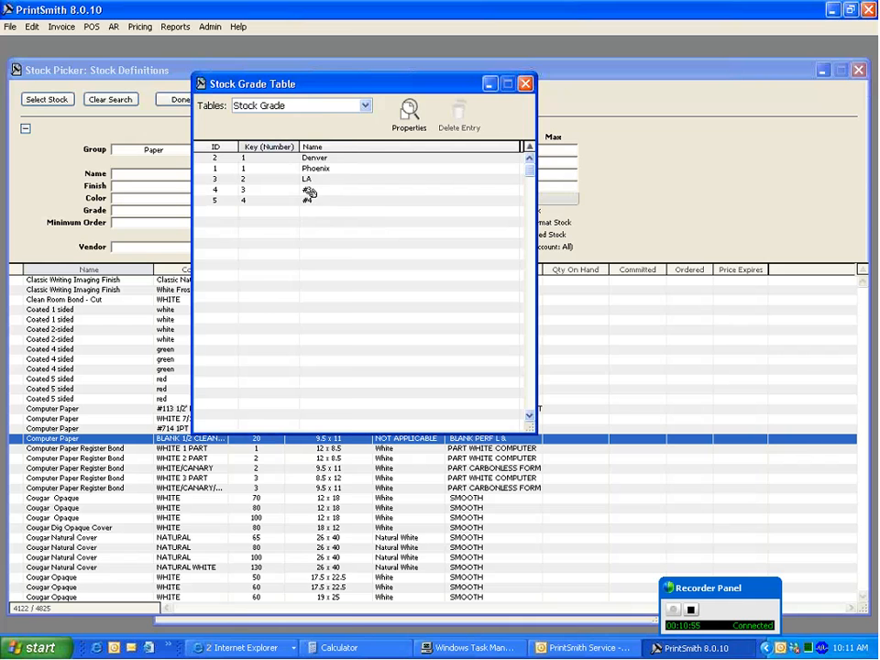
Open the Stock Finish table and delete the garbled entries with IDs 15 to 19.
click(302, 105)
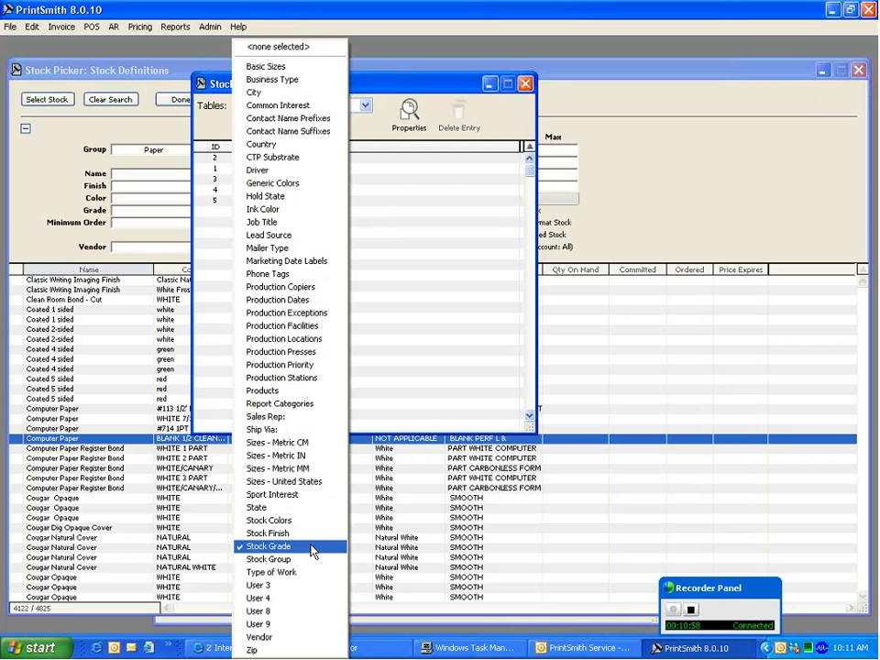
click(268, 532)
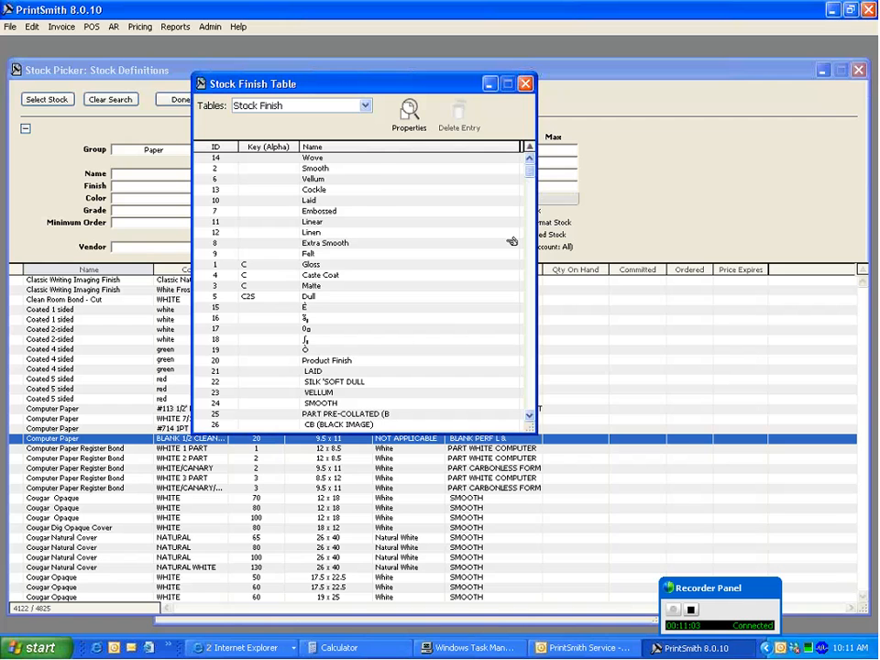
mouse_move(530, 172)
mouse_down()
mouse_move(531, 197)
mouse_move(531, 165)
mouse_up()
click(321, 307)
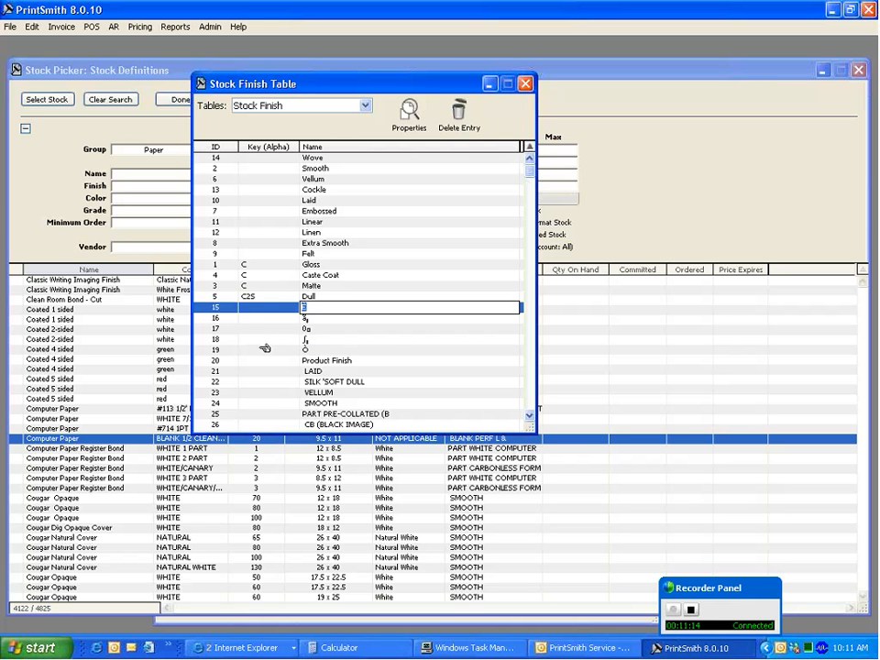
shift+click(264, 348)
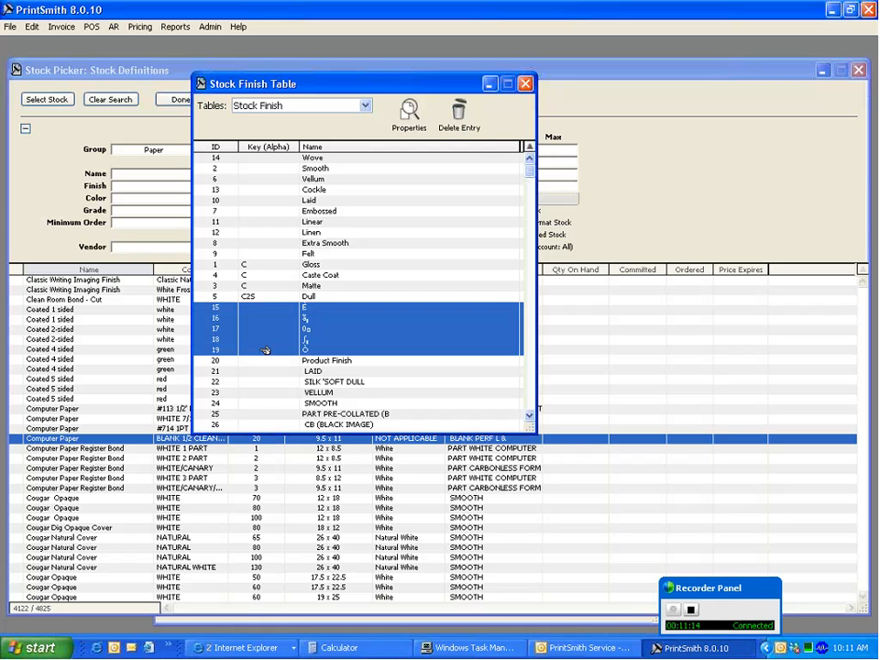
click(459, 114)
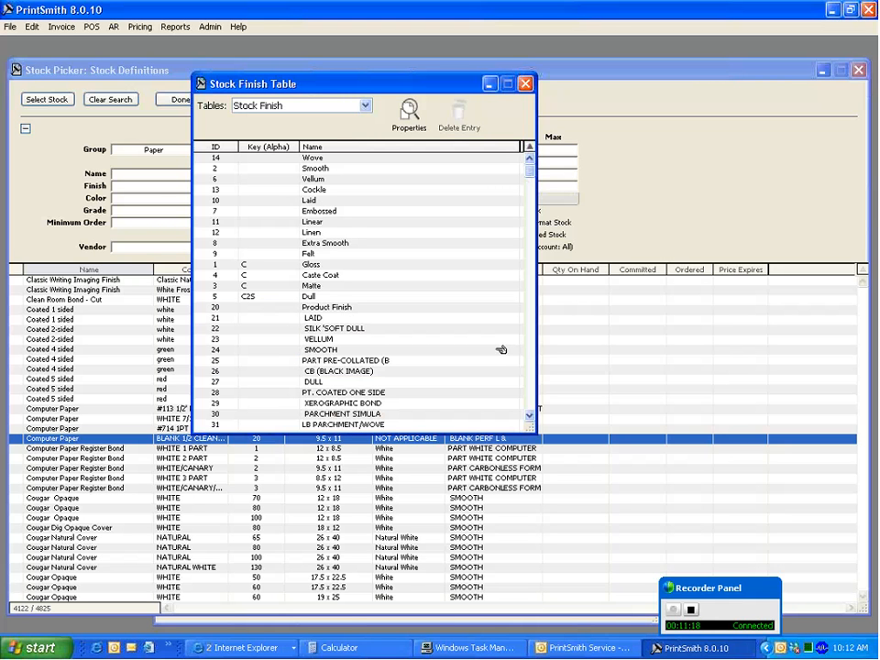
Save the Stock Finish changes while switching to the Stock Colors table, look through its entries and close the Table Editor.
double_click(336, 361)
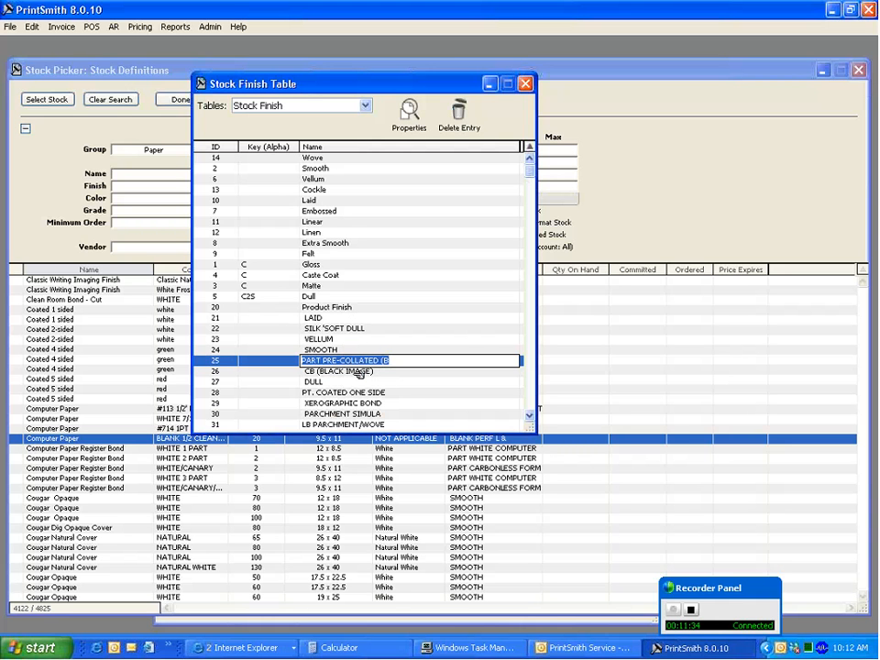
click(366, 108)
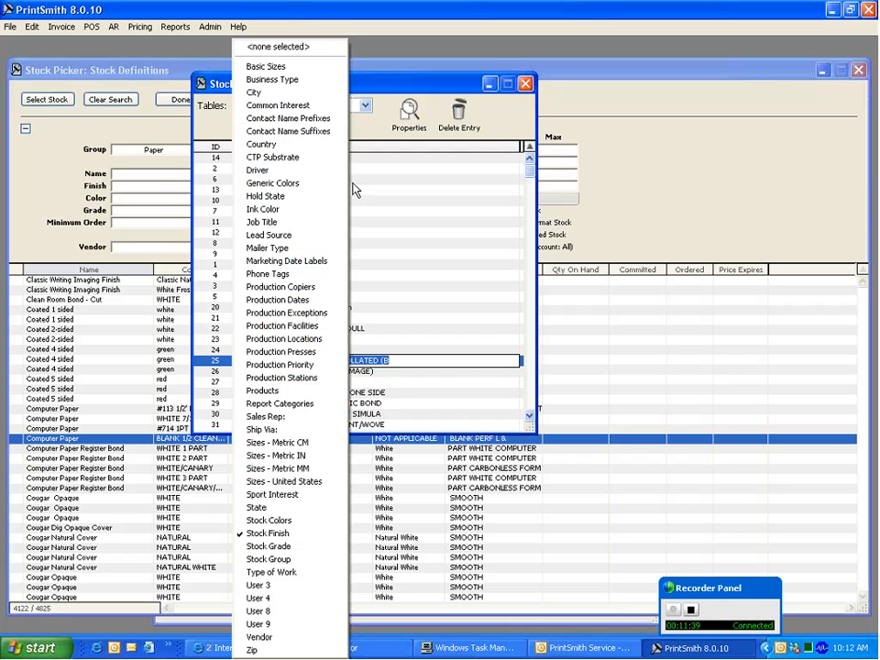
click(319, 520)
click(467, 239)
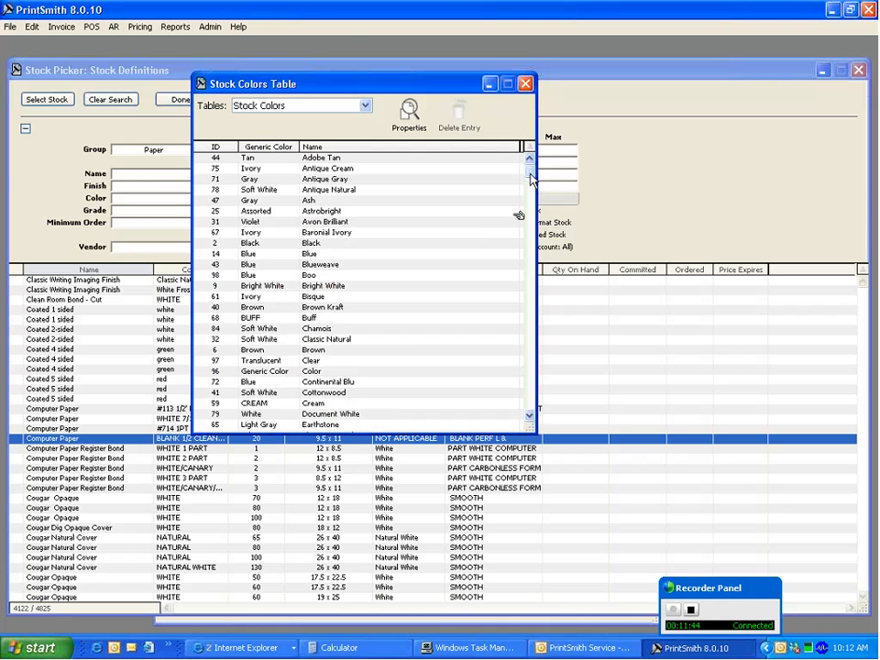
drag(530, 173, 526, 209)
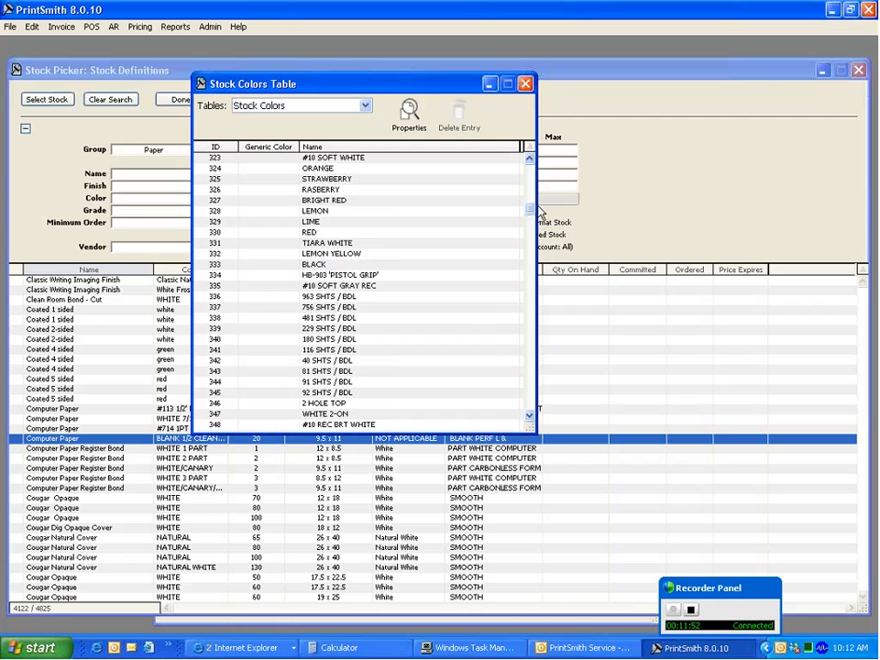
drag(529, 216, 528, 167)
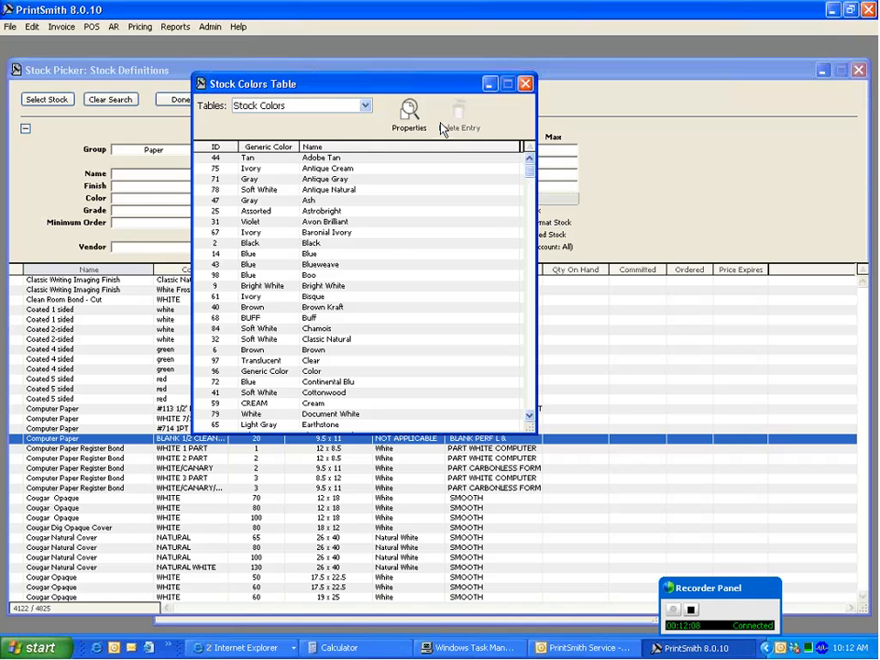
click(525, 84)
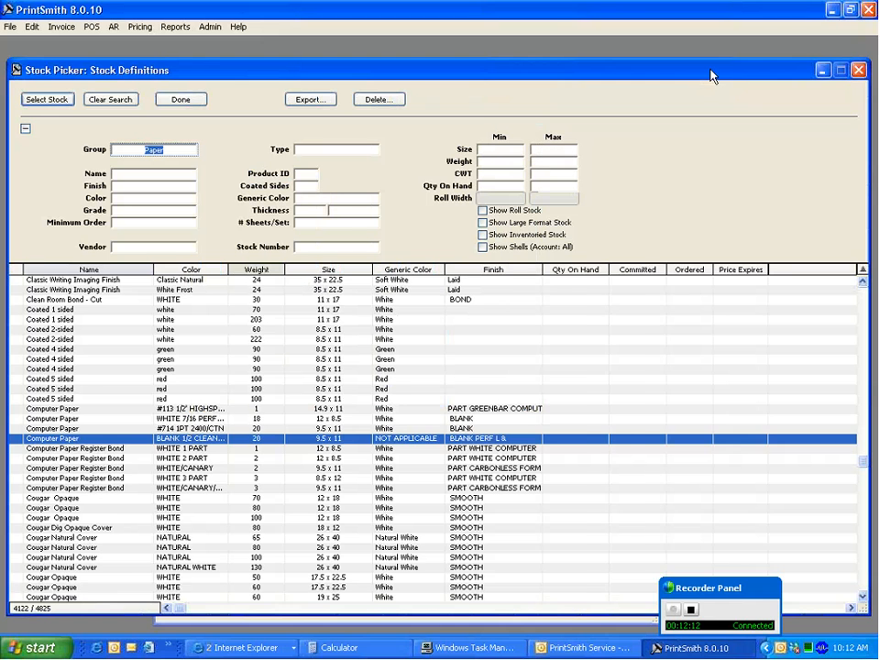
Clear the Paper group filter from the Stock Picker and close the picker.
drag(712, 77, 688, 71)
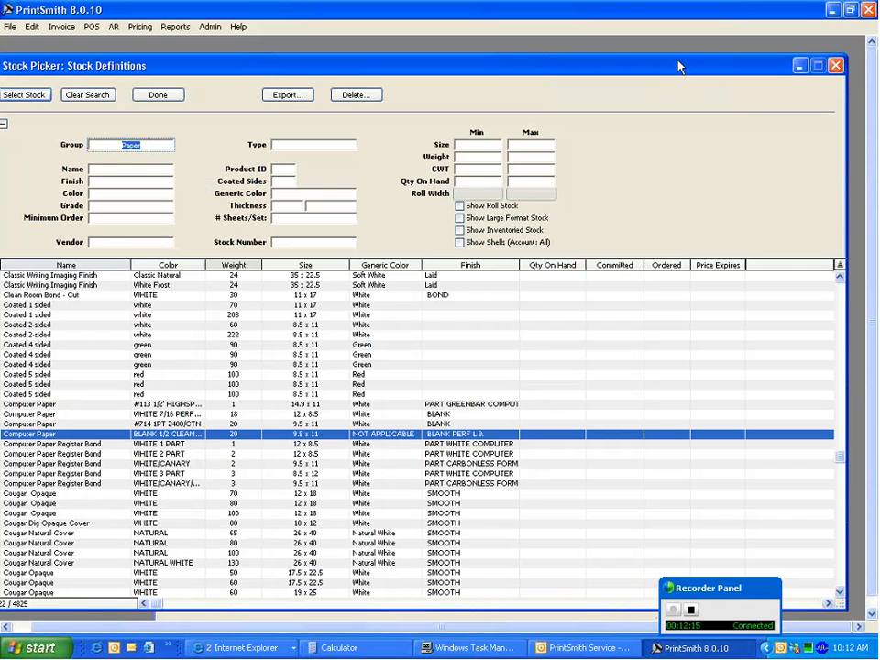
drag(682, 65, 704, 56)
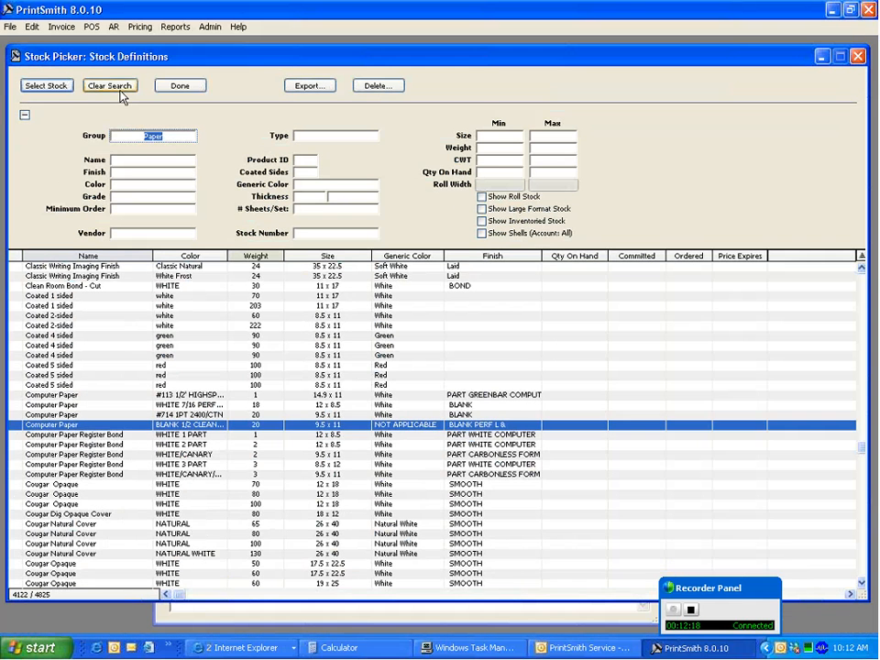
click(118, 89)
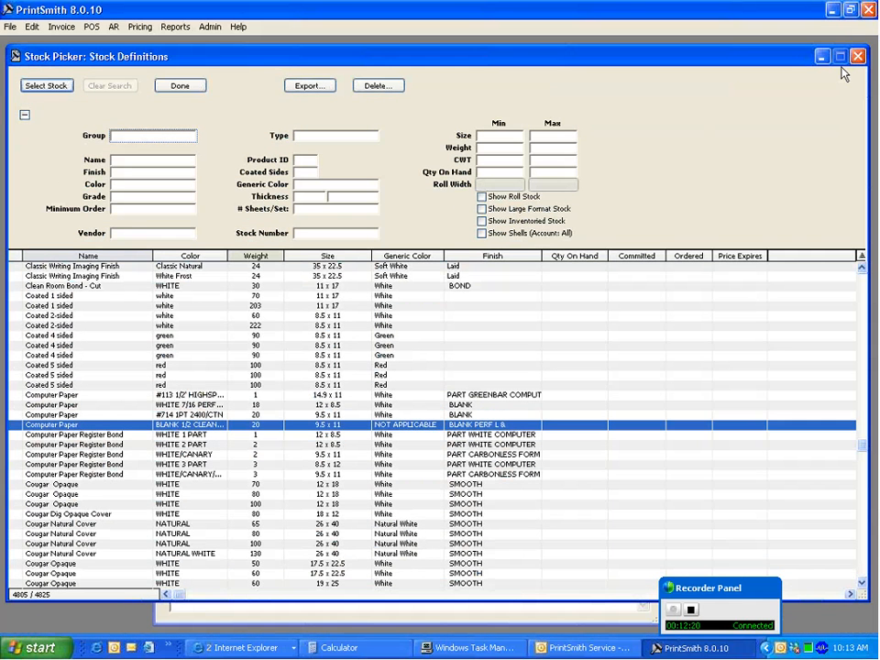
click(841, 56)
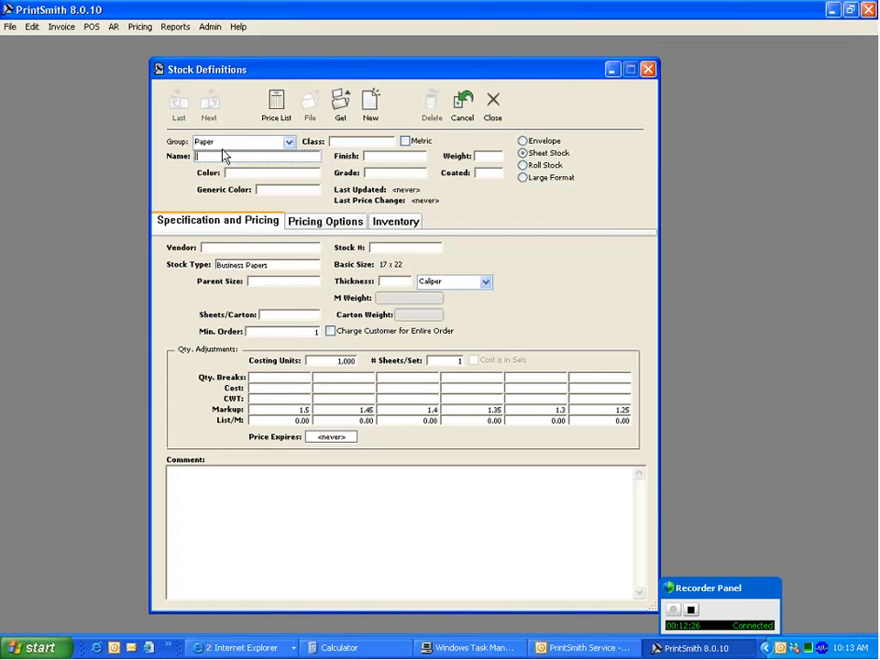
In the blank stock definition, keep the group as Paper and name the stock ABC Text.
click(288, 142)
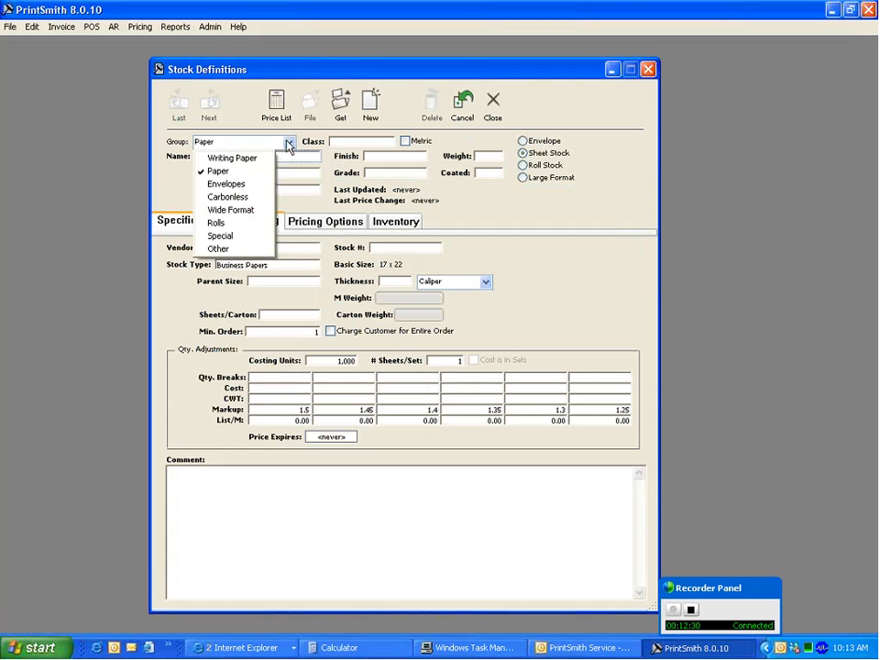
click(231, 173)
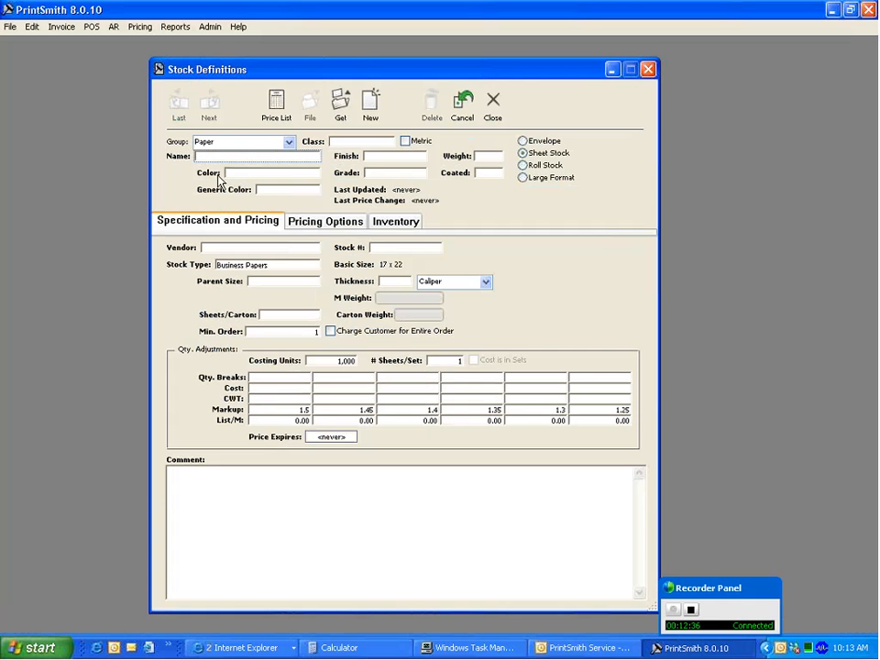
text(ABC)
text(Text)
Set the ABC Text stock's finish to Smooth and its weight to 60.
click(369, 155)
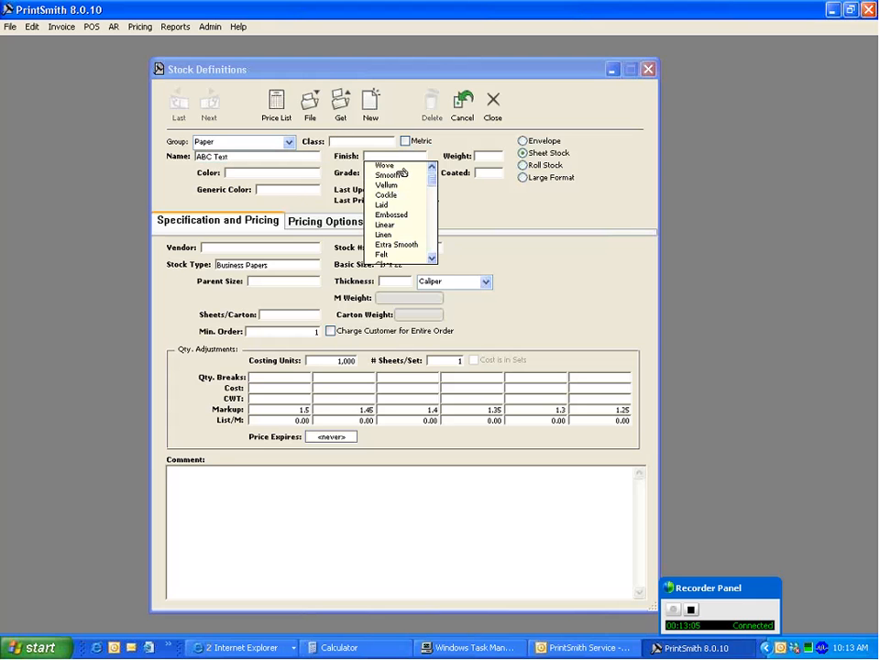
click(391, 176)
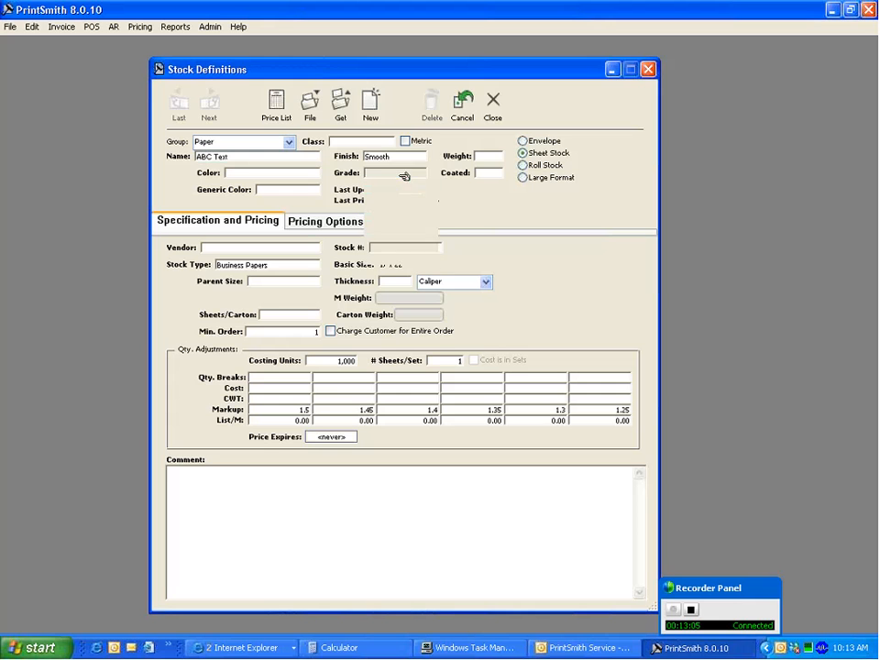
click(483, 156)
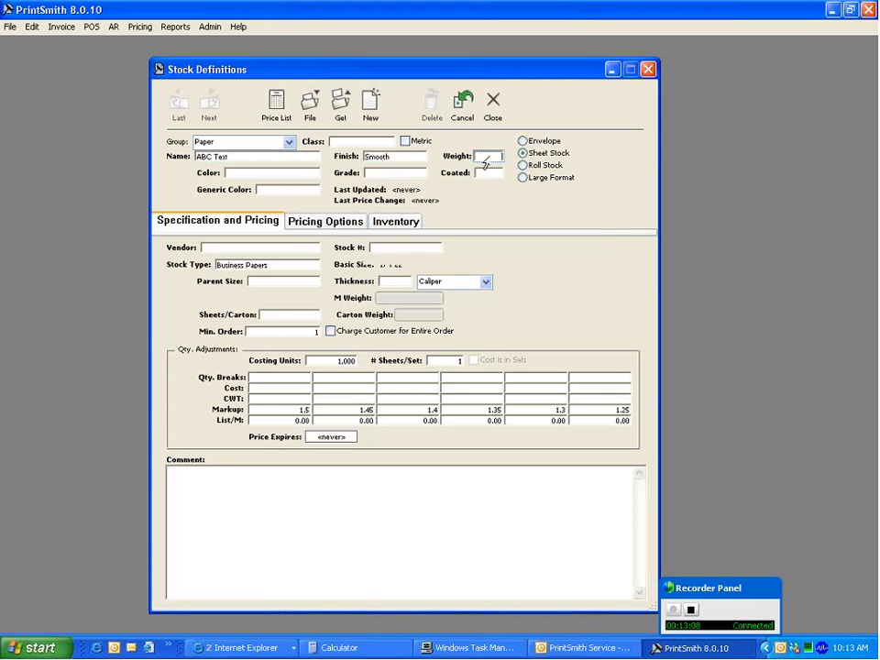
text(60)
Set the ABC Text stock's color to White from the list of stock colors.
click(242, 174)
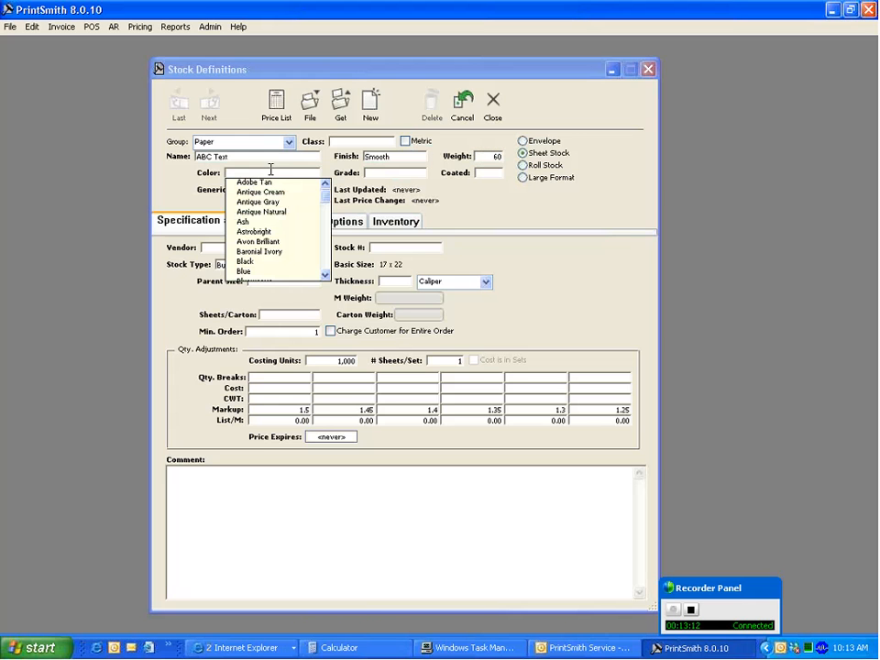
key(w)
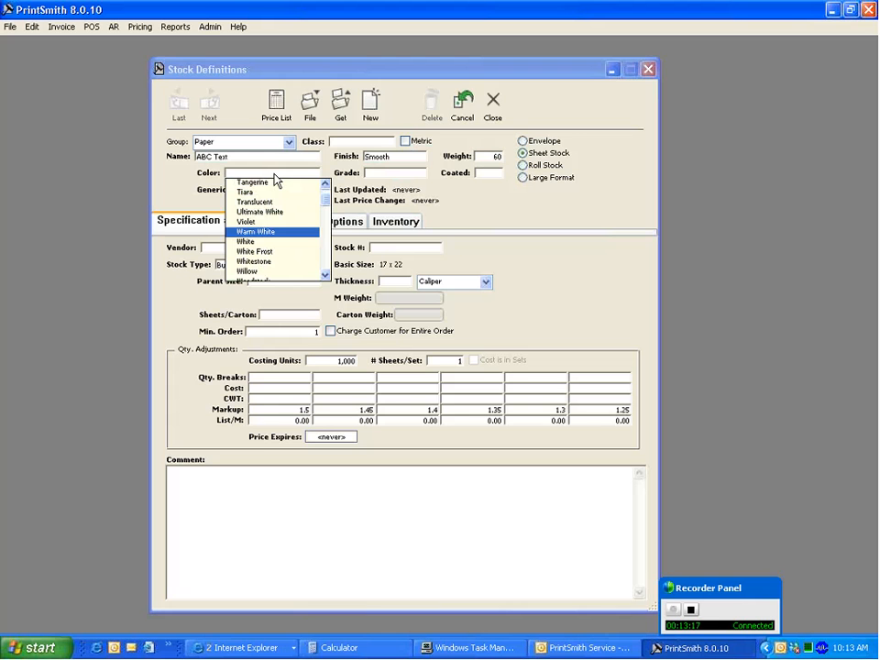
click(272, 242)
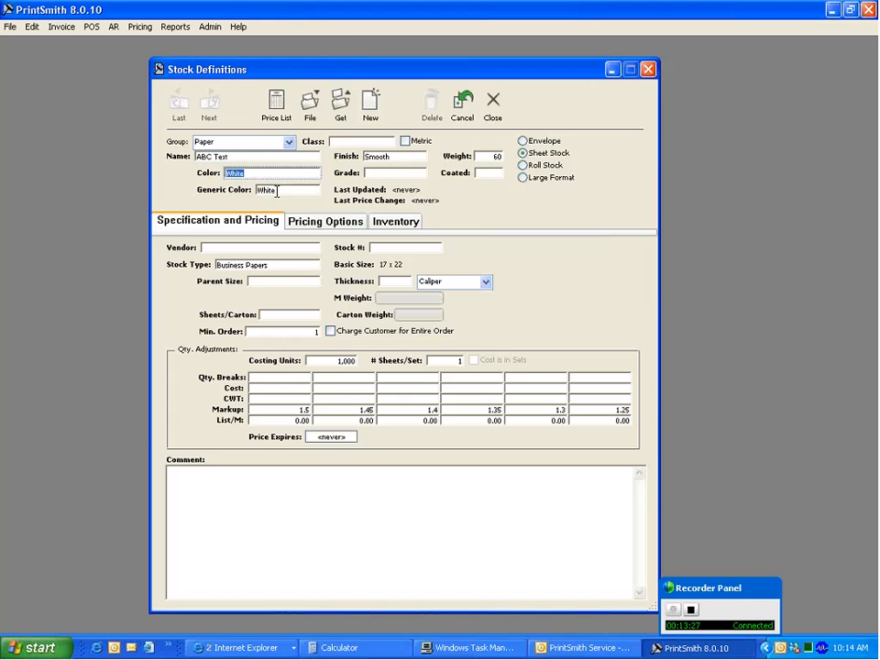
Look through the Stock Colors table in the Table Editor to see each color's generic color, and close the table.
click(210, 27)
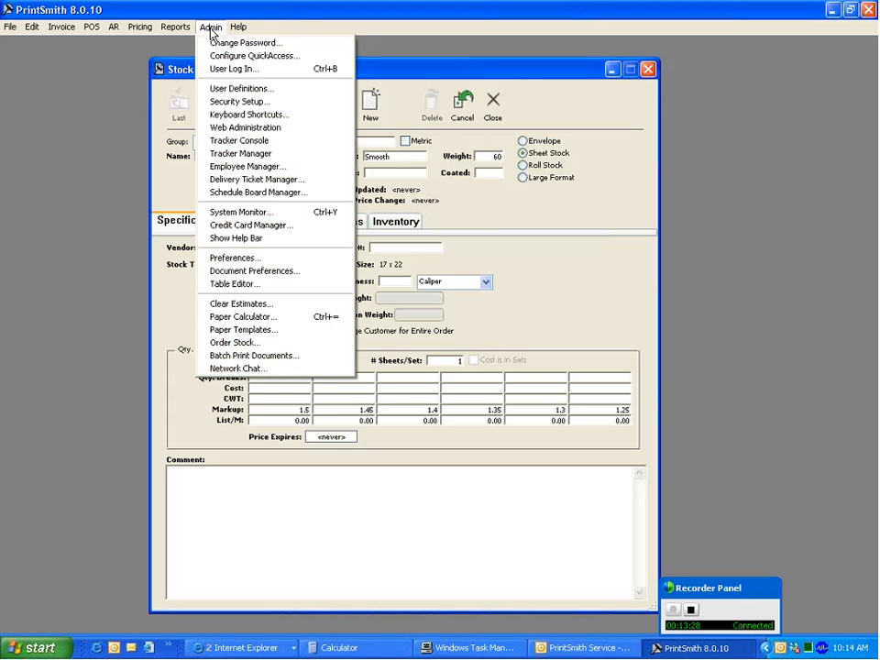
click(234, 284)
click(345, 106)
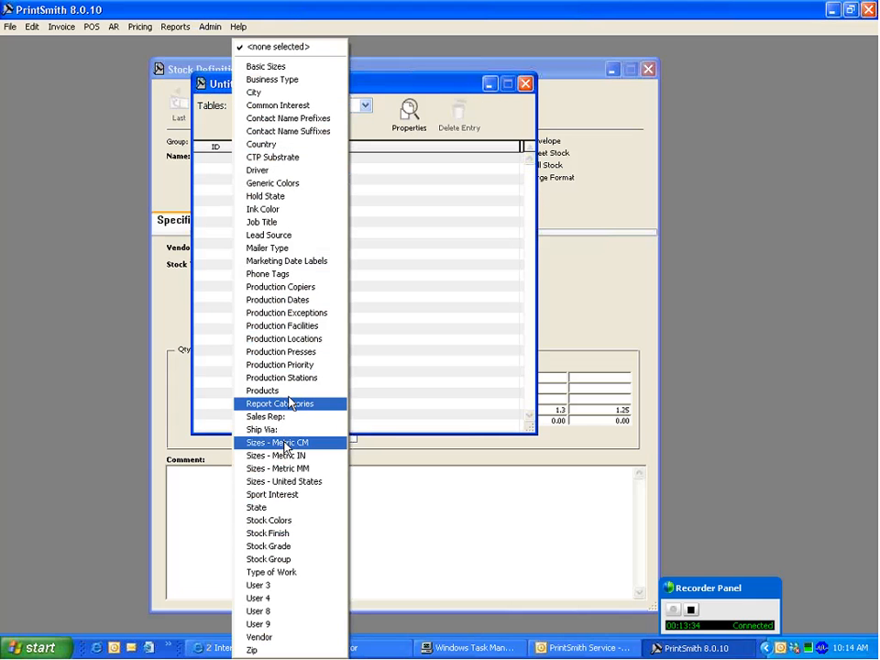
click(288, 522)
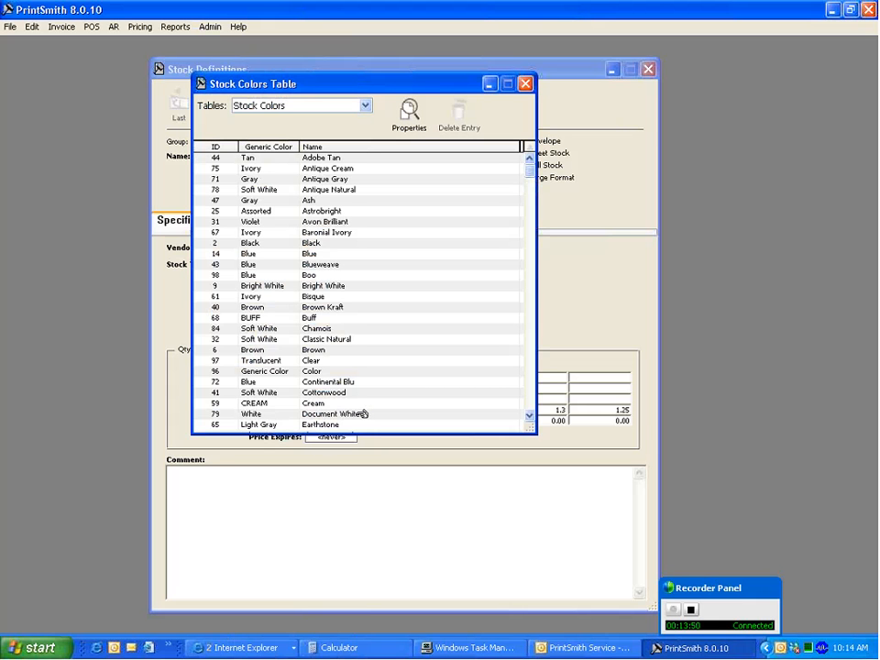
click(530, 85)
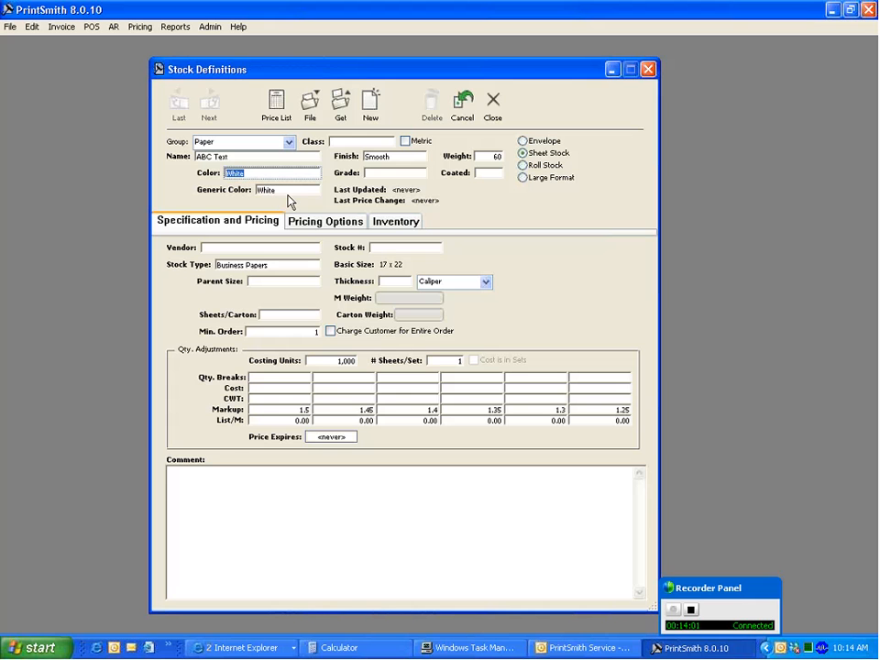
Keep ABC Text as Sheet Stock with grade and coated left blank, and choose Xpedx as its vendor.
click(394, 172)
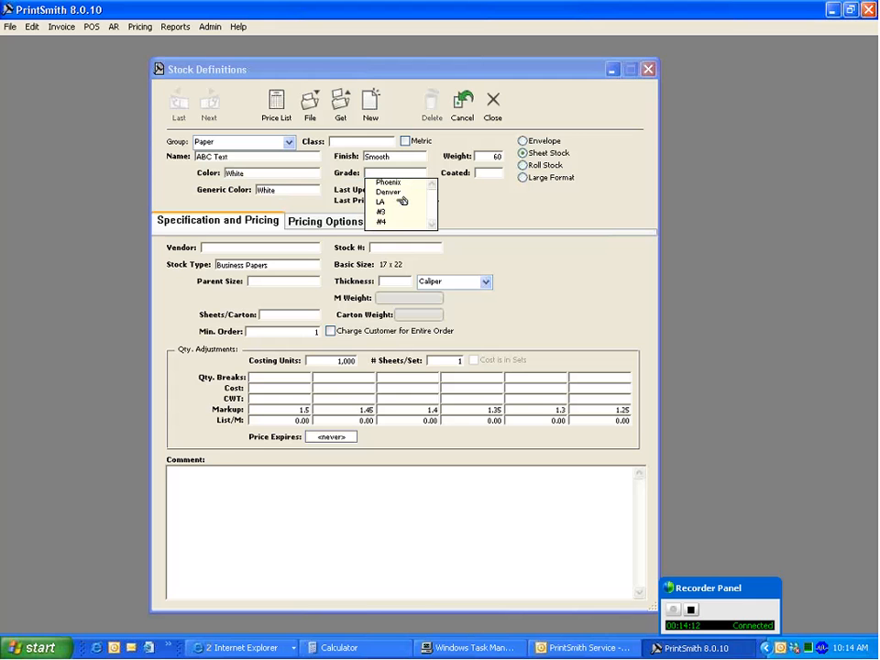
click(331, 183)
click(486, 174)
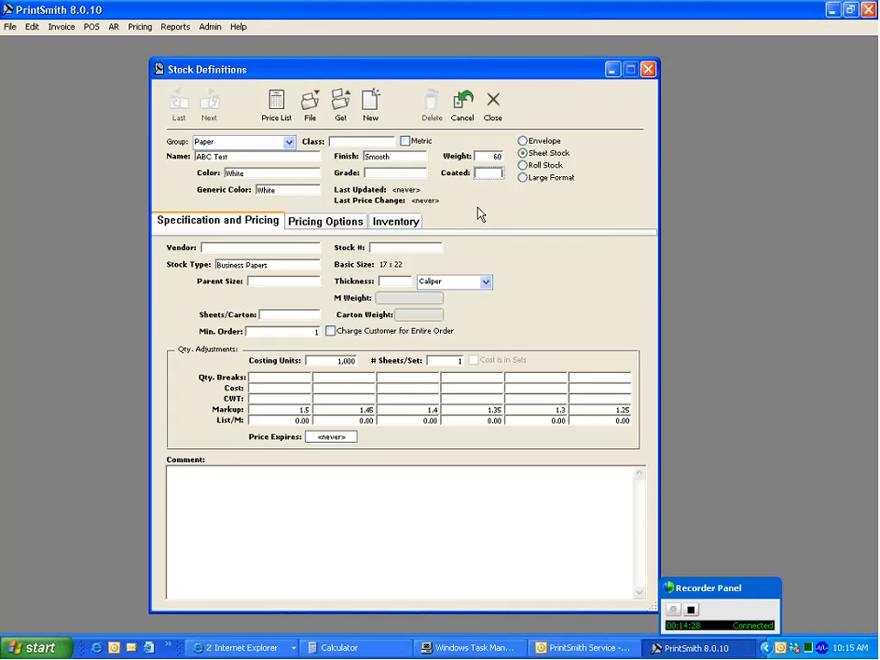
click(523, 153)
click(248, 247)
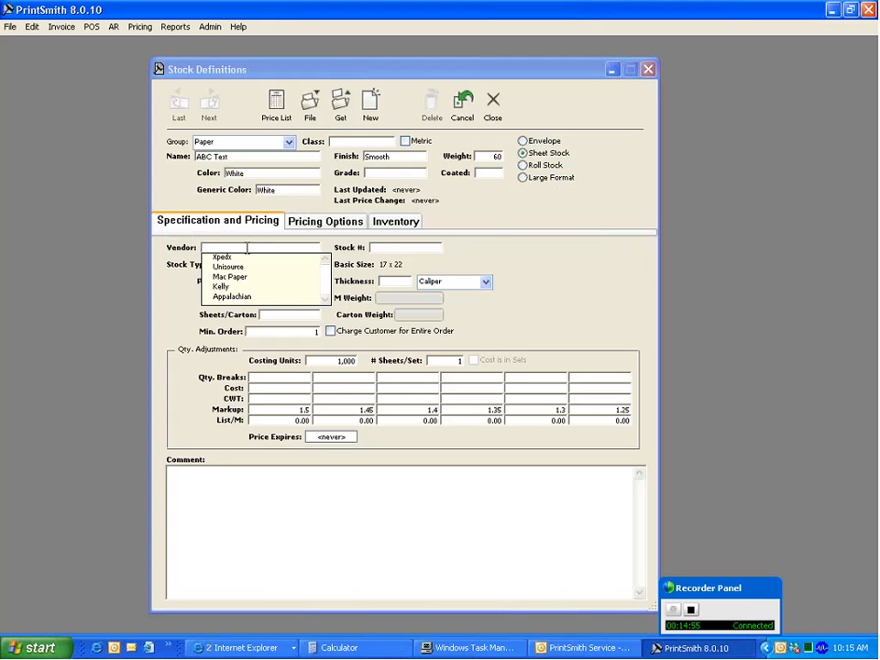
click(246, 257)
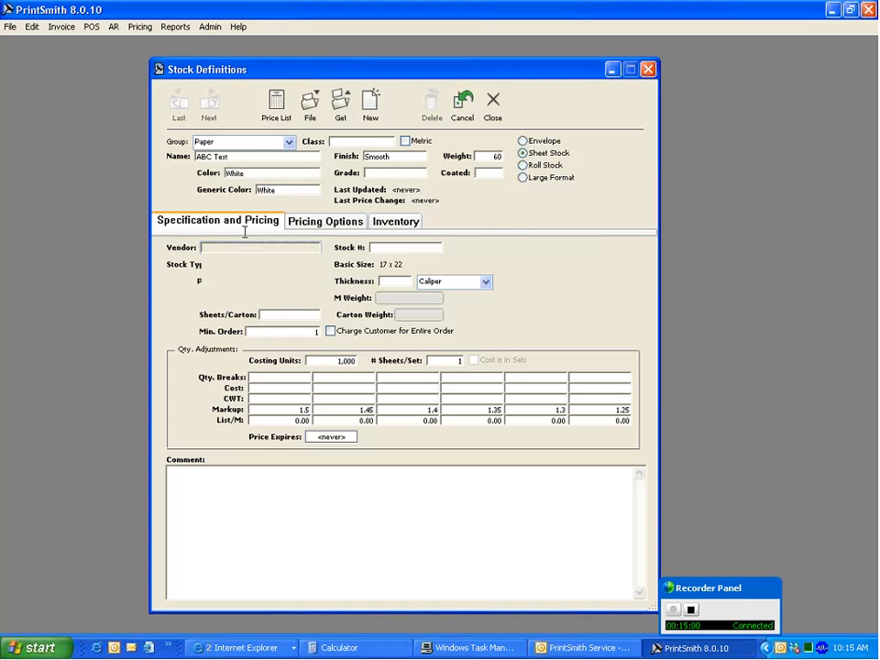
Look at the Vendor table in the Table Editor and its blank row for new vendors, and close it without adding an entry.
click(210, 27)
click(233, 256)
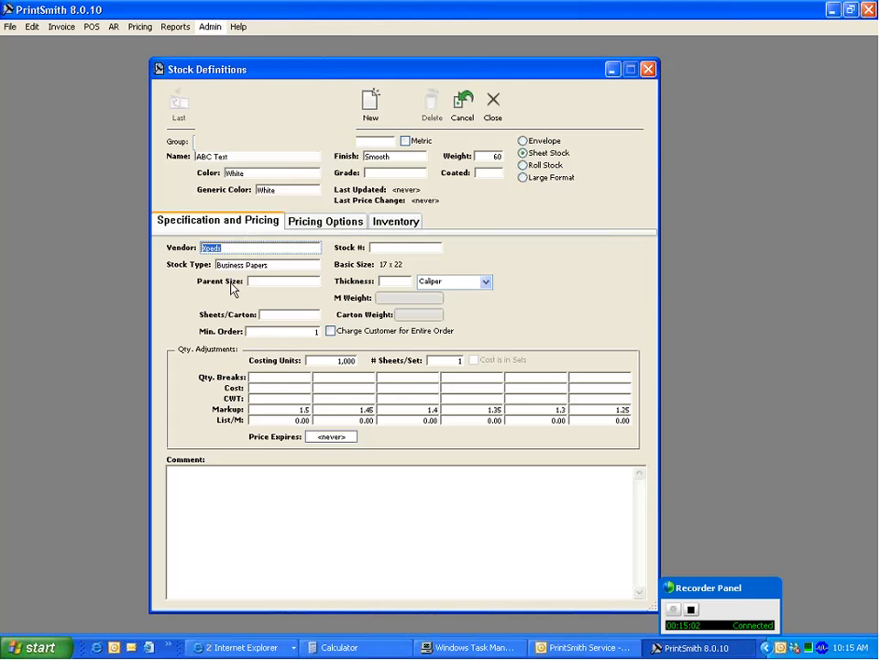
click(293, 105)
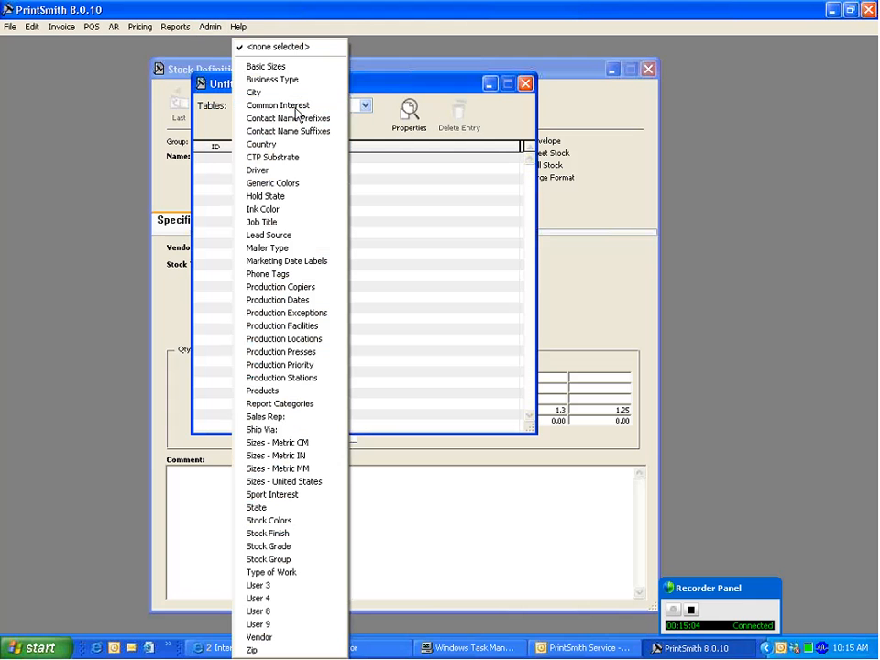
click(258, 637)
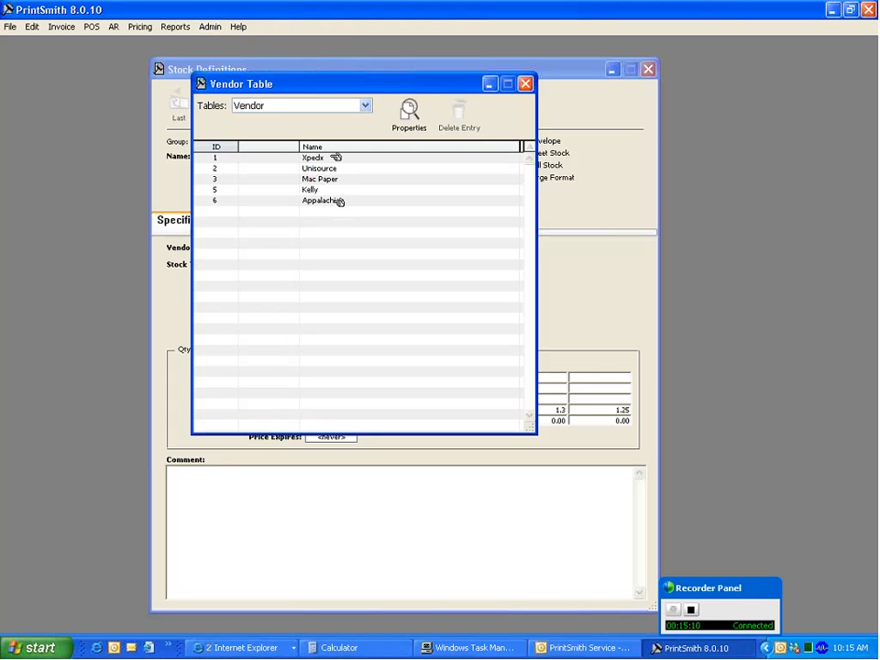
click(319, 211)
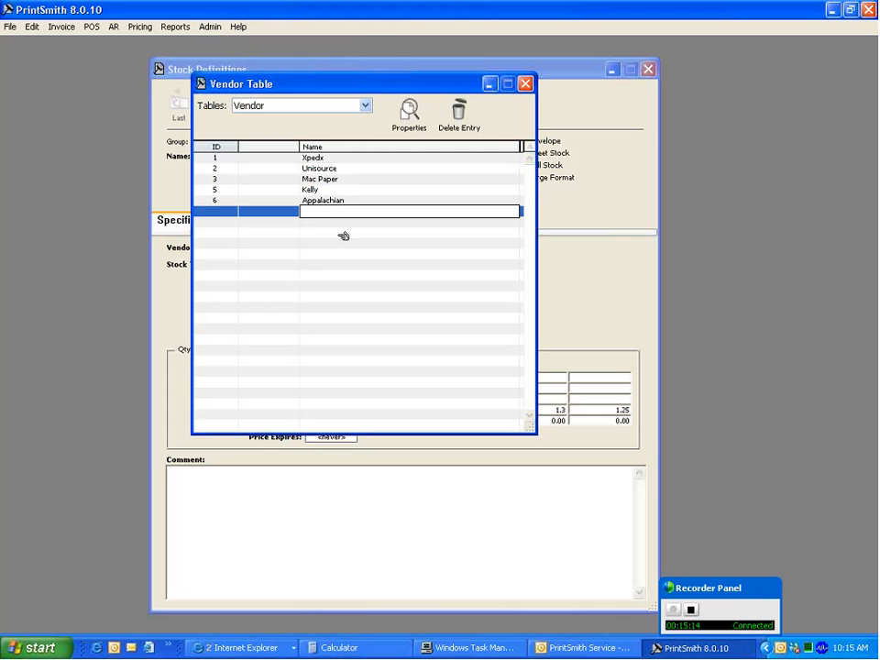
click(526, 84)
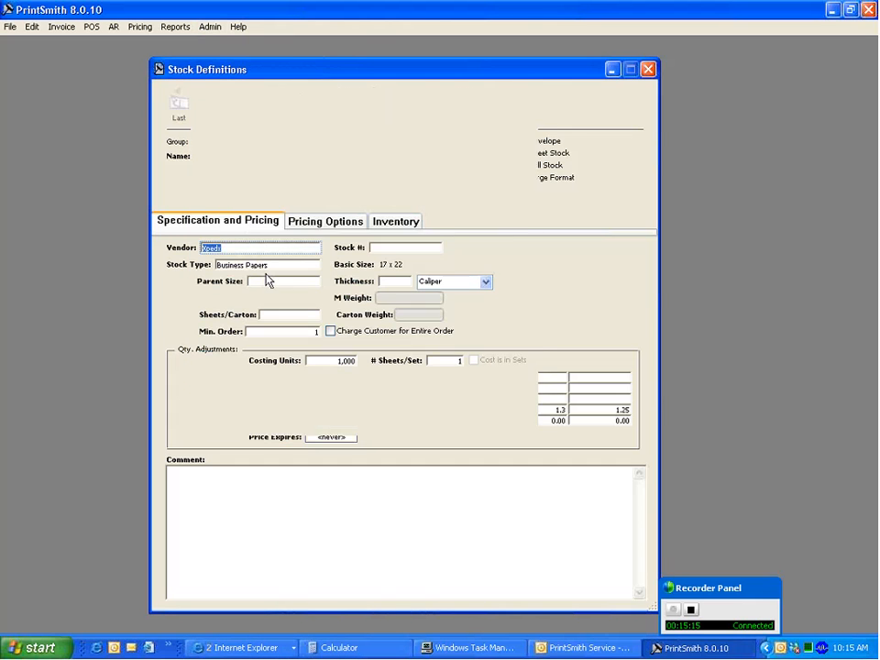
Enter WE1224 as the ABC Text stock number and set its stock type to Book Papers.
click(380, 247)
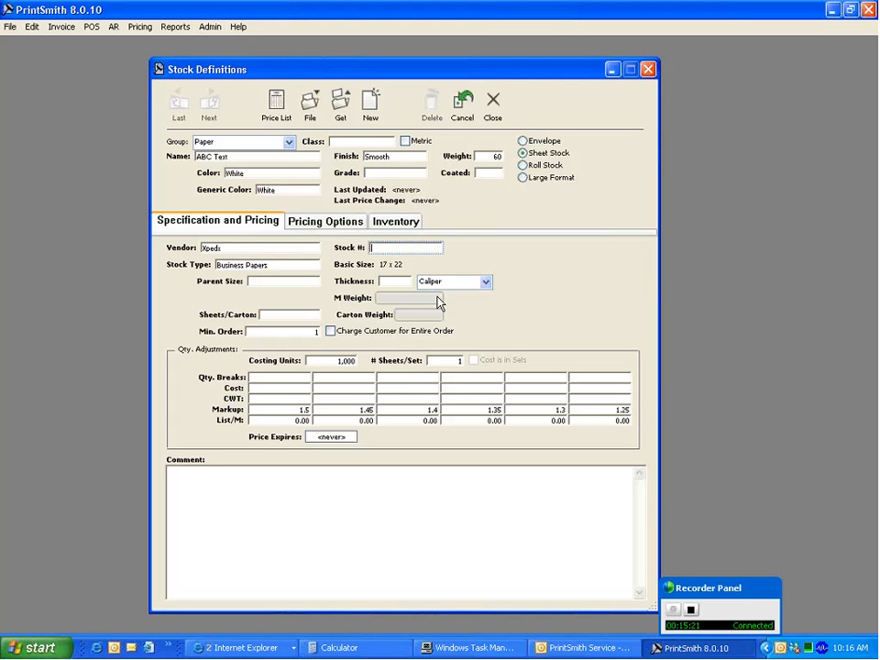
text(WE1224)
click(266, 268)
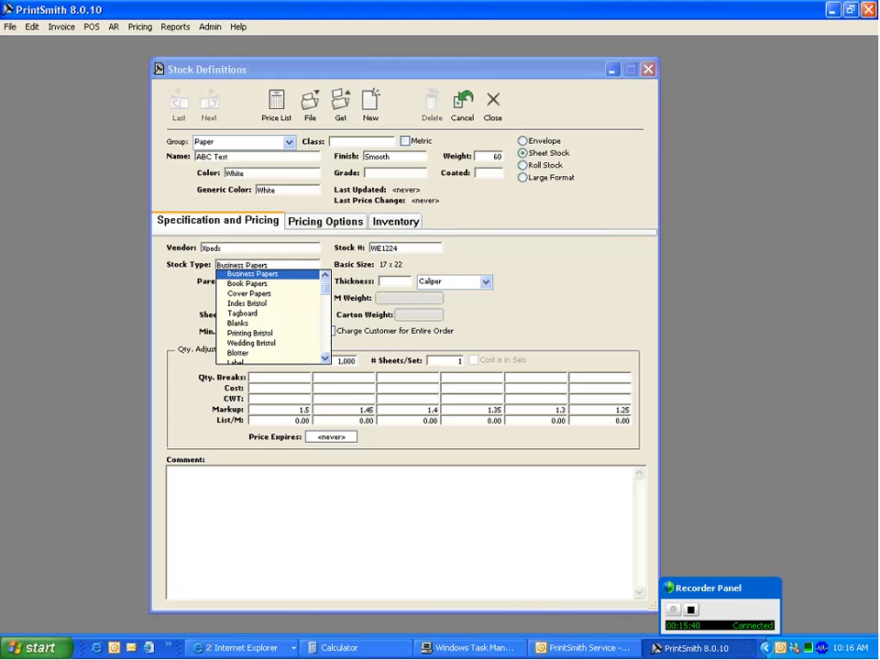
click(264, 285)
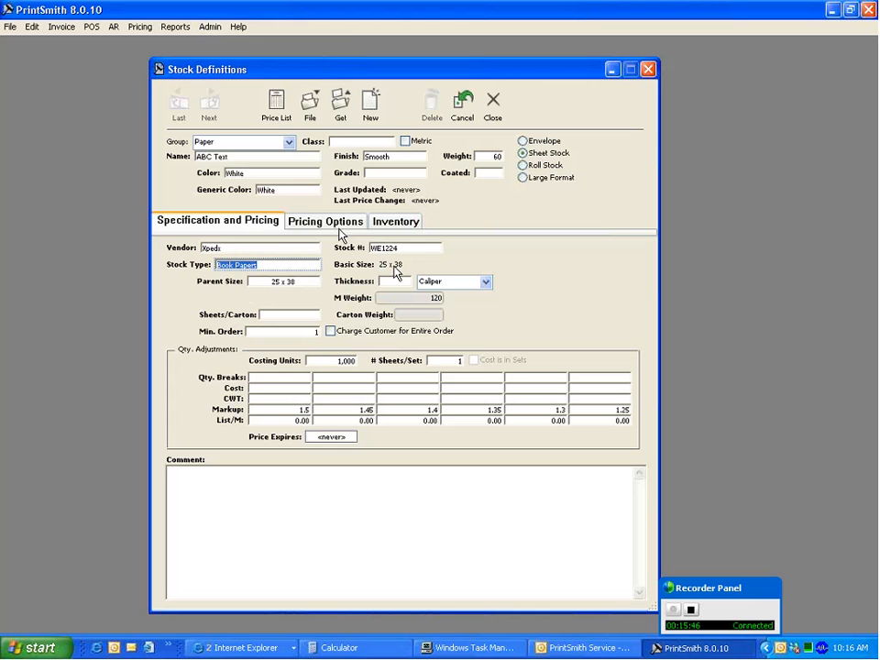
Examine the size assigned to each stock type in the Table Editor's Basic Sizes table, and close the table.
click(205, 29)
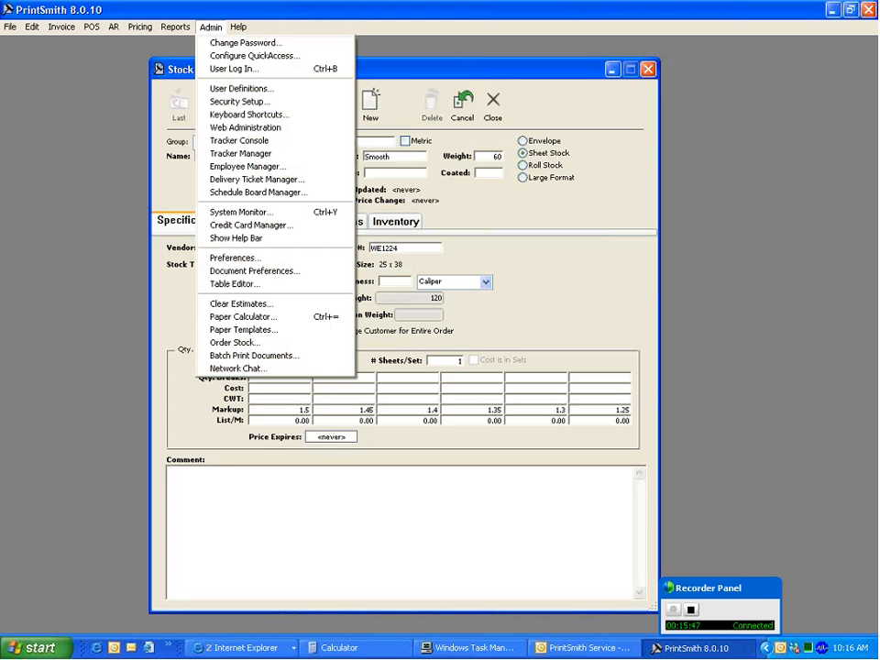
click(200, 286)
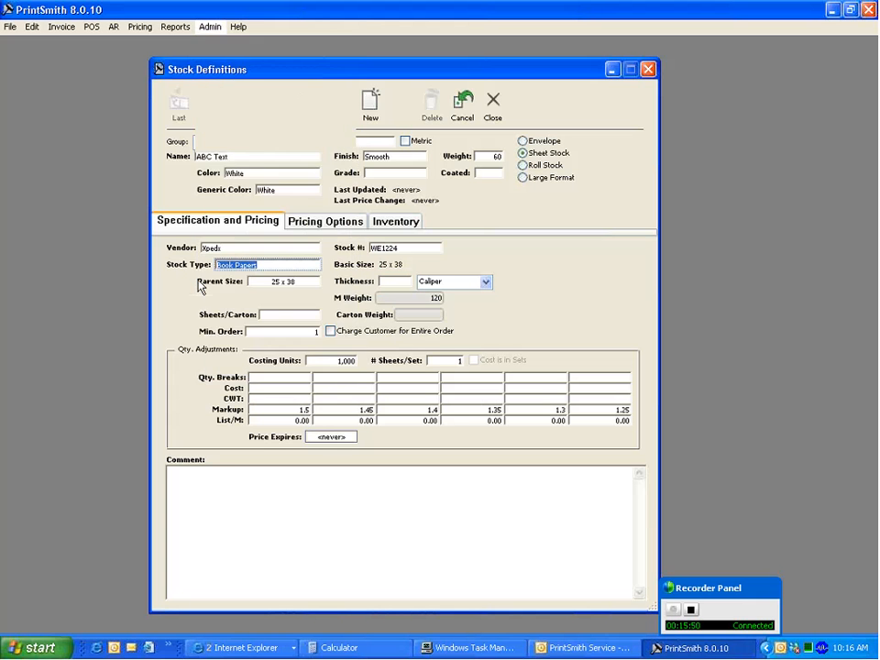
click(279, 110)
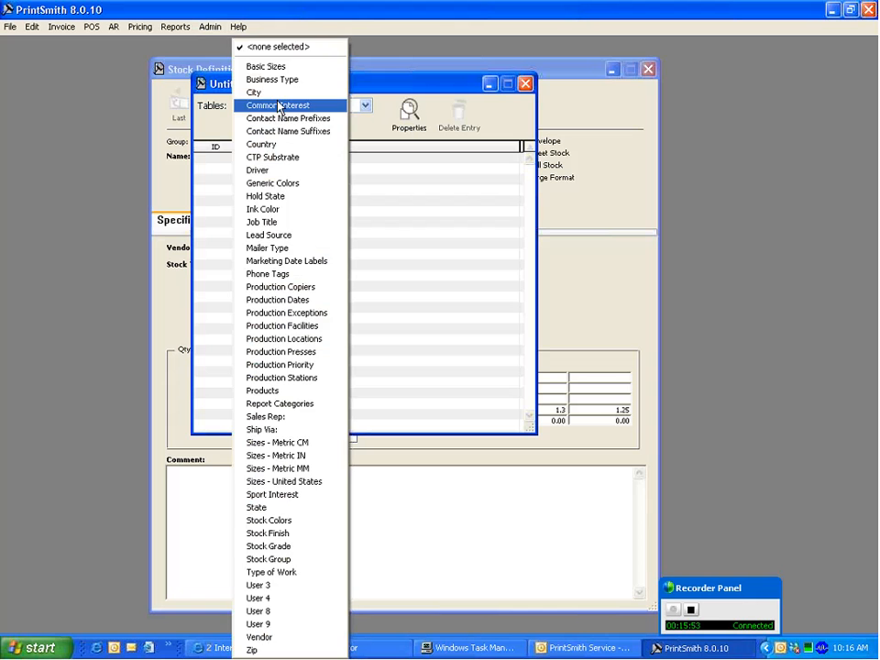
click(274, 68)
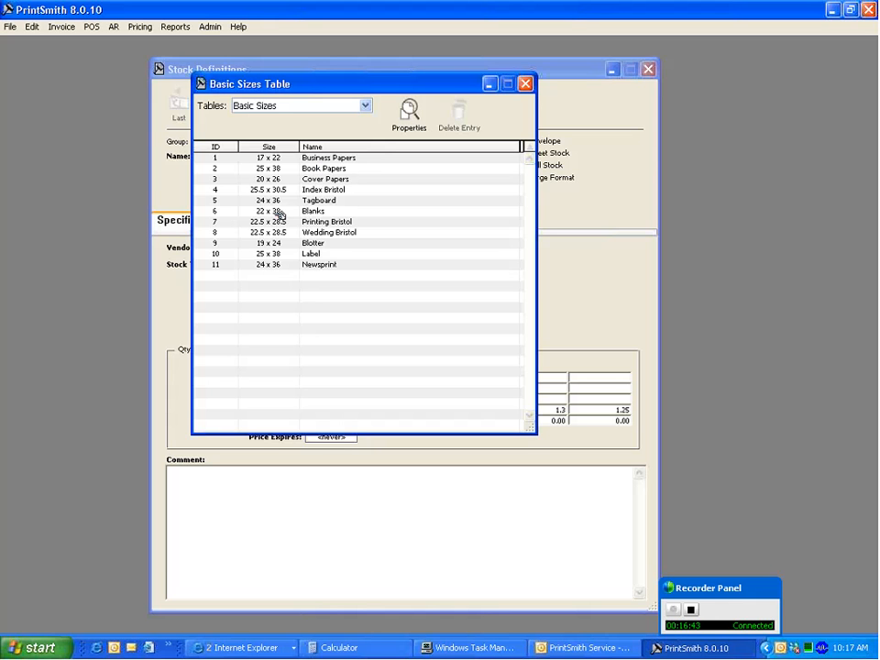
click(526, 84)
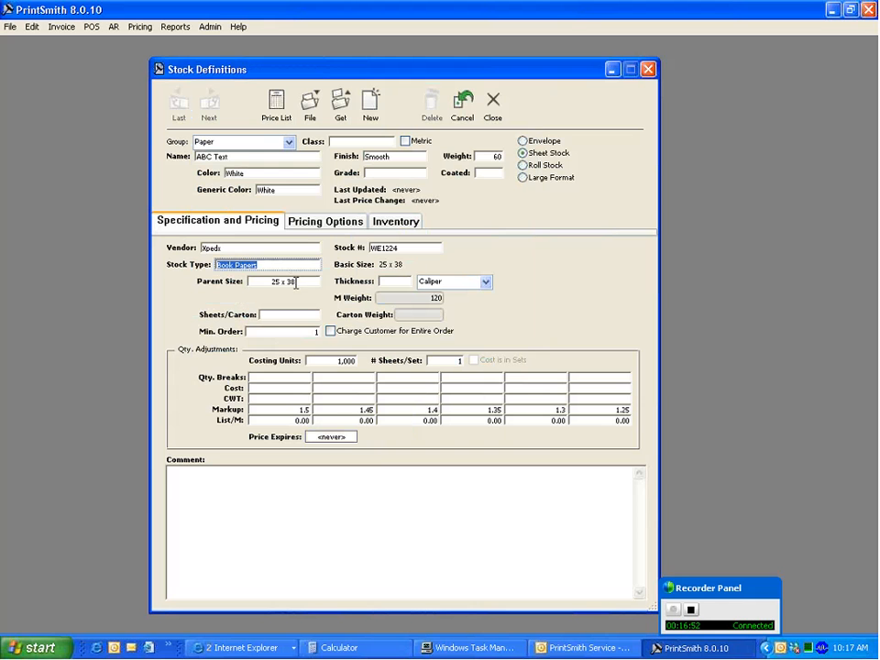
Set the ABC Text stock's parent size to 11 x 17.
click(295, 283)
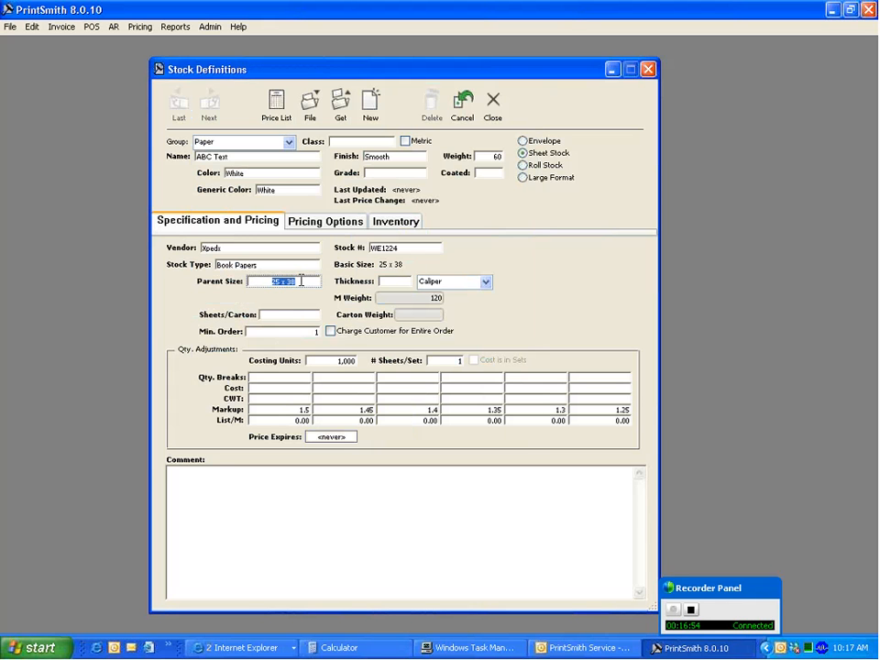
text(17)
key(BackSpace)
text(1*17)
key(Return)
Set the ABC Text stock's sheets per carton to 2,000.
click(287, 314)
text(2000)
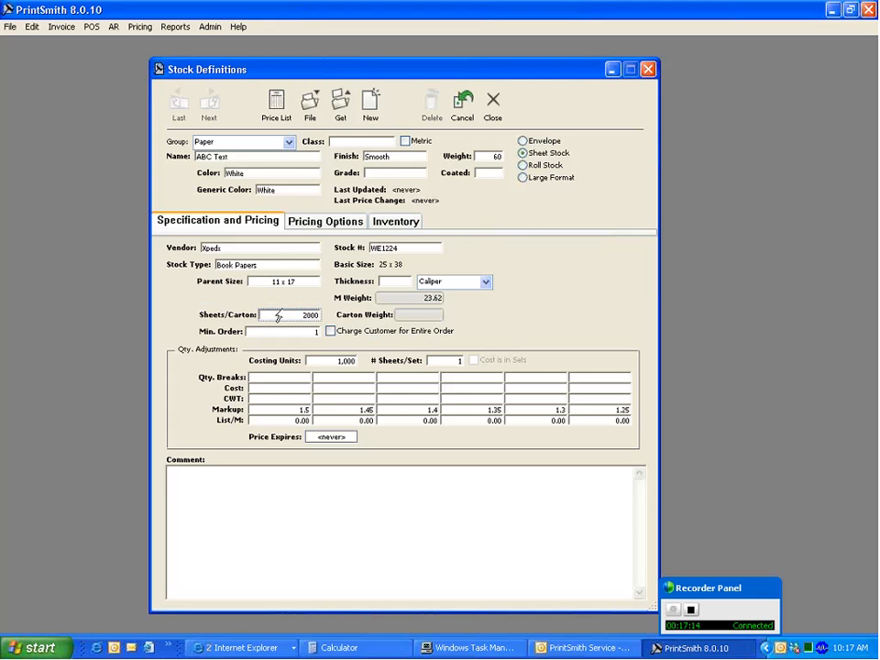
key(Return)
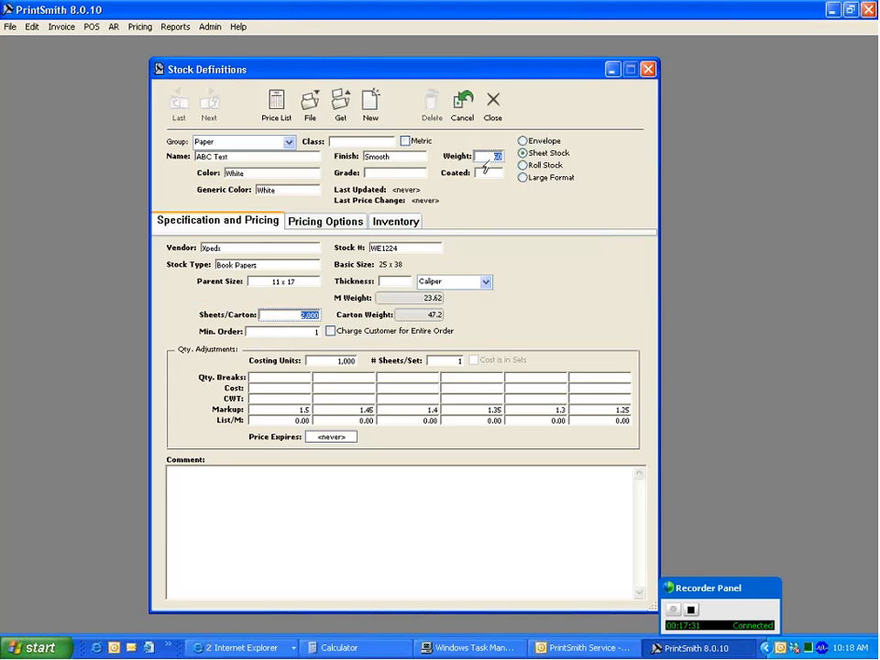
Change the ABC Text stock's weight to 20 and its stock type to Business Papers.
click(495, 157)
text(20)
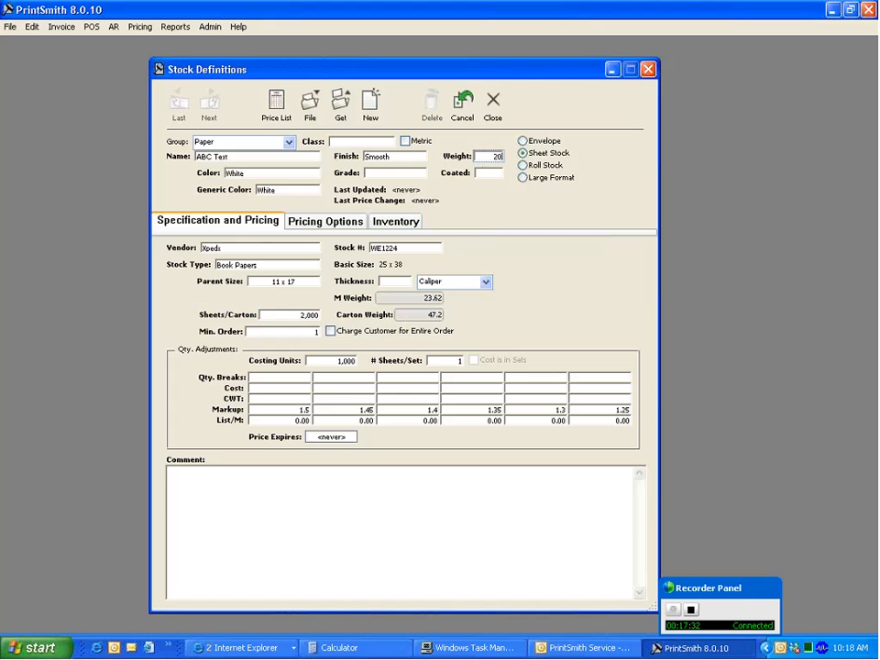
click(213, 319)
click(271, 266)
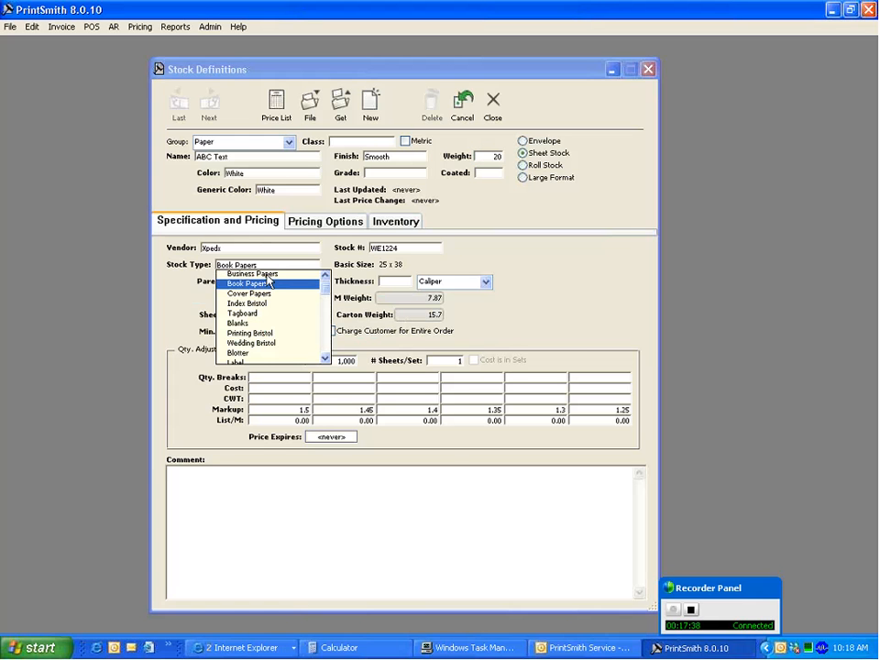
click(267, 274)
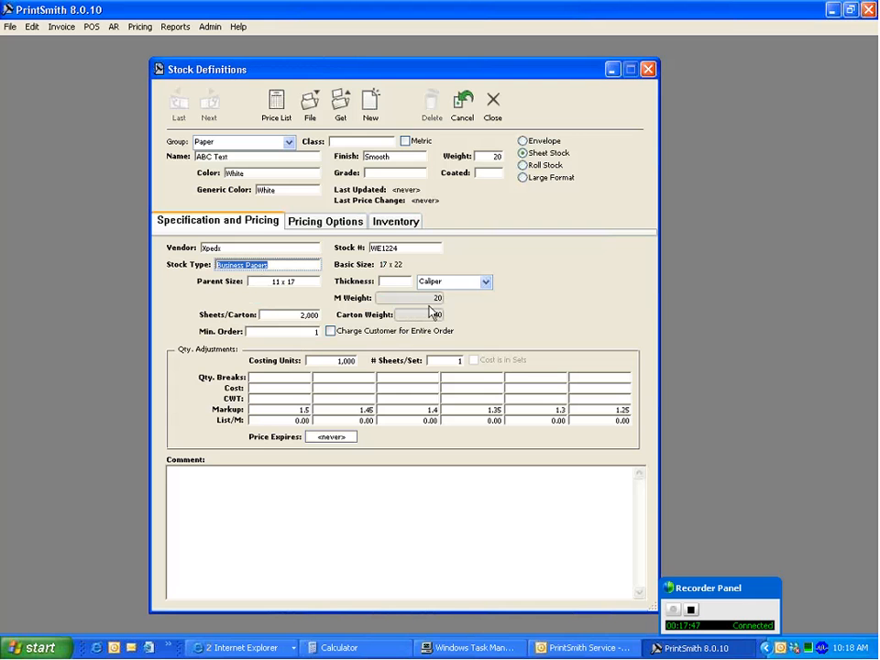
Try 5,000 sheets per carton for the ABC Text stock, and settle on 2,500.
click(286, 320)
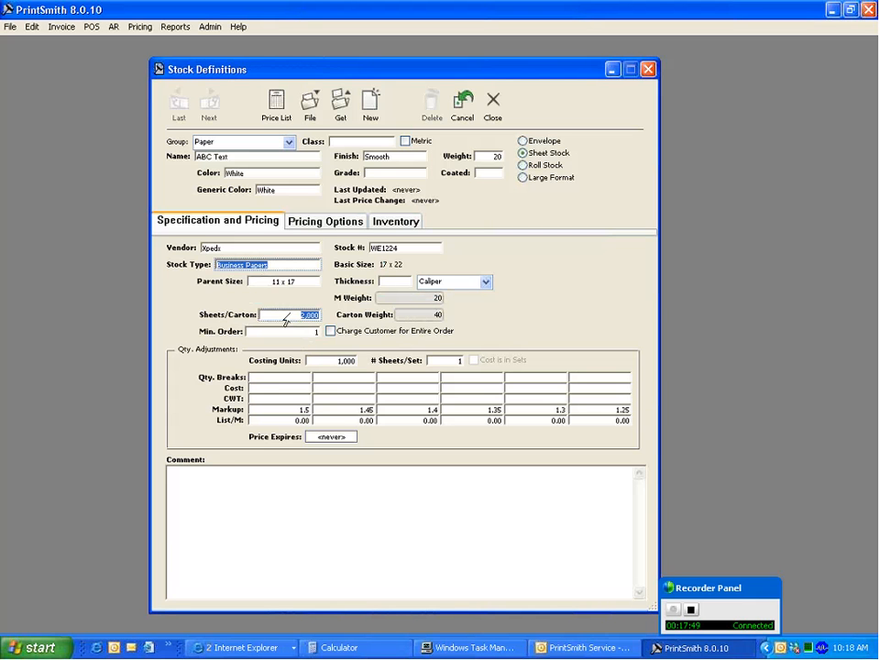
text(5)
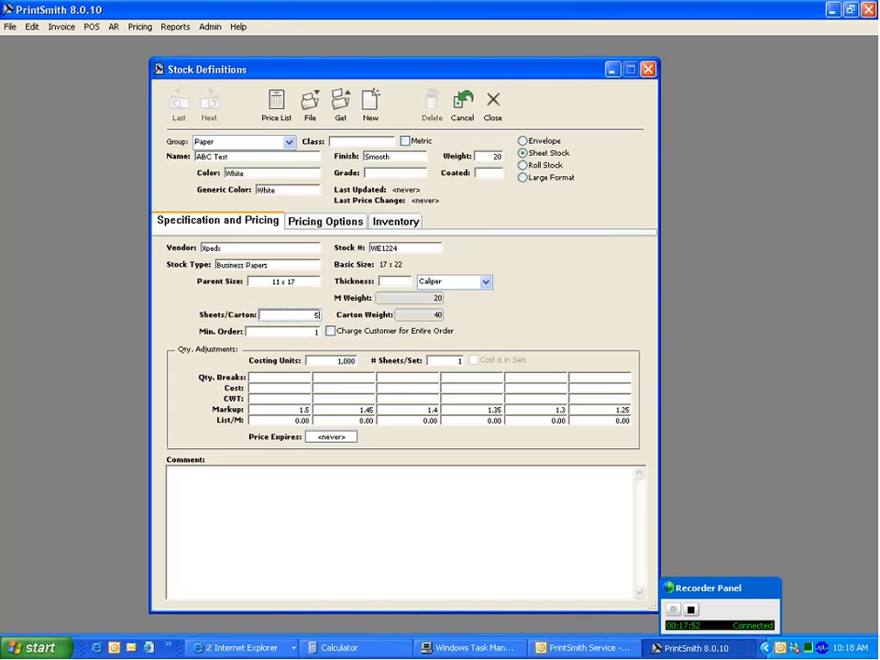
text(,000)
key(Return)
key(BackSpace)
text(2,500)
key(Return)
Set the ABC Text stock's weight to 60 and its stock type to Book Papers.
click(477, 157)
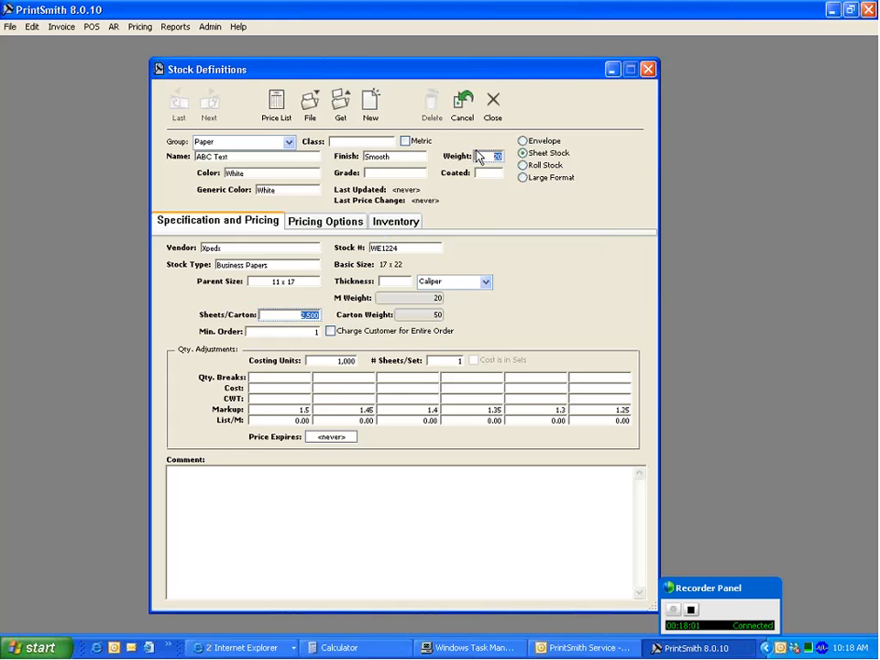
text(60)
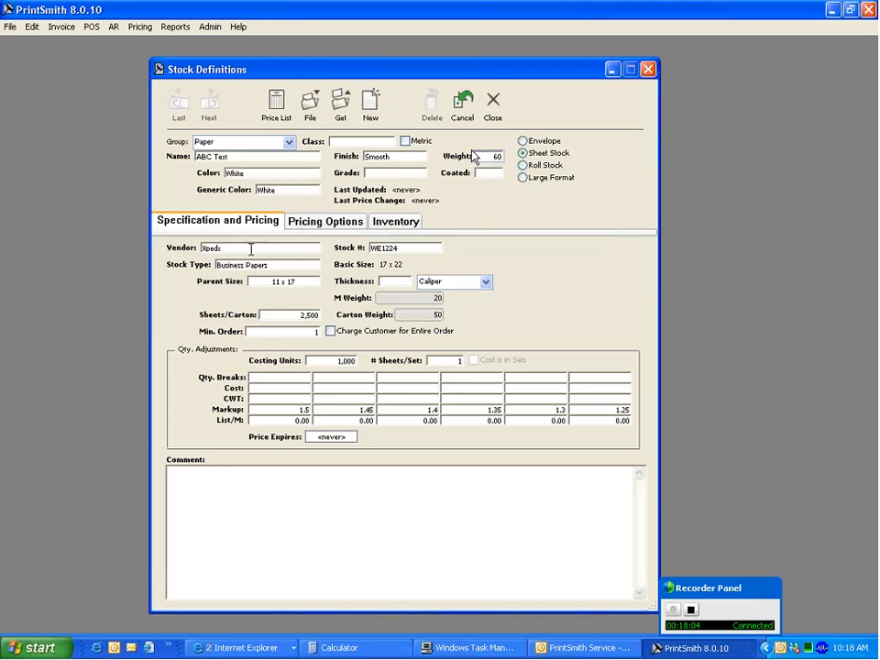
click(279, 264)
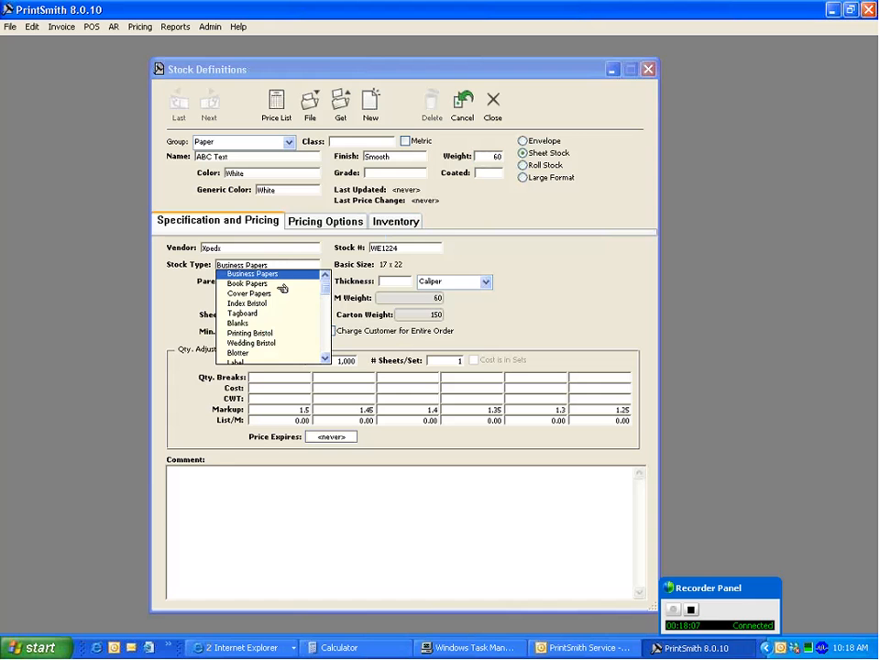
click(283, 284)
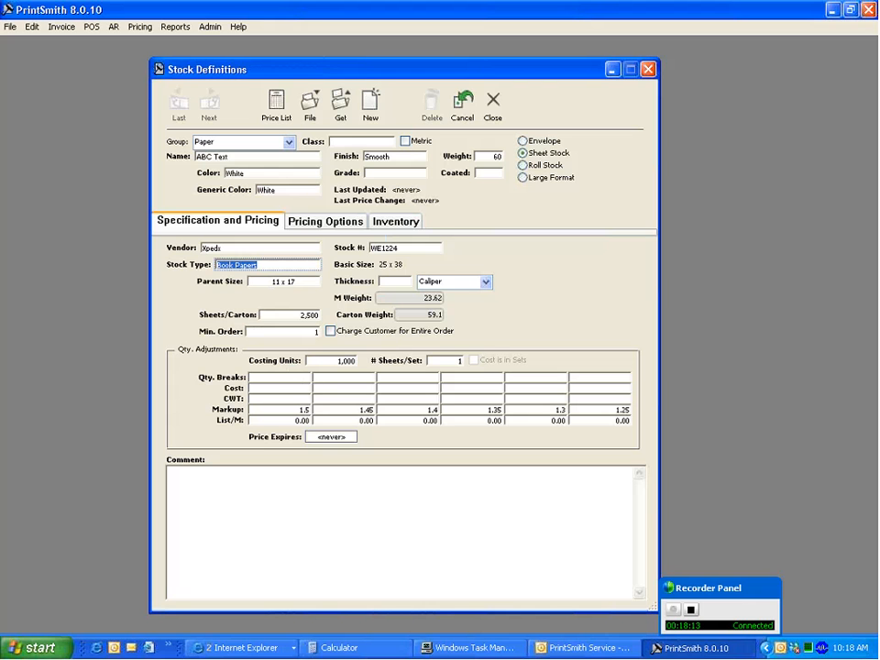
Set the ABC Text stock's minimum order to 500 and have the customer charged for the entire order.
click(271, 332)
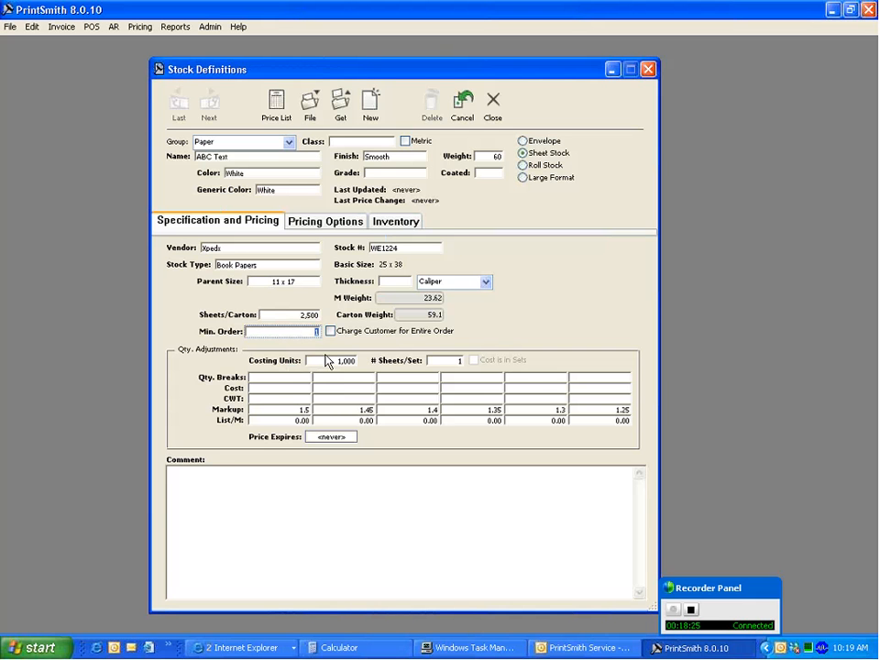
text(500)
click(331, 332)
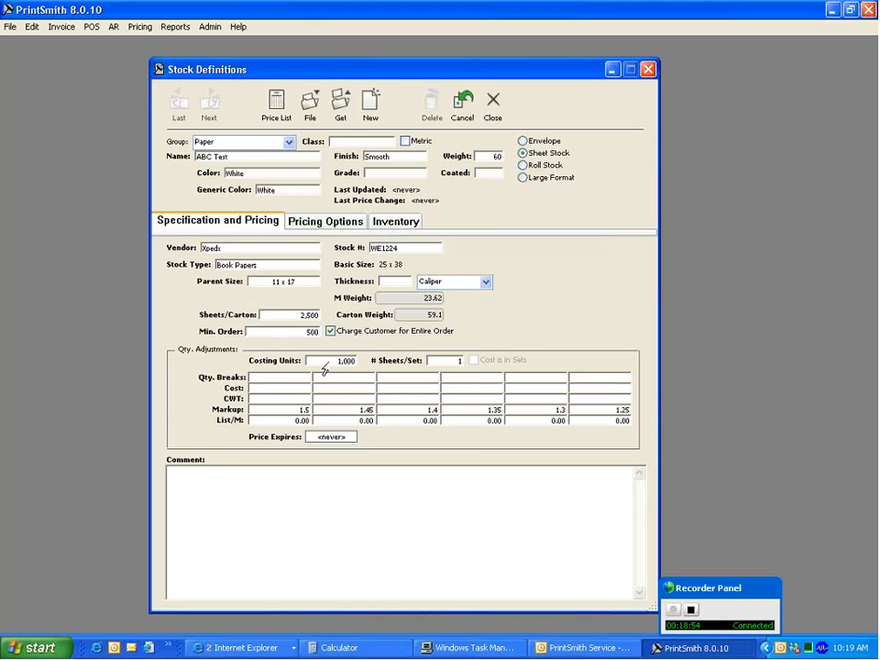
Enter a cost of 20.00 for the ABC Text stock across the quantity adjustments.
click(331, 360)
click(258, 389)
text(20.8)
key(Tab)
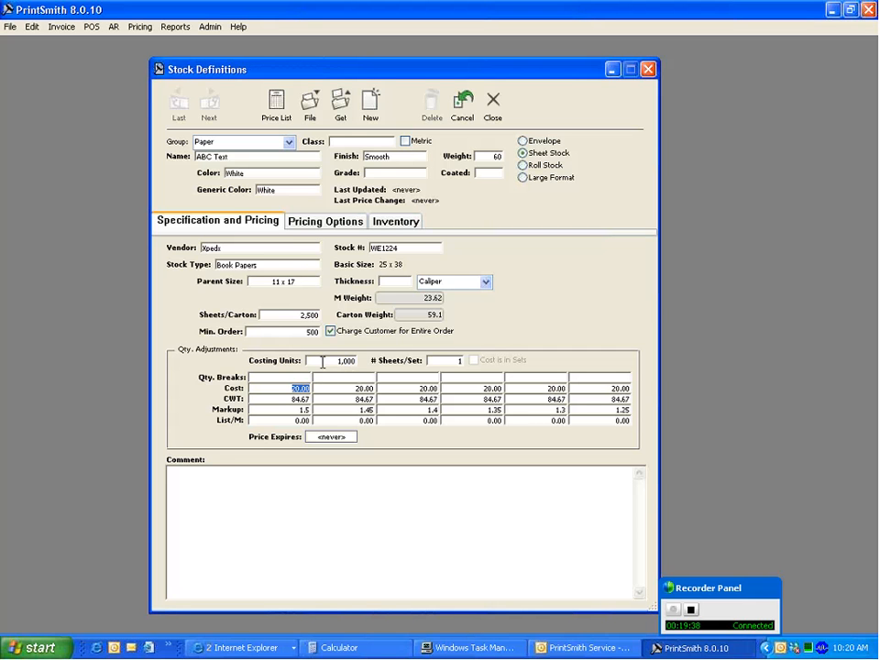
Set the first three quantity breaks of the ABC Text stock to 5,000, 10,000 and 25,000.
click(293, 379)
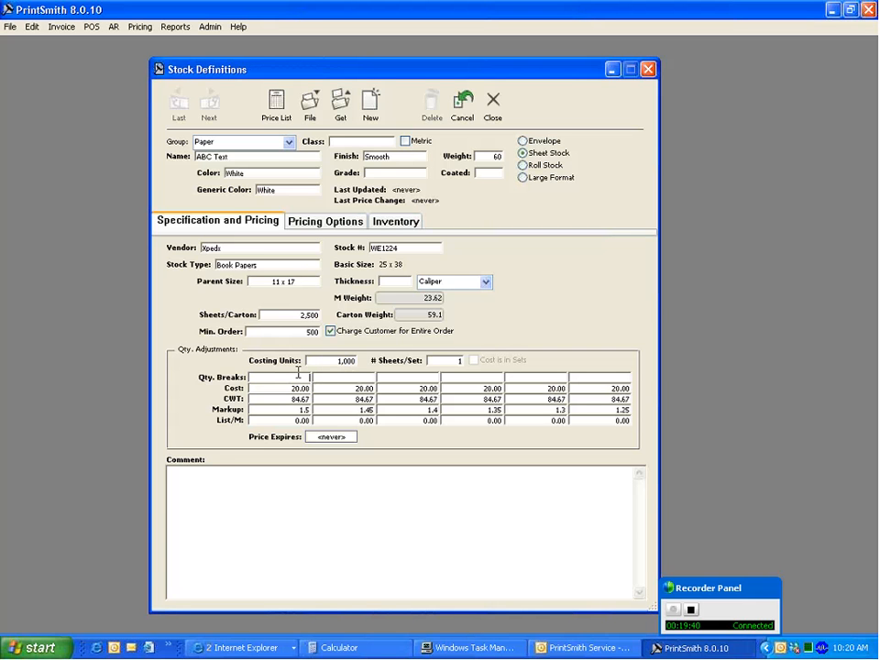
text(5000)
drag(315, 378, 274, 375)
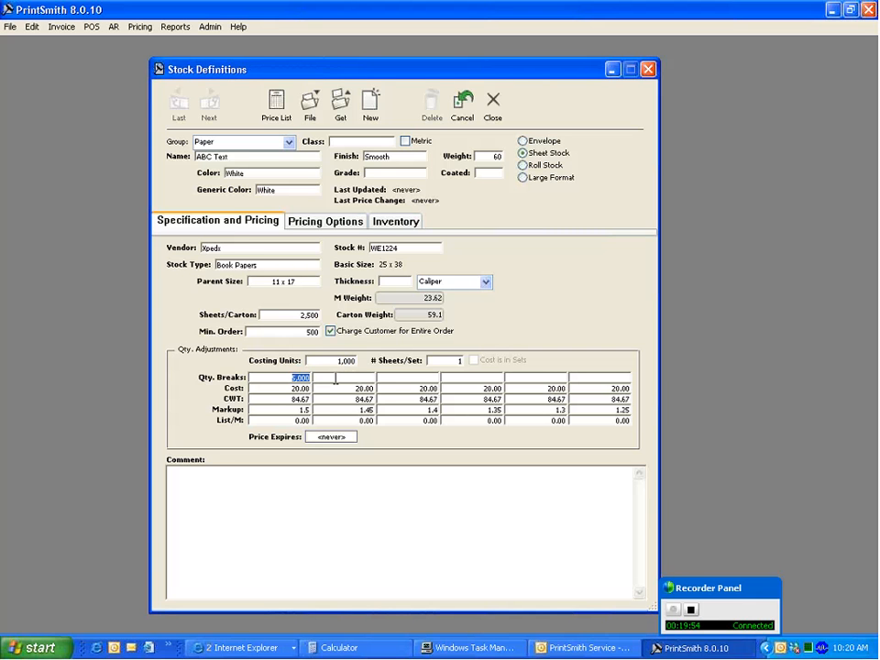
click(335, 380)
text(1000)
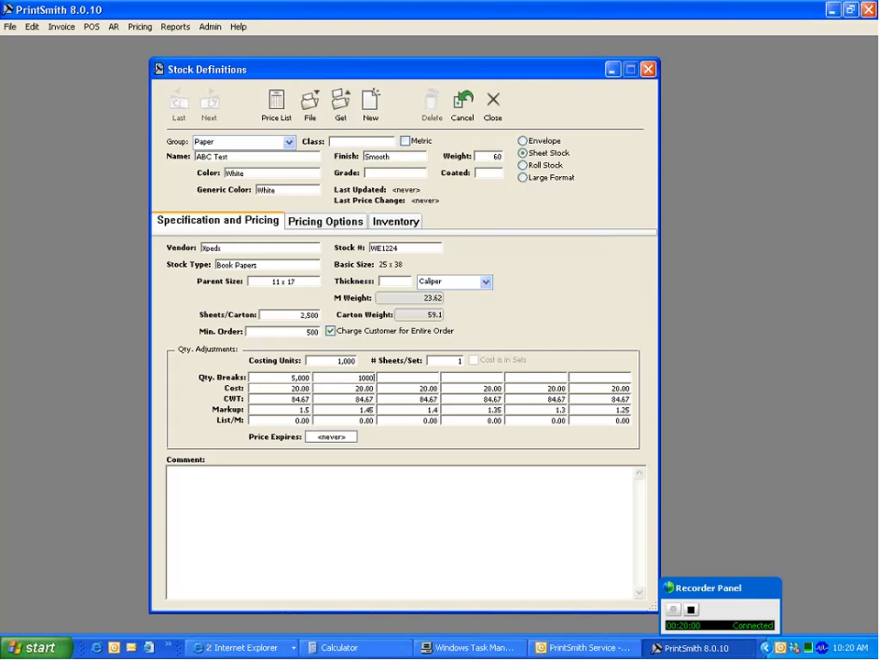
text(0)
key(Tab)
click(413, 378)
text(2)
text(5,00)
text(00)
Set the last three quantity breaks of the ABC Text stock to 30,000, 40,000 and 50,000.
click(459, 377)
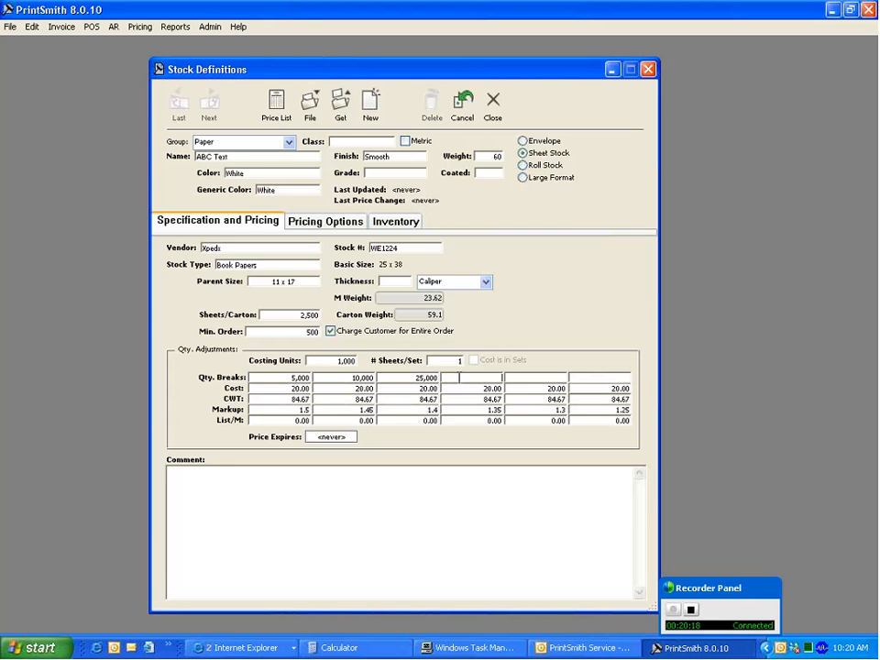
text(30000)
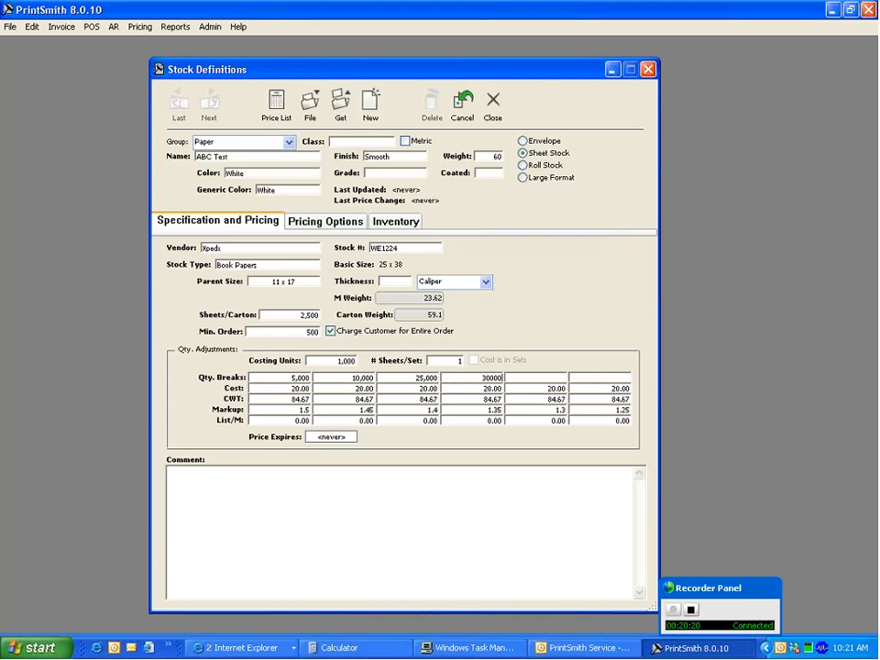
click(538, 377)
text(40,)
text(0000)
click(590, 378)
text(50,000)
key(Return)
Lower the cost to 17.50 for the 30,000, 40,000 and 50,000 quantity breaks.
click(479, 388)
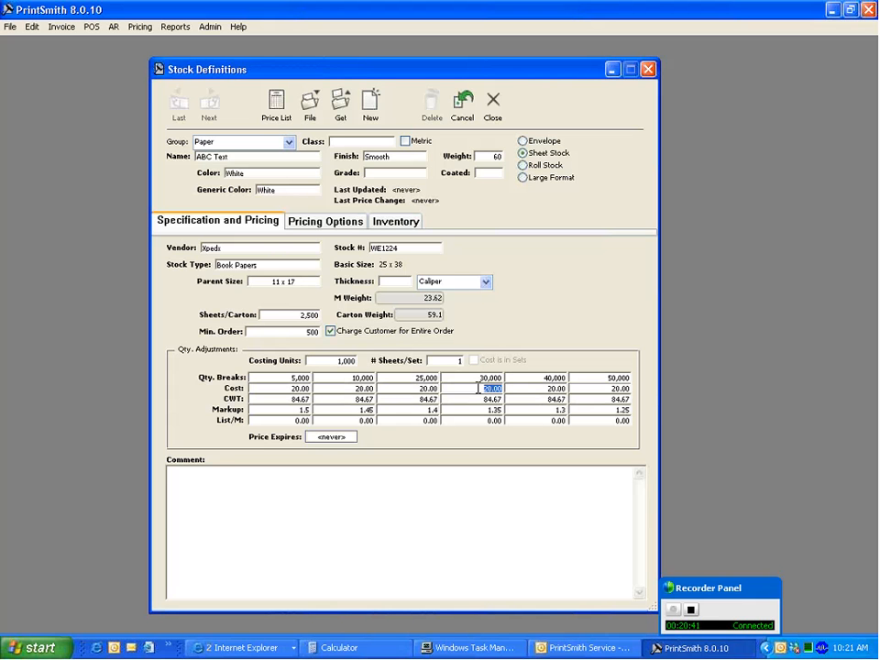
text(17.50)
key(Return)
click(549, 390)
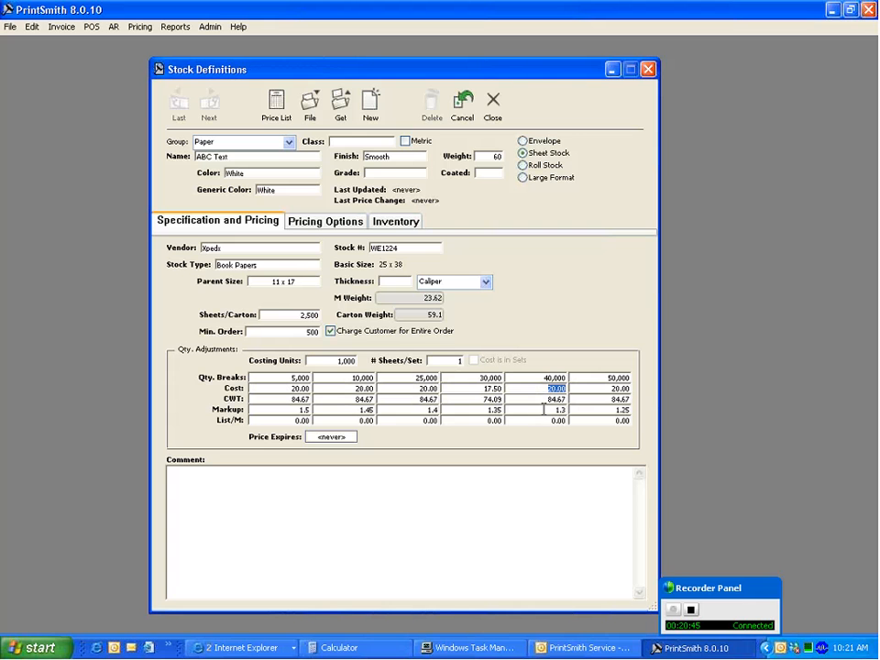
text(17.50)
click(605, 390)
text(17)
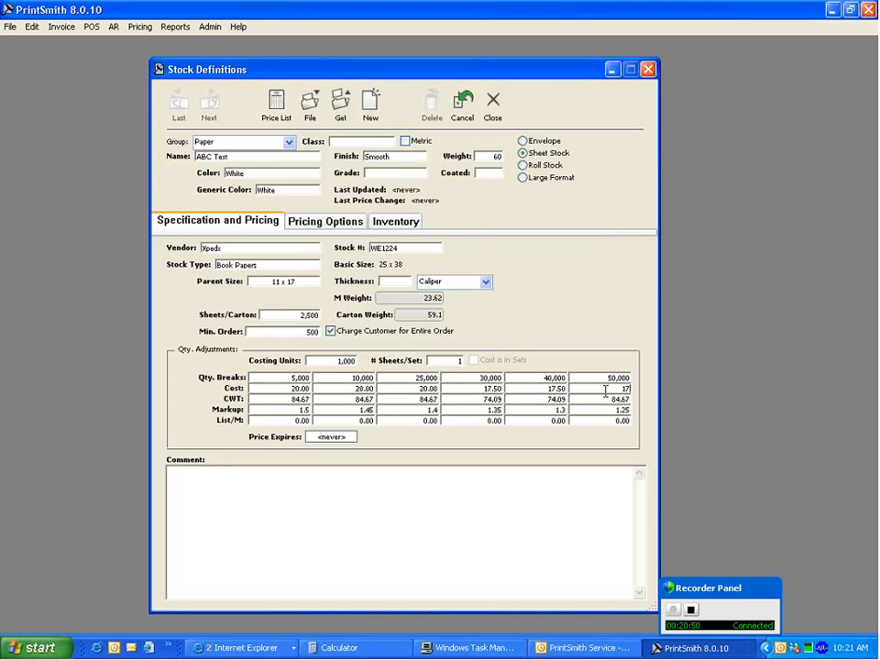
text(.50)
key(Return)
Try price expiry entries of +90 and +100 for the stock, and set the expiry back to never.
click(332, 437)
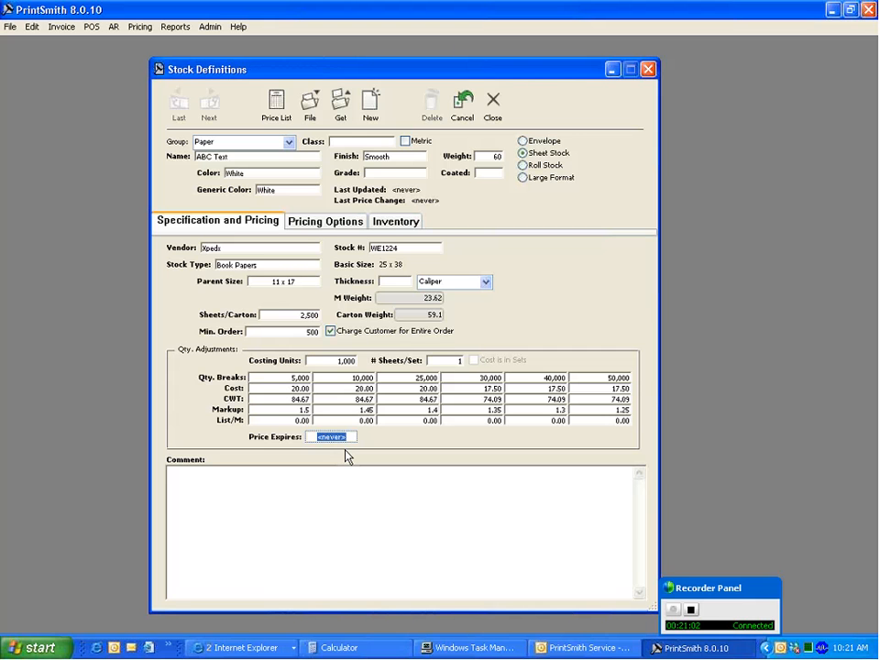
text(+90)
key(Return)
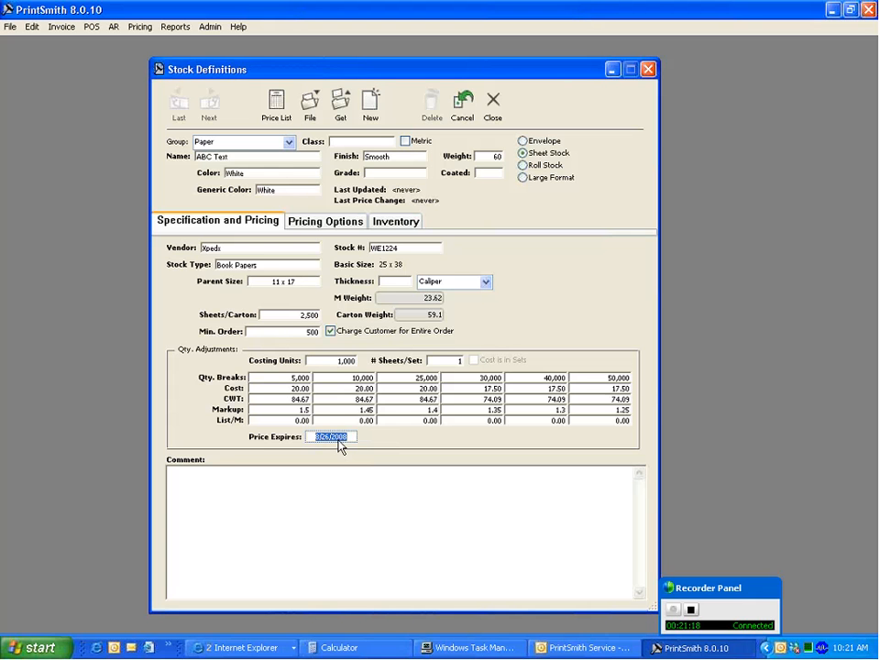
text(+1)
text(00)
key(Return)
text(never)
key(Return)
Set the ABC Text stock's normal run size to 11 x 17 in its pricing options.
click(323, 224)
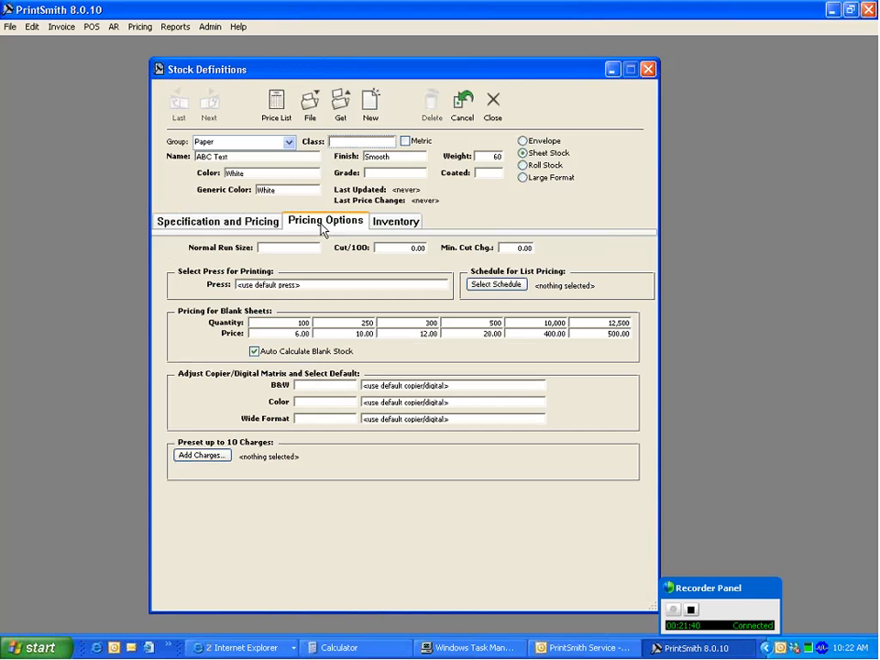
click(289, 247)
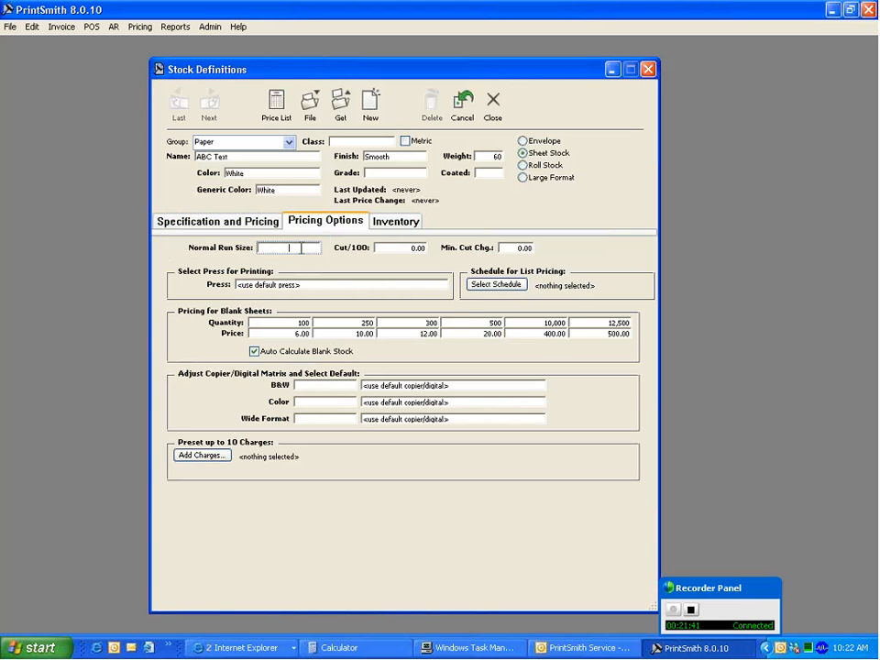
click(244, 223)
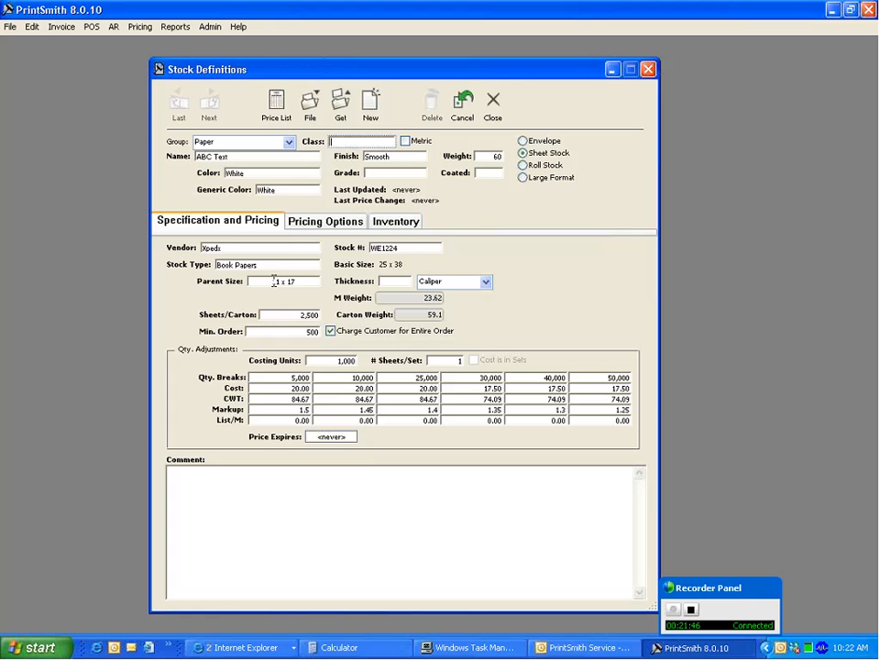
click(253, 282)
click(312, 225)
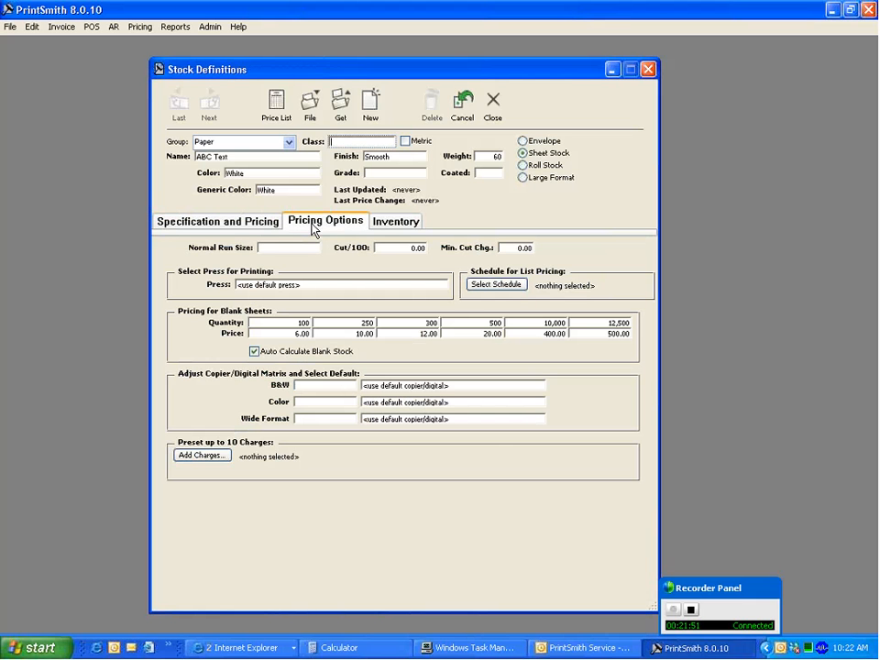
click(268, 227)
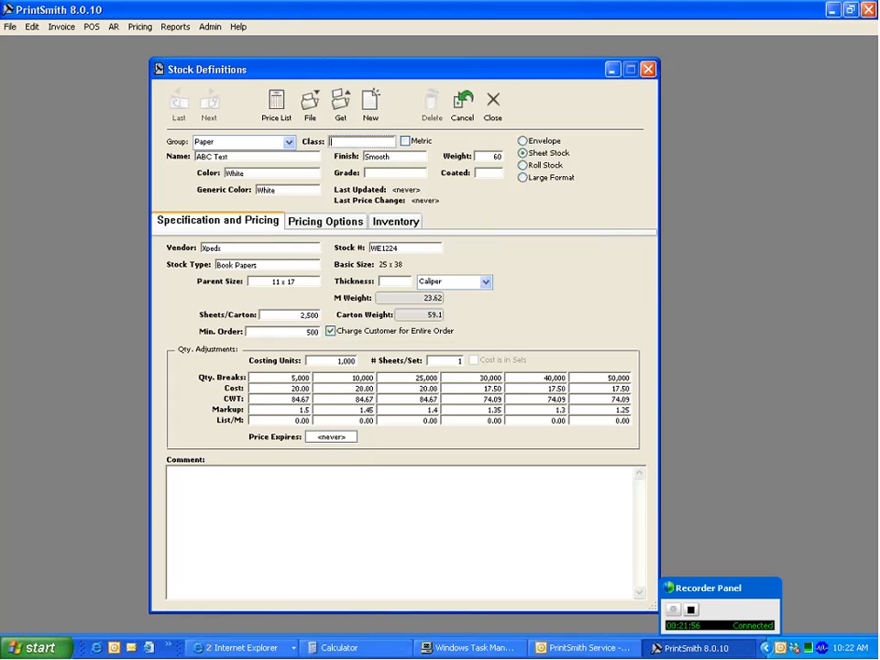
click(304, 227)
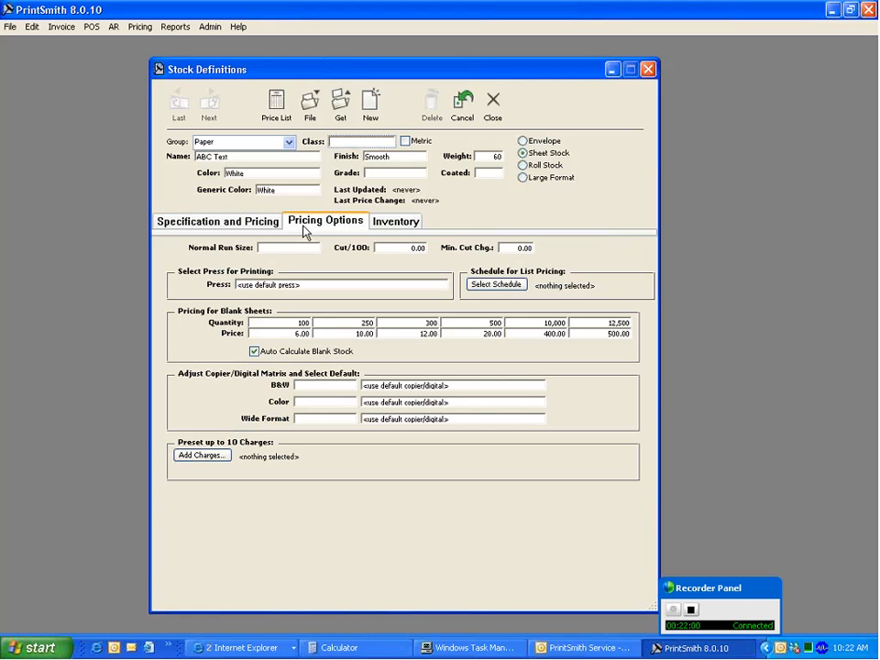
click(266, 247)
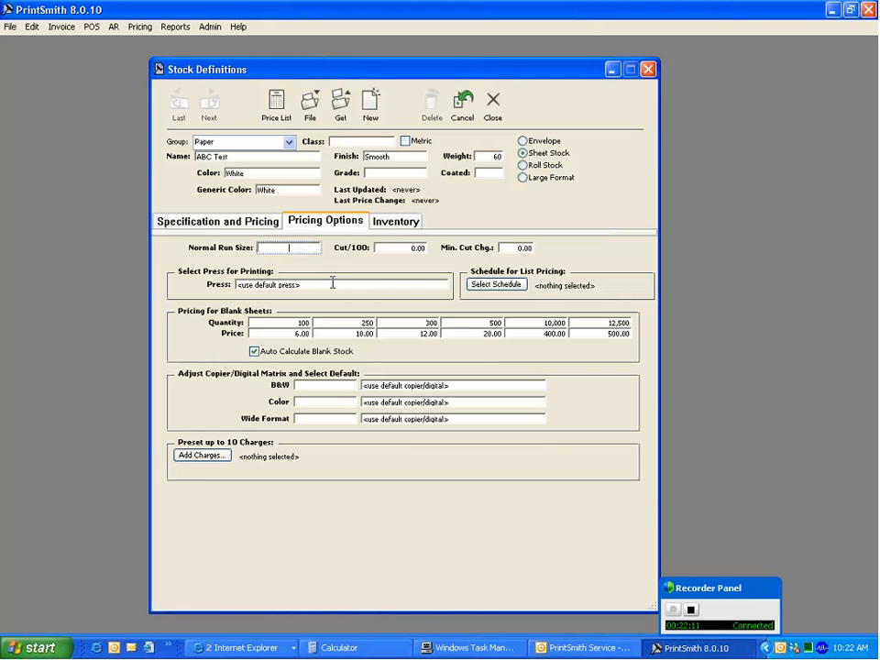
text(11*17)
drag(282, 249, 298, 248)
text(x 17)
Assign the A.B. Dick 9870 (T Head) press to the ABC Text stock for printing.
click(138, 28)
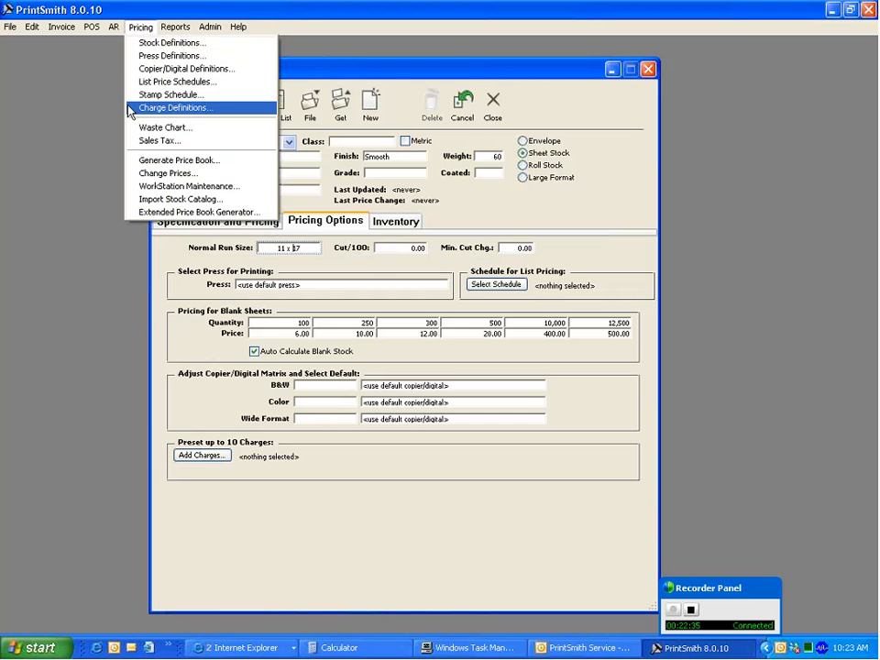
click(264, 296)
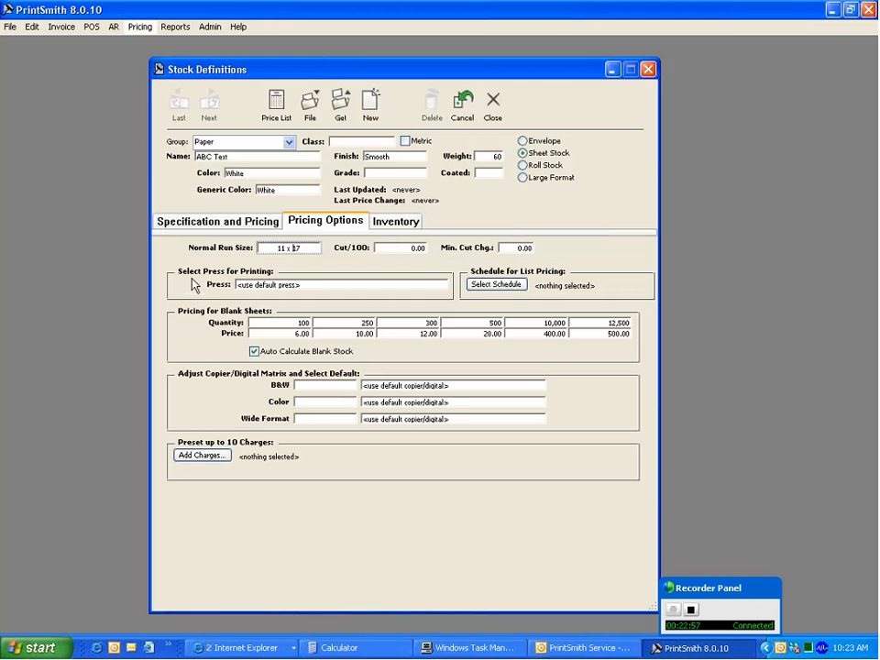
click(321, 286)
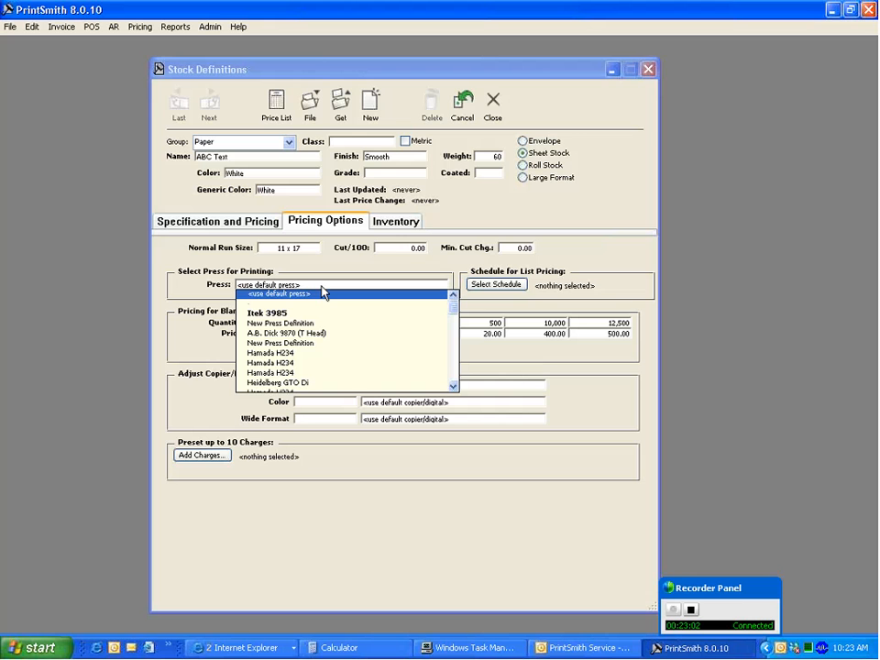
click(311, 334)
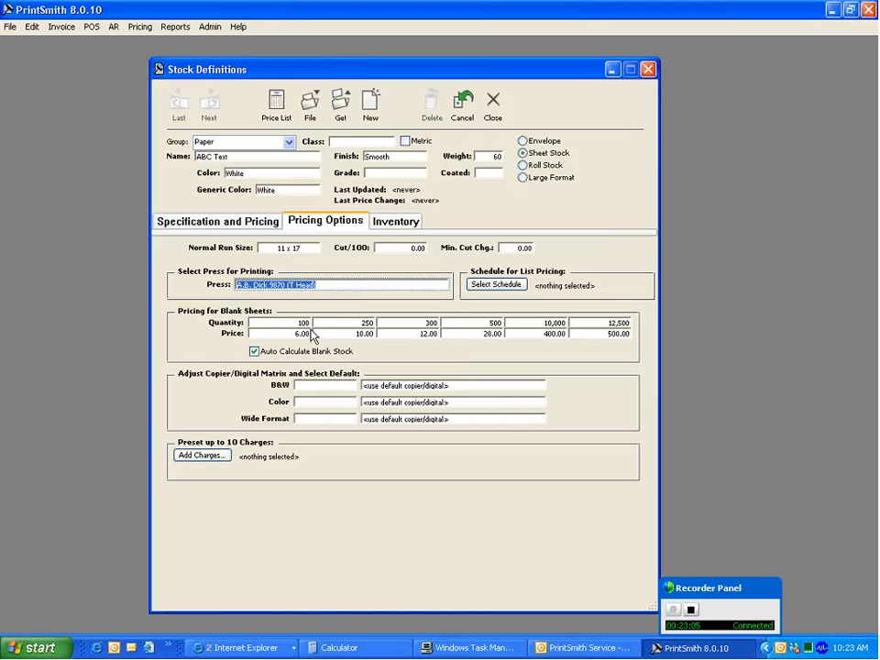
click(357, 287)
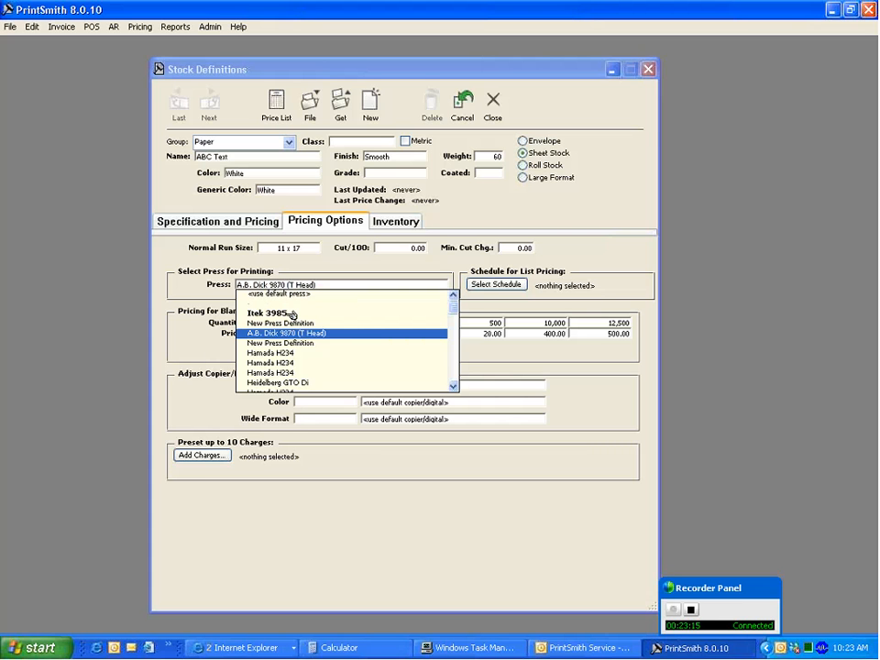
click(233, 287)
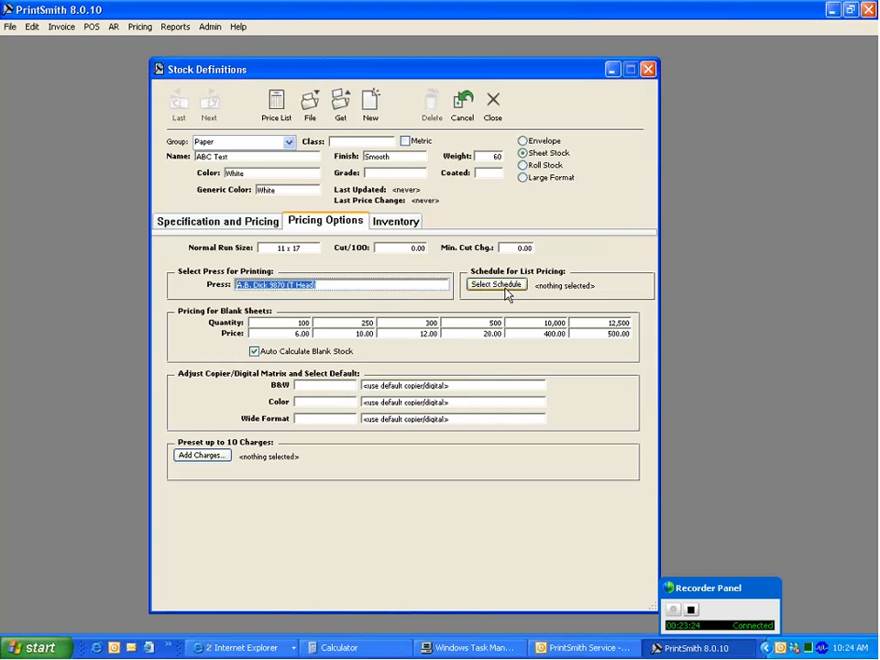
Look over the 4 Color Process list price schedule and close it without changes.
click(117, 27)
mouse_move(139, 26)
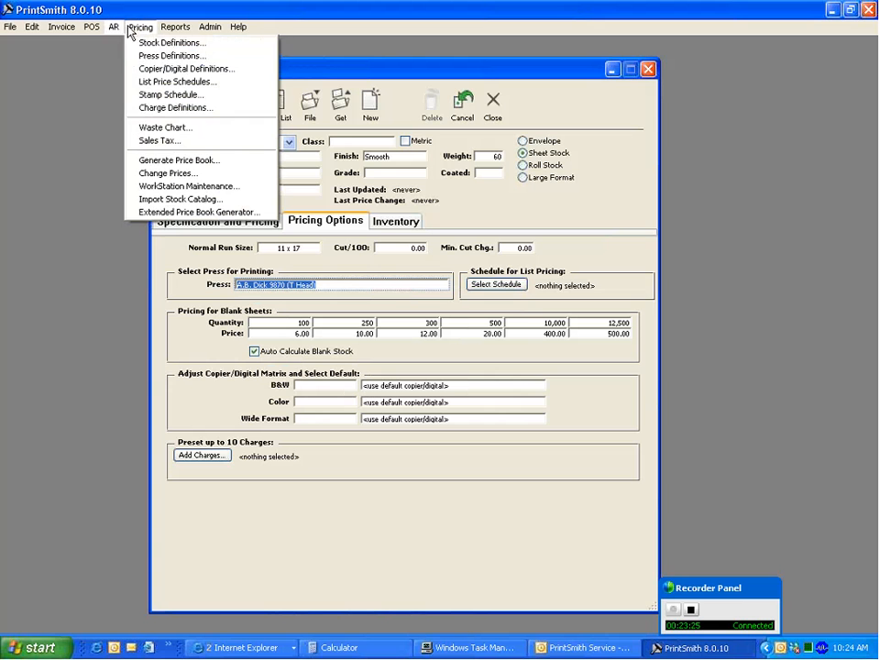
click(128, 80)
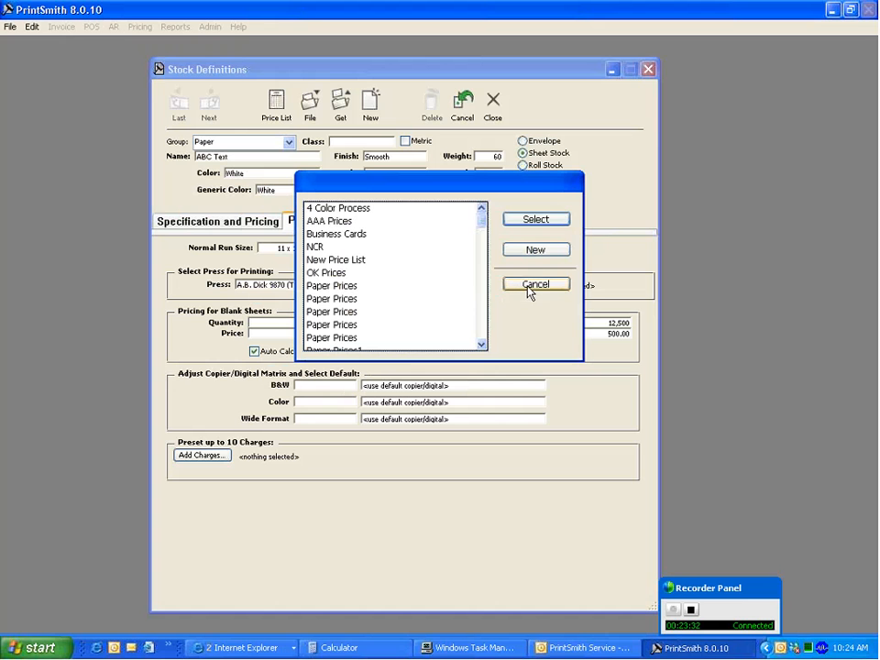
click(383, 209)
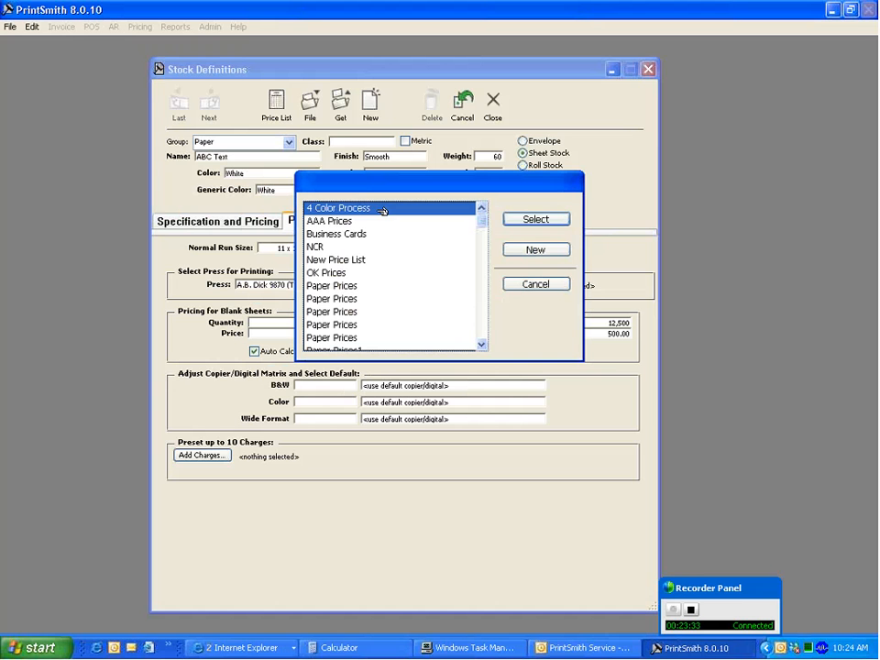
click(534, 222)
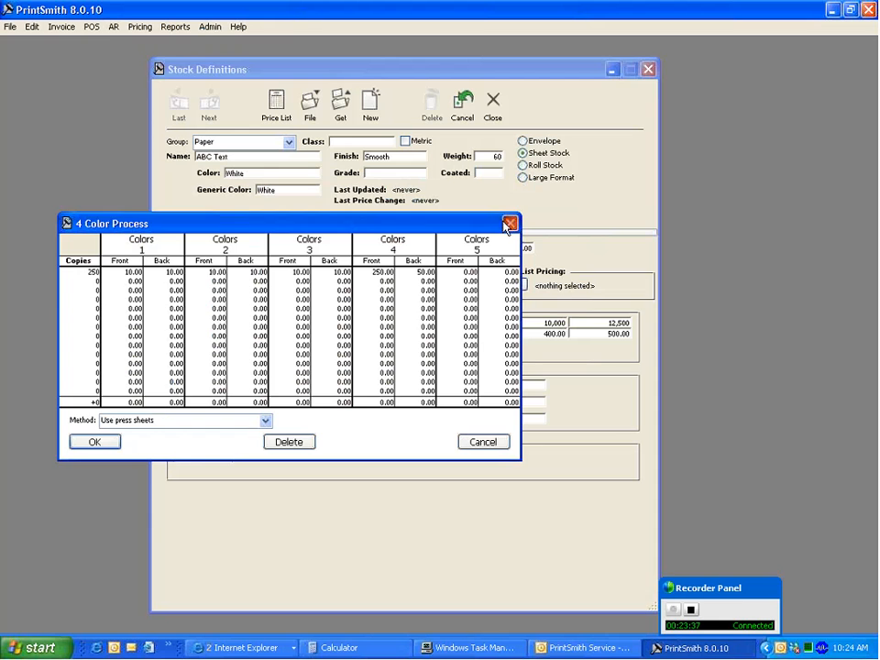
click(510, 225)
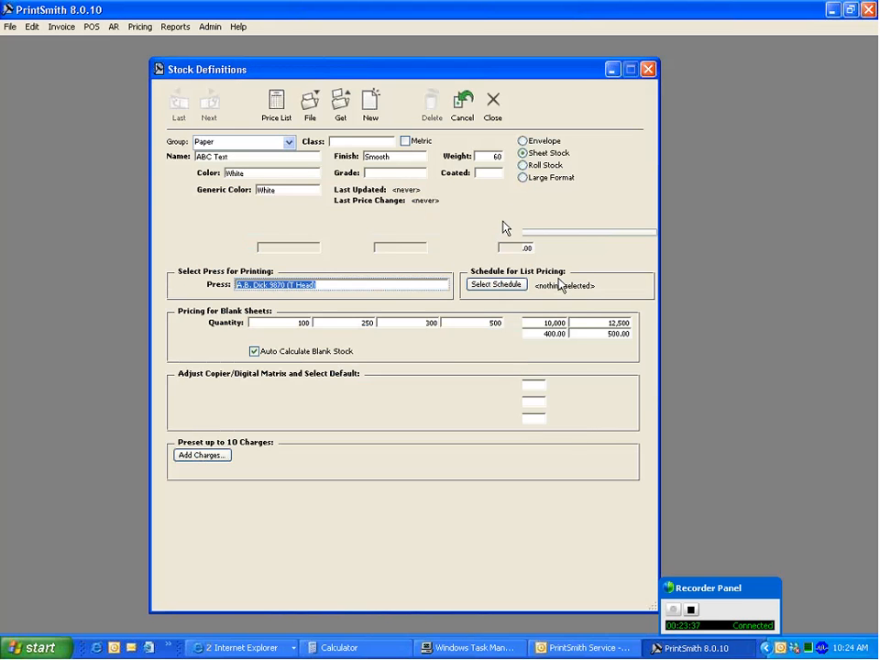
Assign the 4 Color Process schedule to the ABC Text stock for list pricing.
click(491, 286)
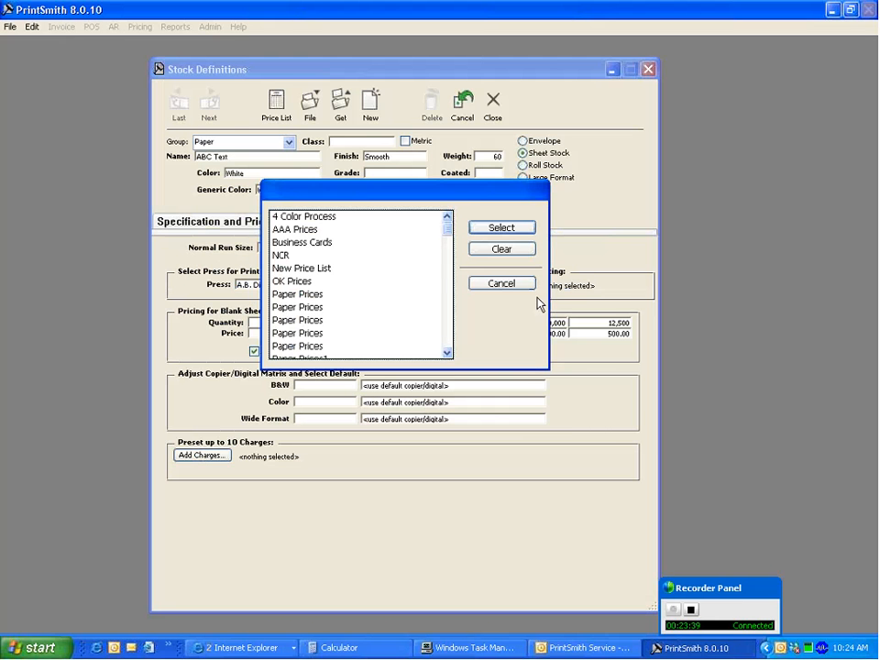
double_click(316, 217)
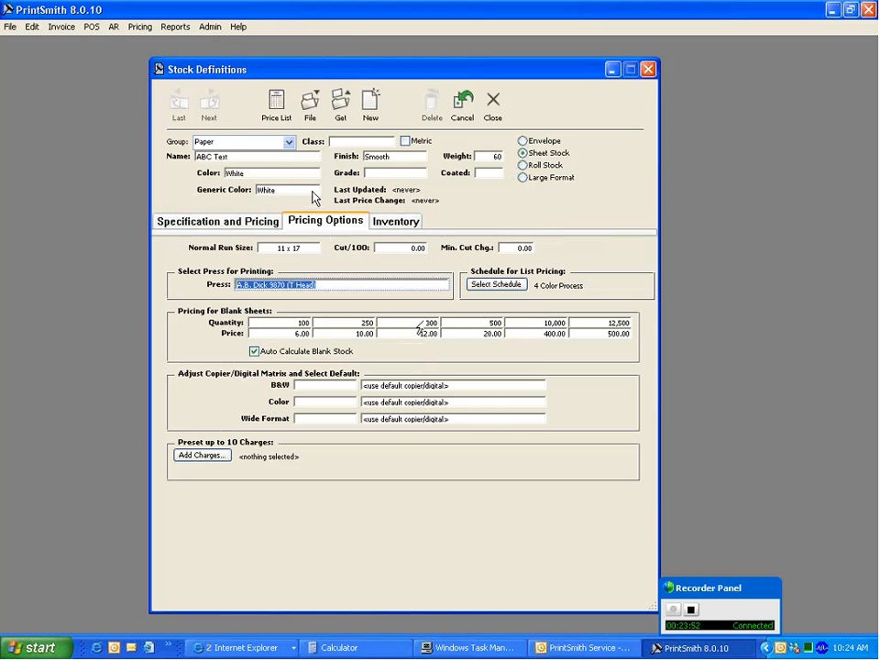
Review the blank stock pricing quantities and markups in the Stocks and Sizes preferences, and close them without changes.
click(205, 27)
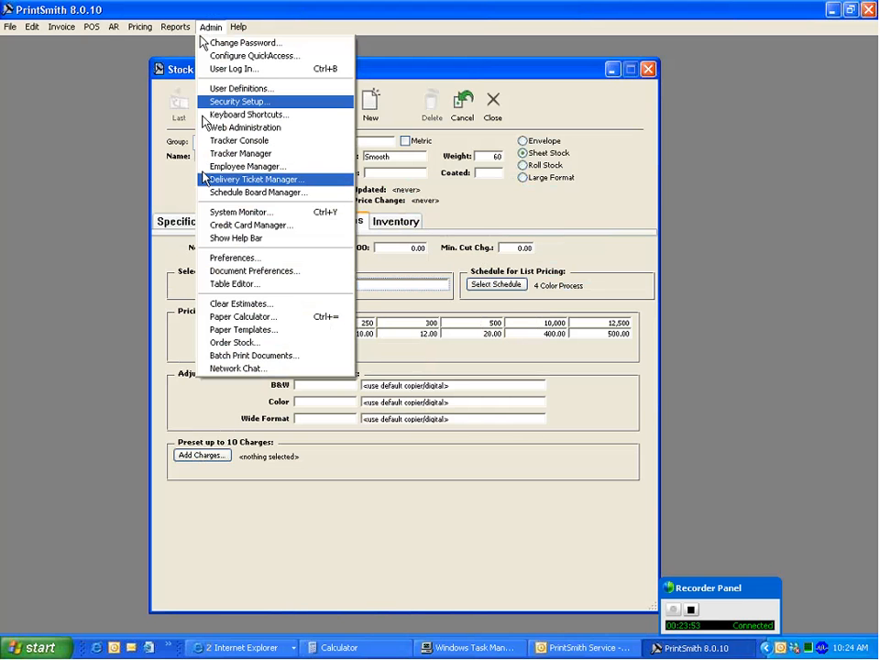
click(202, 261)
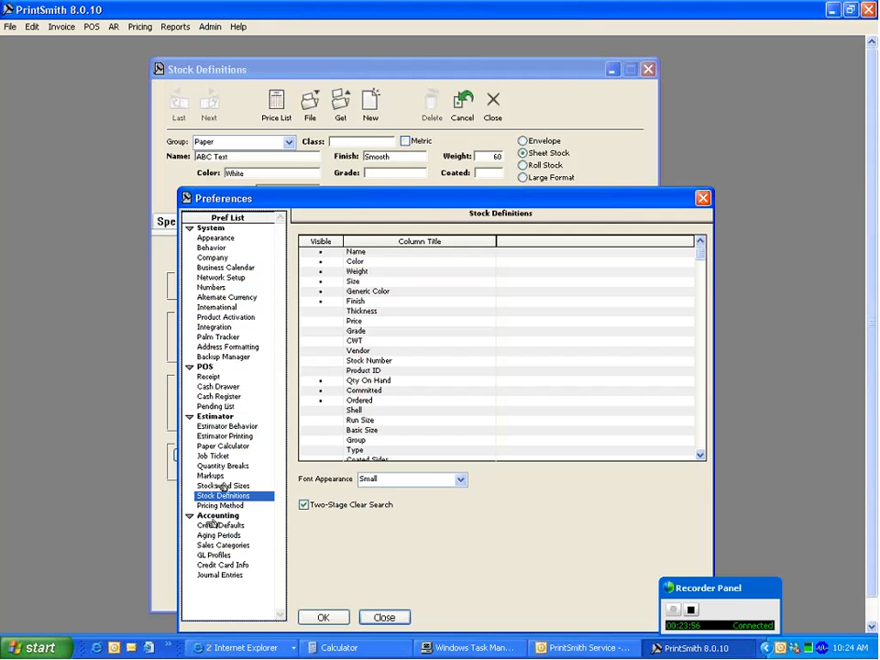
click(229, 486)
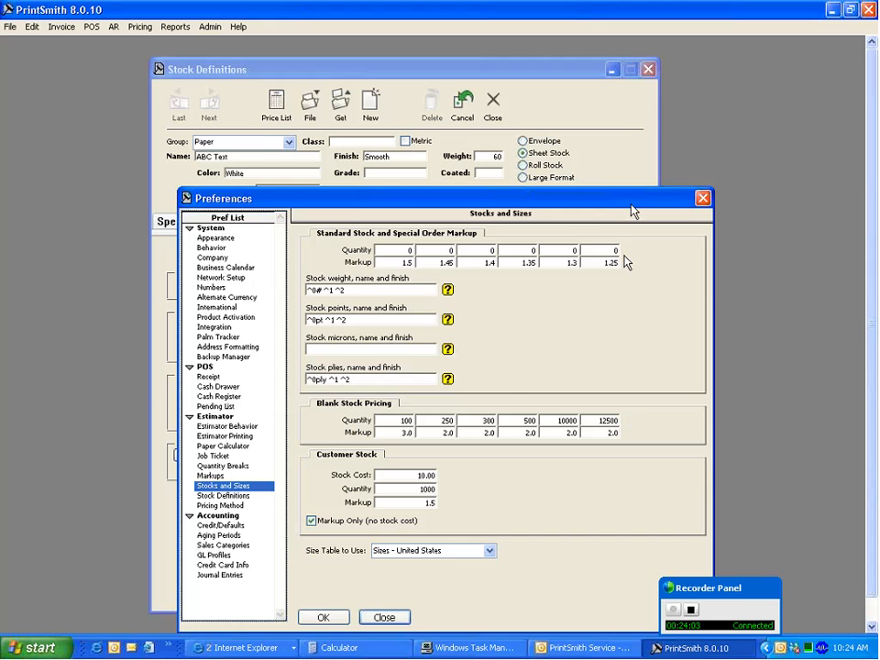
drag(678, 199, 671, 250)
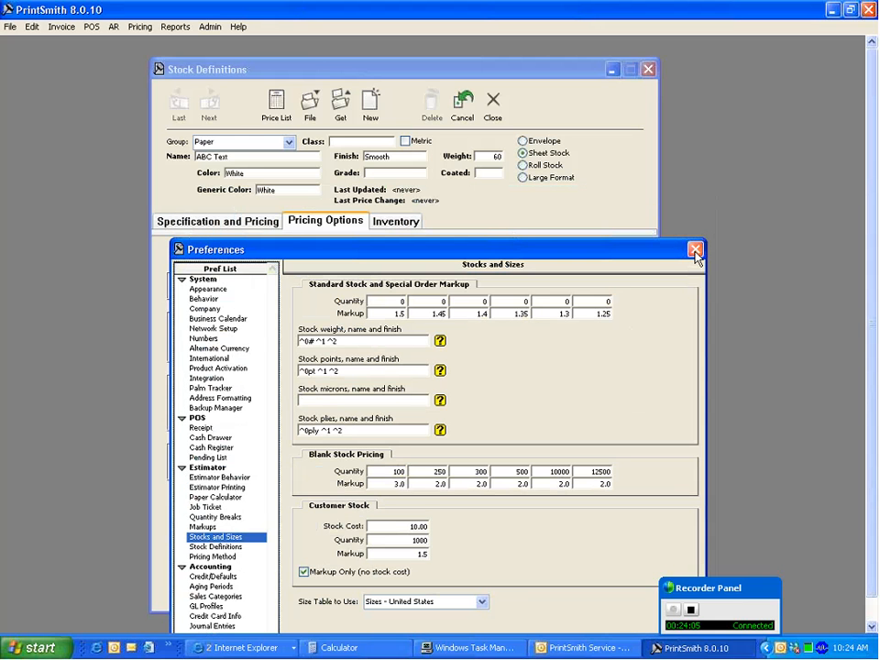
click(696, 252)
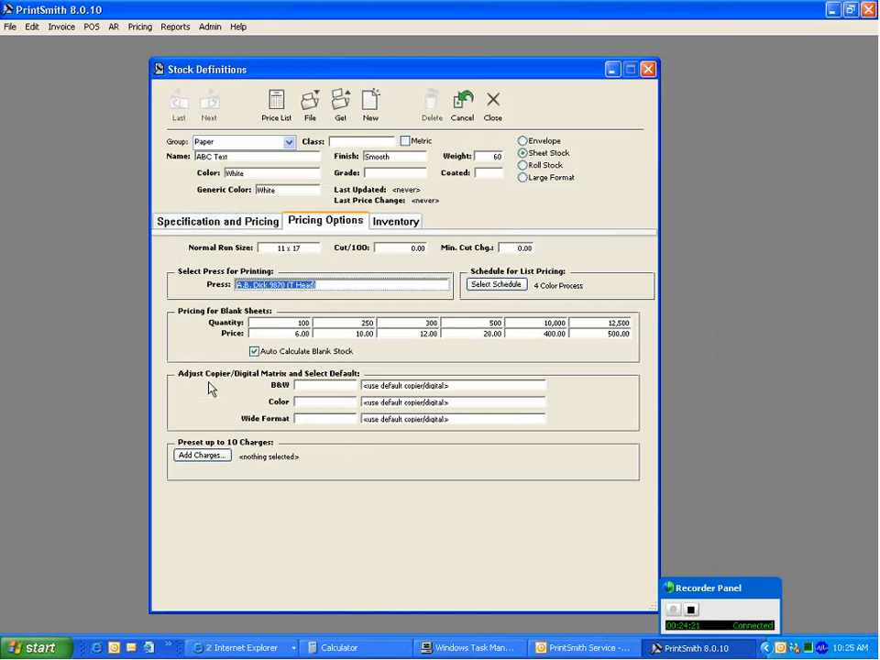
Set the stock's default copiers to 11 x 17 B&W Copy for B&W and 11 x 17 Color Copies for color.
click(463, 386)
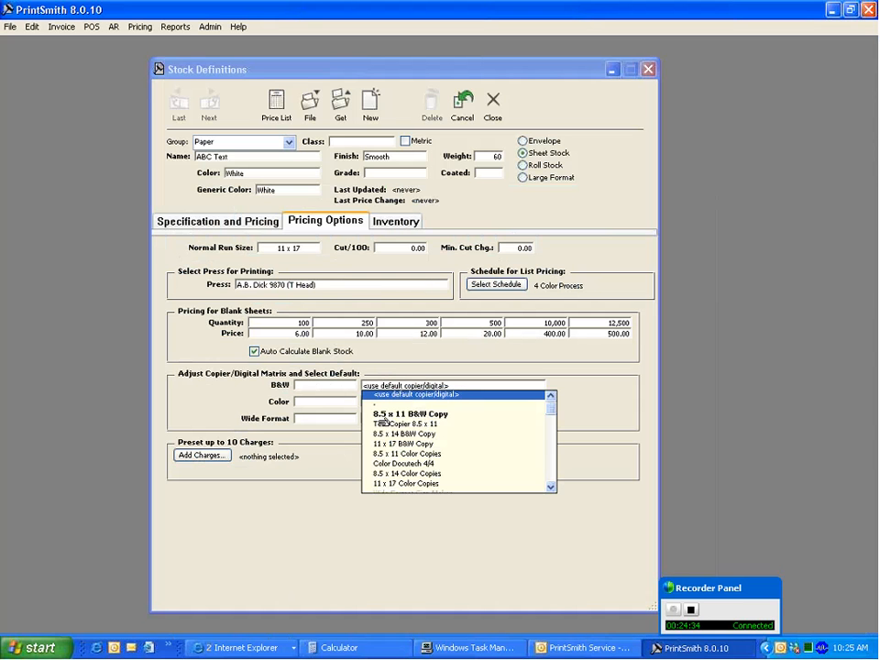
click(434, 445)
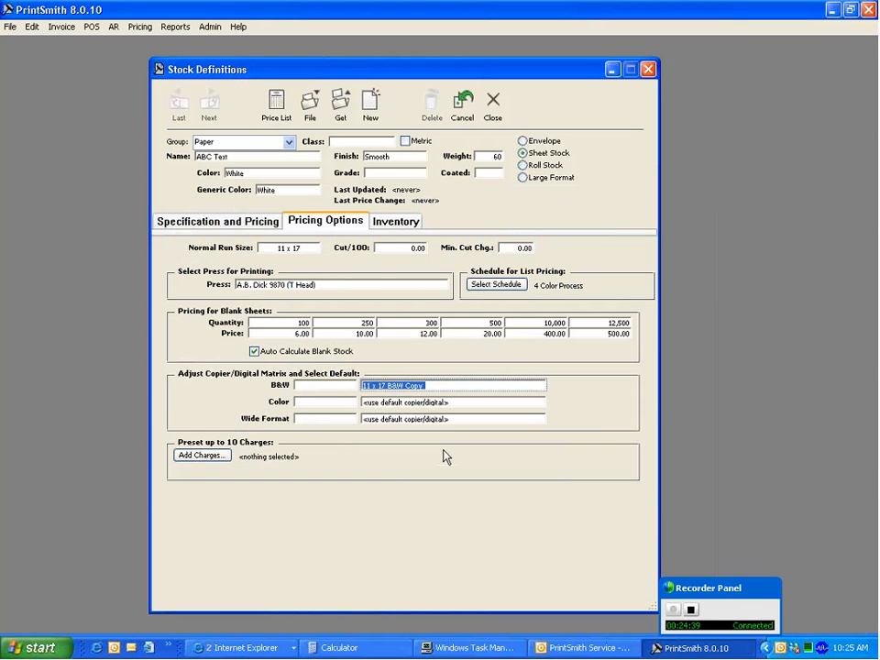
click(455, 402)
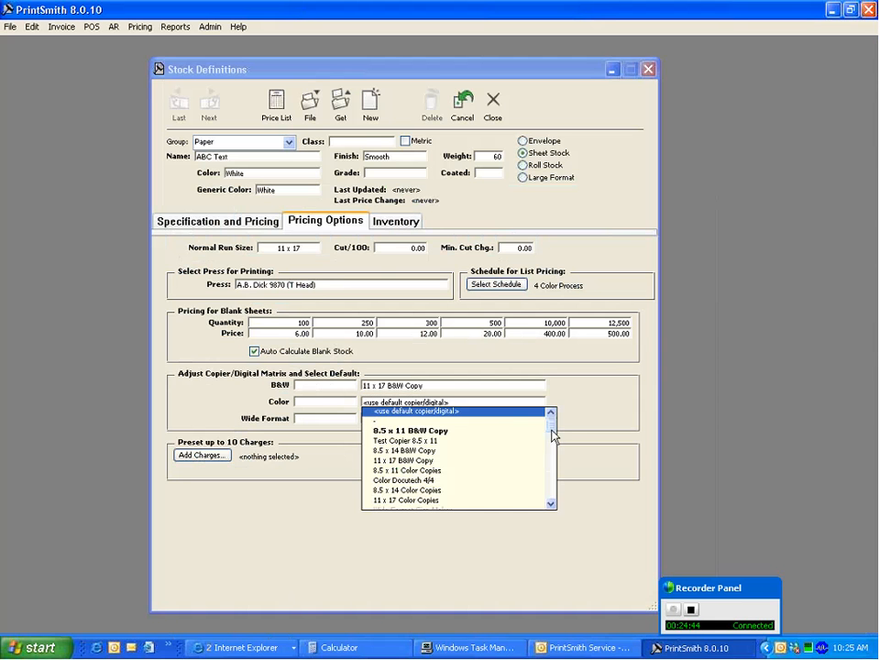
click(423, 501)
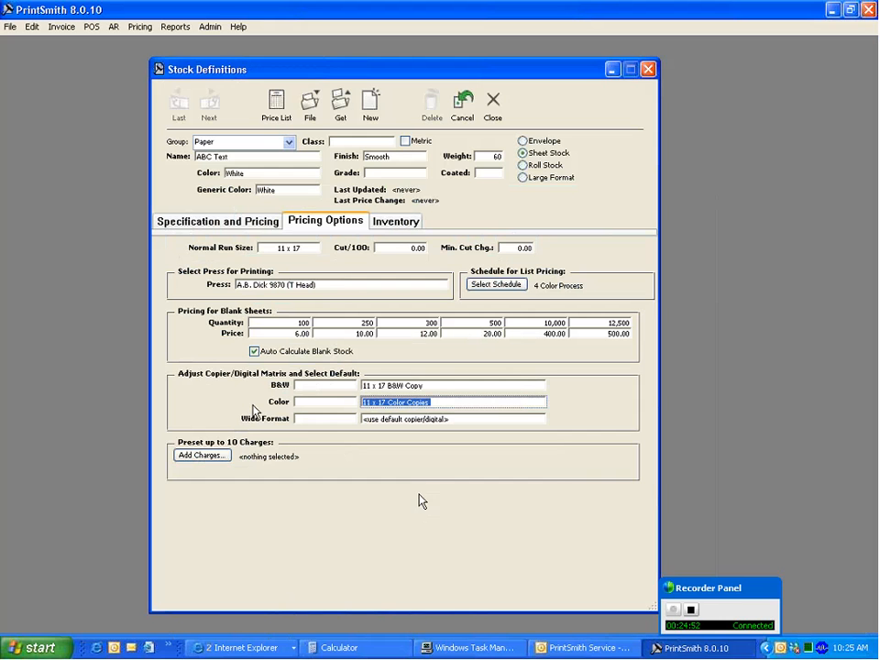
Look through the copier choices for wide format and keep the default selection.
click(367, 423)
mouse_move(554, 449)
mouse_down()
mouse_move(550, 466)
mouse_move(552, 457)
mouse_up()
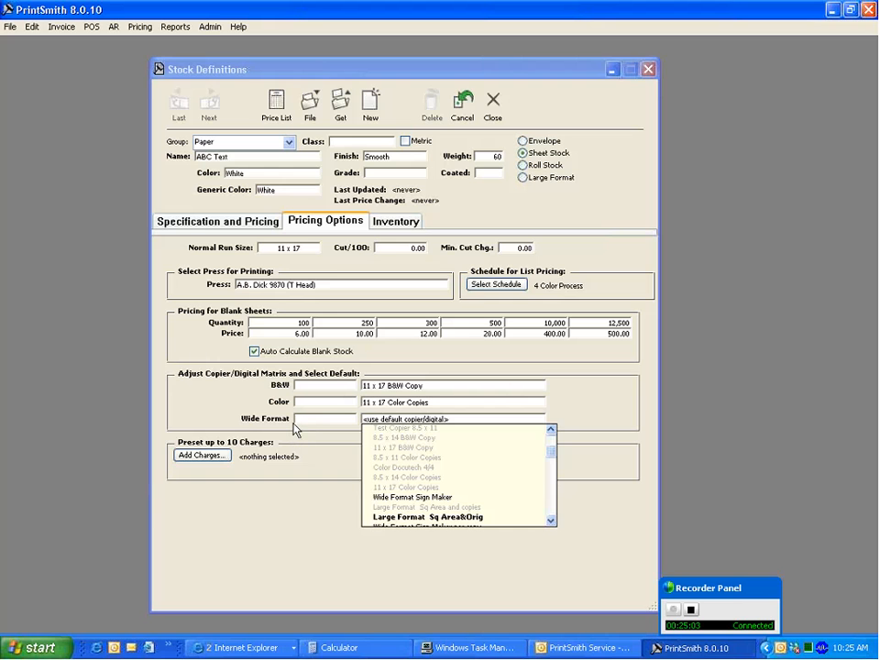
click(251, 425)
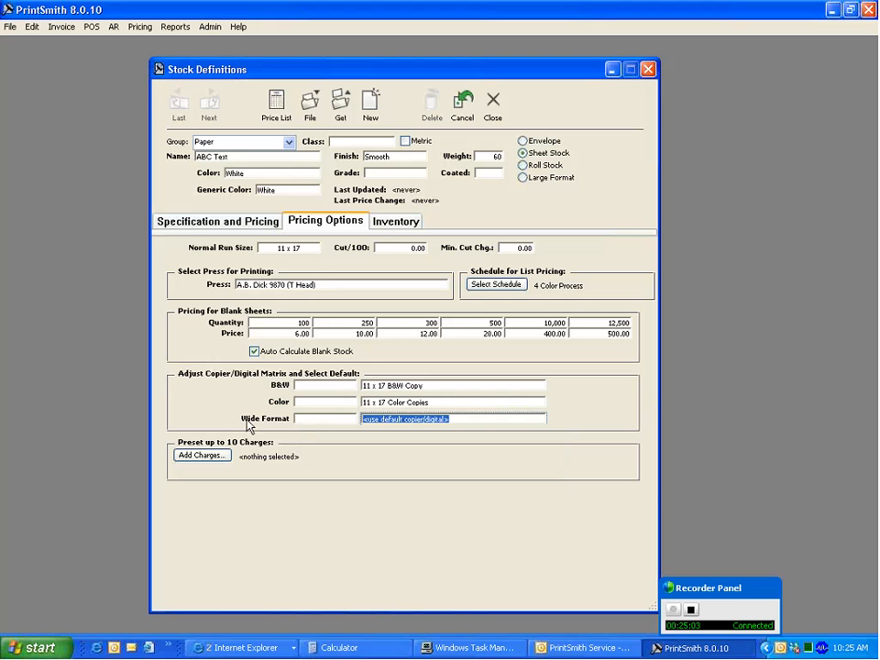
Add the Padding - carbonless charge from the Bindery padding group to the stock's preset charges.
click(209, 461)
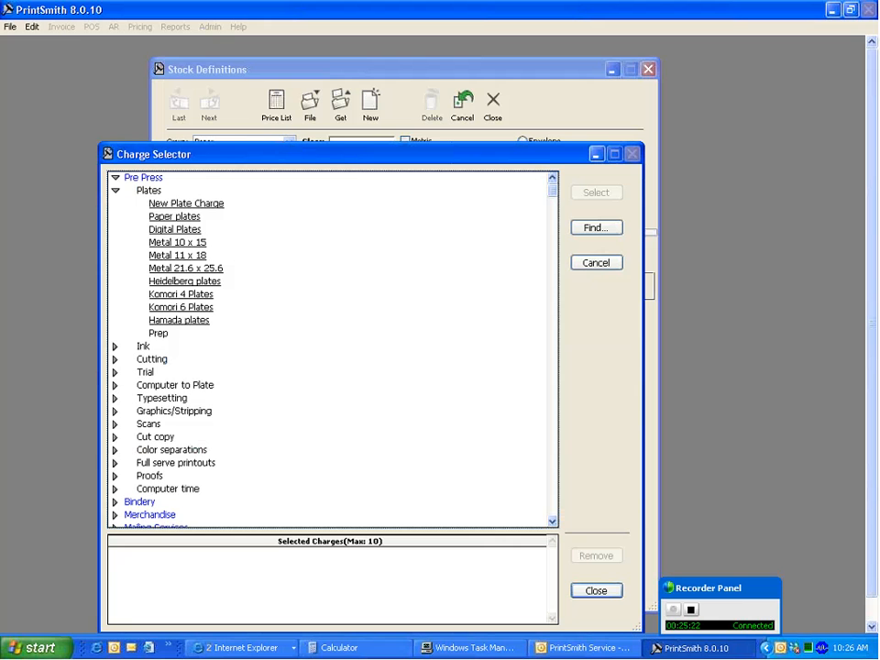
click(114, 190)
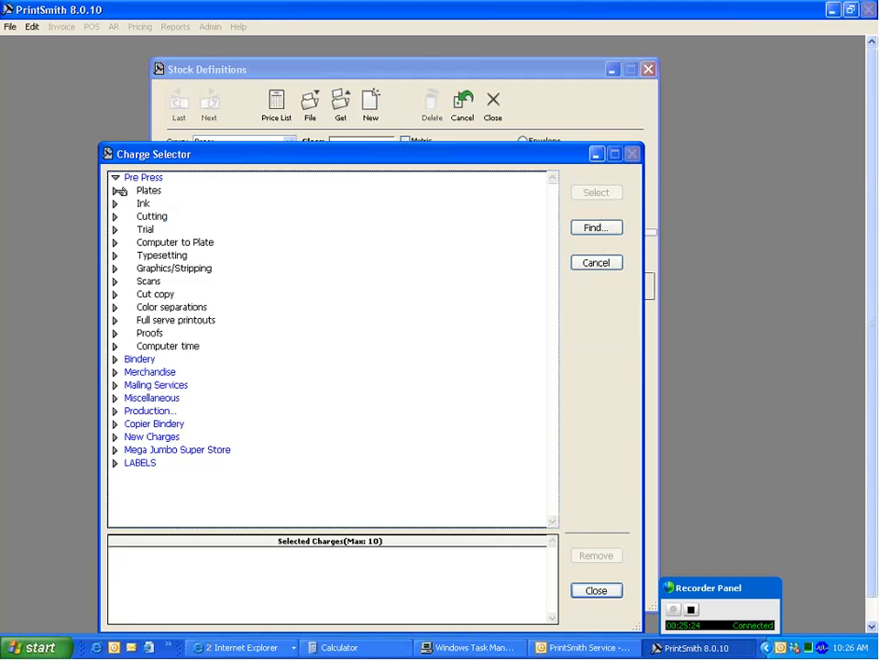
click(116, 177)
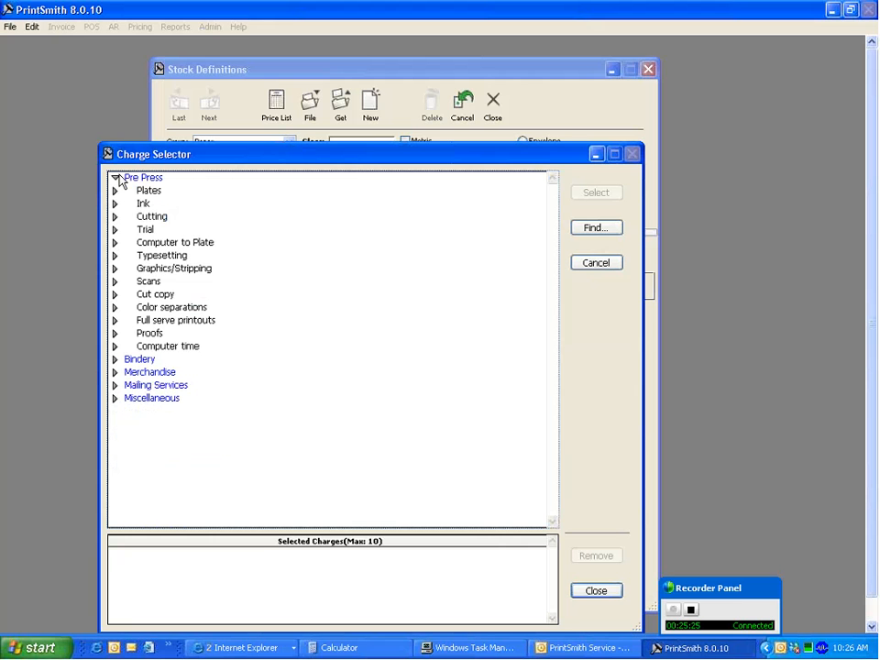
click(116, 190)
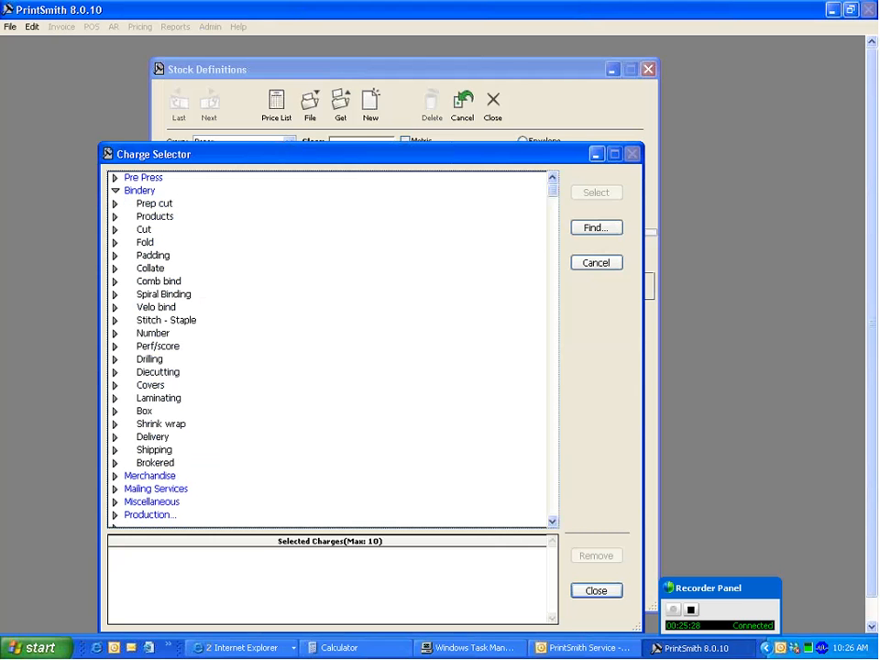
click(116, 255)
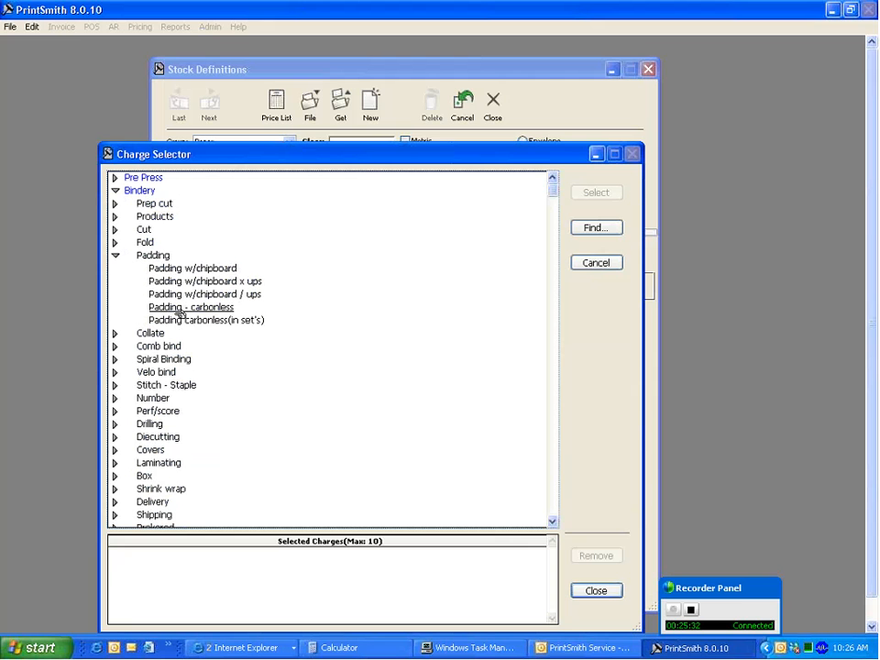
click(186, 308)
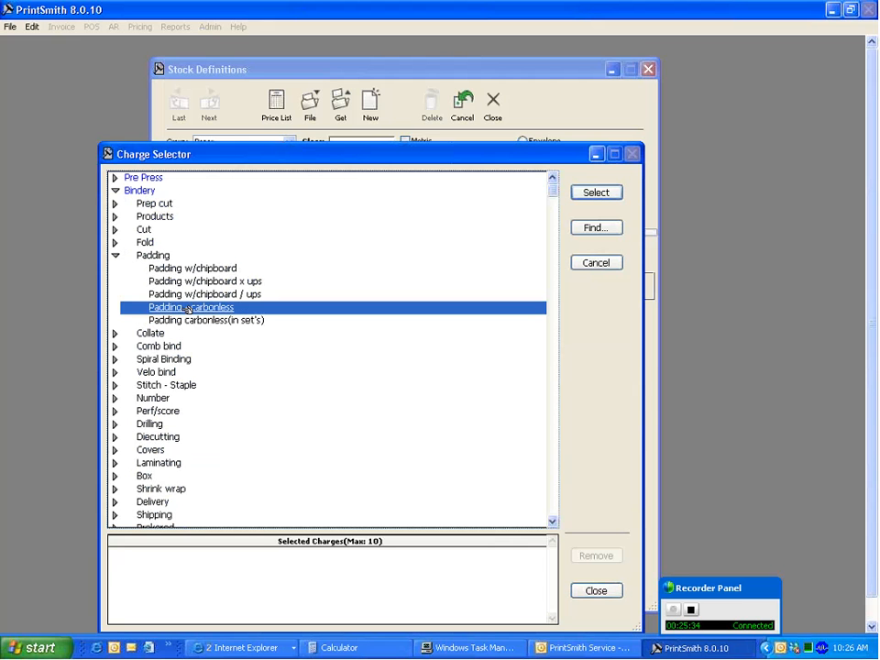
click(591, 195)
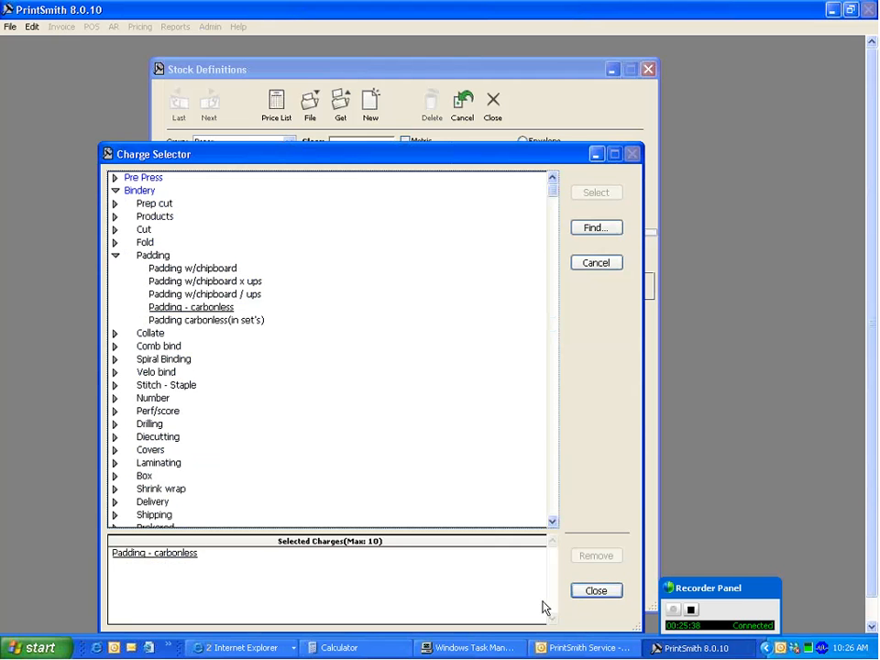
click(591, 591)
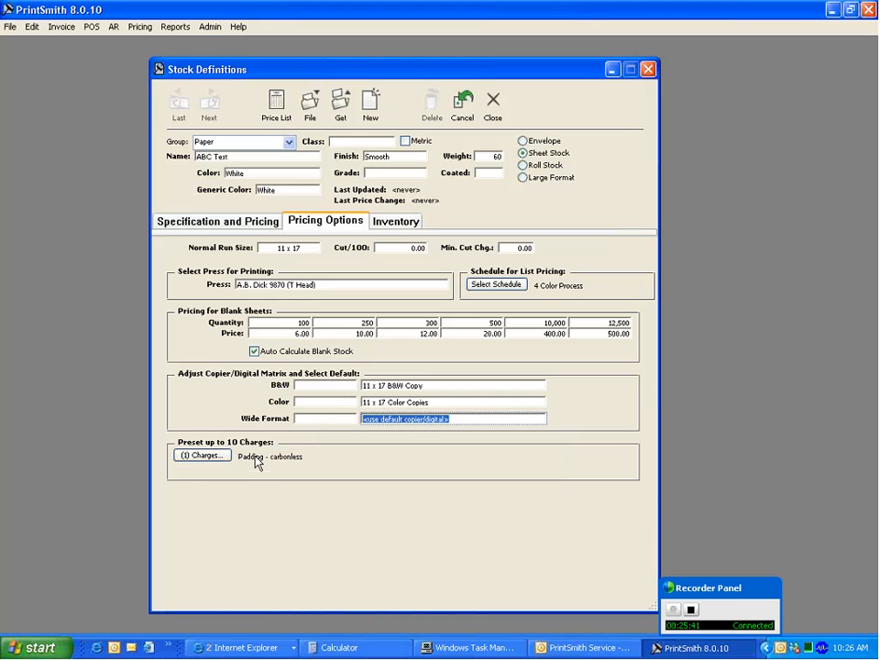
Remove the Padding - carbonless charge from the stock's preset charges.
click(201, 457)
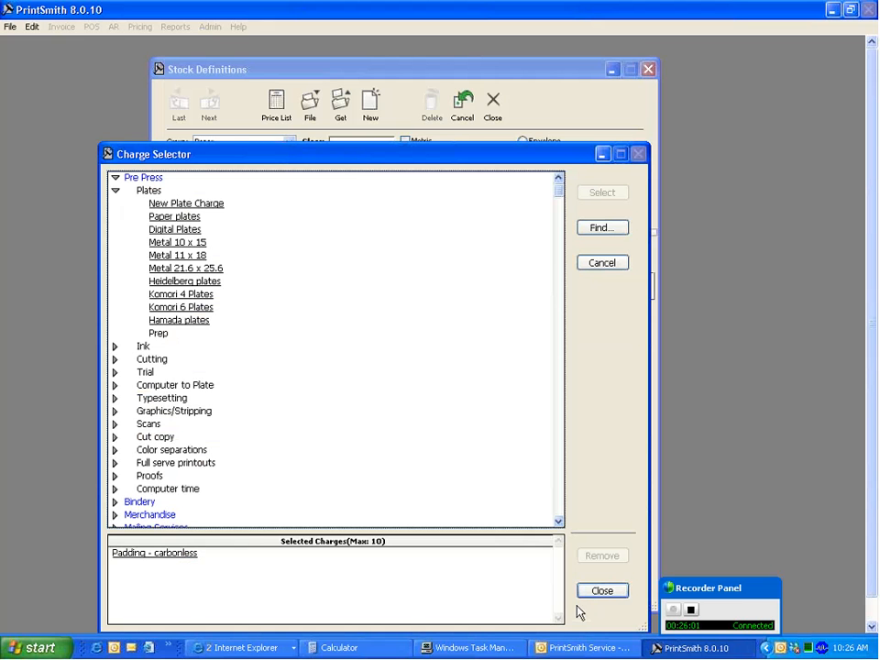
click(428, 555)
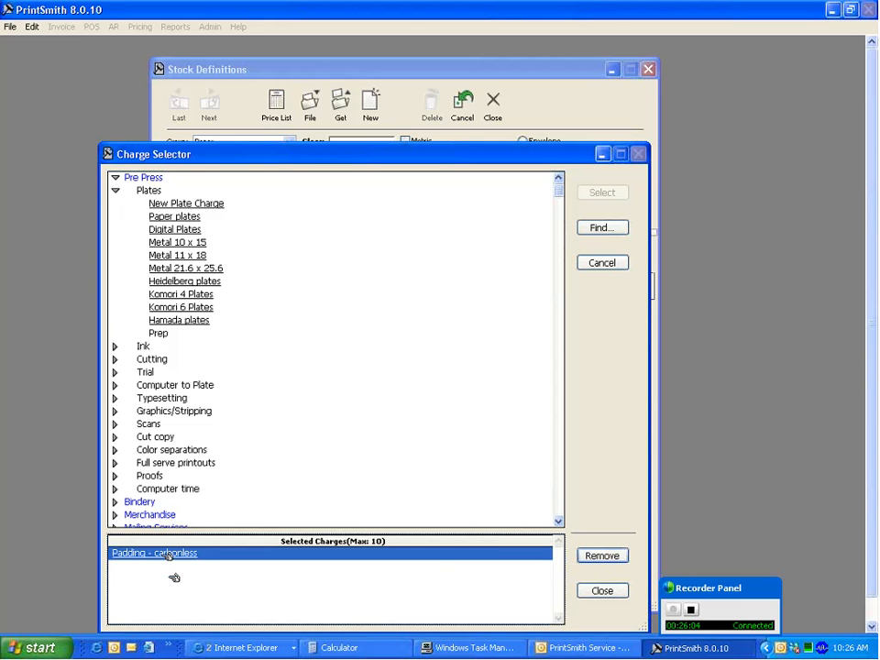
click(603, 557)
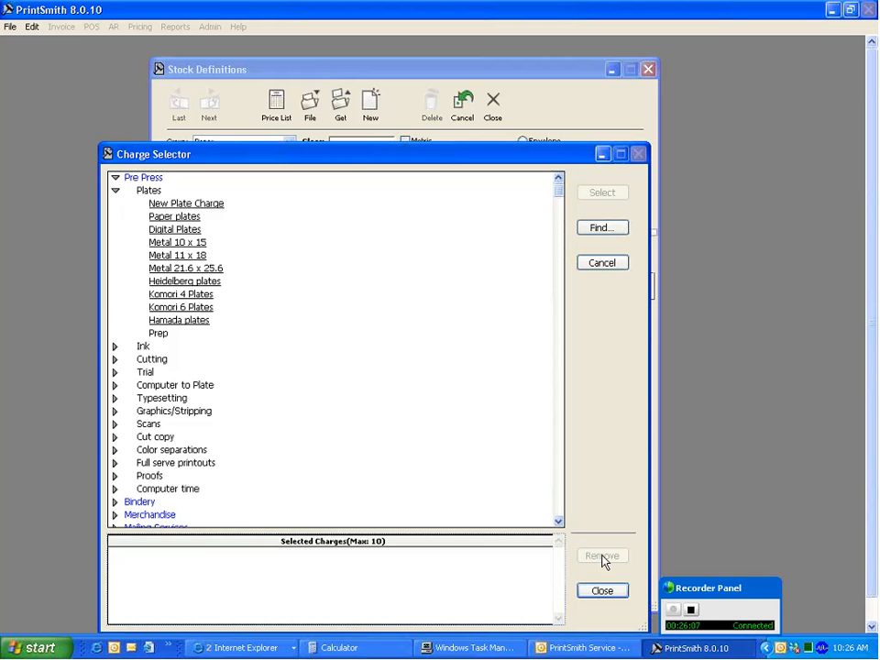
click(605, 592)
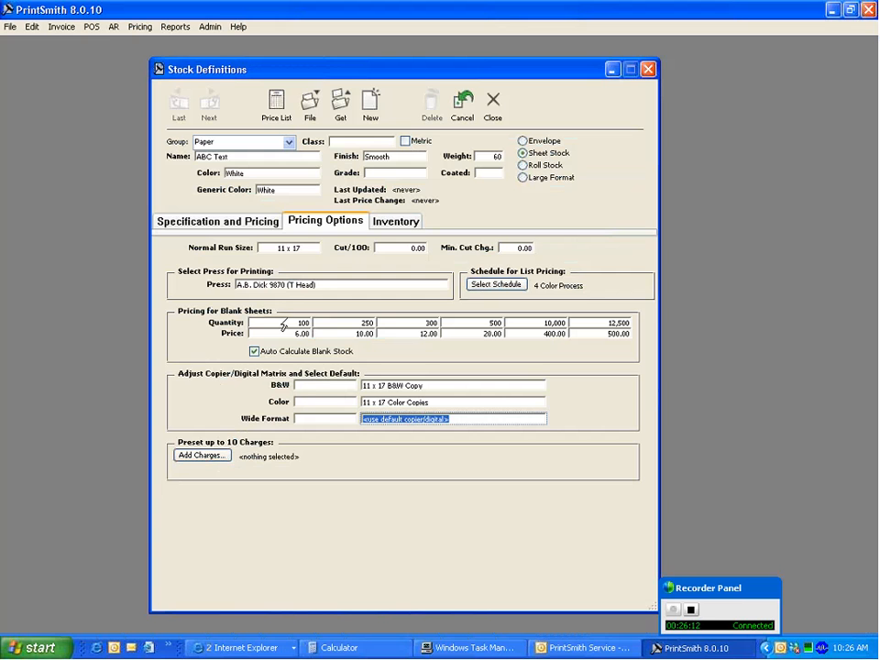
Make ABC Text a standard inventory item with 10,000 sheets of stock on hand.
click(388, 224)
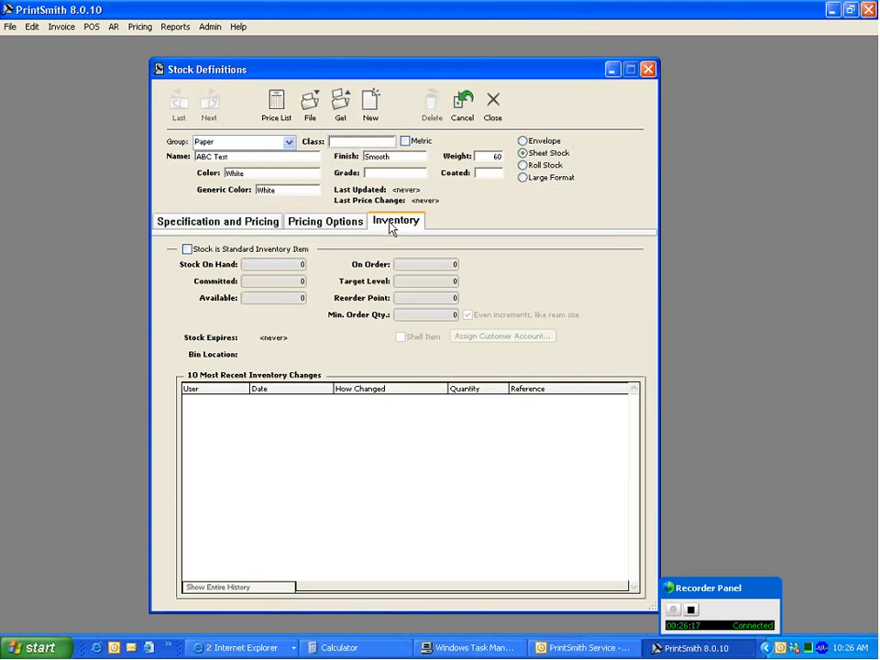
click(187, 249)
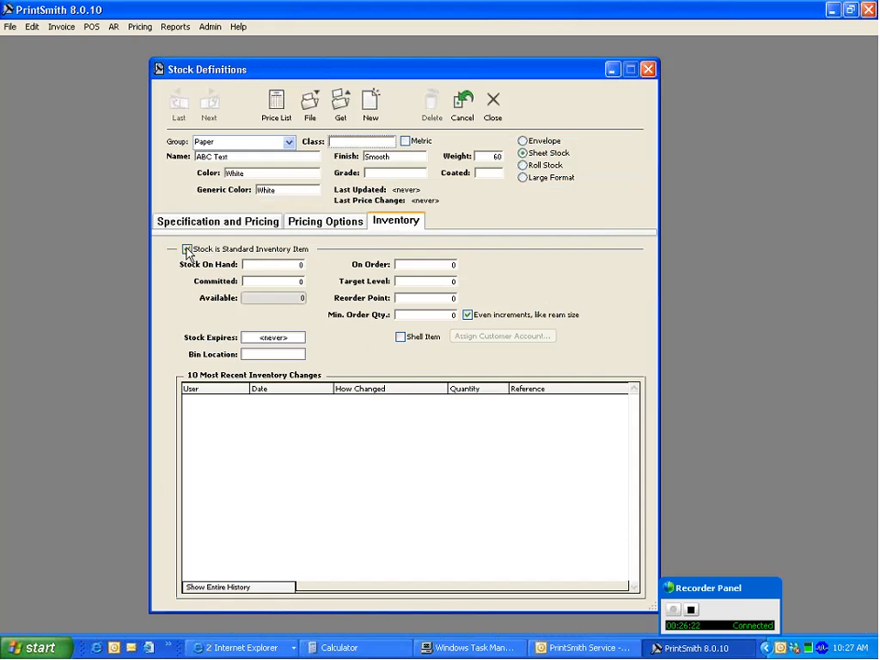
click(275, 266)
text(1)
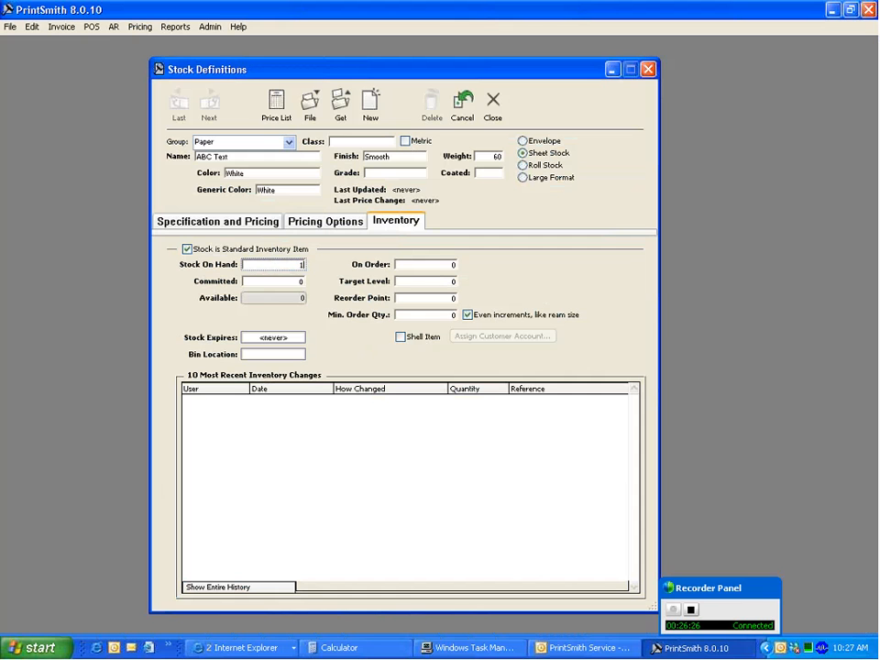
text(0,0)
text(00)
key(Return)
Set the stock's inventory reorder point to 1,000 and its target level to 50,000.
click(441, 268)
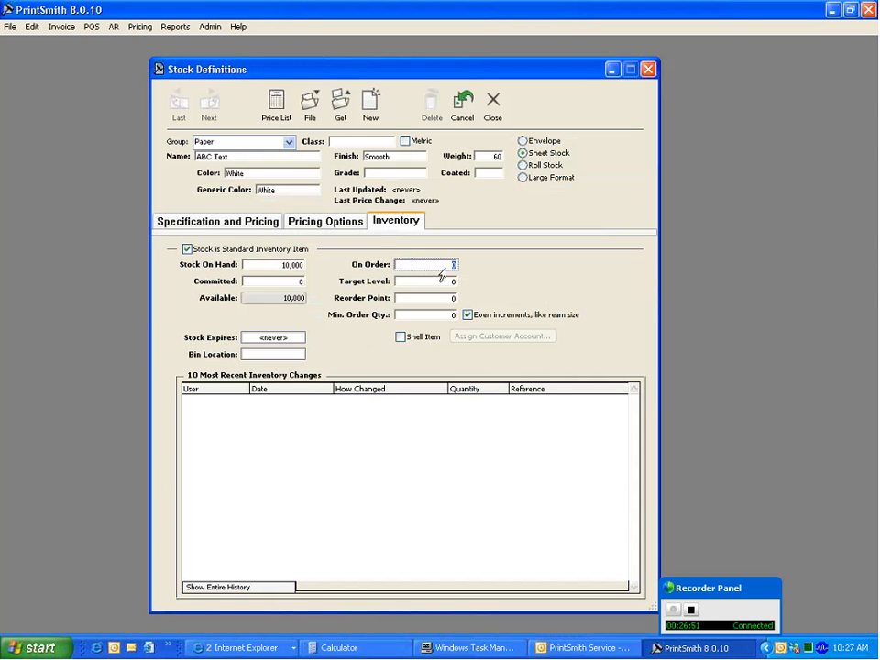
key(Tab)
key(Tab)
text(1000)
key(Return)
click(426, 281)
text(50000)
click(492, 290)
Set the stock's minimum order quantity to 500 in its inventory settings.
click(439, 315)
text(5)
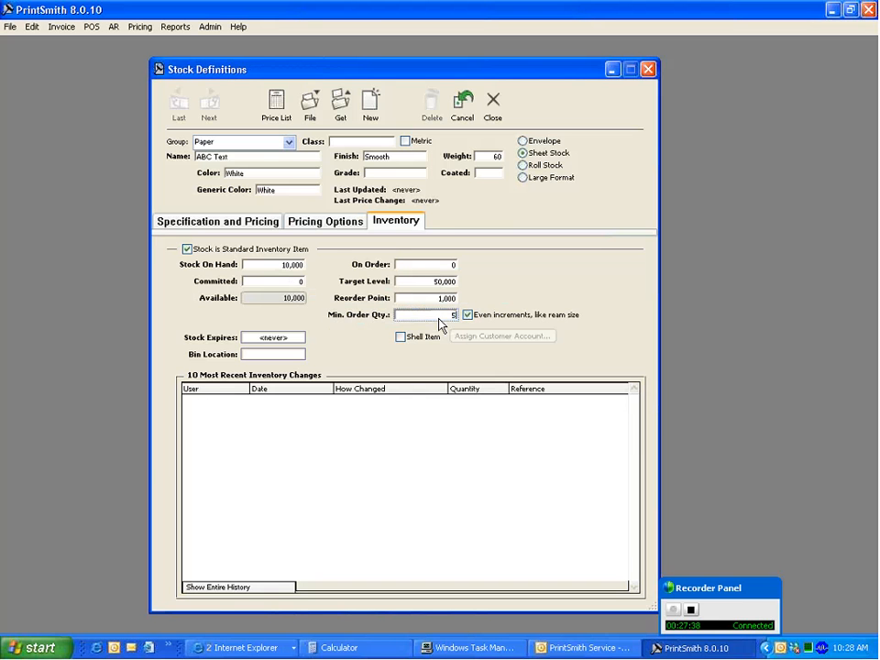
text(00)
double_click(449, 317)
click(290, 336)
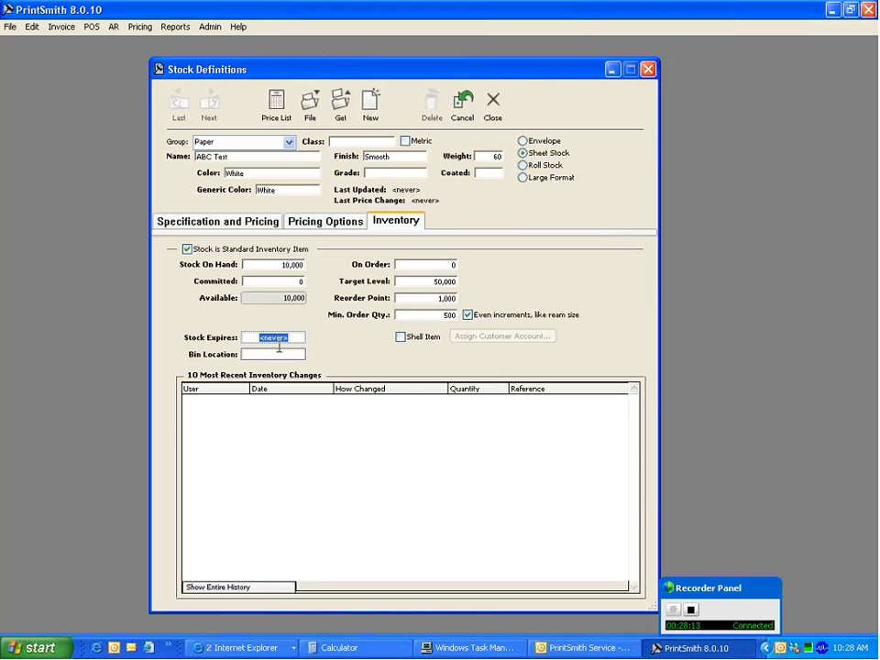
Try marking the stock as a shell item, view the customer account choices without assigning one, and unmark it.
click(401, 338)
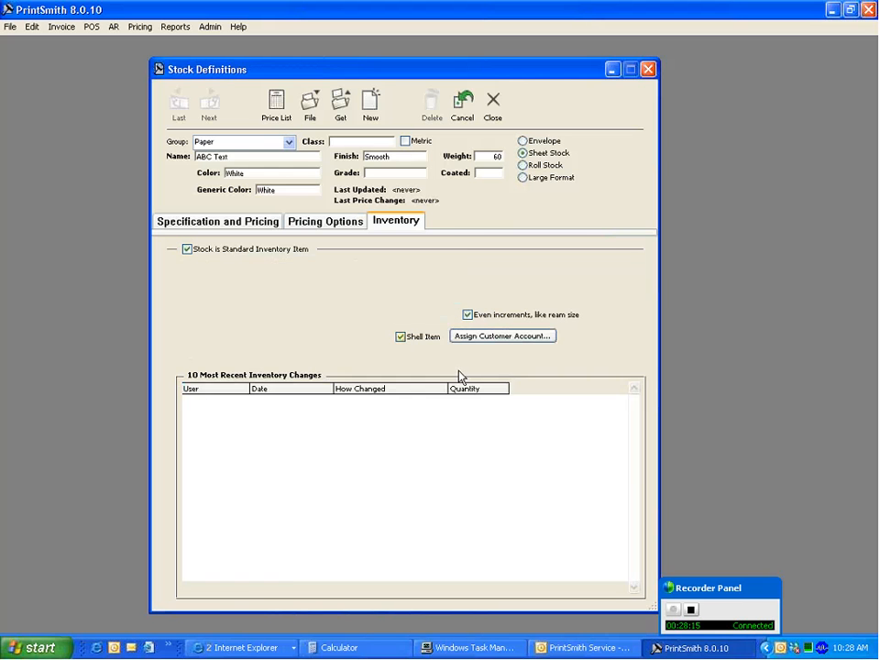
click(500, 338)
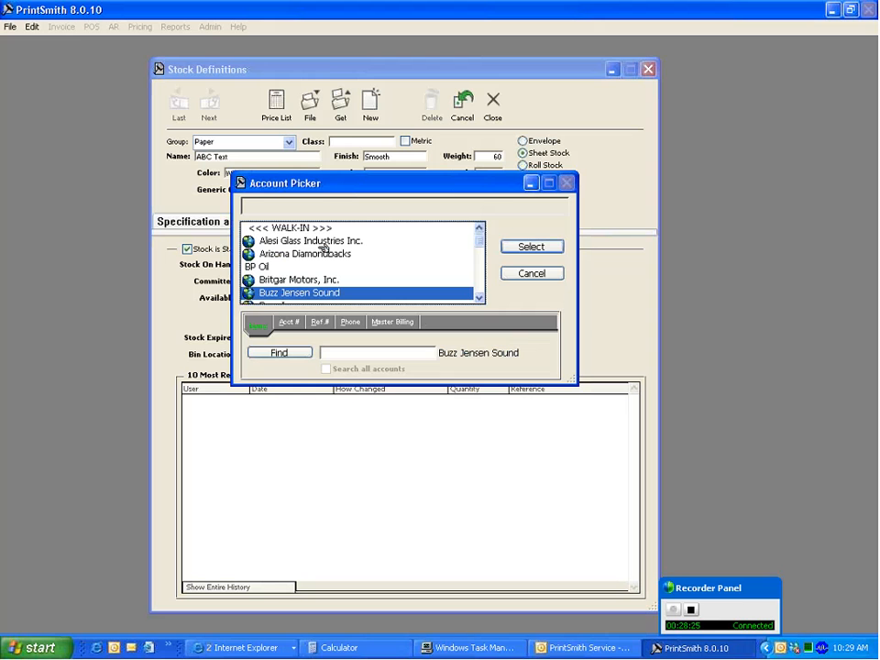
click(532, 275)
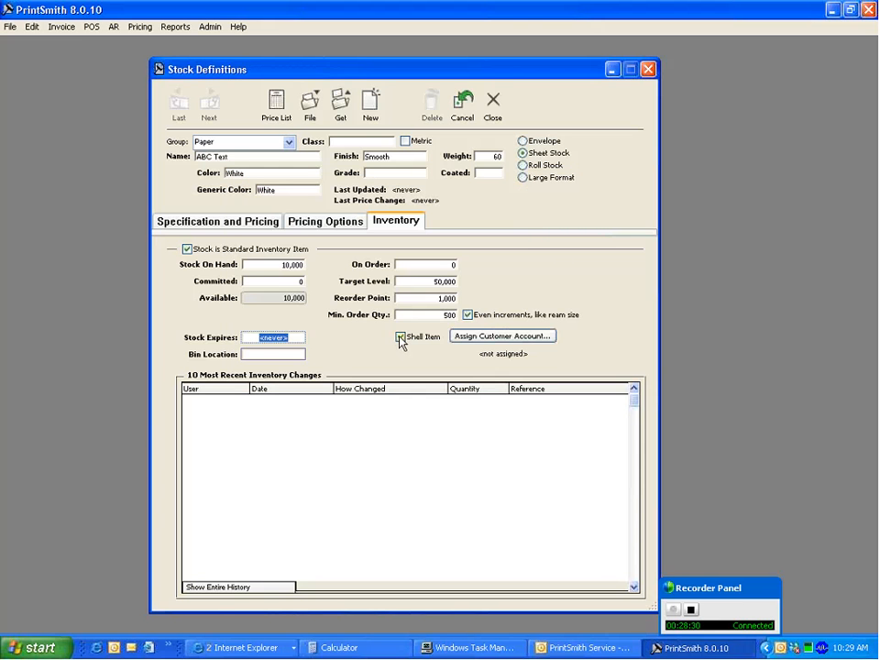
click(401, 338)
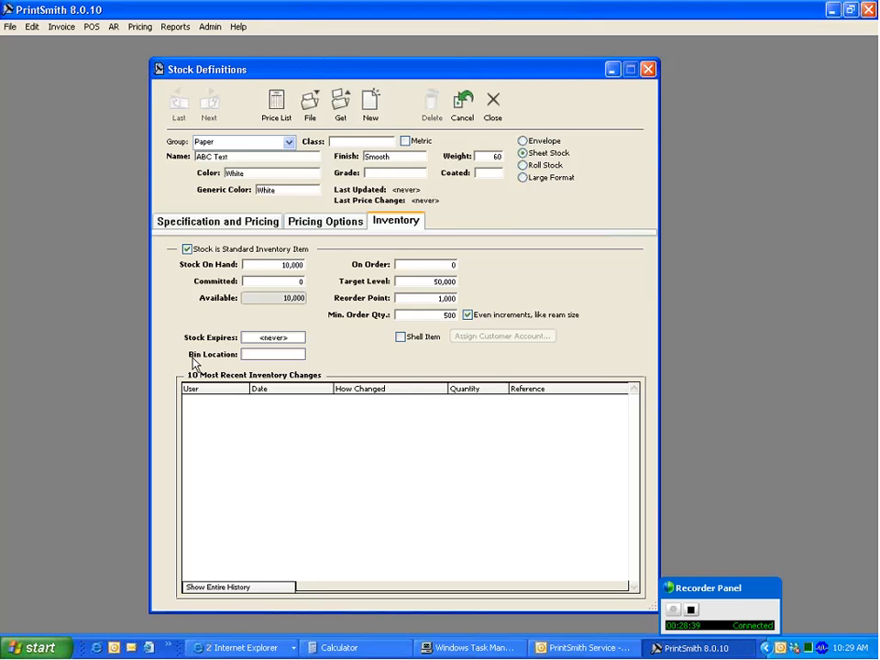
File the ABC Text stock definition and list only the inventoried stocks in the stock picker.
click(274, 353)
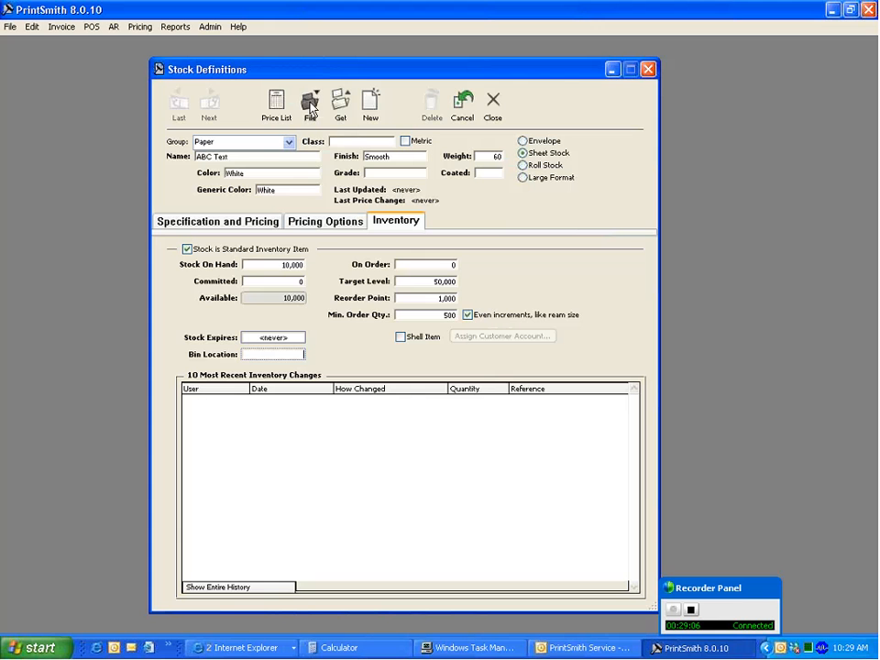
click(310, 105)
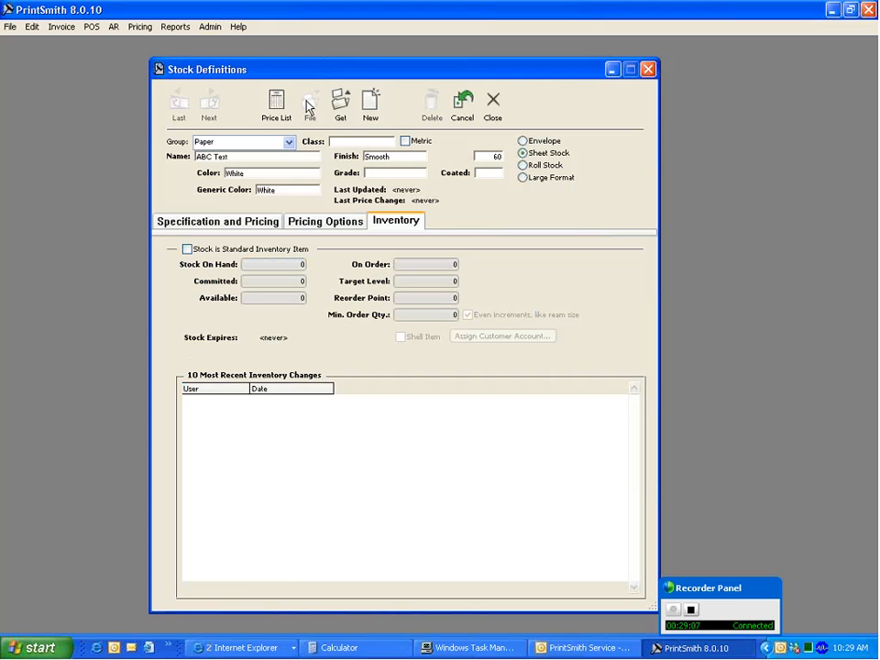
click(341, 107)
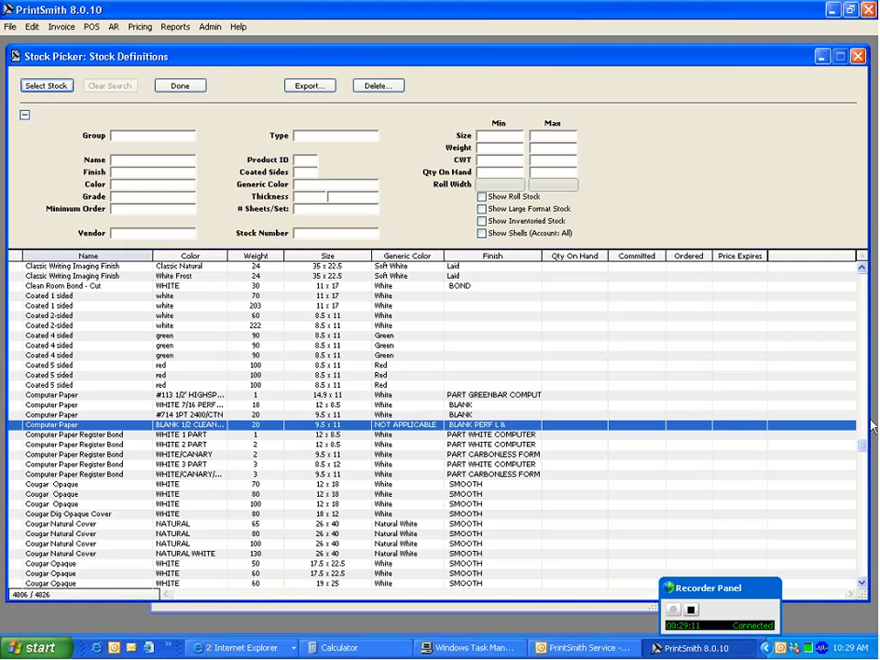
drag(862, 445, 854, 259)
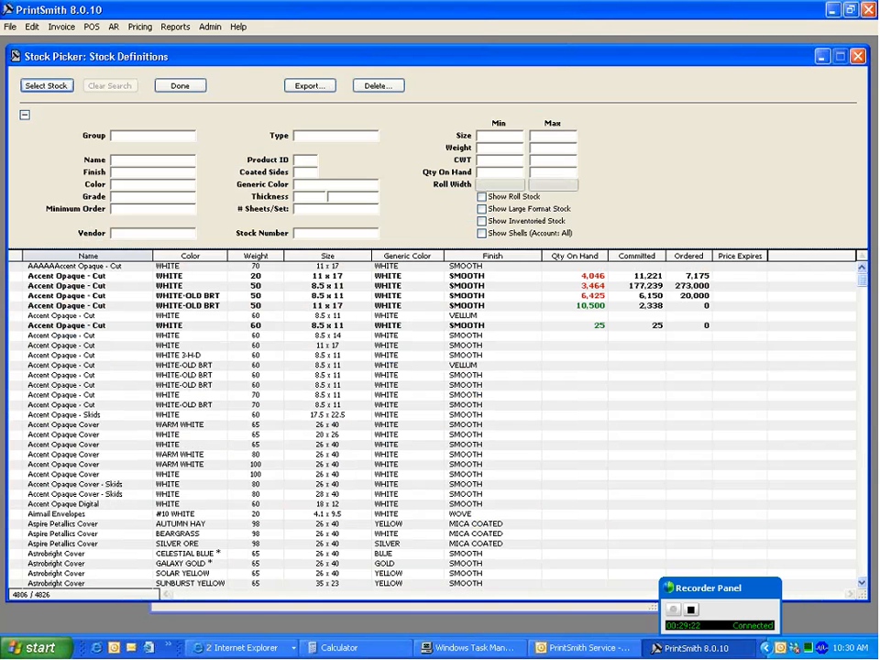
click(483, 222)
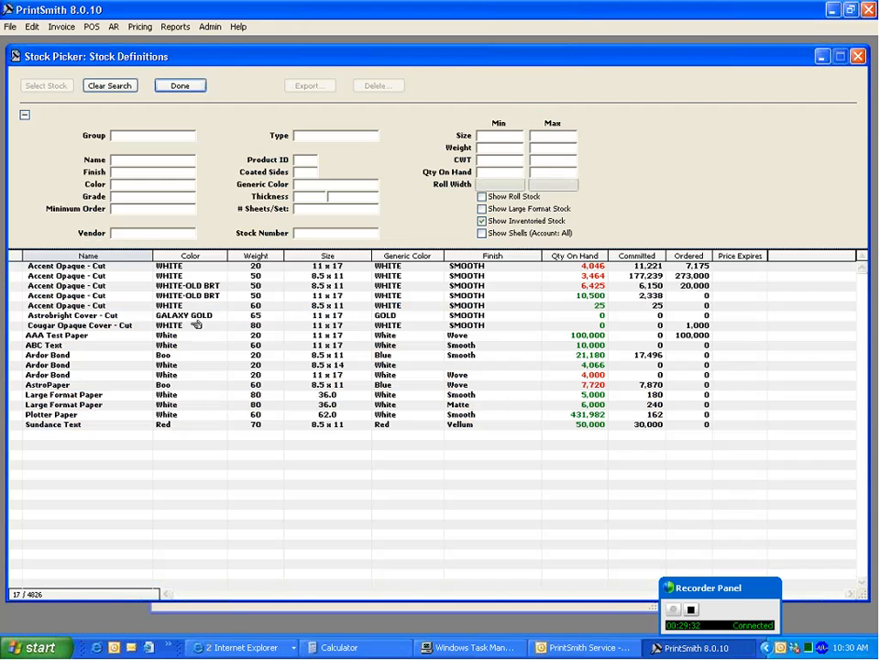
Compare the quantity on hand, committed and ordered figures of ABC Text and the Accent Opaque - Cut stocks.
click(44, 346)
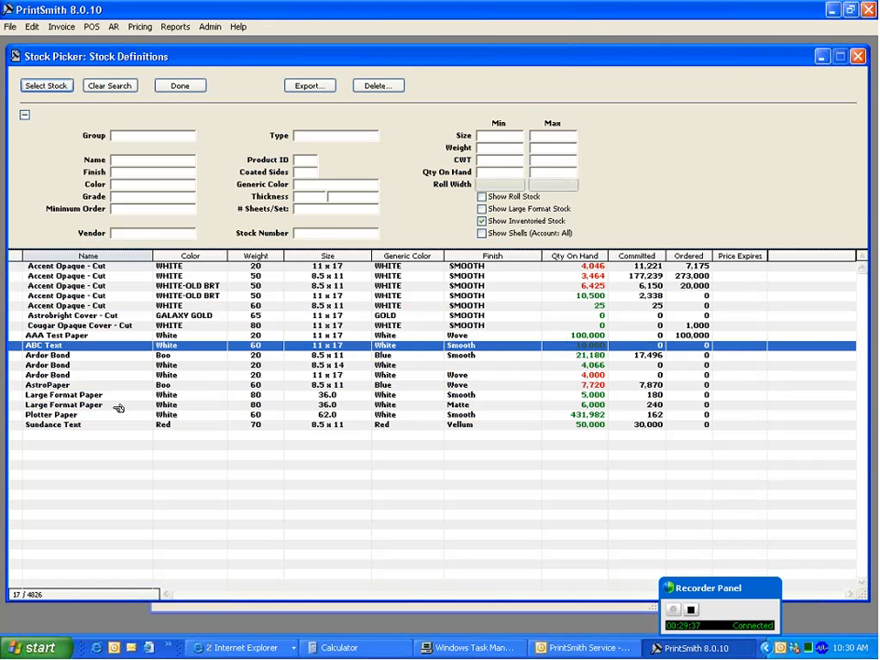
click(577, 296)
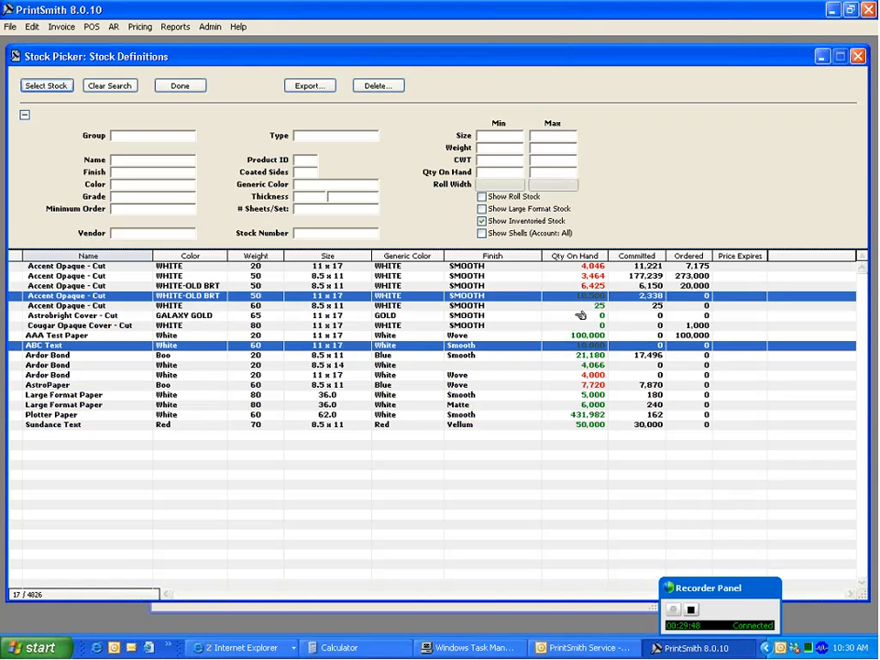
click(580, 307)
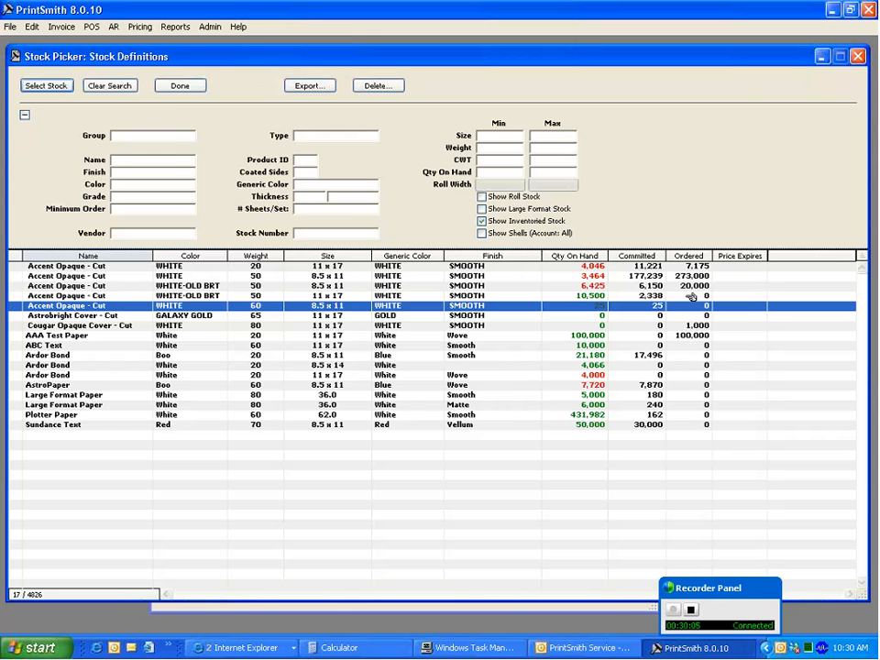
Open the Stock Order report, widen it, and mark all the bold Accent Opaque - Cut inventory orders as received.
click(206, 29)
mouse_move(178, 34)
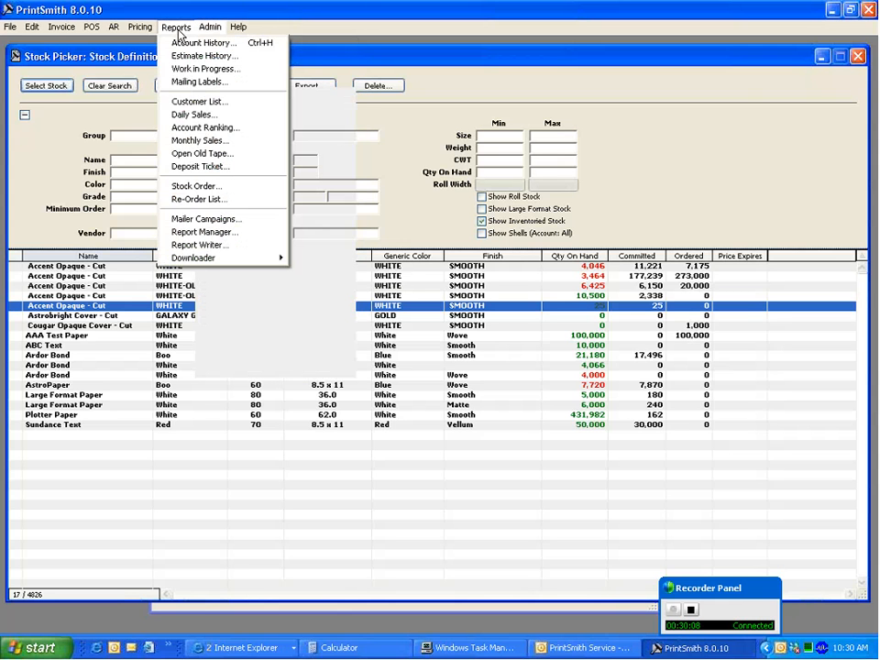
click(169, 188)
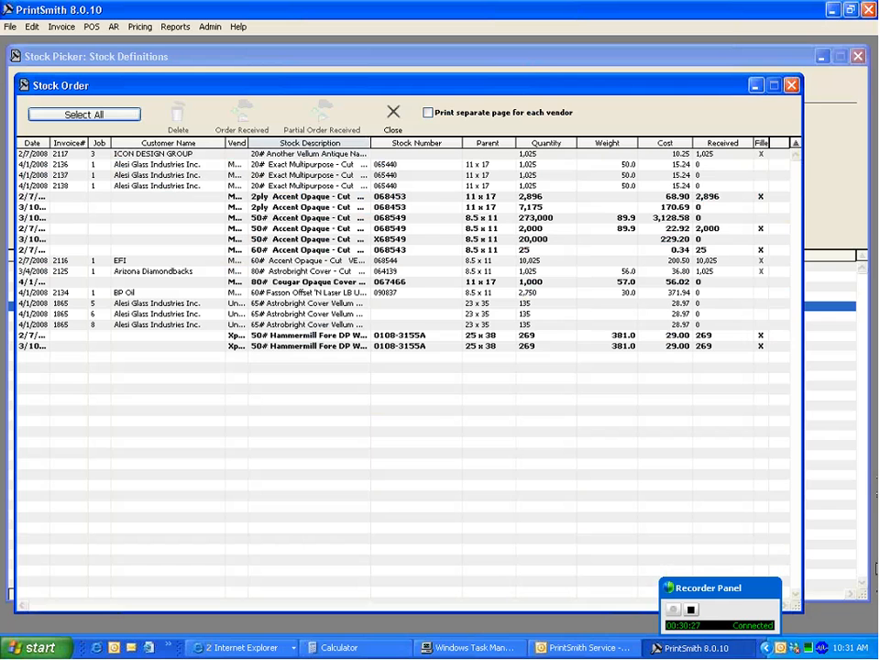
drag(803, 609, 875, 569)
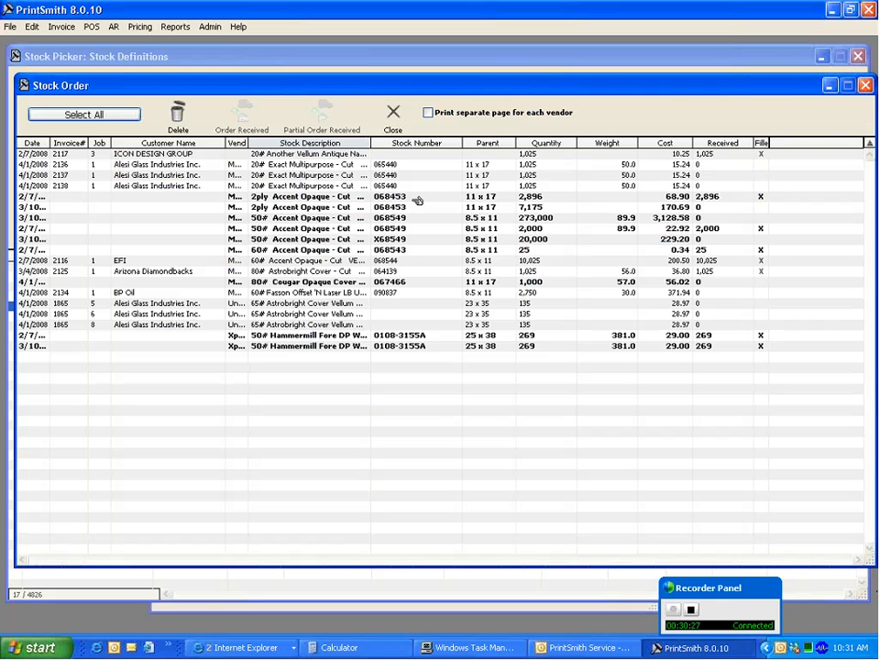
click(417, 200)
shift+click(374, 250)
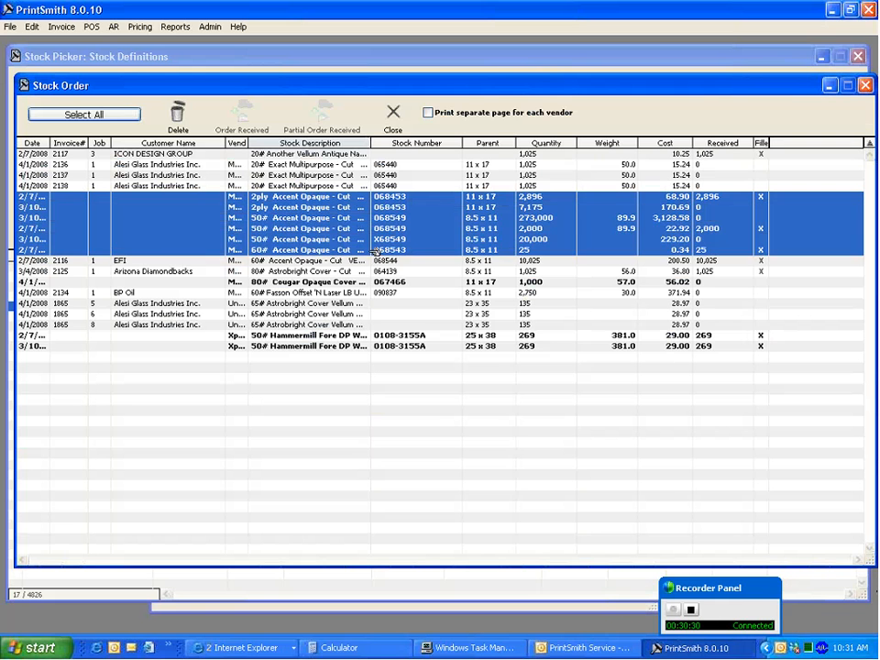
click(243, 116)
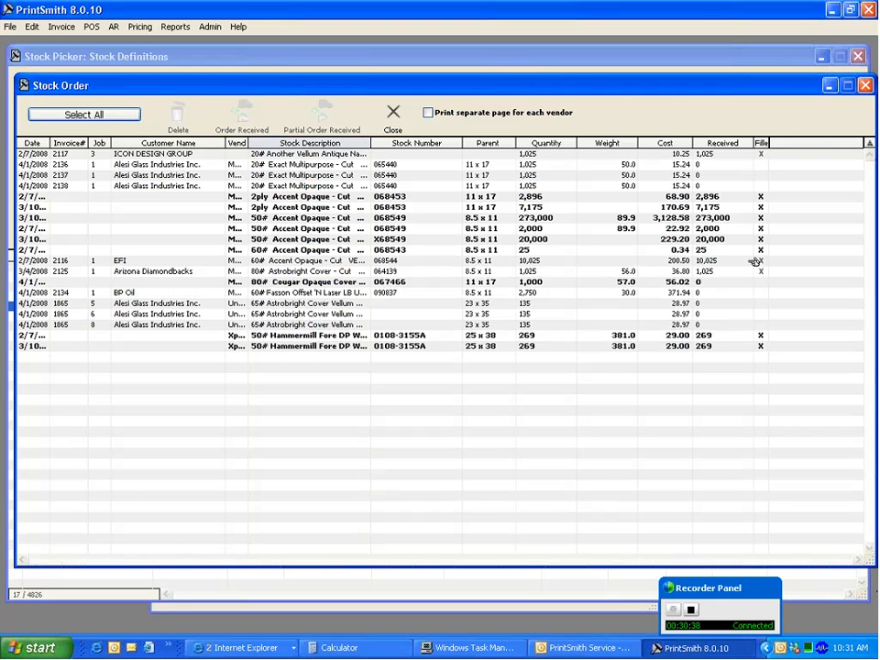
Mark the full list of stock orders, from the first row to the last, as received and close the stock windows.
click(377, 159)
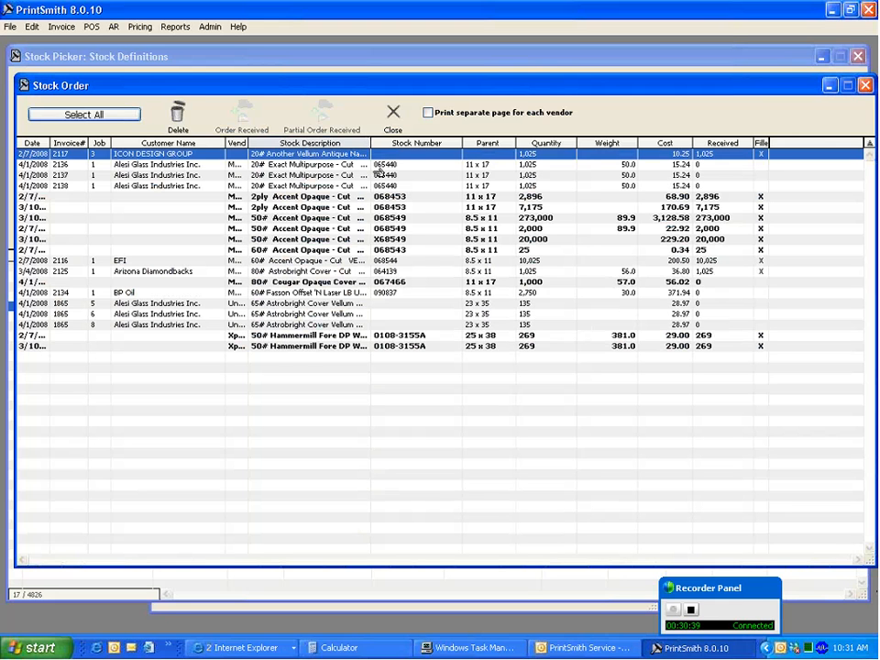
shift+click(288, 345)
click(244, 114)
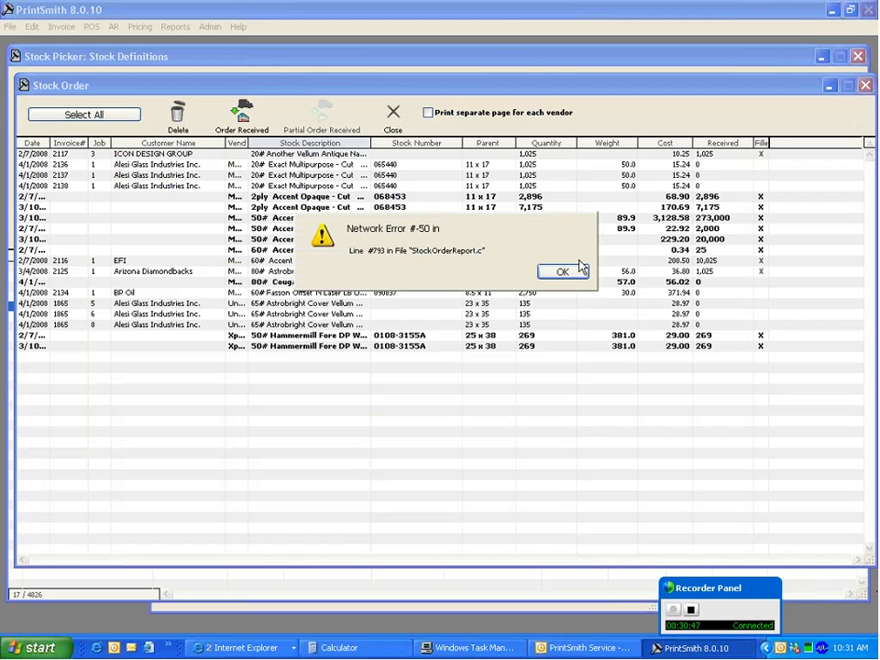
click(574, 273)
click(570, 274)
click(572, 274)
click(572, 274)
click(574, 275)
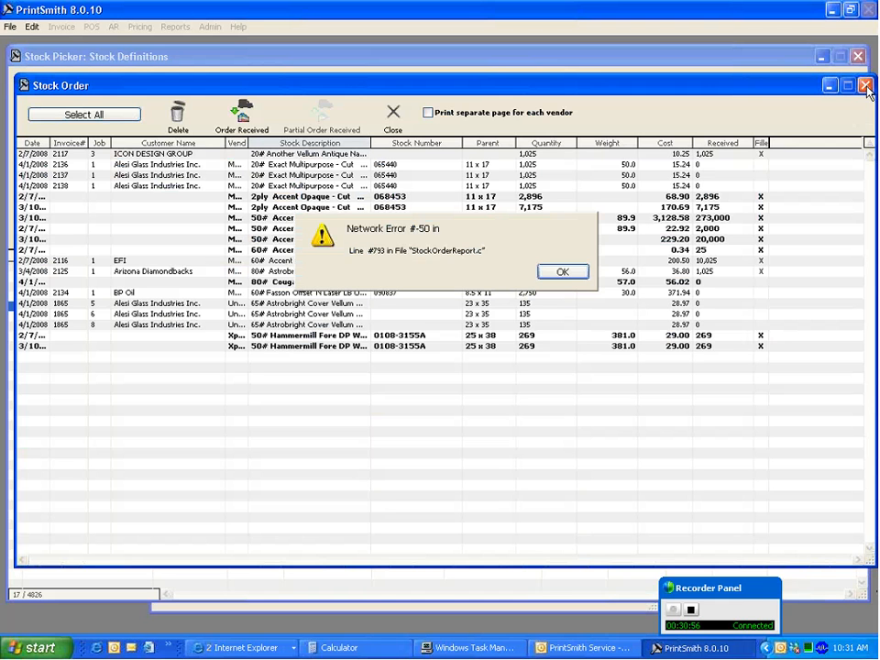
click(567, 272)
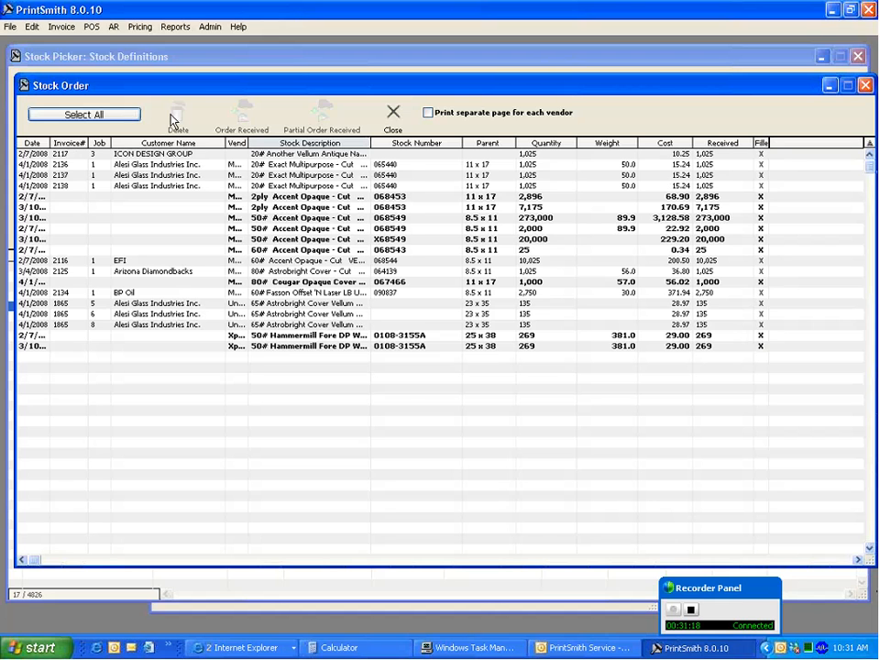
click(865, 86)
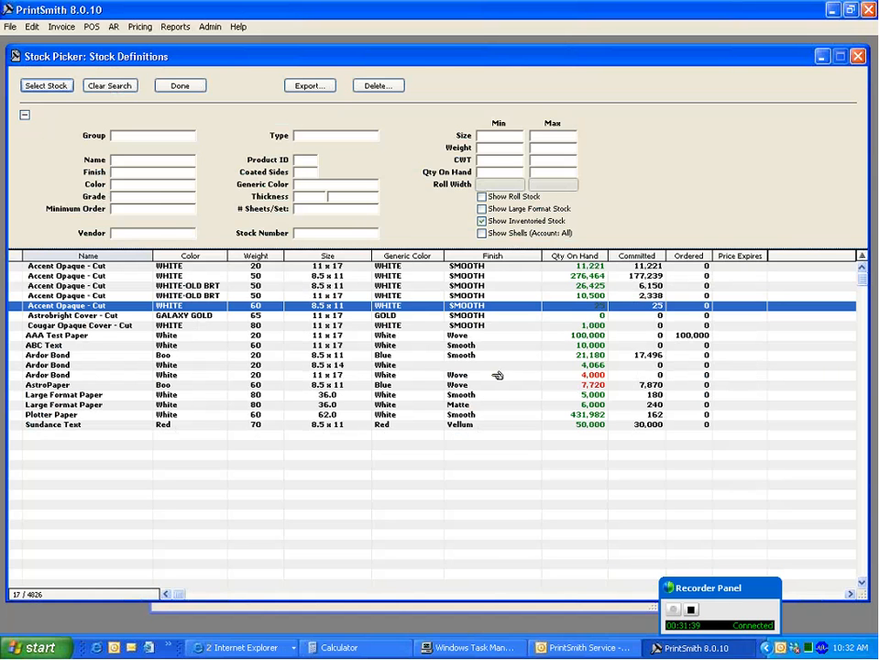
click(821, 56)
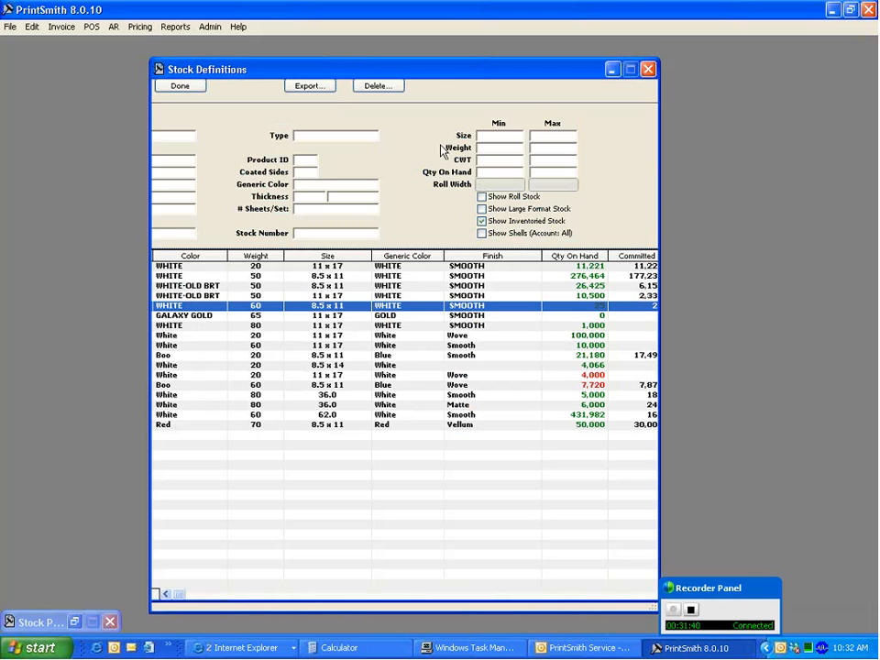
click(648, 71)
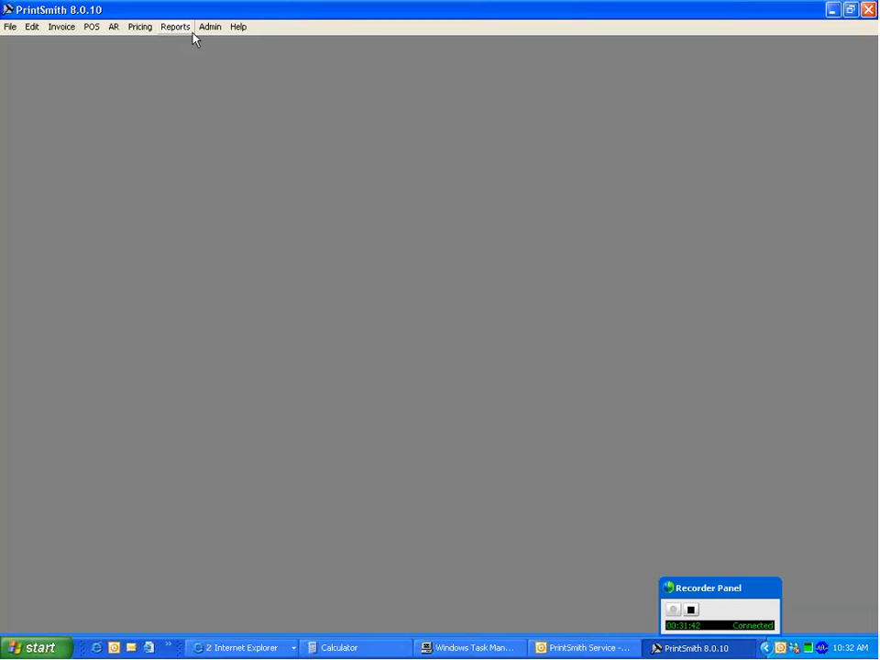
Run an automatic stock order that includes low stock inventory items.
click(211, 29)
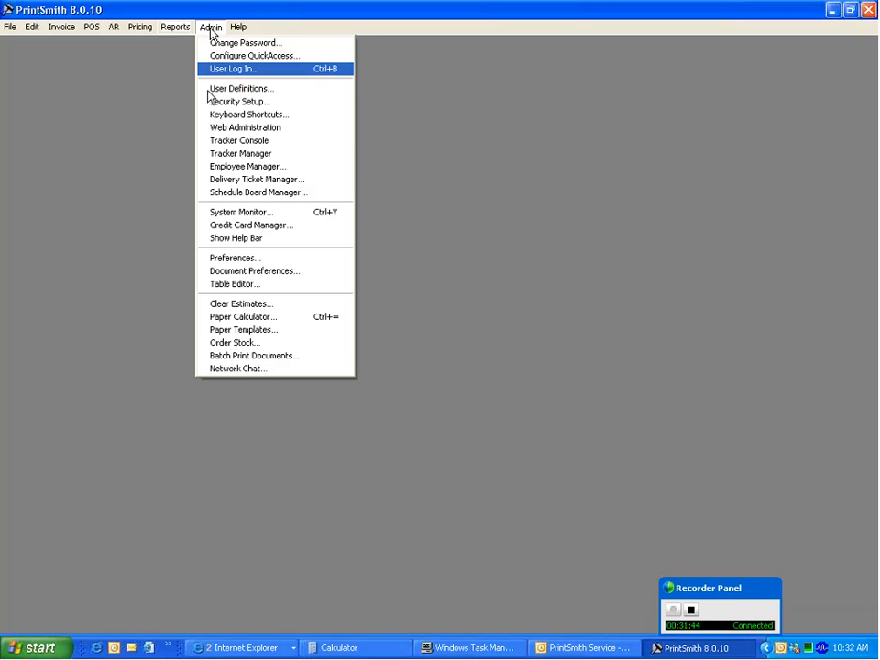
click(222, 344)
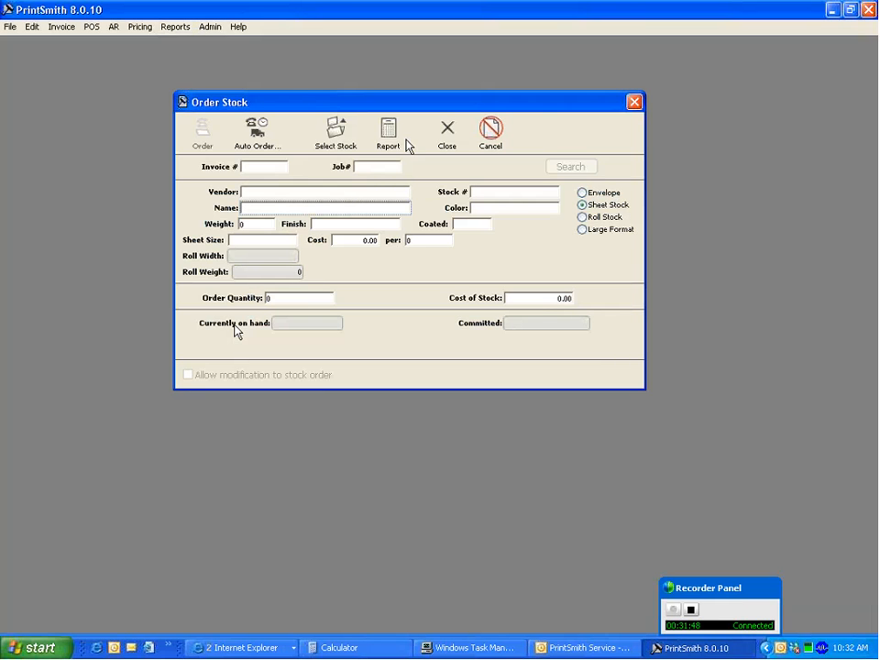
click(258, 135)
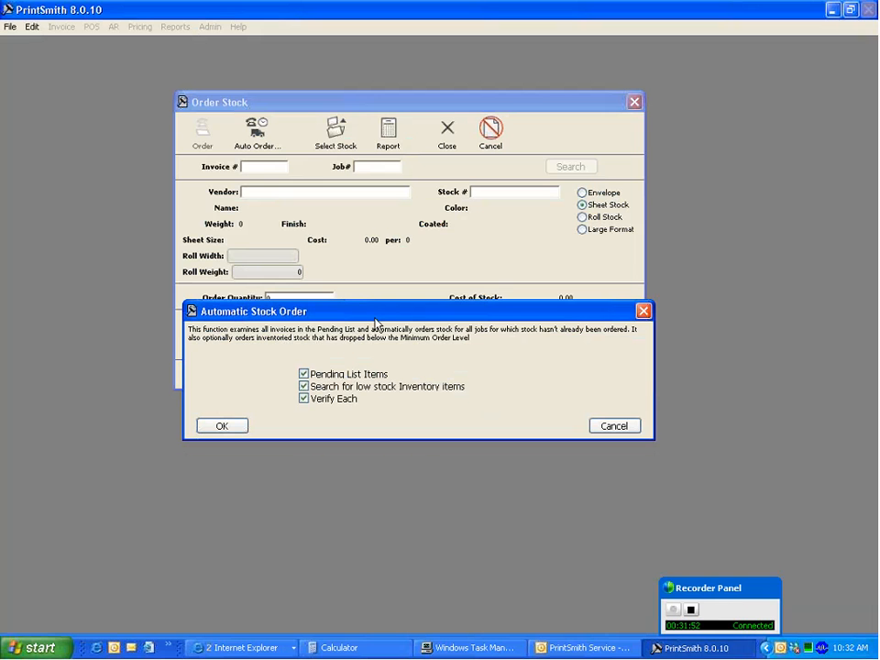
click(304, 374)
click(303, 386)
click(303, 398)
click(231, 427)
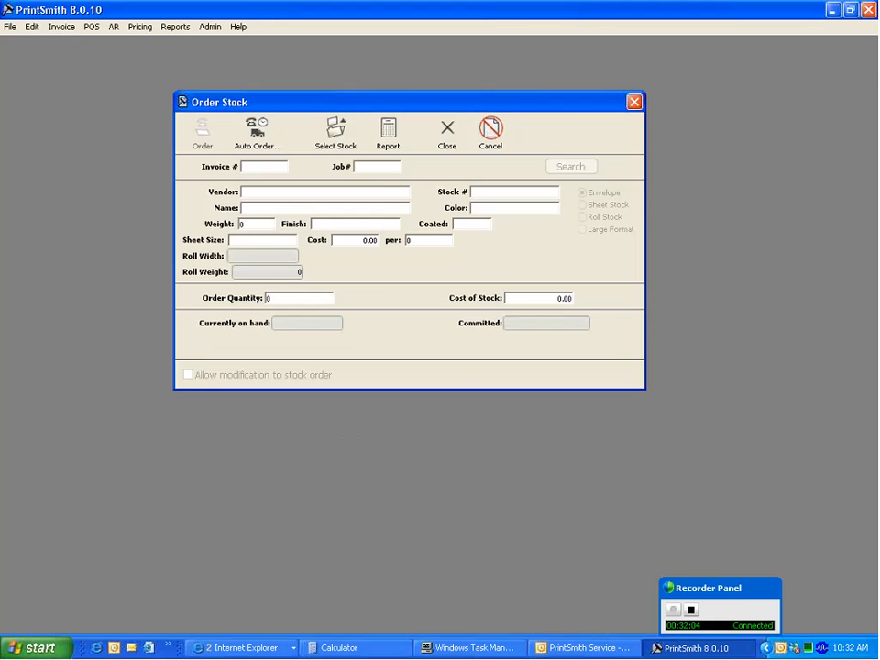
Mark the Ardor Bond Wove White and AstroPaper Wove Boo orders as received in the stock order report, and close the ordering windows.
click(387, 135)
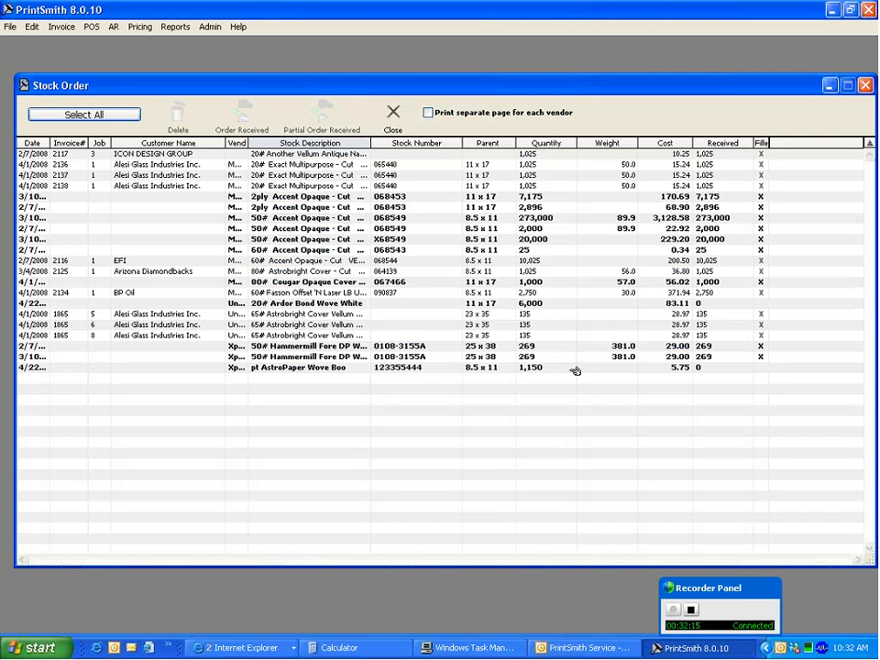
click(556, 303)
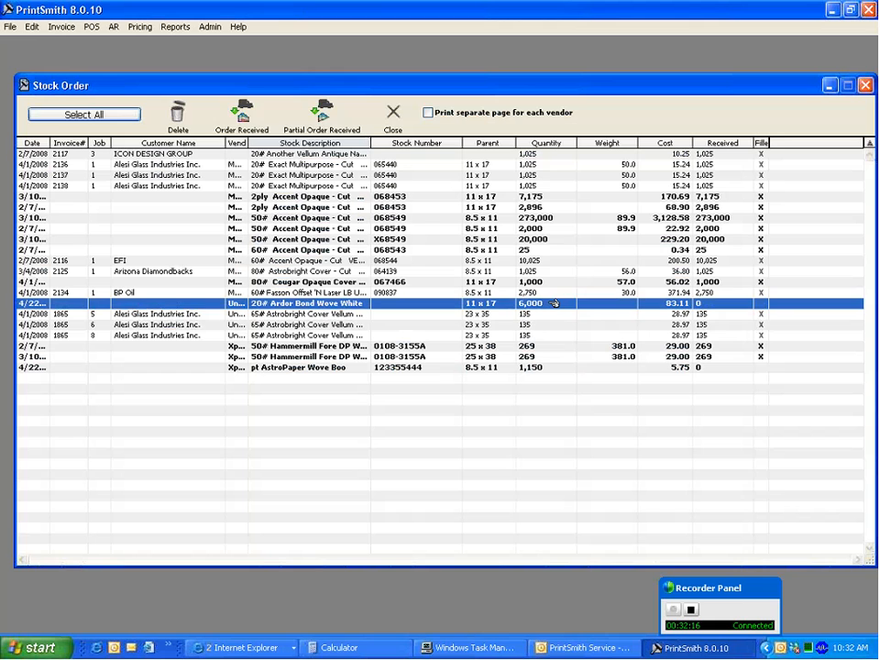
click(247, 125)
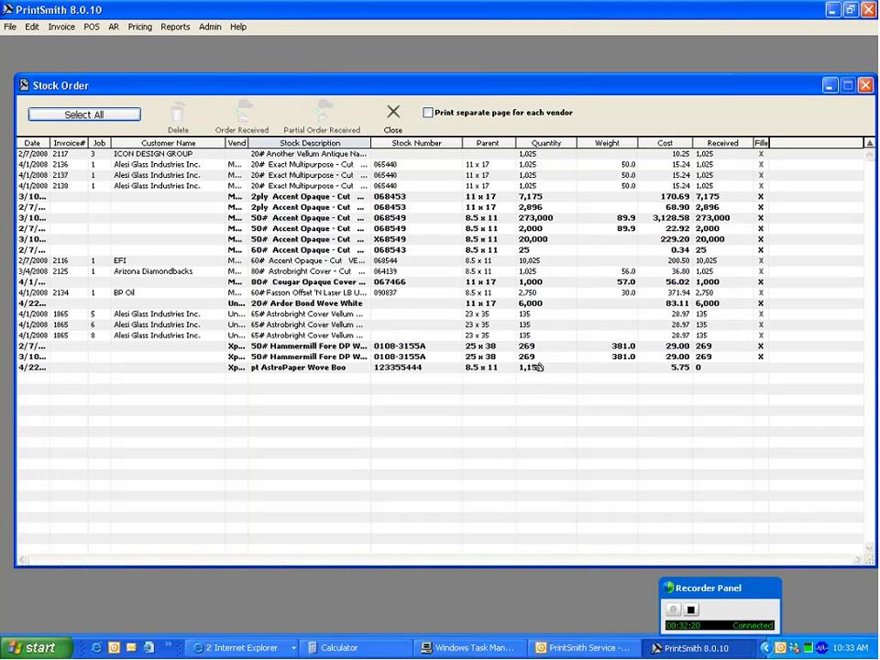
click(538, 368)
click(244, 113)
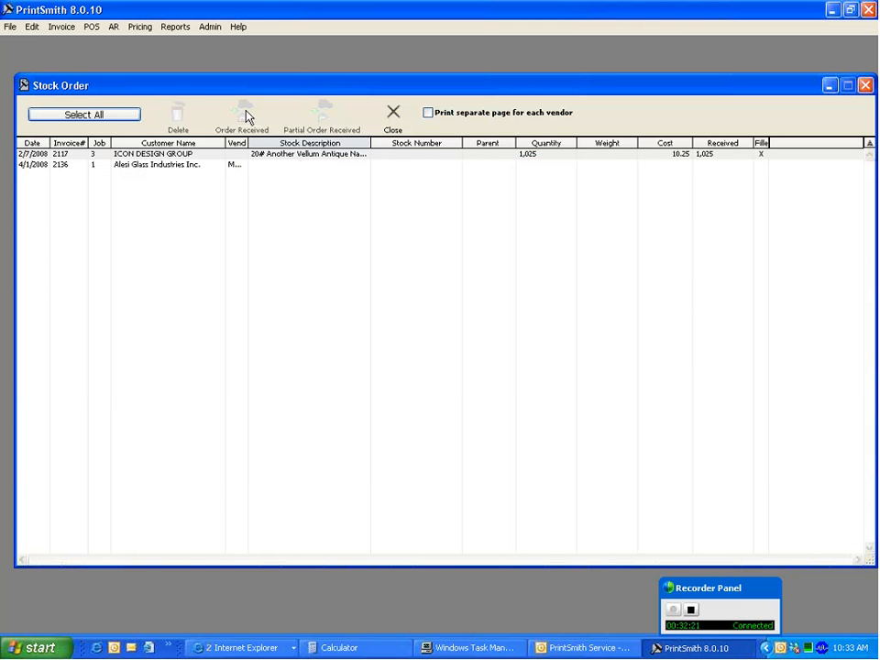
click(866, 86)
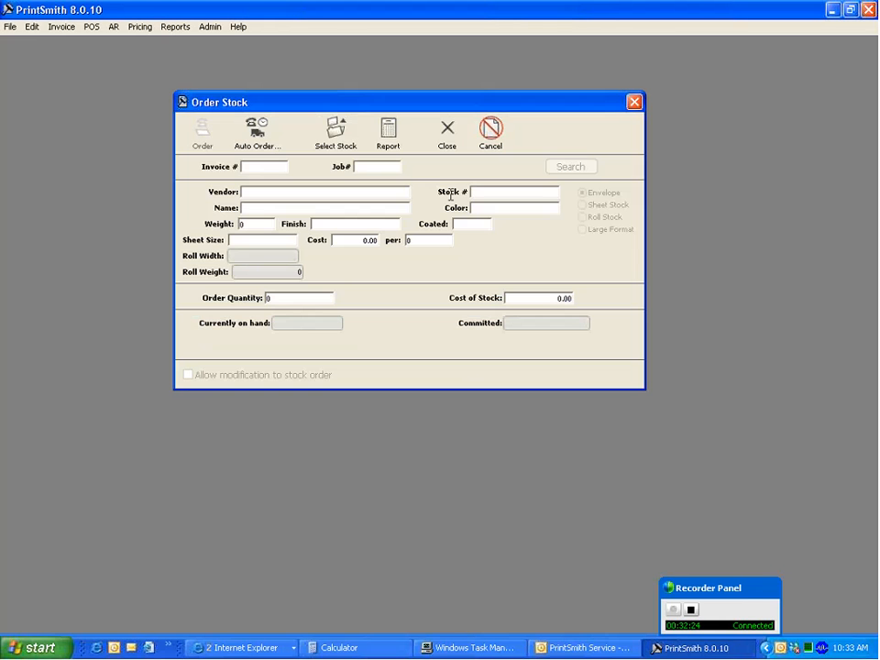
click(633, 102)
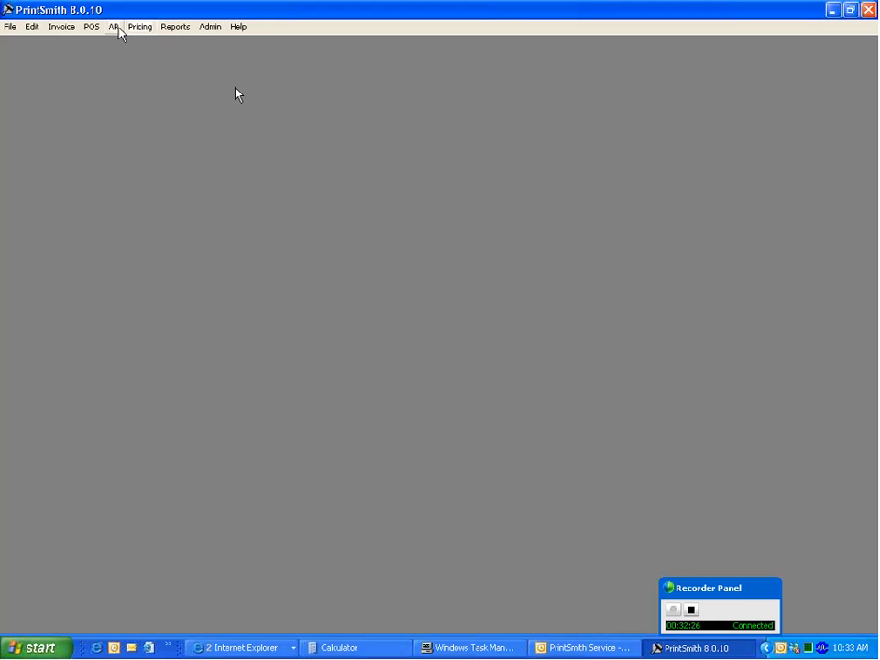
Among the inventoried stocks, open the 8.5 x 11 white 50-weight Accent Opaque - Cut, review its recent inventory changes, and close it.
click(114, 26)
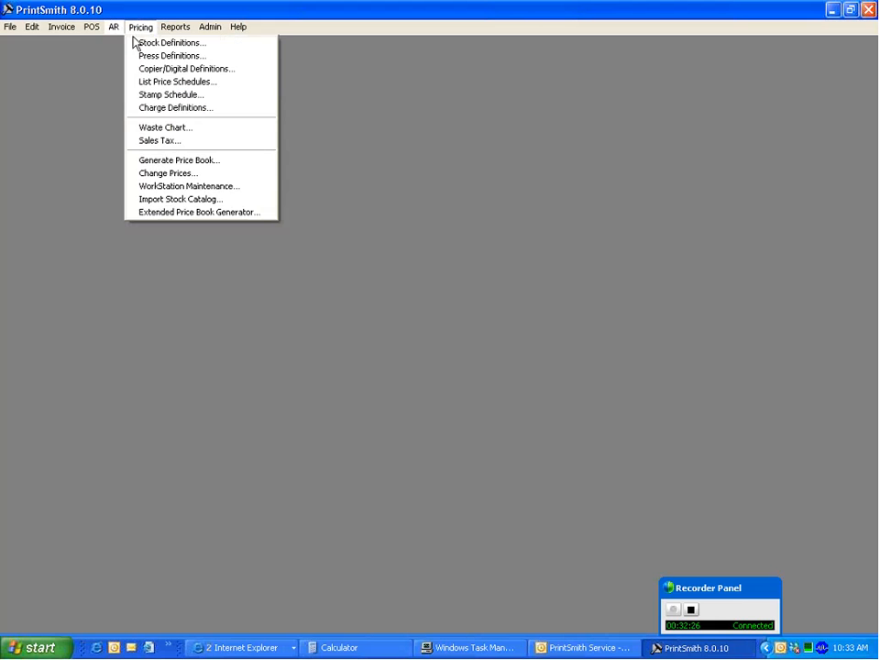
click(133, 43)
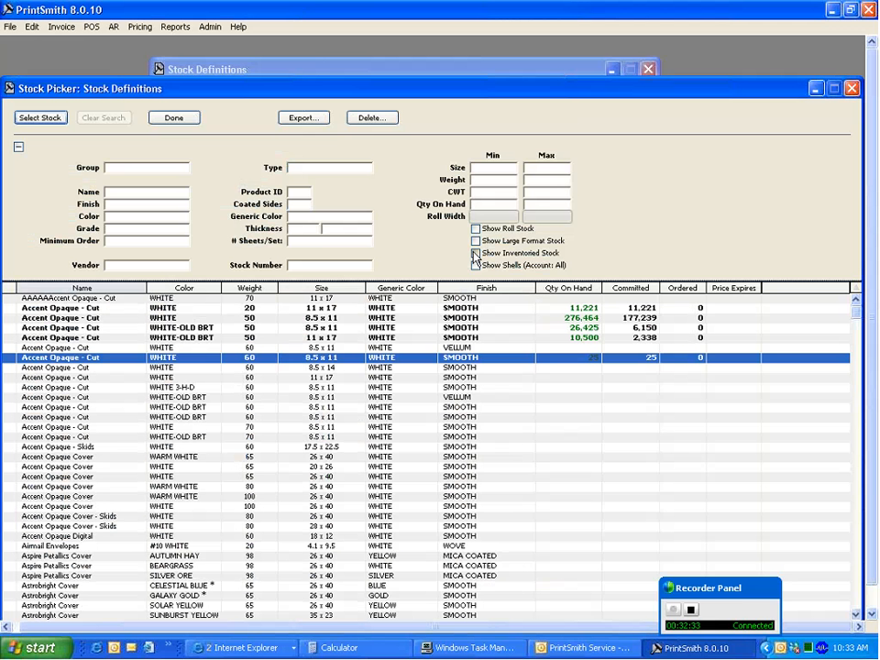
click(476, 253)
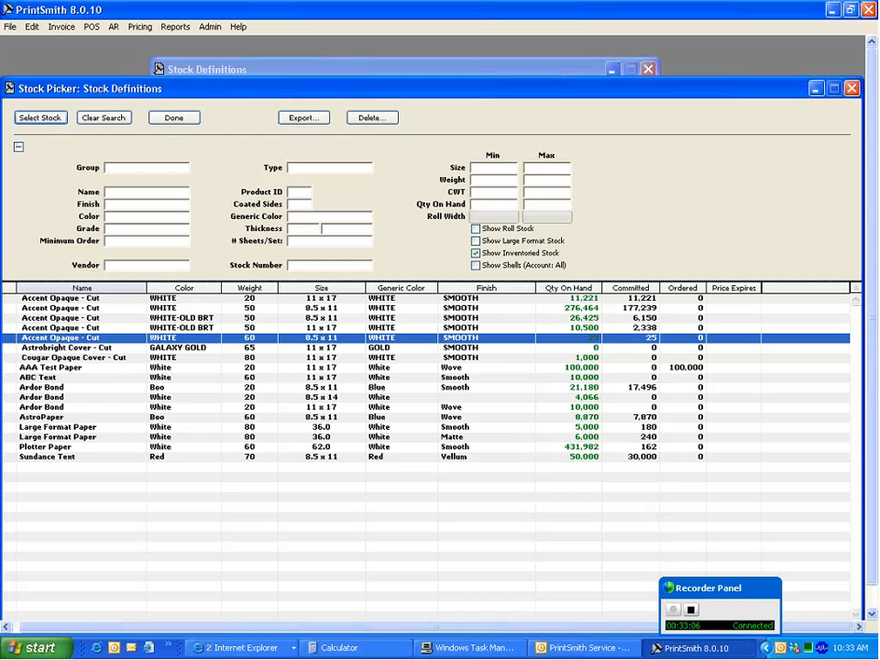
double_click(569, 311)
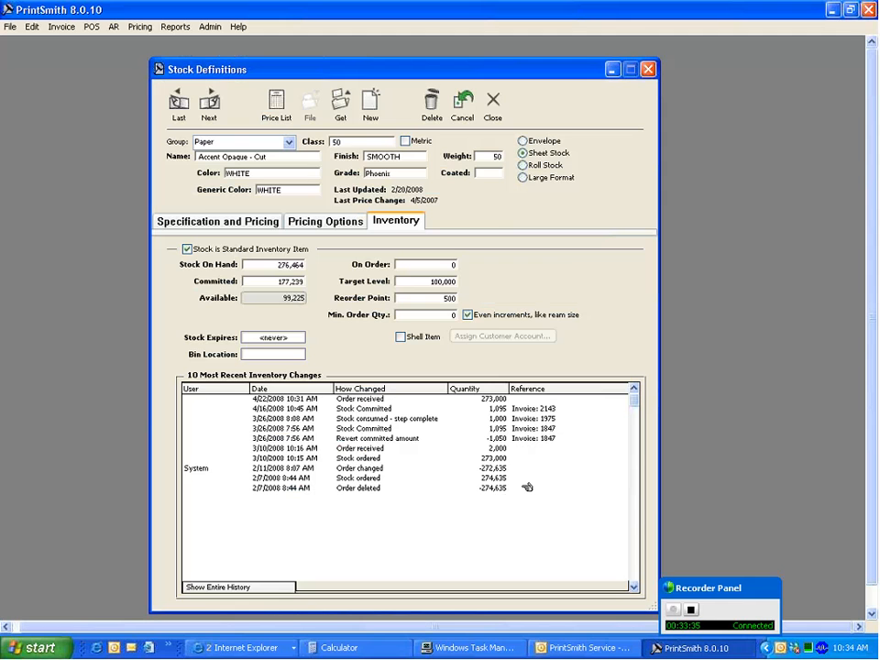
click(647, 71)
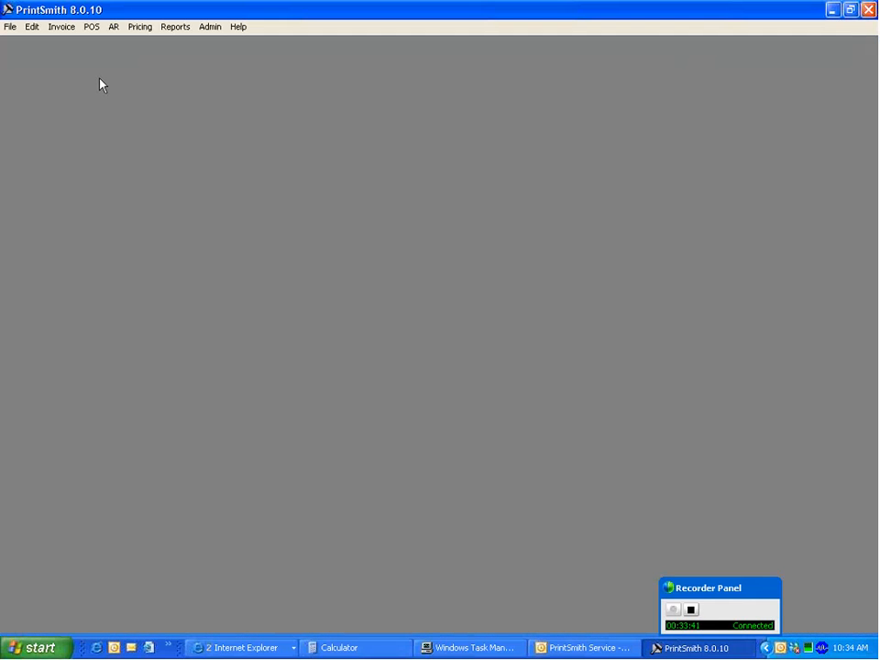
click(144, 27)
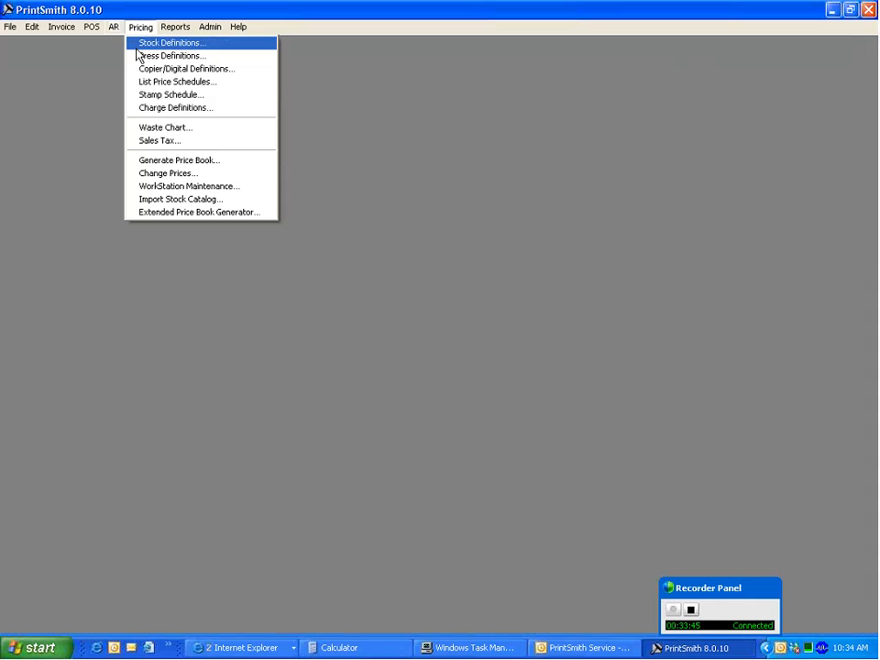
click(137, 51)
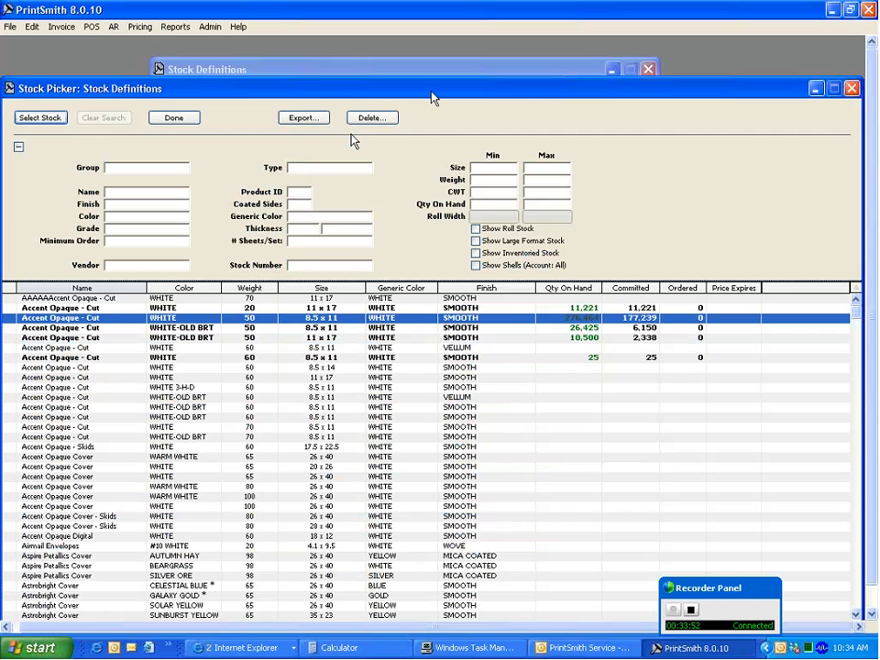
click(546, 73)
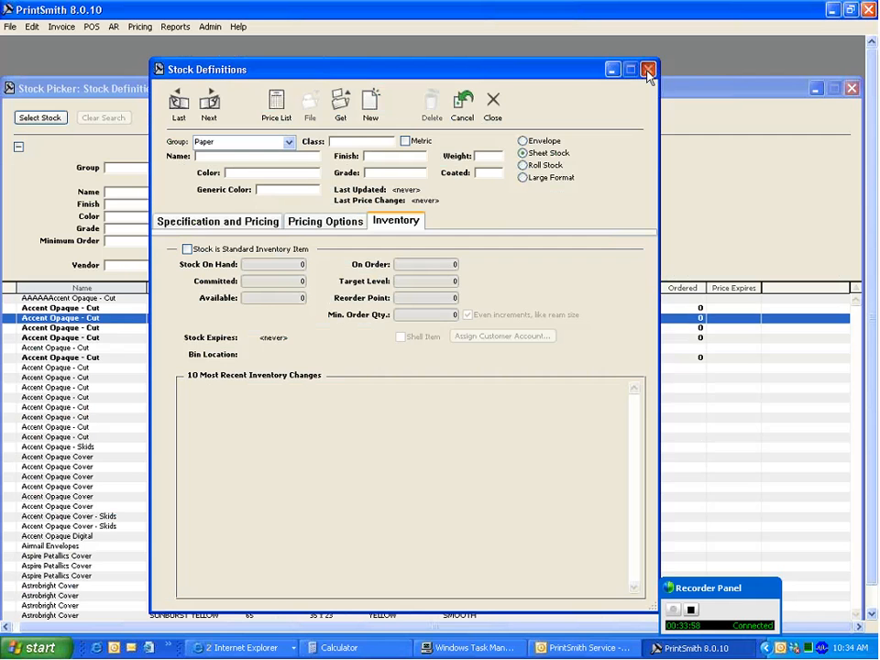
click(648, 71)
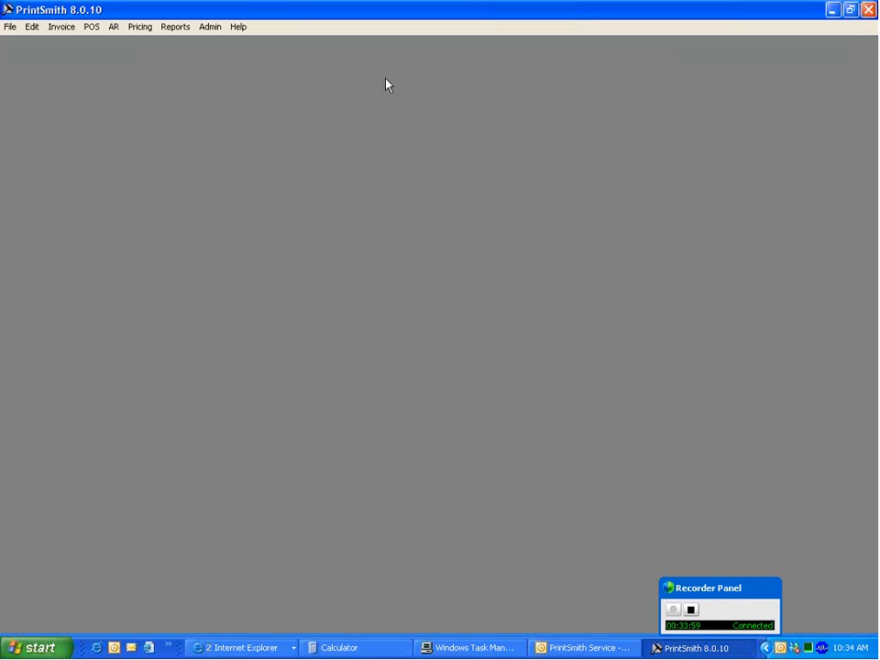
Review the automatic stock order options for pending list and low stock inventory items, and cancel without ordering.
click(135, 29)
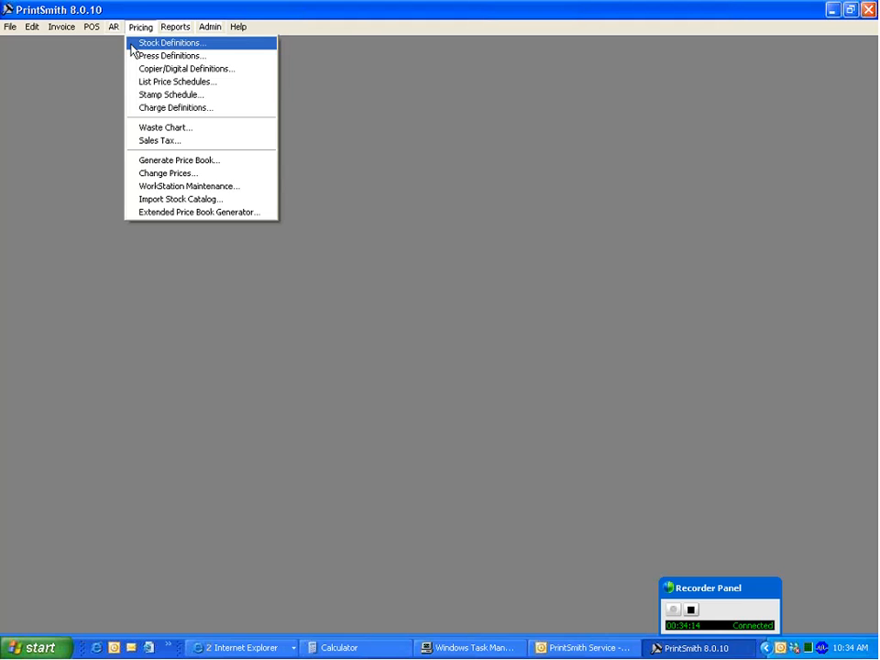
mouse_move(175, 27)
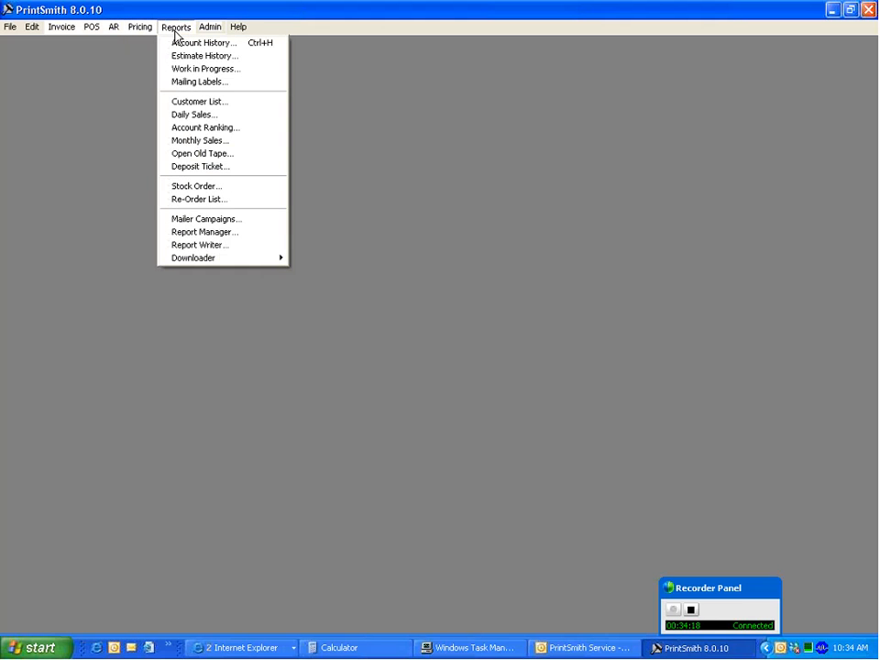
mouse_move(202, 33)
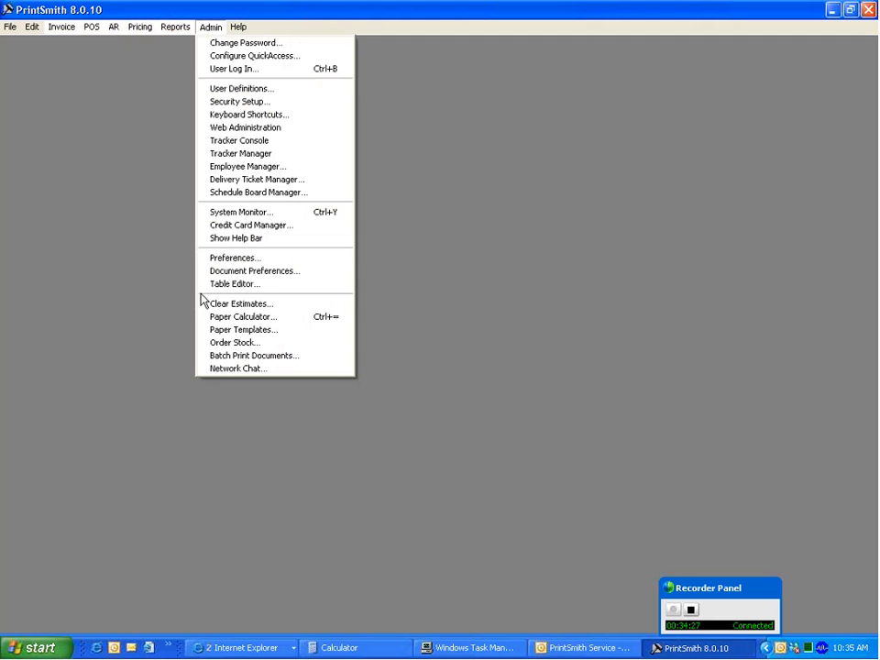
click(207, 343)
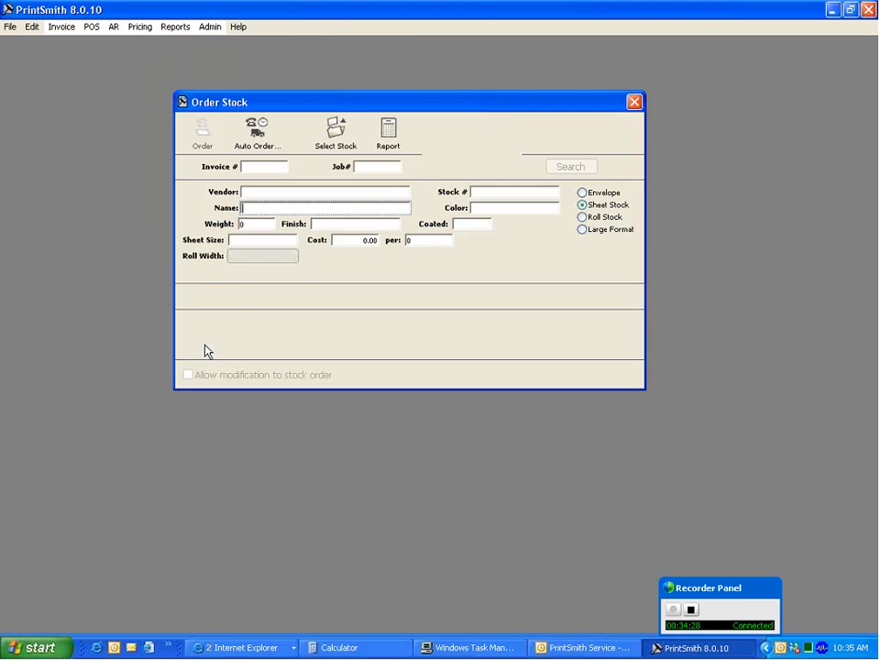
click(253, 135)
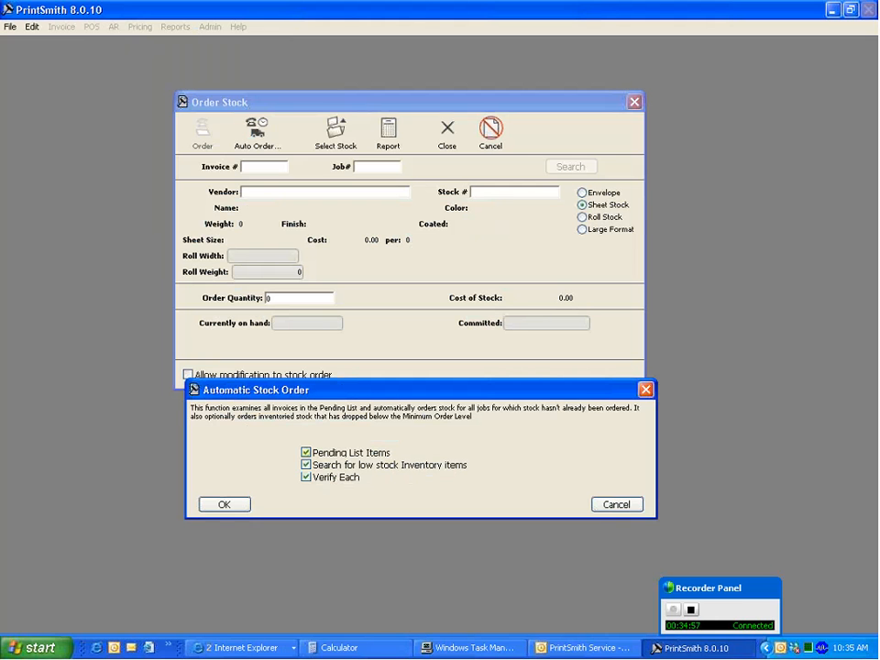
click(627, 507)
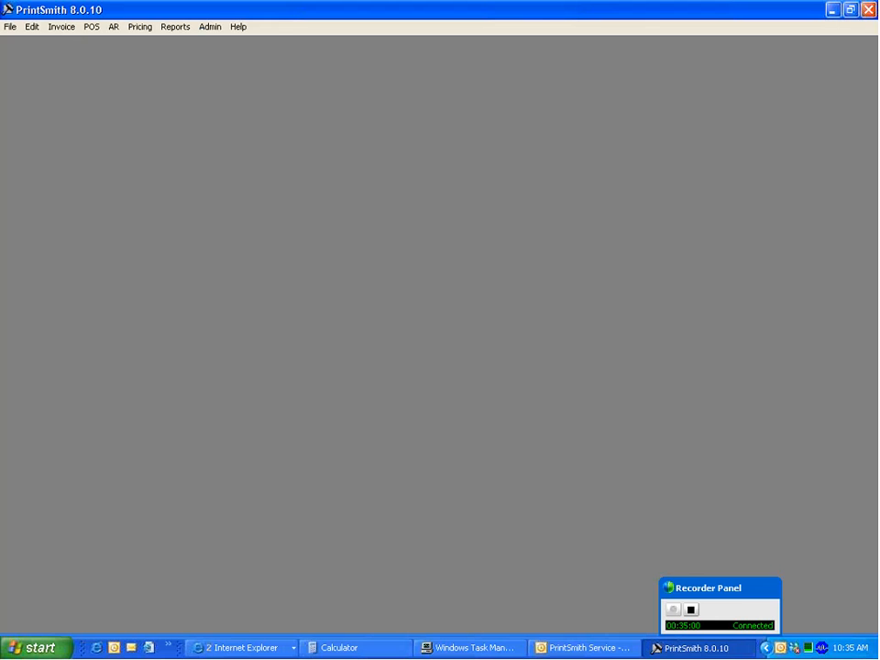
Open the 8.5 x 11 white 50-weight Accent Opaque - Cut stock and check its inventory reorder point and target level.
click(139, 27)
click(137, 40)
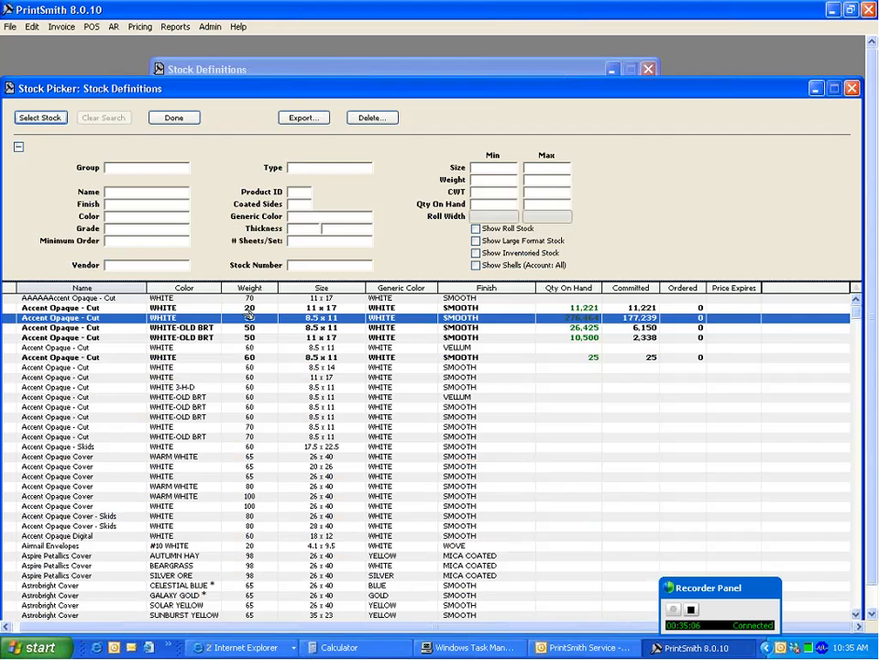
double_click(248, 319)
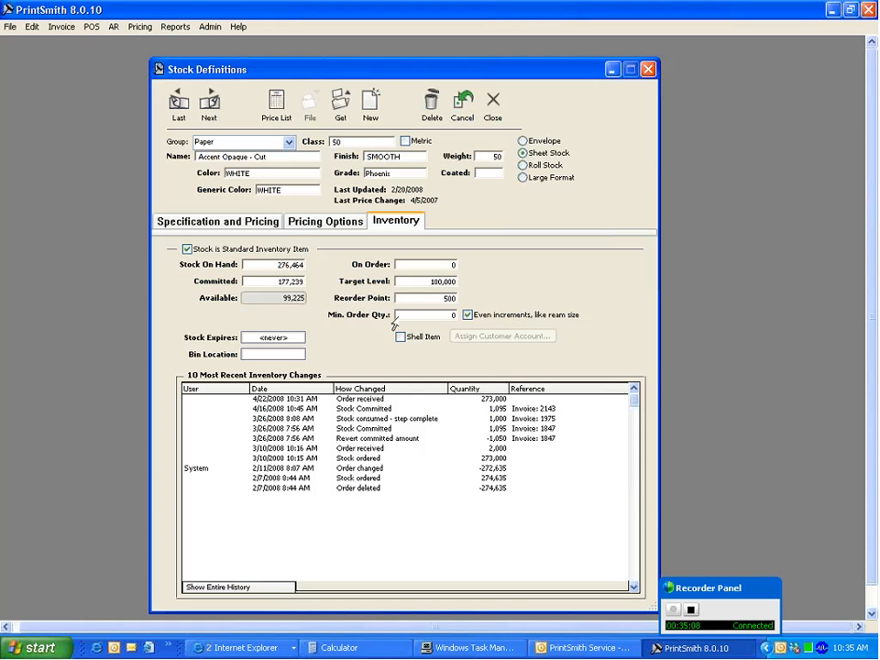
click(429, 298)
click(410, 284)
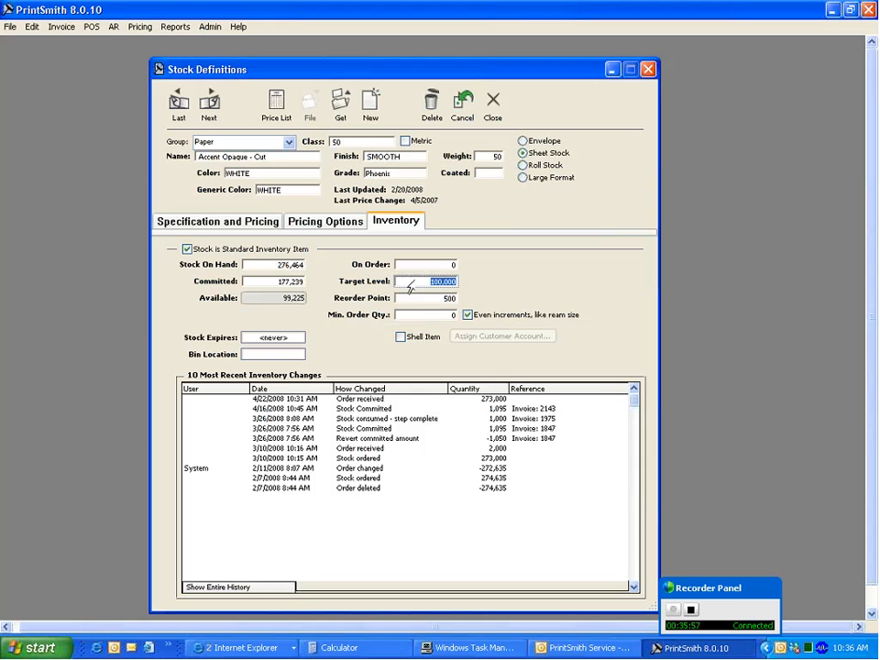
Start picking up the second listed Britgar Motors pending invoice, try the cash, credit card and charge payment methods, and close without posting.
click(89, 26)
click(95, 76)
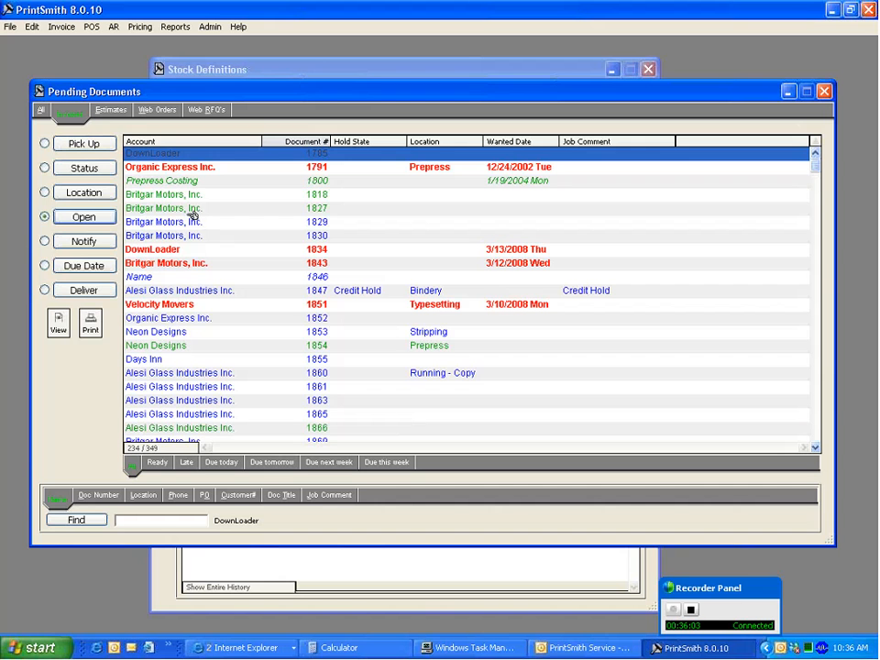
click(194, 209)
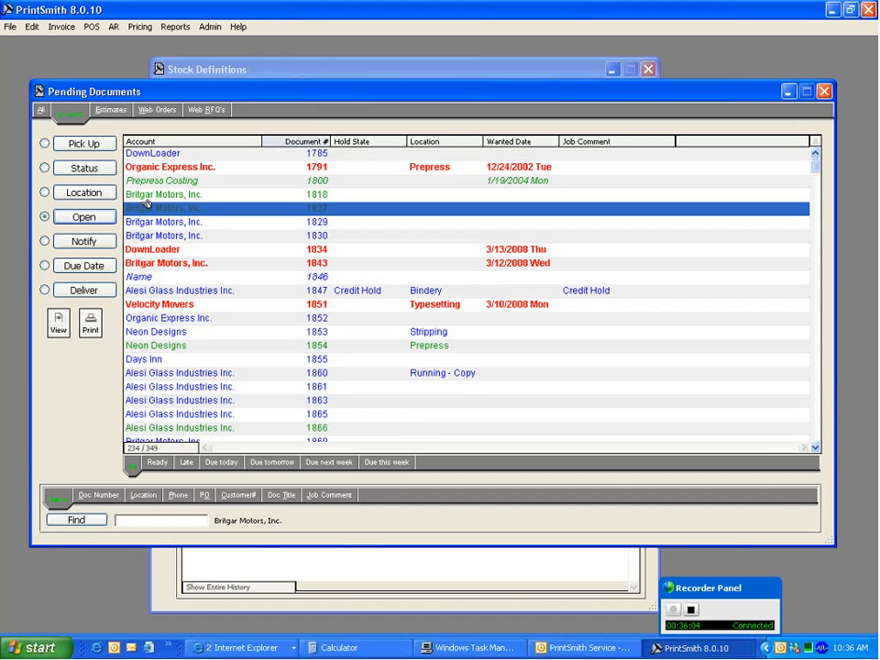
click(92, 144)
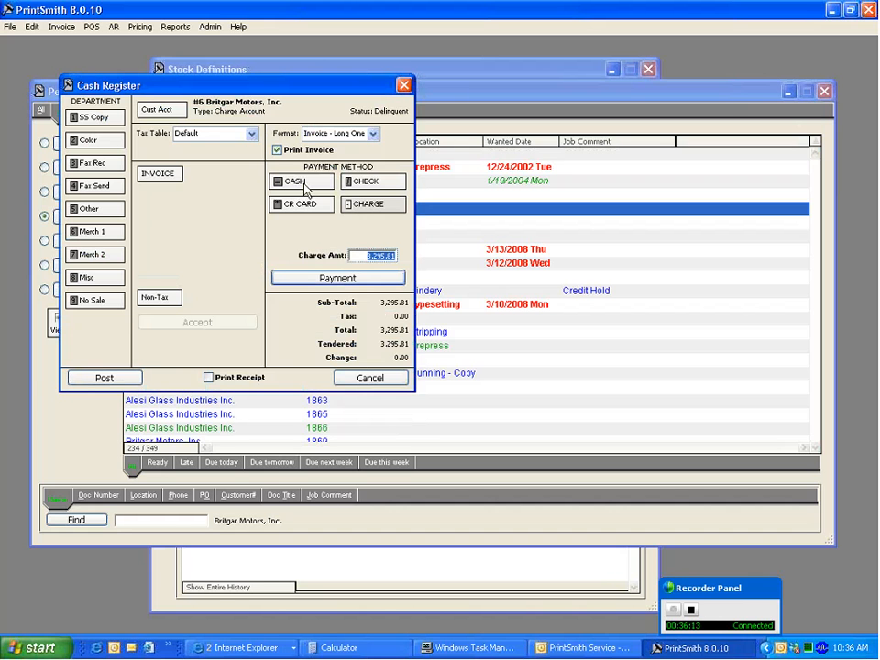
click(305, 184)
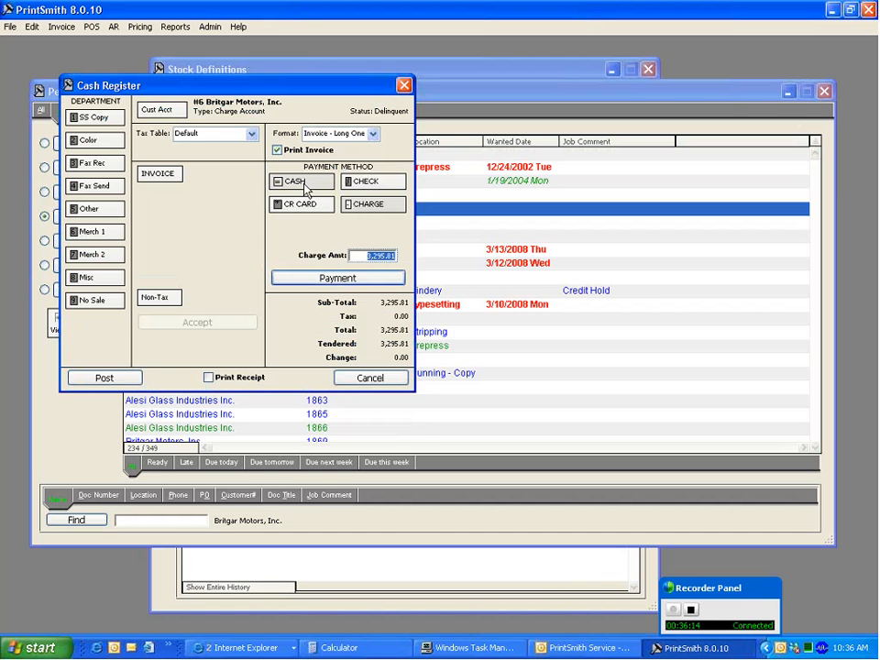
click(312, 209)
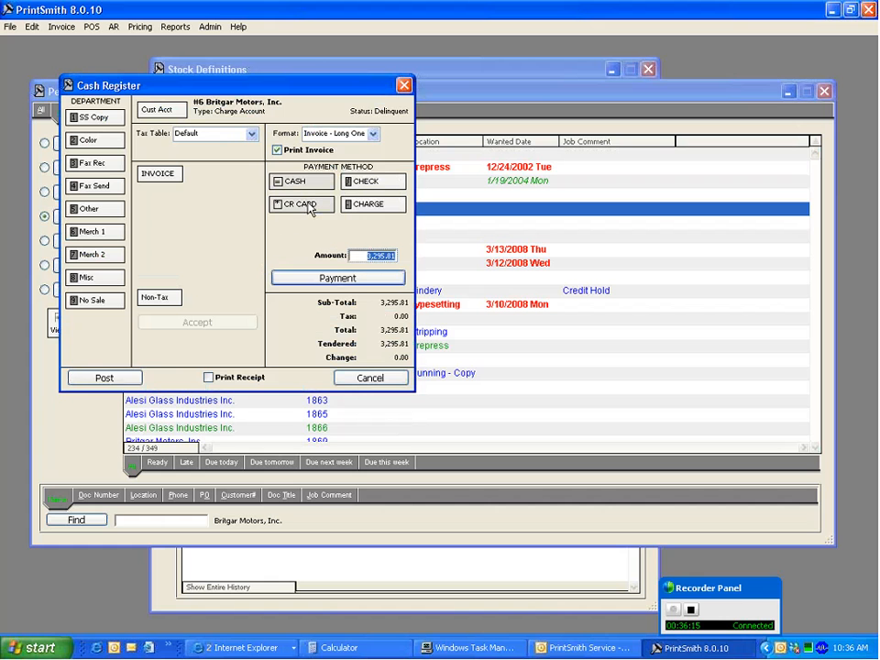
click(368, 203)
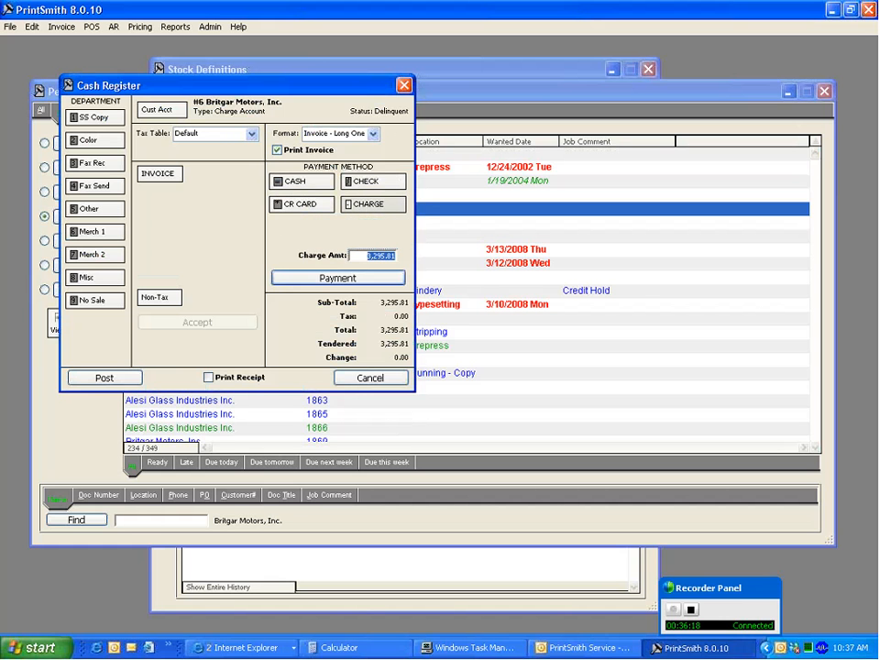
click(404, 86)
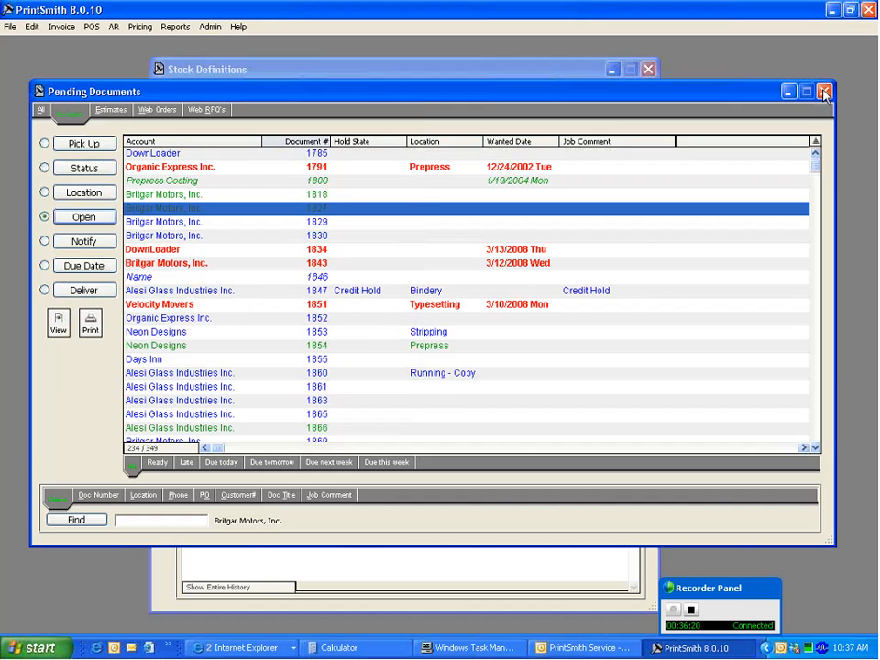
click(824, 91)
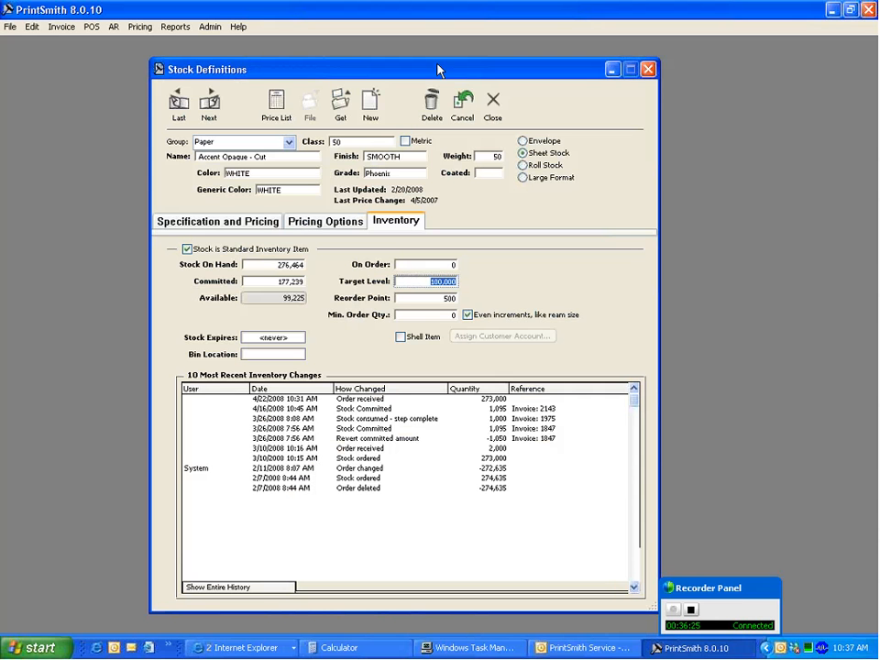
Show only roll stocks, open the 60-weight, 17.5-wide FOCUS PLUSS COATED BOOK roll, and view its specification and pricing.
drag(432, 69, 405, 62)
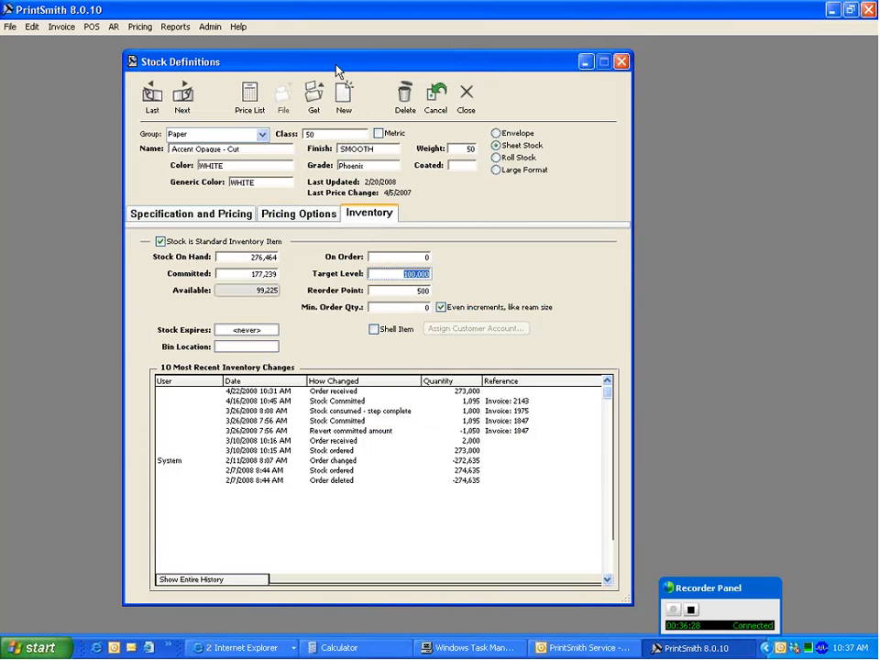
drag(328, 64, 320, 58)
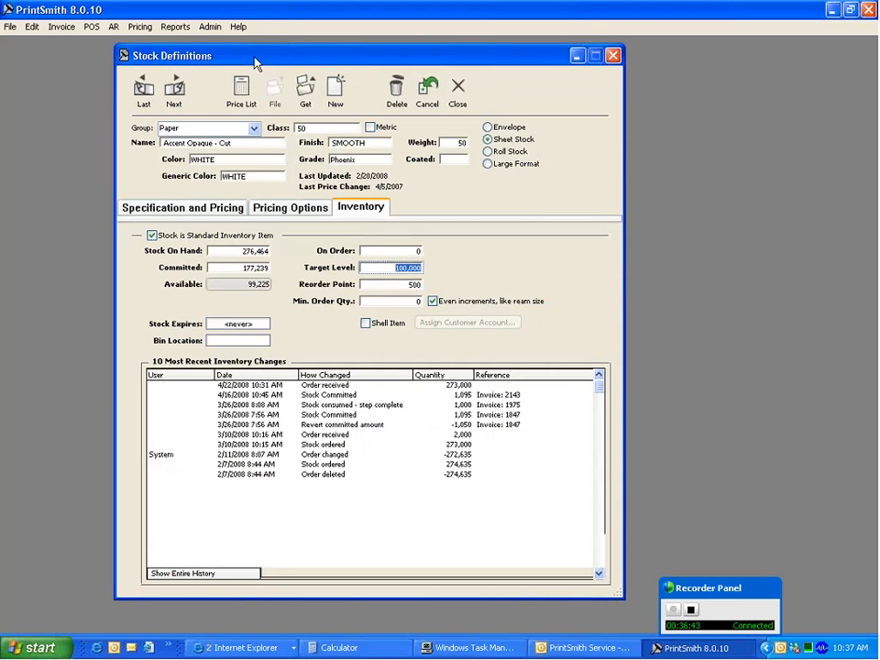
drag(256, 62, 214, 62)
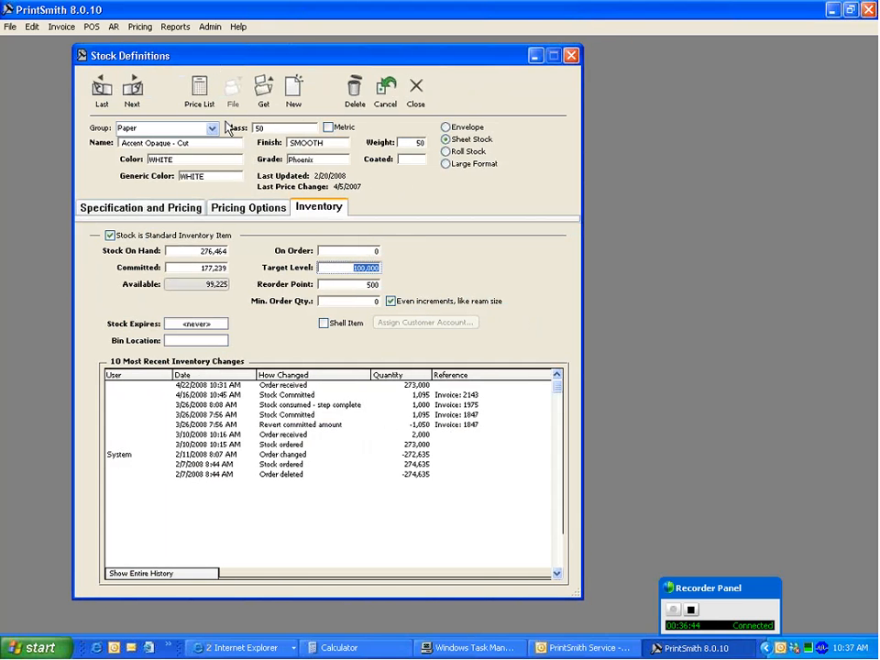
click(261, 93)
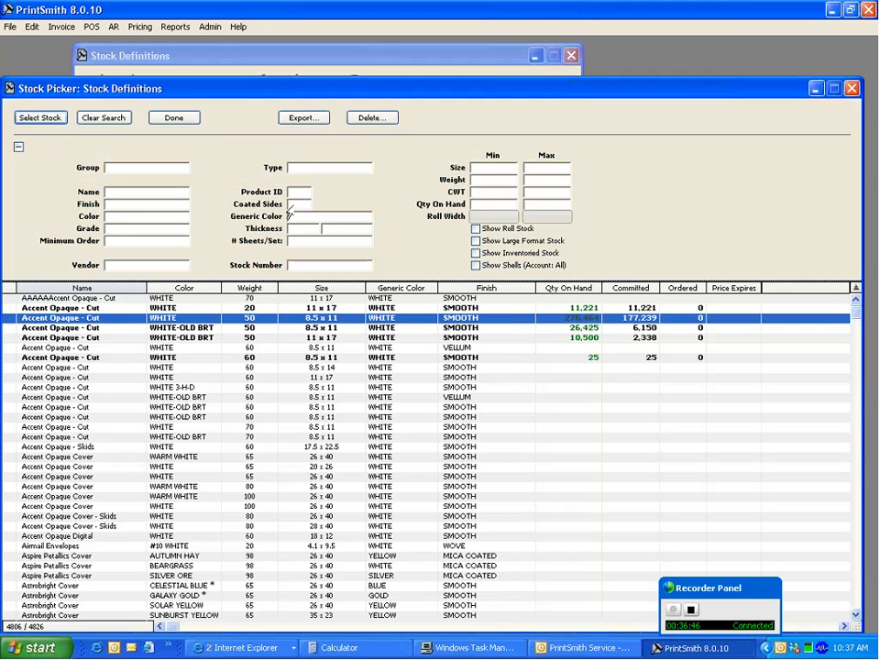
click(475, 230)
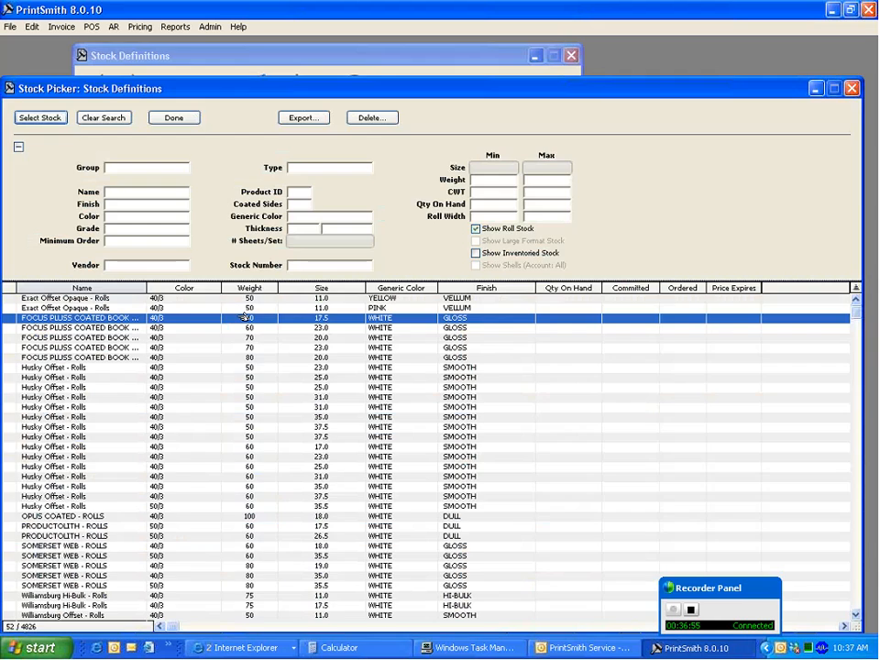
double_click(245, 318)
click(173, 209)
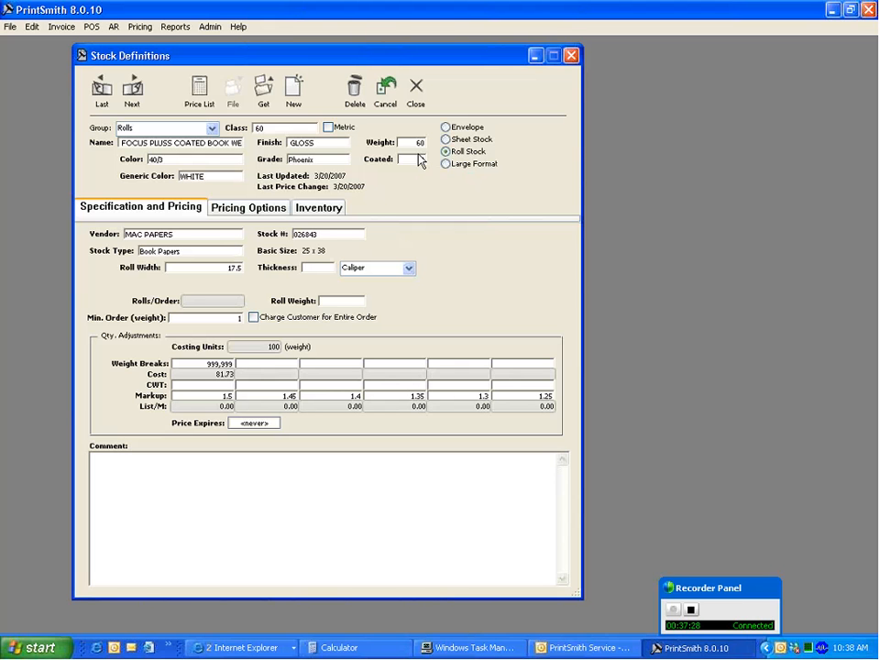
Look over the sheet-fed and roll-fed paper styles in the press definitions and close them.
click(140, 27)
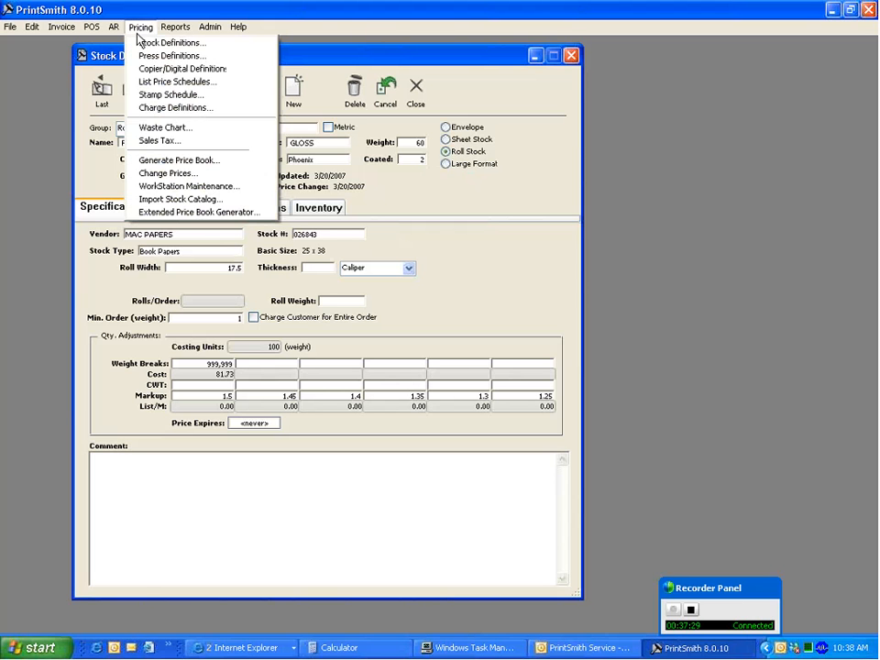
click(146, 59)
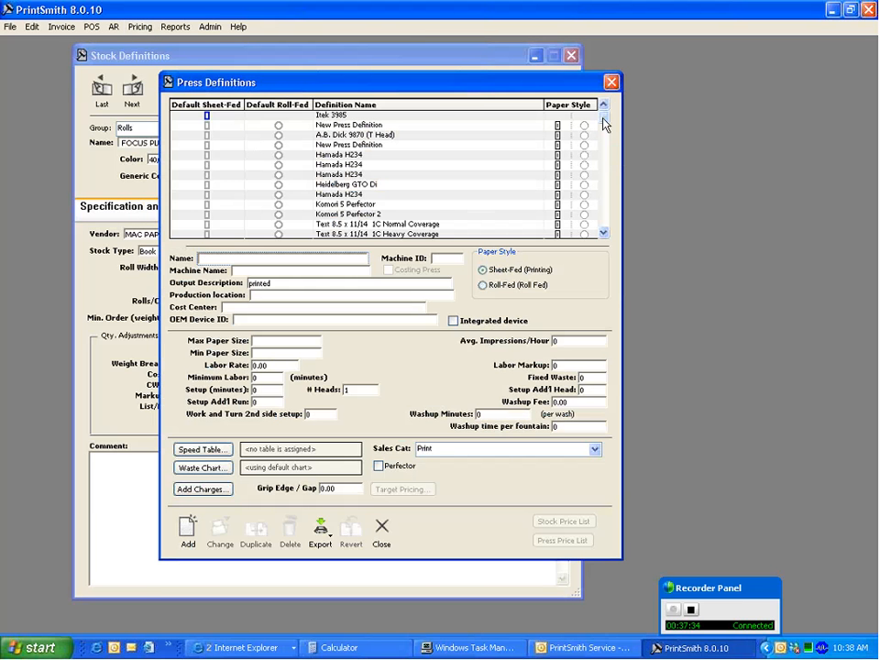
mouse_move(604, 121)
mouse_down()
mouse_move(605, 229)
mouse_move(613, 105)
mouse_up()
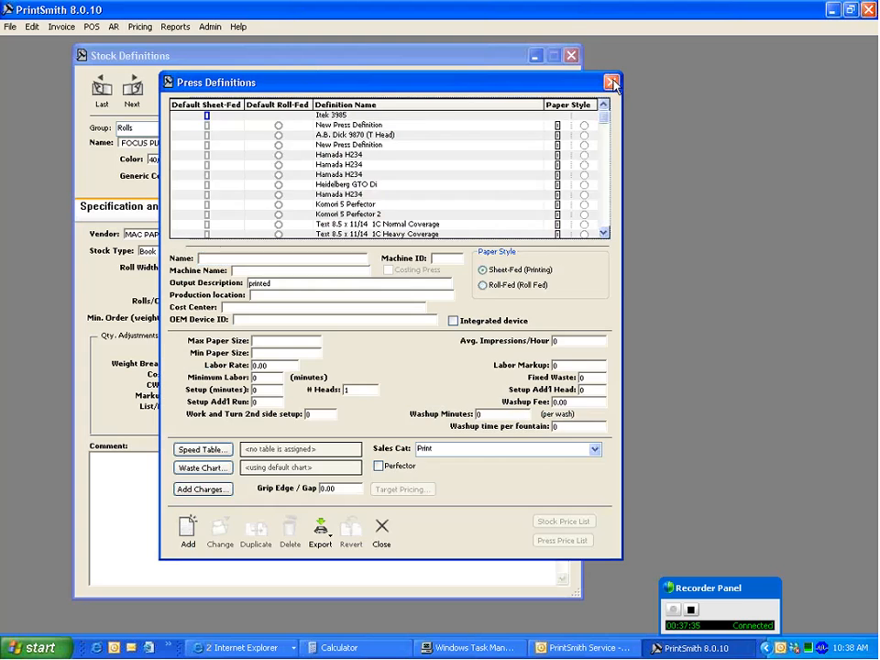
click(612, 82)
Set the open FOCUS PLUSS roll stock to Large Format, and review the Digital Printing 8.5 x 11 definition among the copier/digital definitions.
click(446, 165)
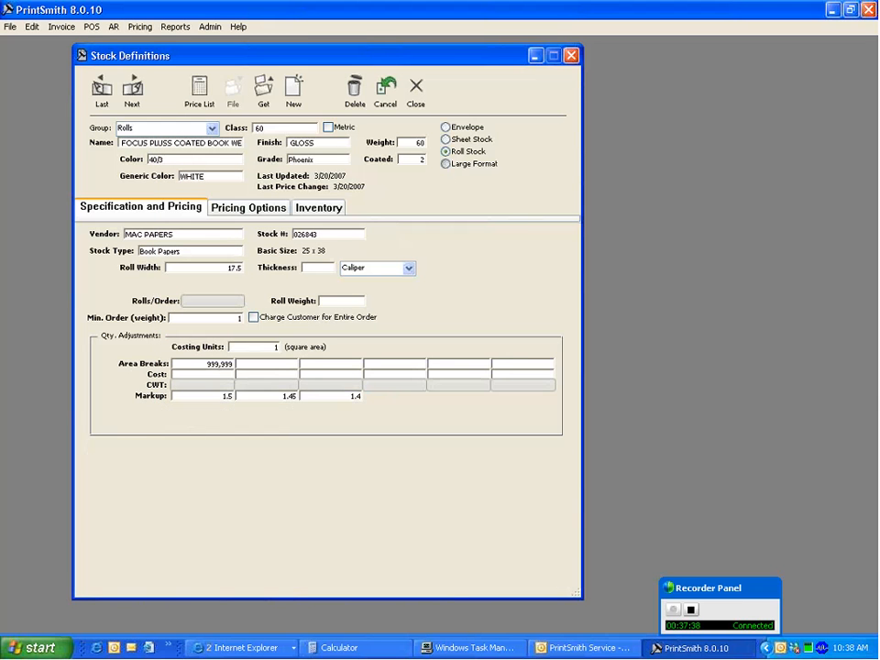
click(141, 27)
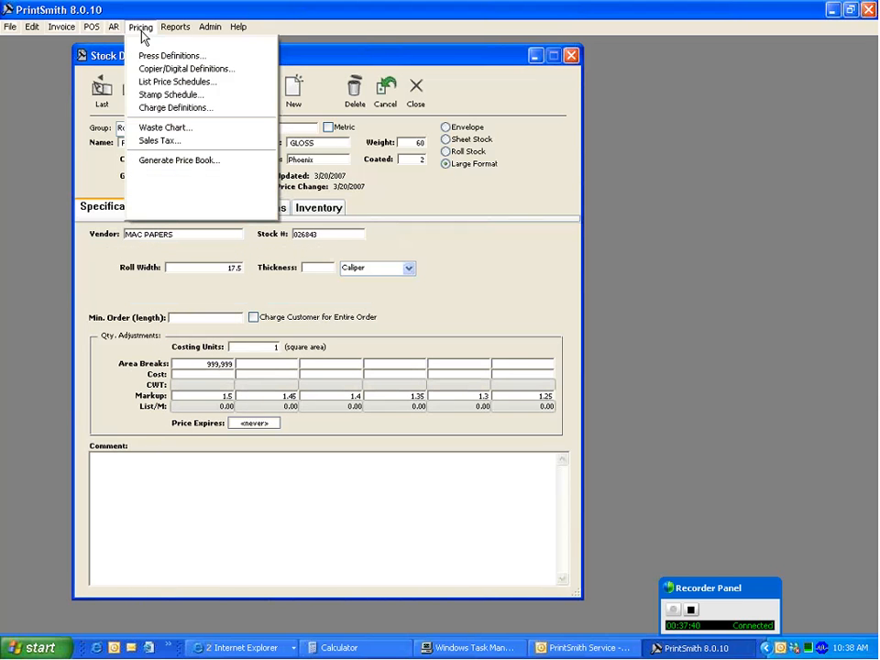
click(144, 71)
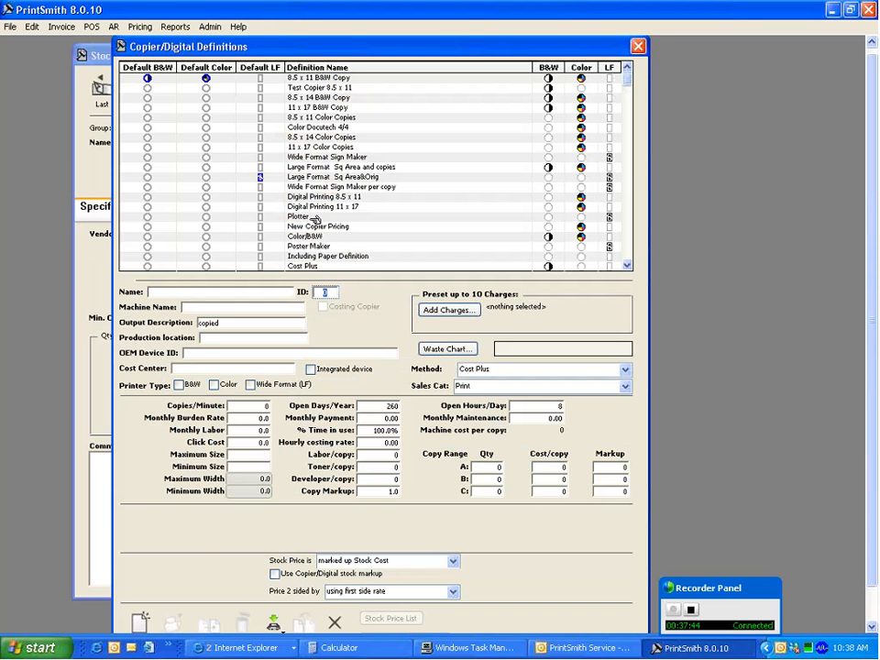
click(317, 198)
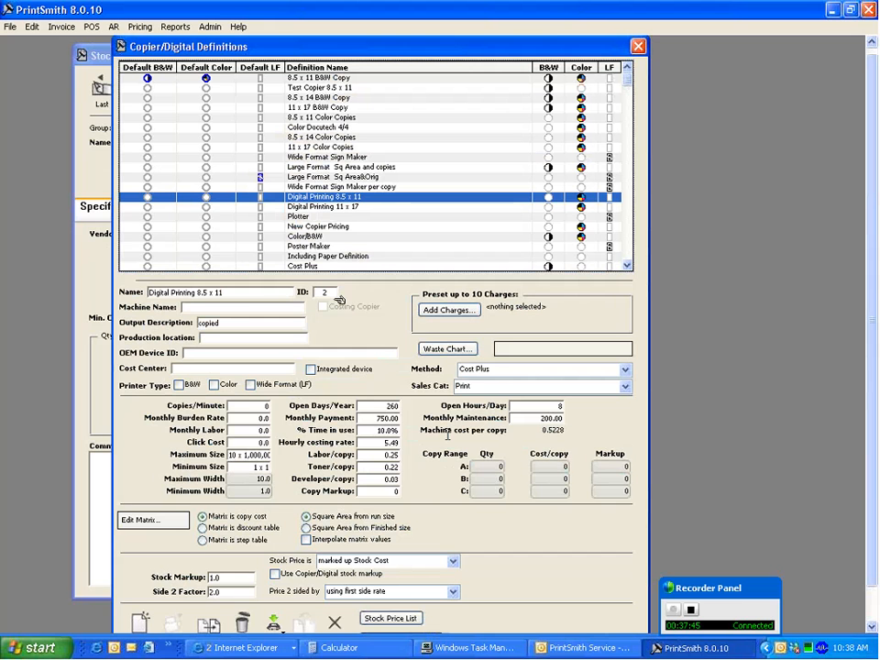
click(638, 46)
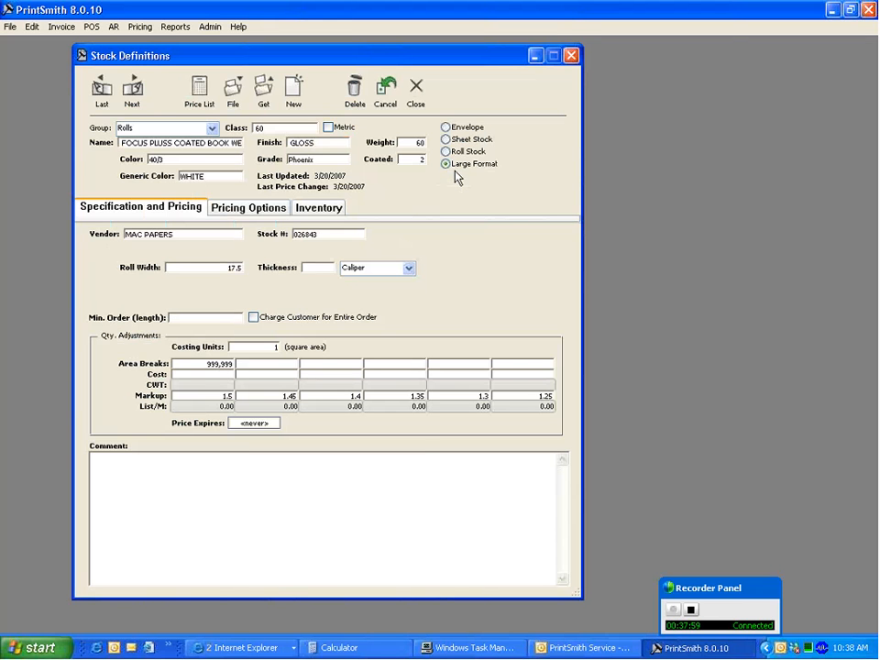
Discard the unsaved changes to the FOCUS PLUSS roll and list all large format stocks, including those not inventoried.
click(263, 92)
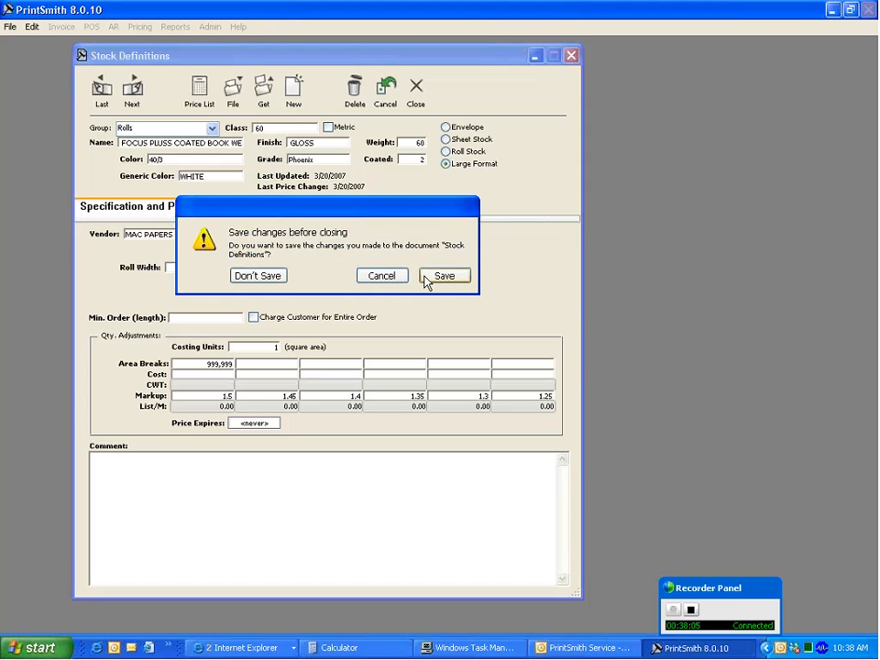
click(264, 278)
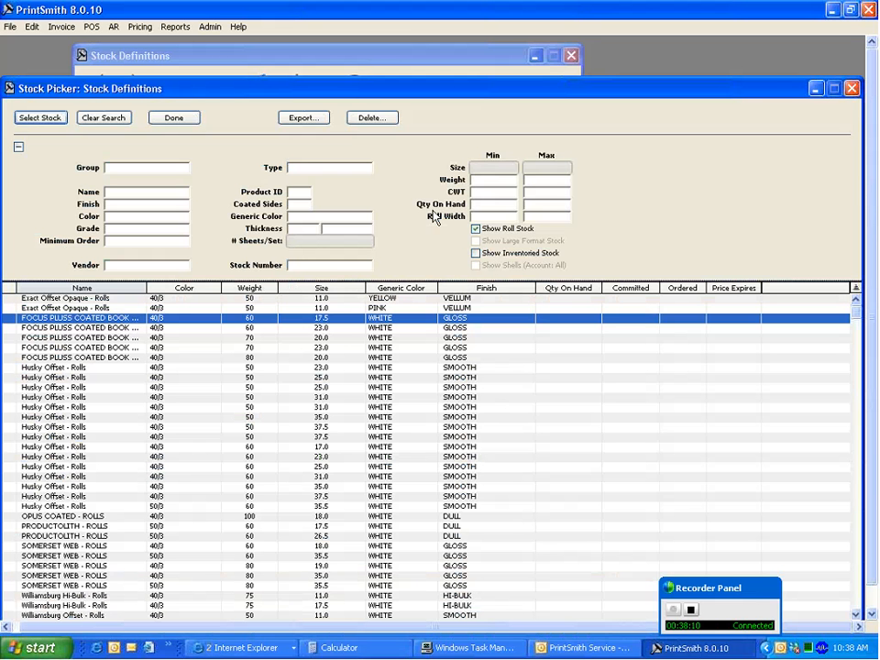
click(476, 253)
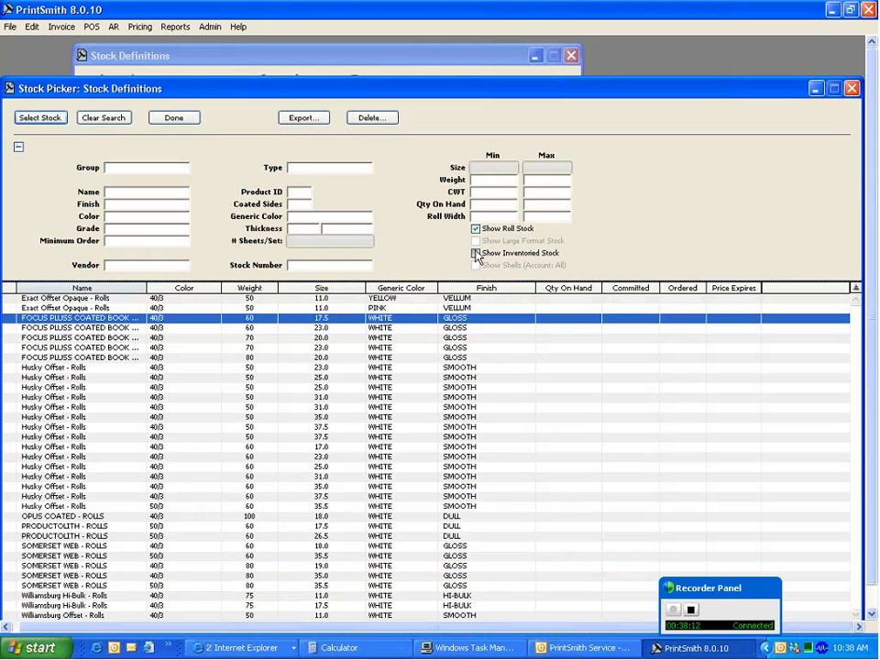
click(476, 253)
click(476, 240)
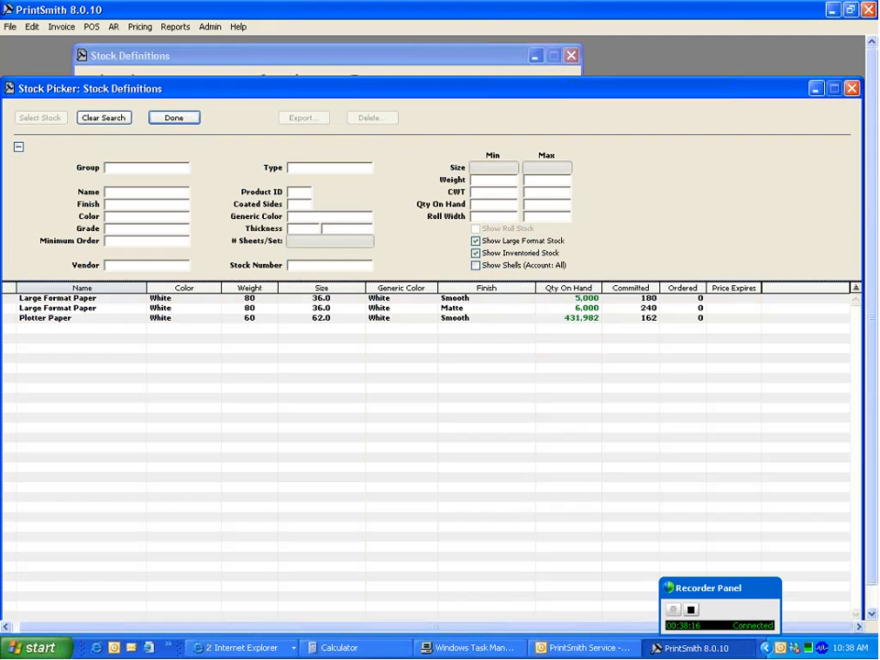
click(476, 253)
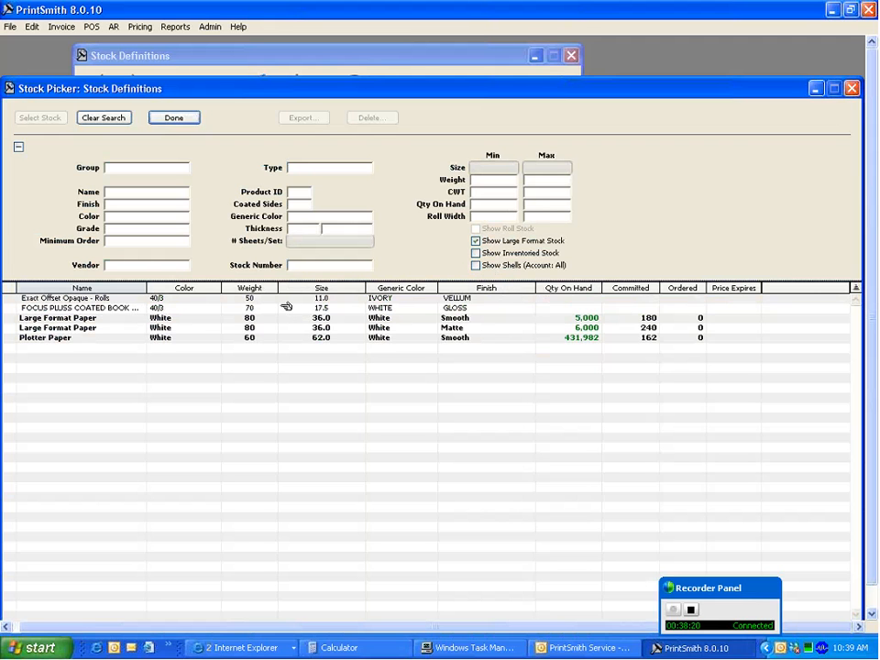
Open the ivory Exact Offset Opaque roll from the large format stocks and clear its first area break.
double_click(287, 299)
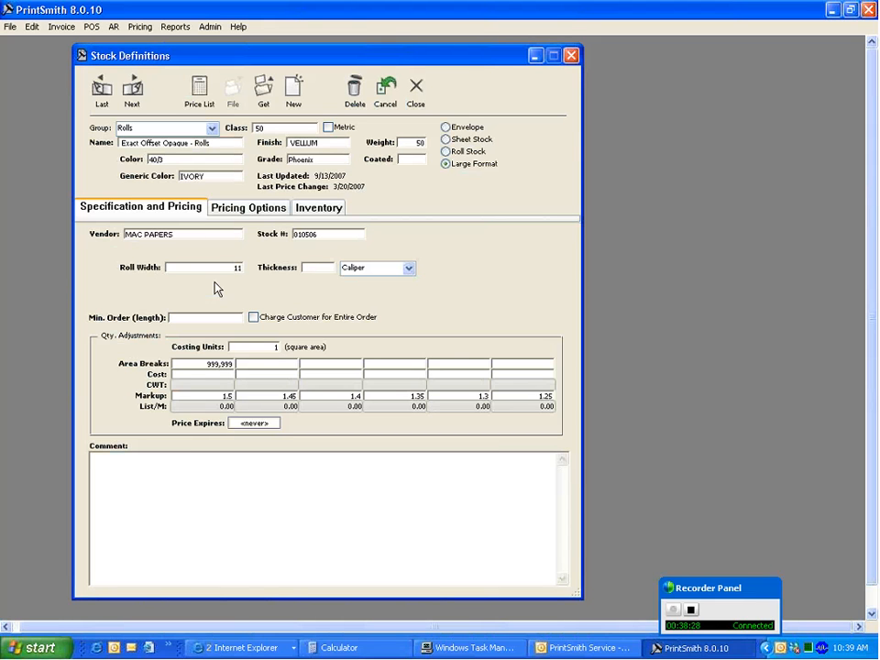
click(205, 377)
click(215, 366)
text(0)
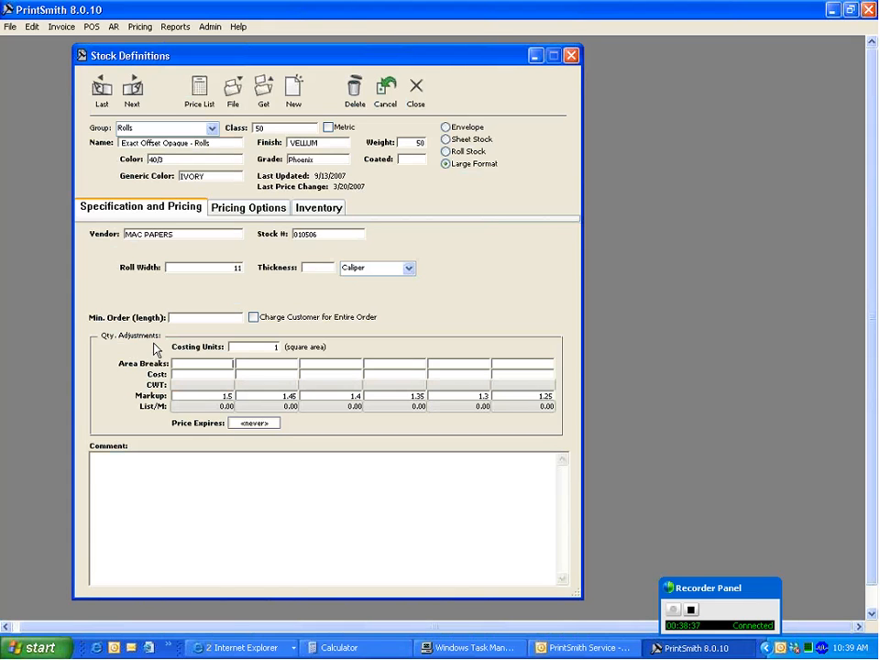
Multiply 1200 by 36 in Calculator, close it, and set the Exact Offset Opaque roll's costing units to 42,300.
click(253, 350)
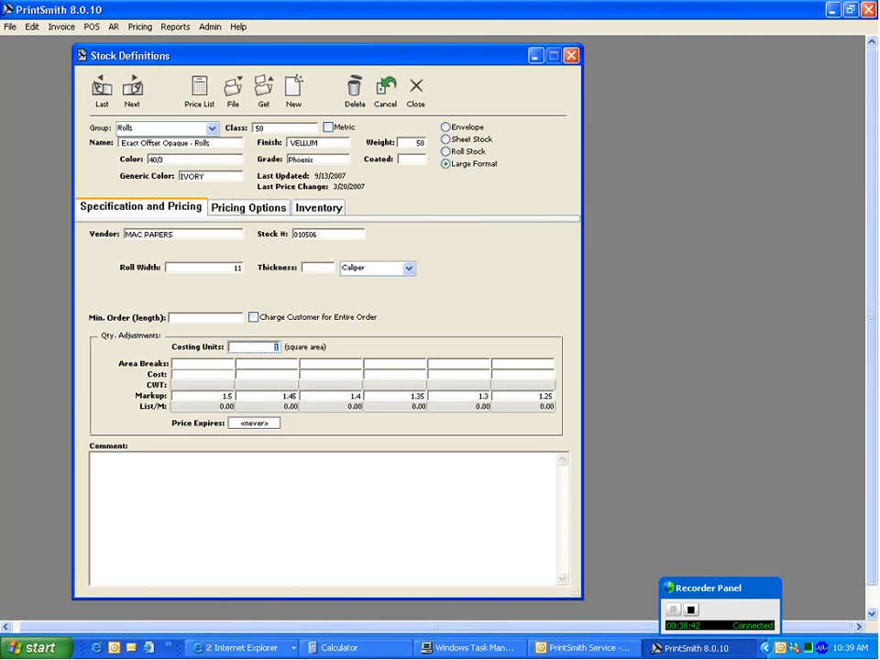
click(344, 650)
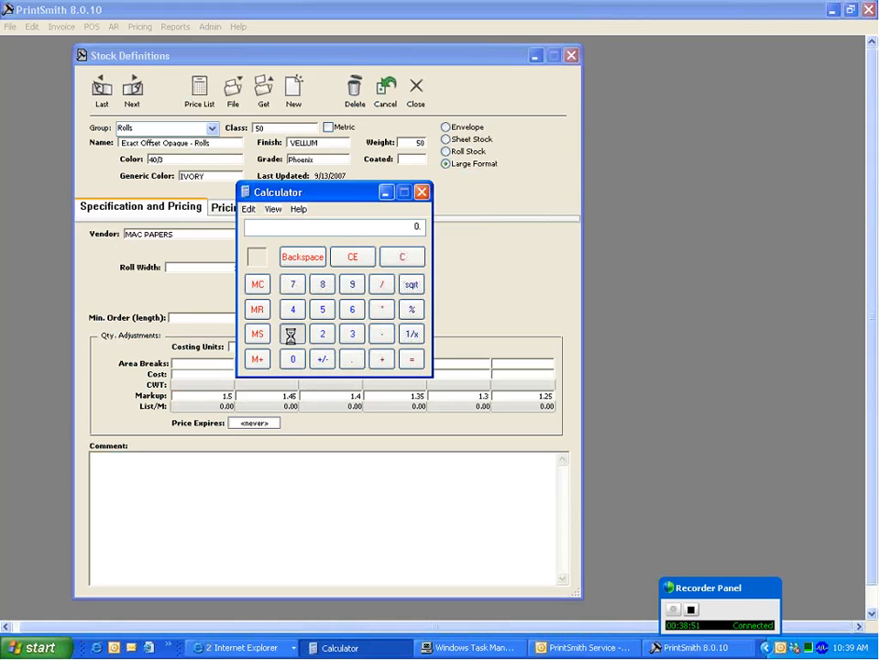
click(293, 364)
click(294, 360)
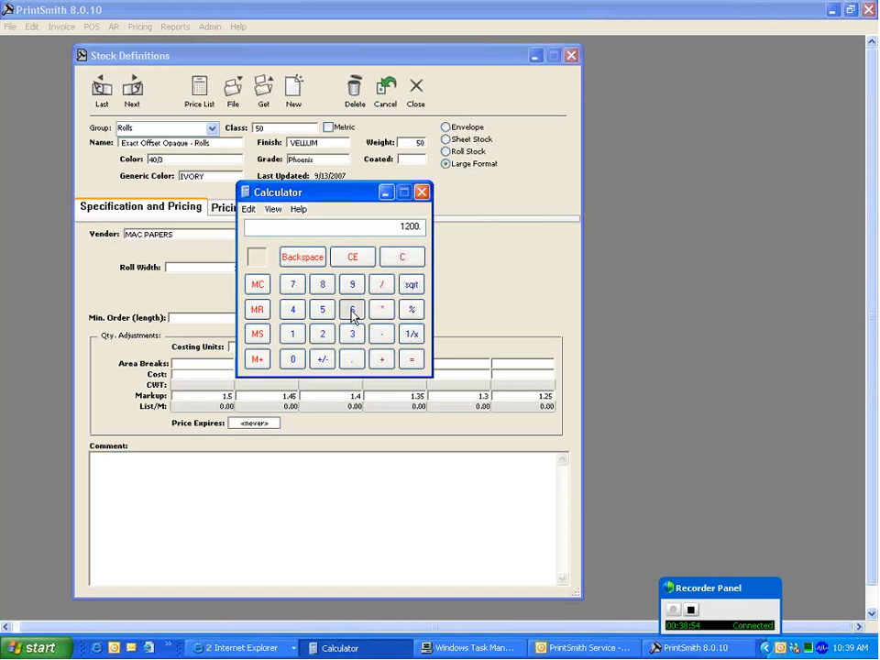
click(411, 358)
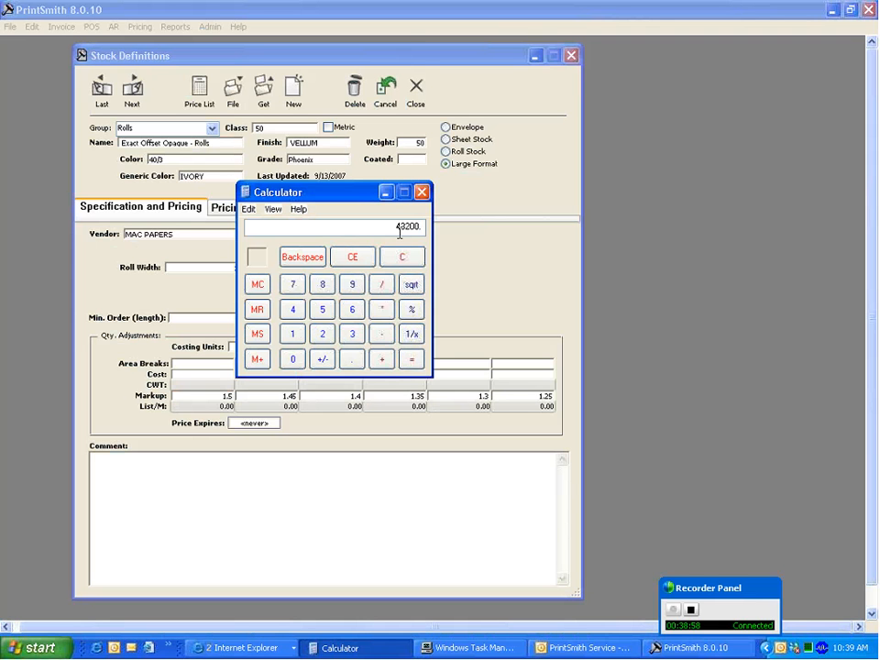
click(422, 193)
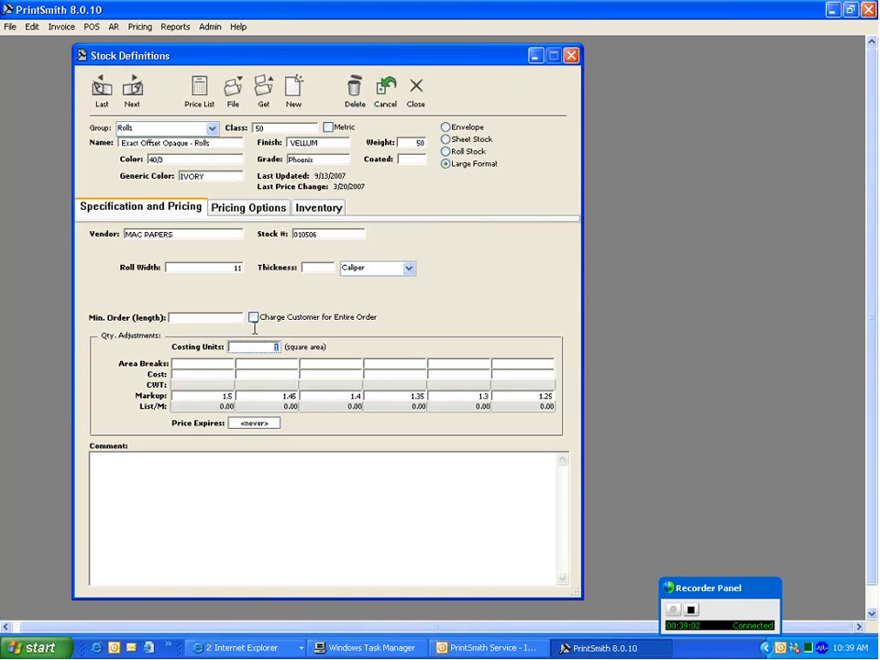
text(42300)
Set the Exact Offset Opaque roll's cost to 80.00 for all the quantity columns.
click(203, 370)
text(80.0)
key(Return)
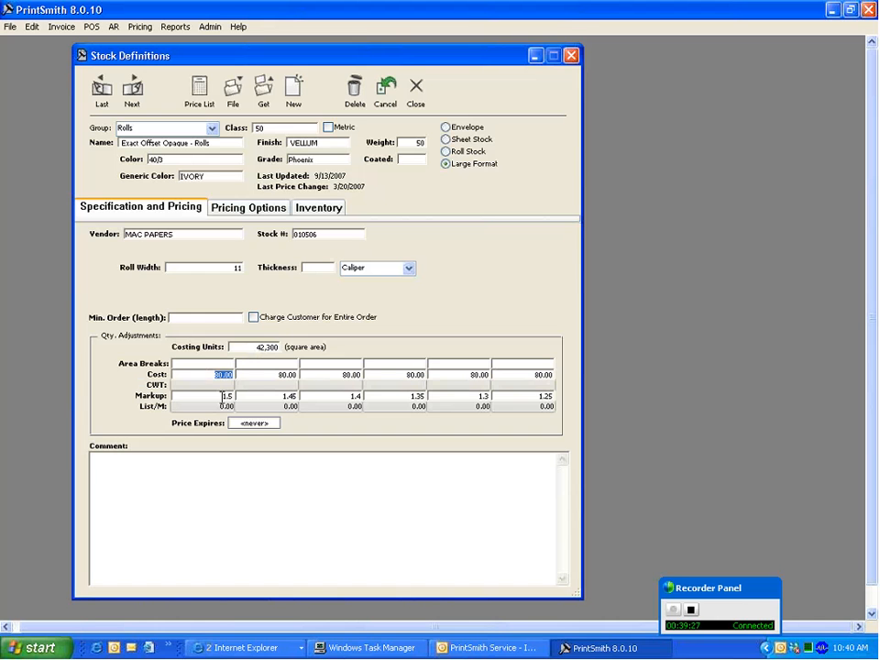
Set the roll's default wide format copier/digital definition to Wide Format Sign Maker in its pricing options.
click(228, 208)
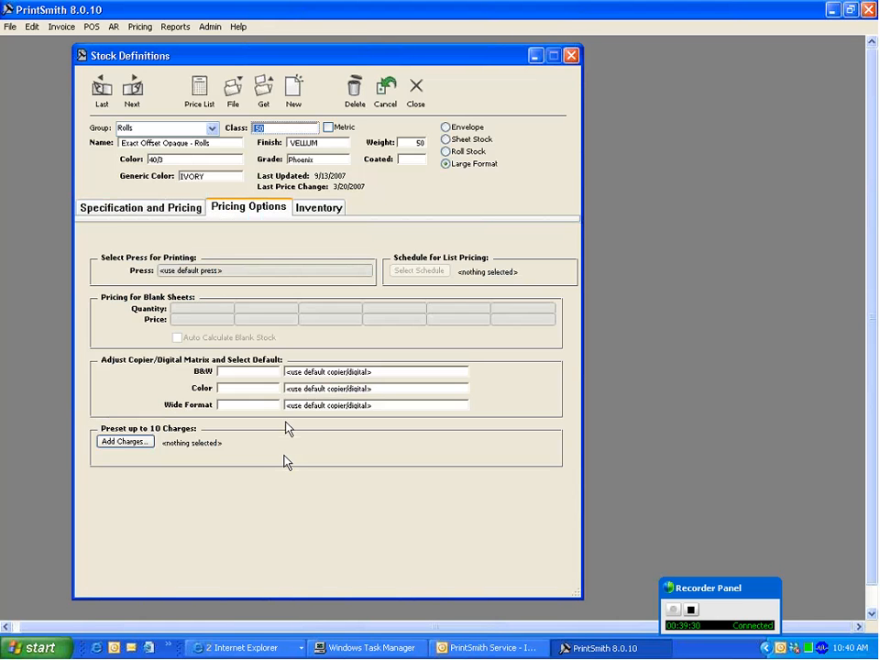
click(320, 406)
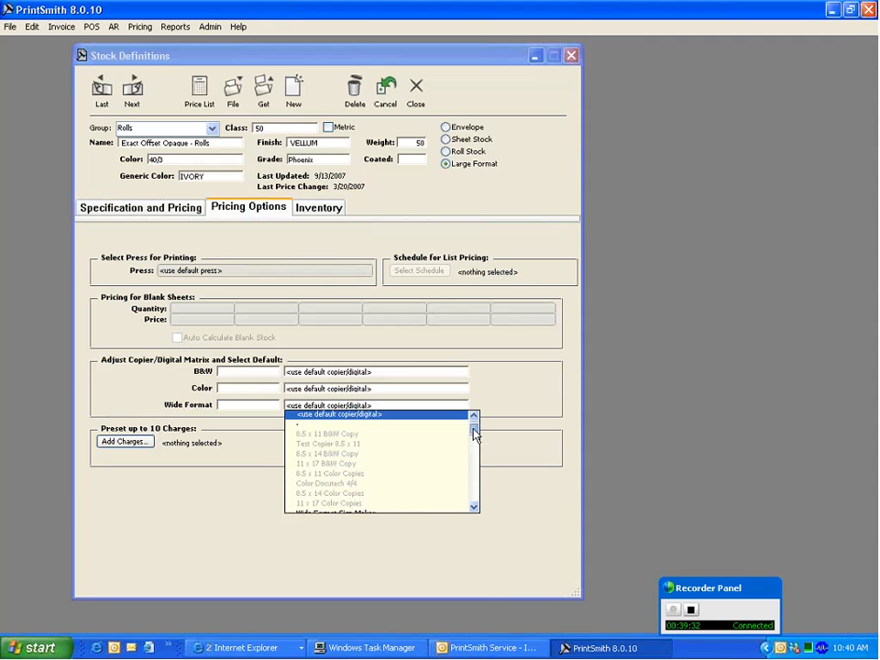
drag(473, 428, 473, 450)
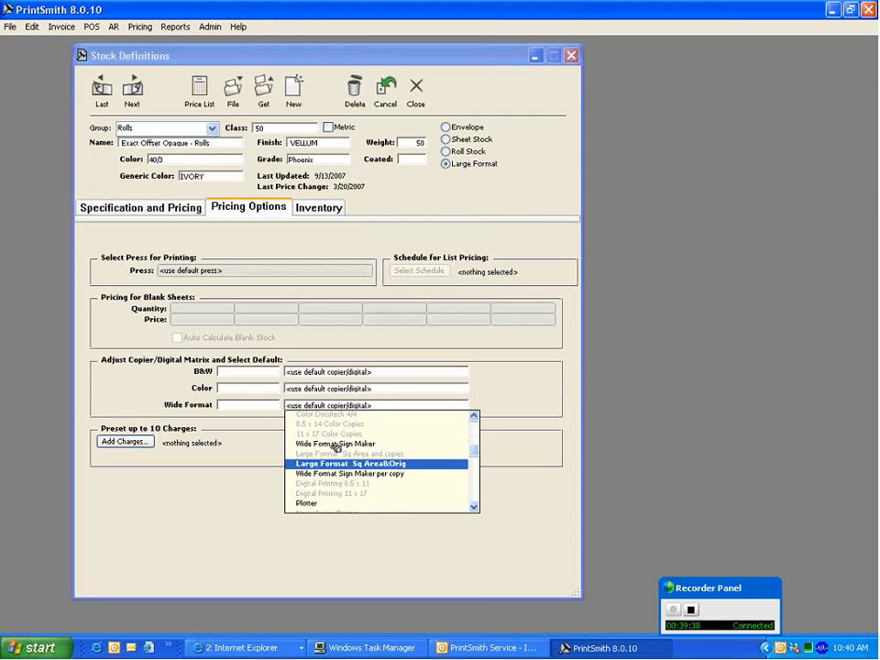
click(336, 445)
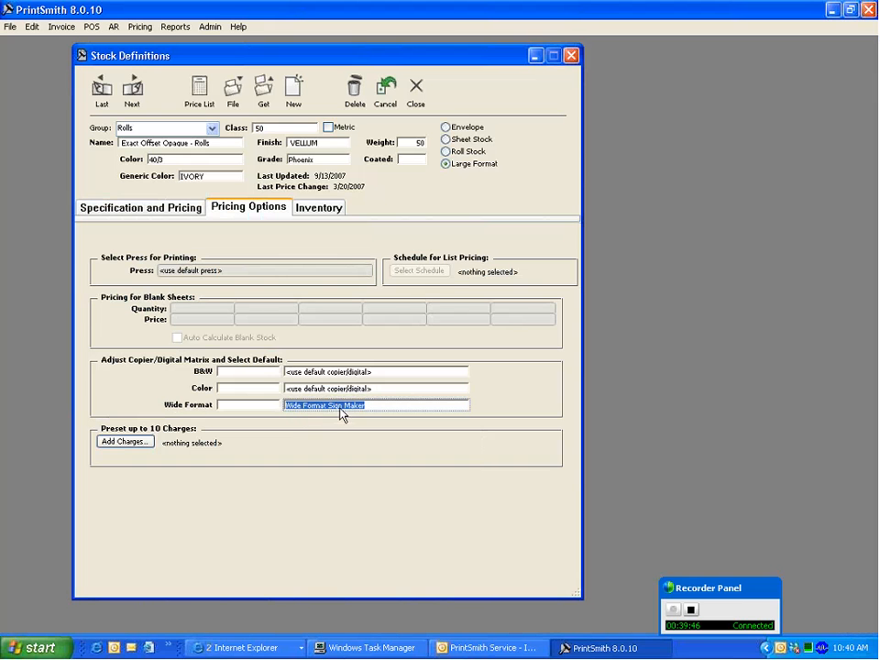
Review the Wide Format Sign Maker copier/digital definition alongside the Exact Offset Opaque roll's specification and pricing.
click(128, 210)
click(141, 26)
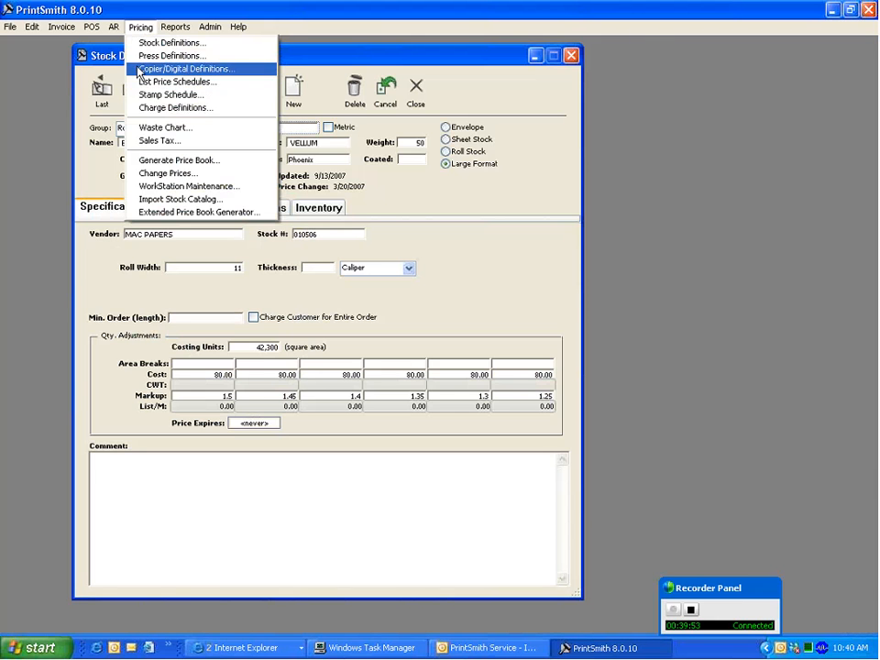
click(143, 68)
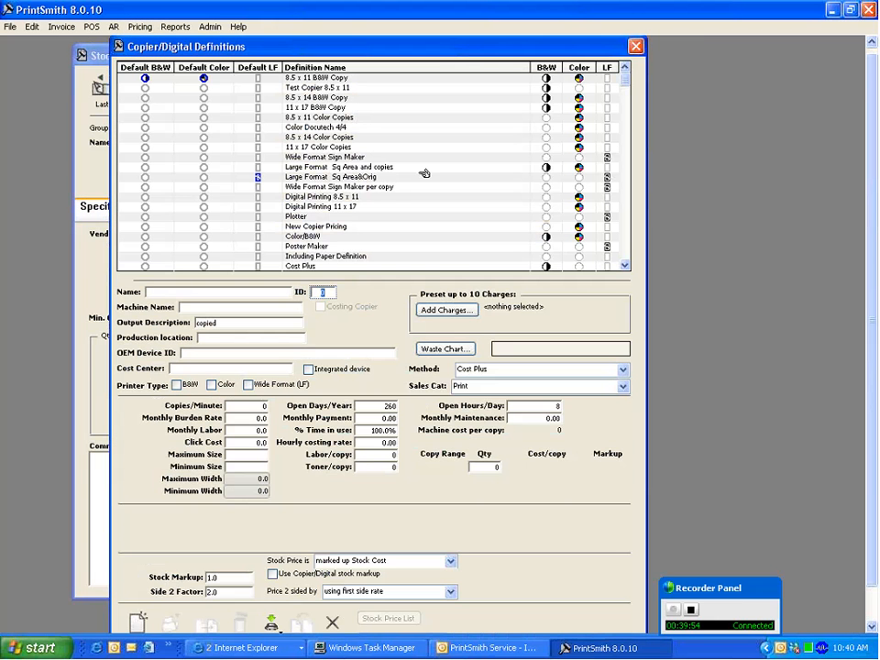
click(358, 158)
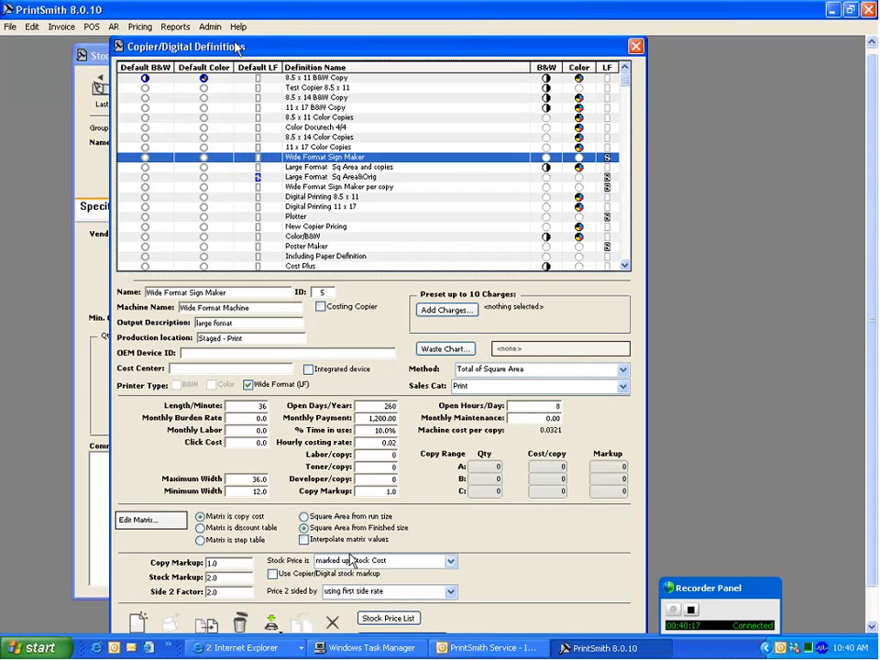
drag(400, 60, 565, 70)
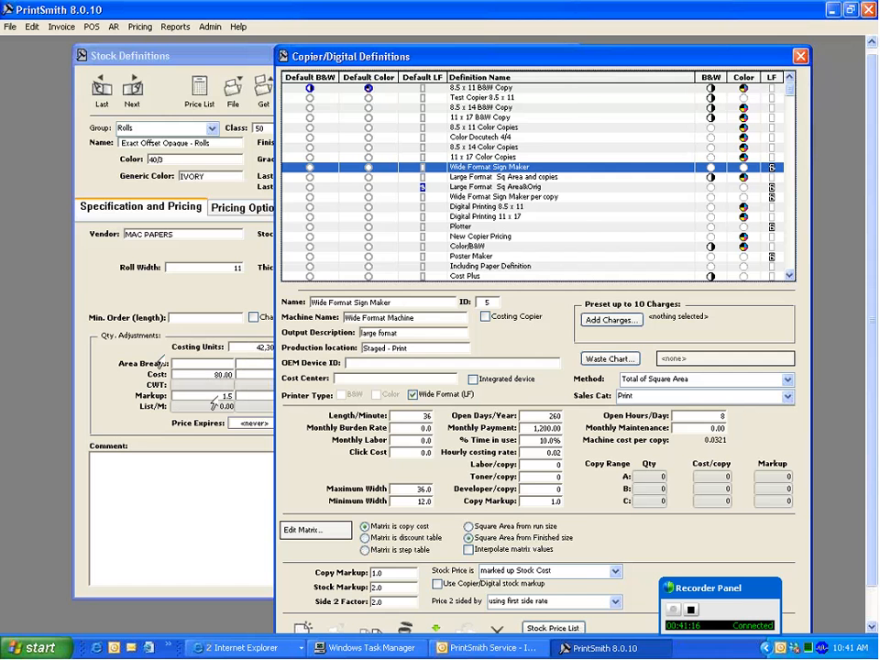
Close the Exact Offset Opaque stock definition and save its changes.
click(194, 70)
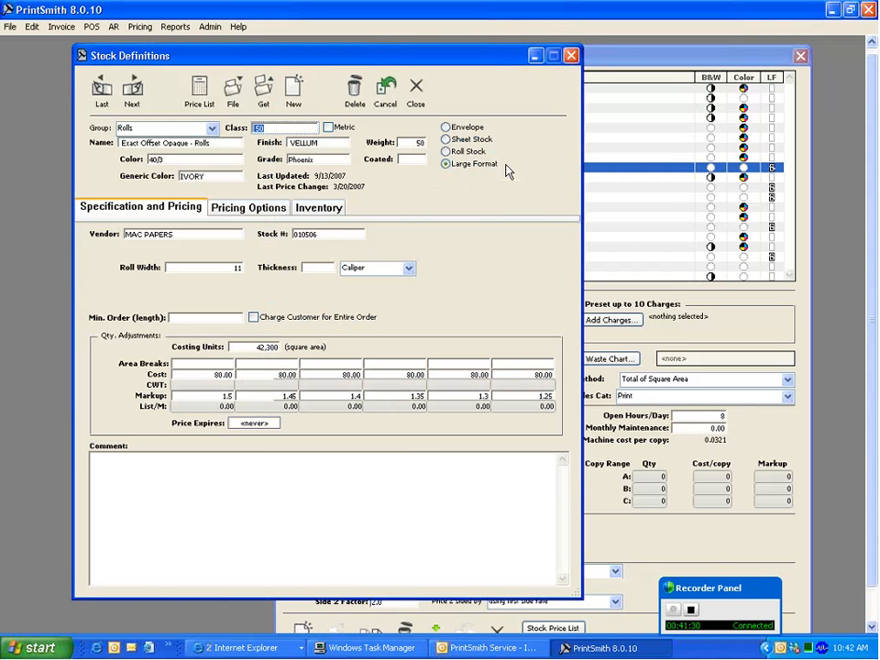
click(571, 55)
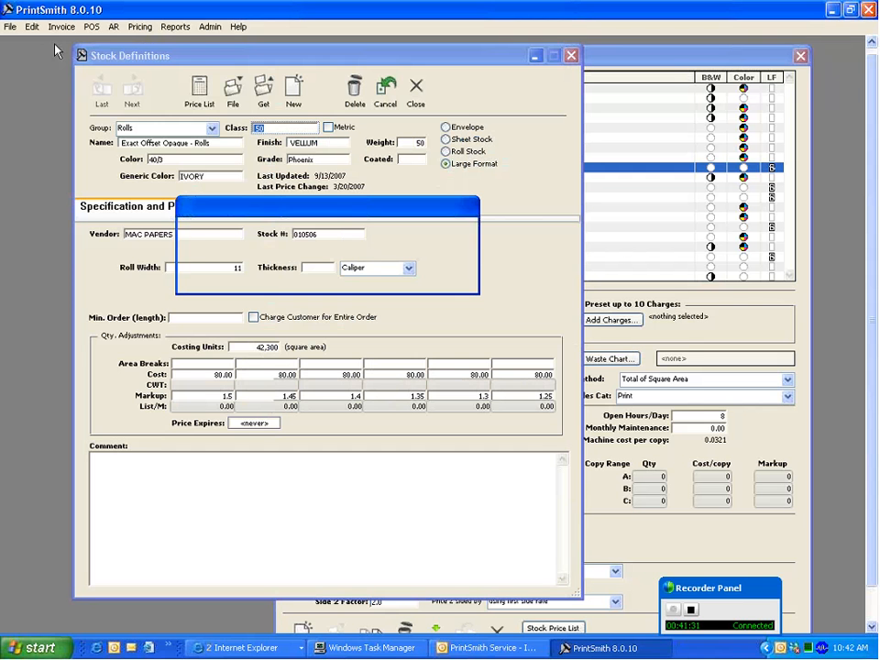
click(443, 275)
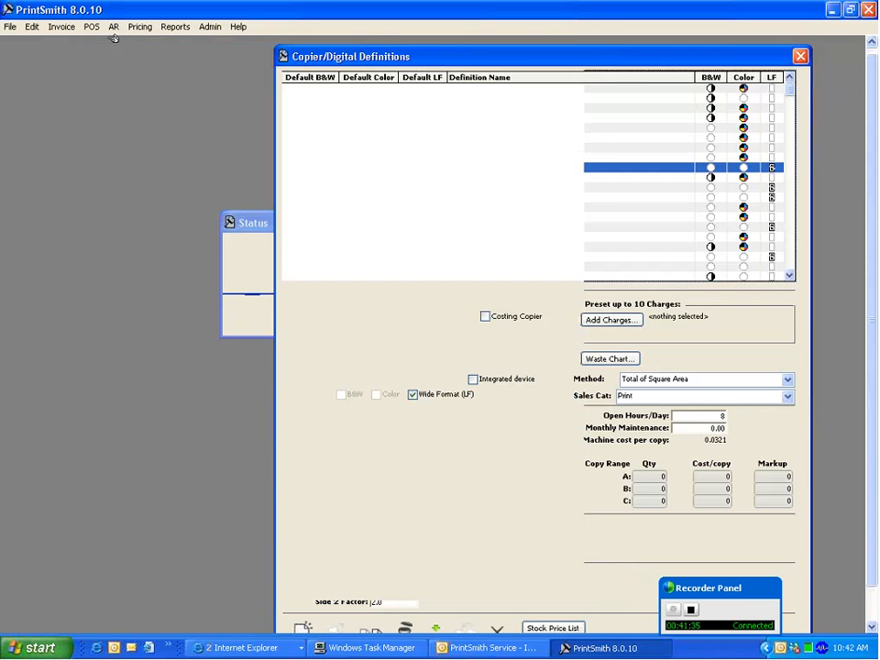
Look over the Roll Press definition and its roll-fed paper style in the press definitions, and close them.
click(138, 29)
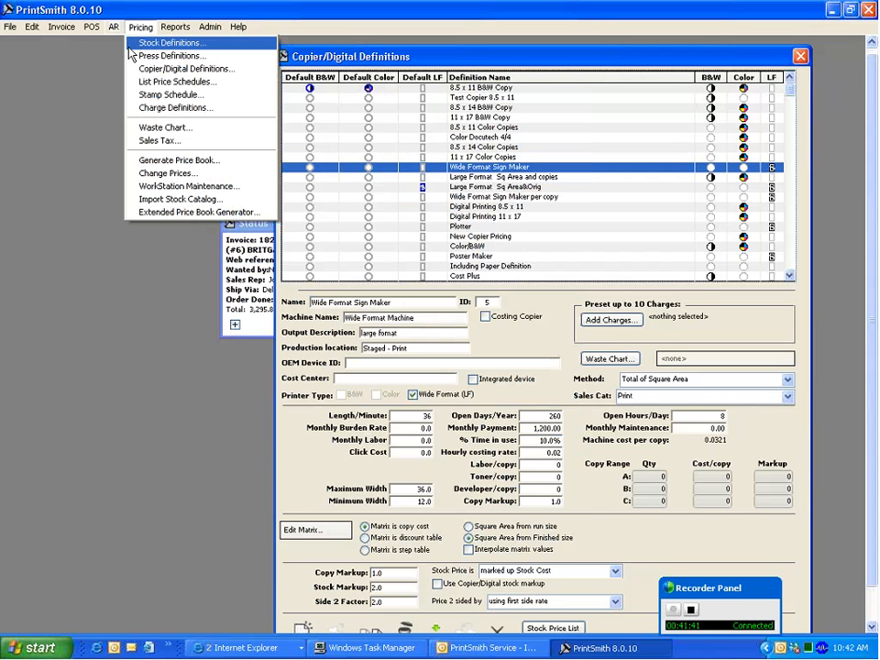
key(Escape)
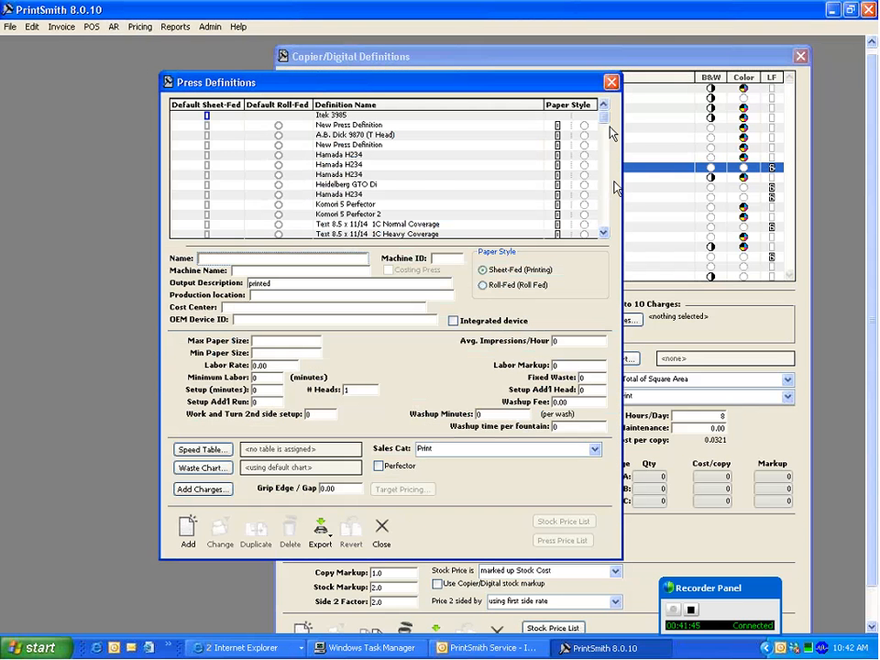
drag(603, 117, 582, 223)
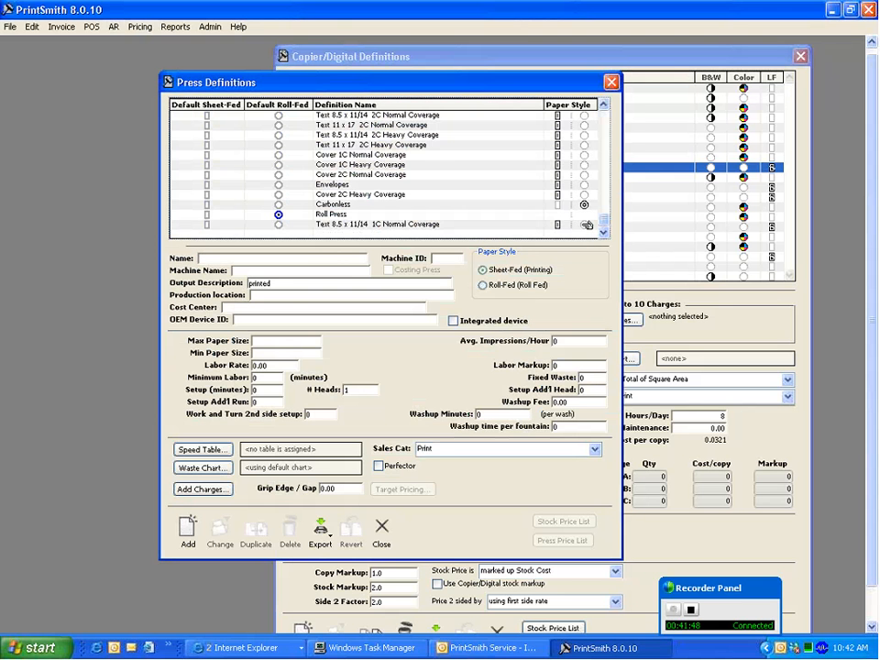
click(341, 214)
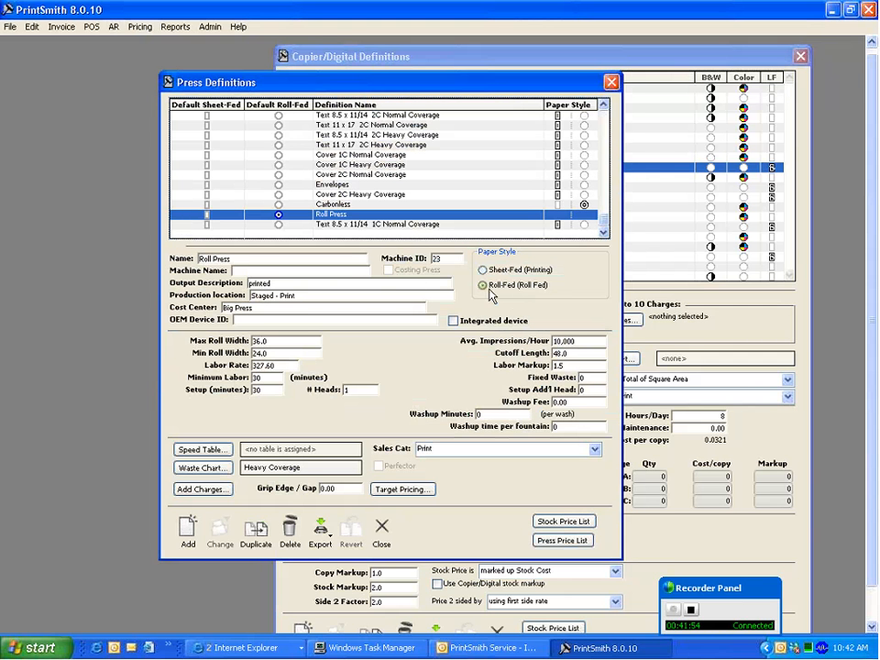
click(611, 82)
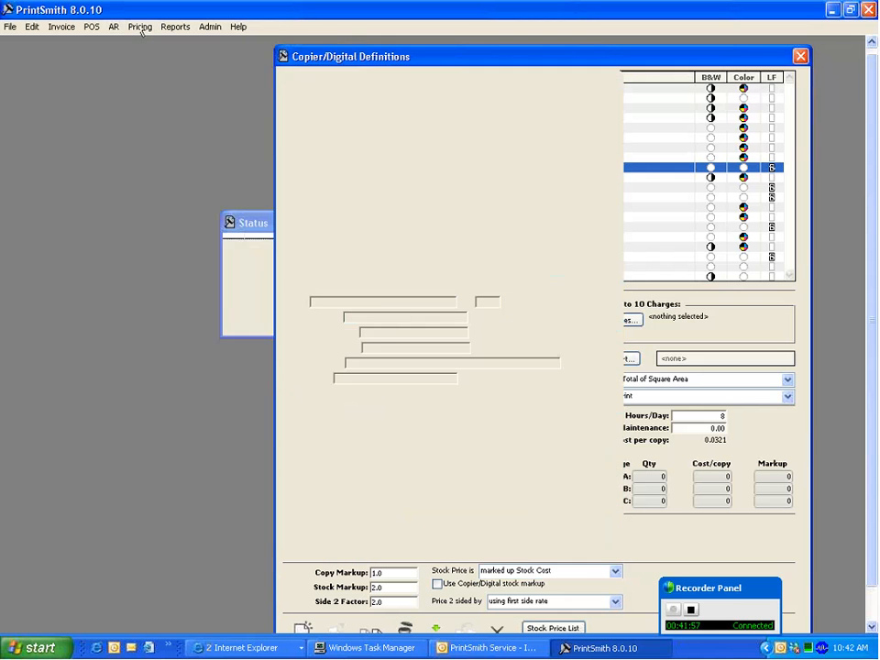
Reopen the stock definitions, review the Exact Offset Opaque roll's large format setup, and close them.
click(141, 29)
click(135, 42)
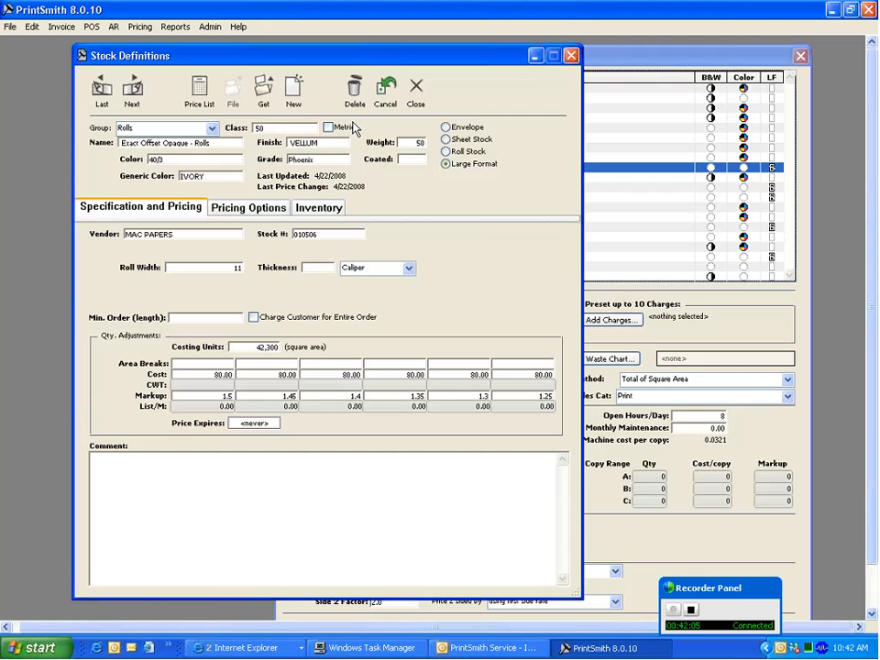
click(138, 27)
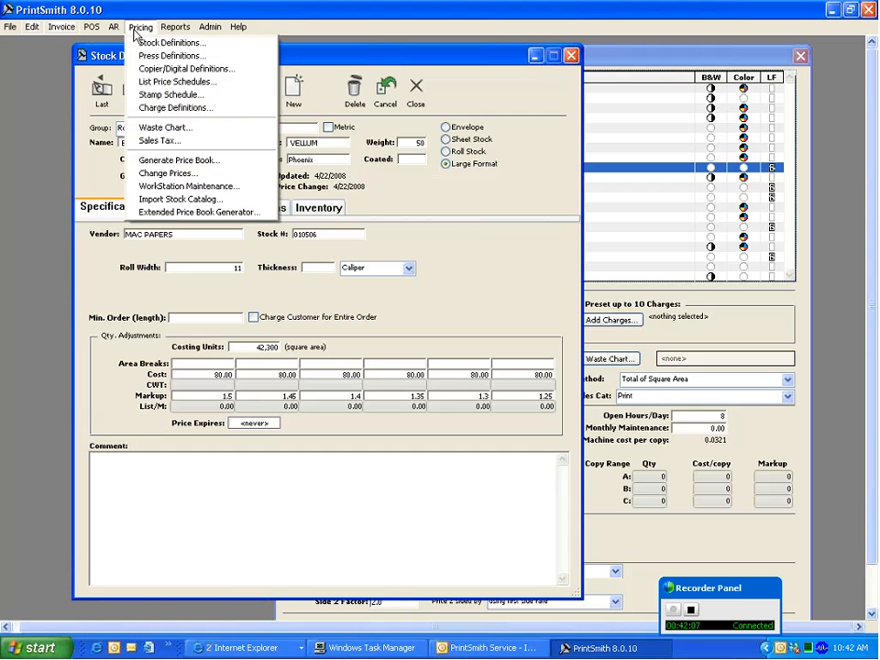
click(449, 218)
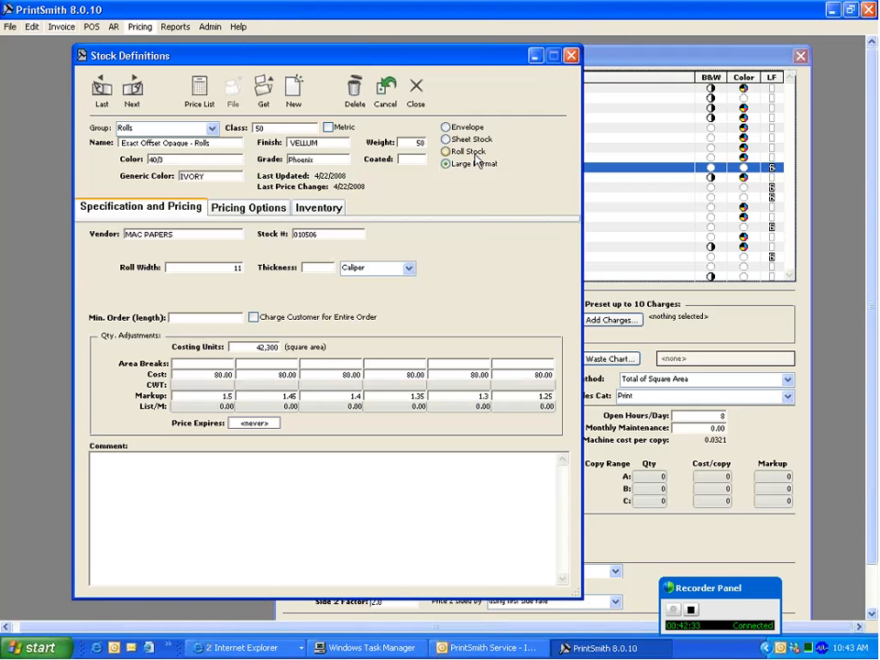
click(570, 55)
Open the stock order report and select the 60# Accent Opaque order for 25 sheets.
click(176, 27)
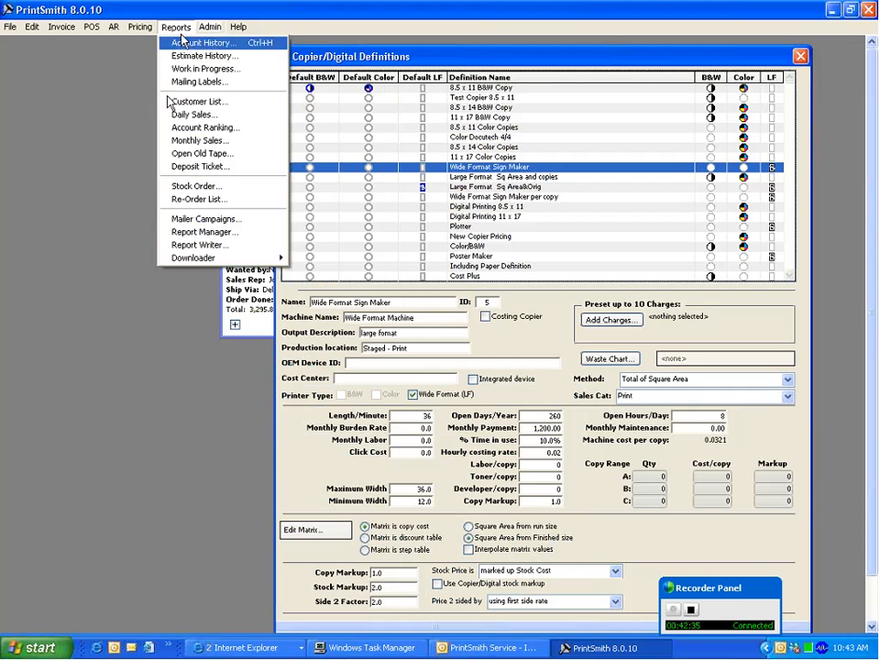
click(167, 188)
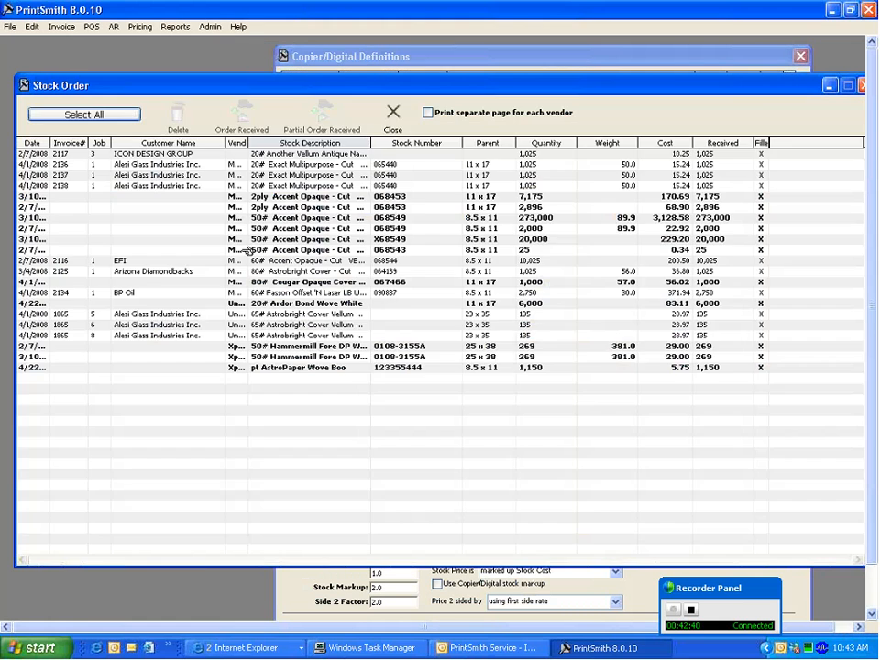
click(244, 250)
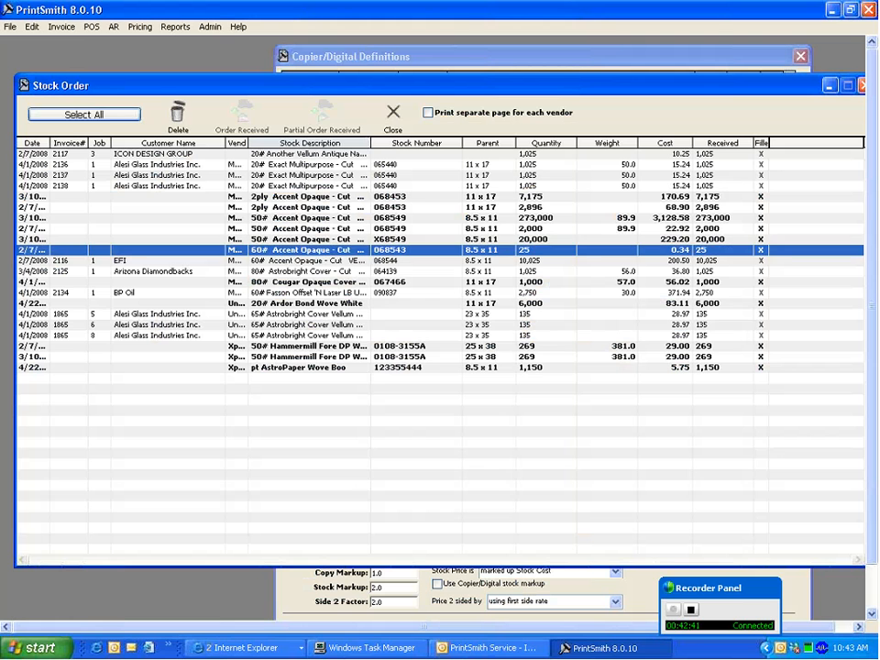
Delete the selected 60# Accent Opaque order from the stock order report and close the report.
click(178, 115)
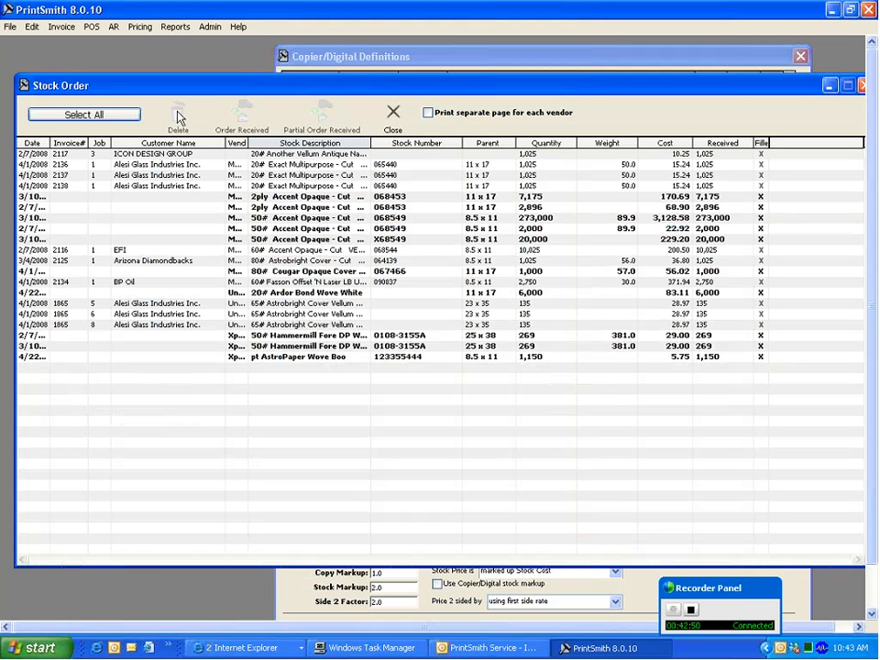
click(860, 87)
Order 5,000 sheets of 70# Exact Offset Opaque - Cut in NATURAL, 8.5 x 14, and close the stock ordering window.
click(175, 26)
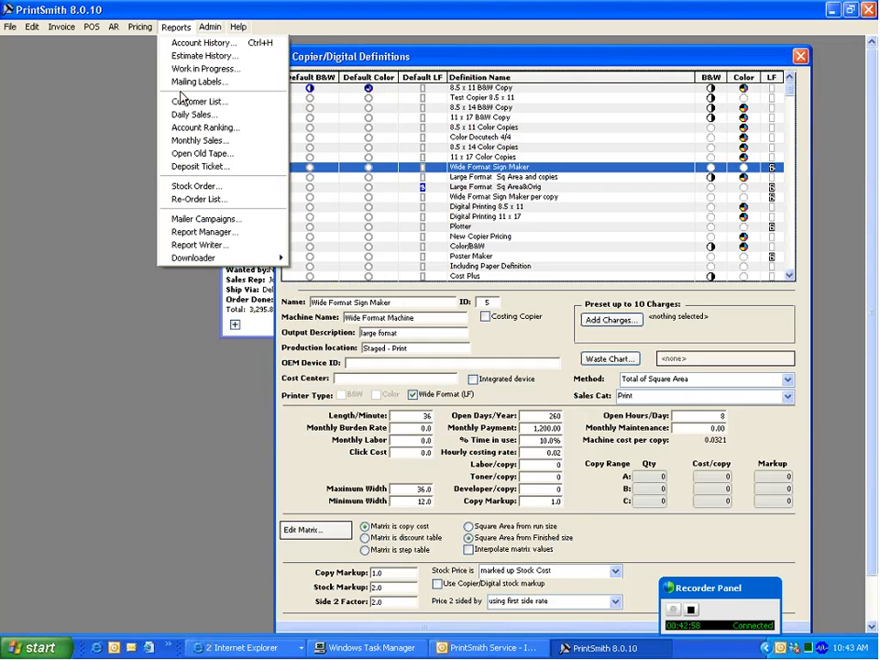
mouse_move(210, 27)
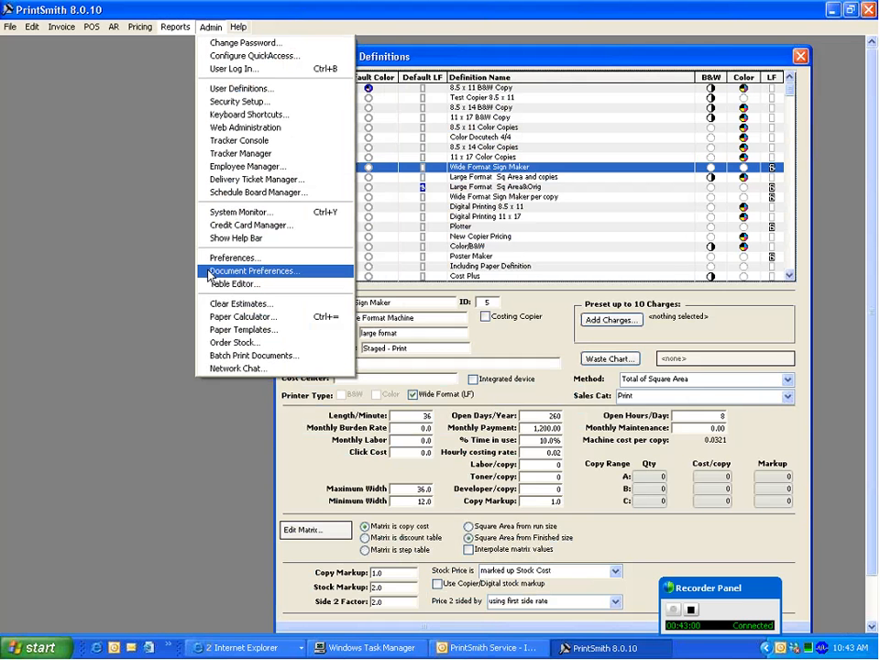
click(211, 345)
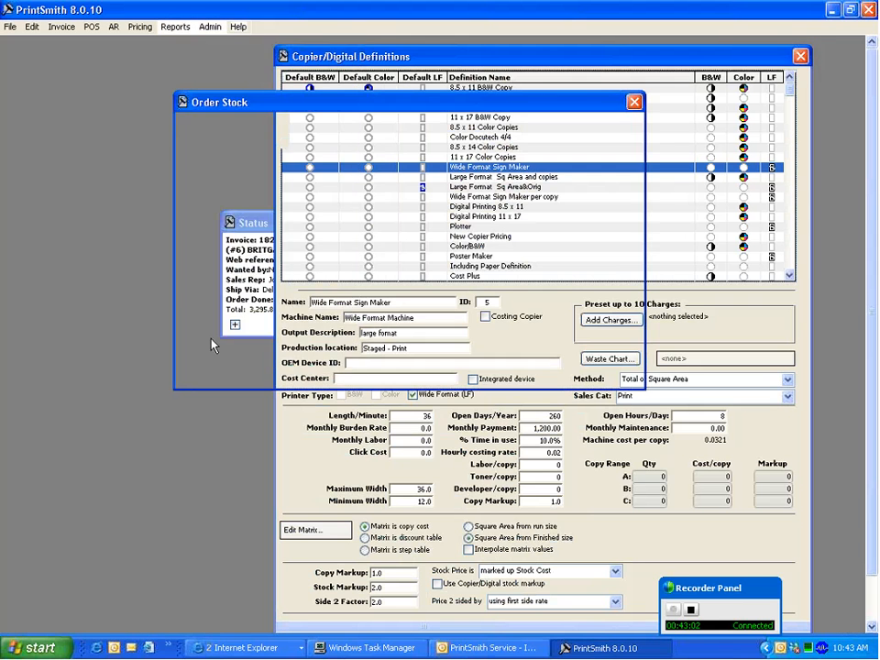
click(334, 137)
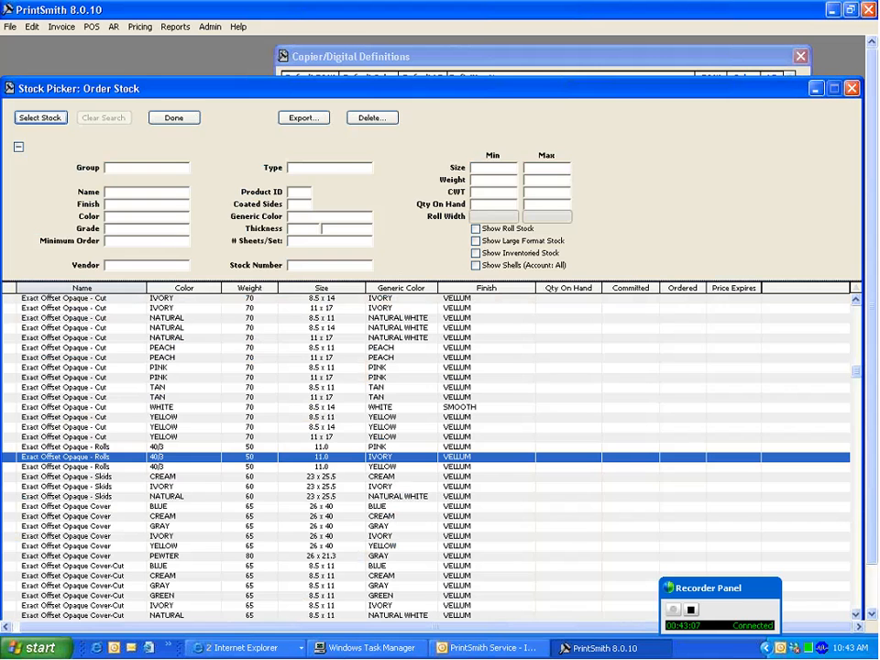
click(254, 328)
double_click(253, 330)
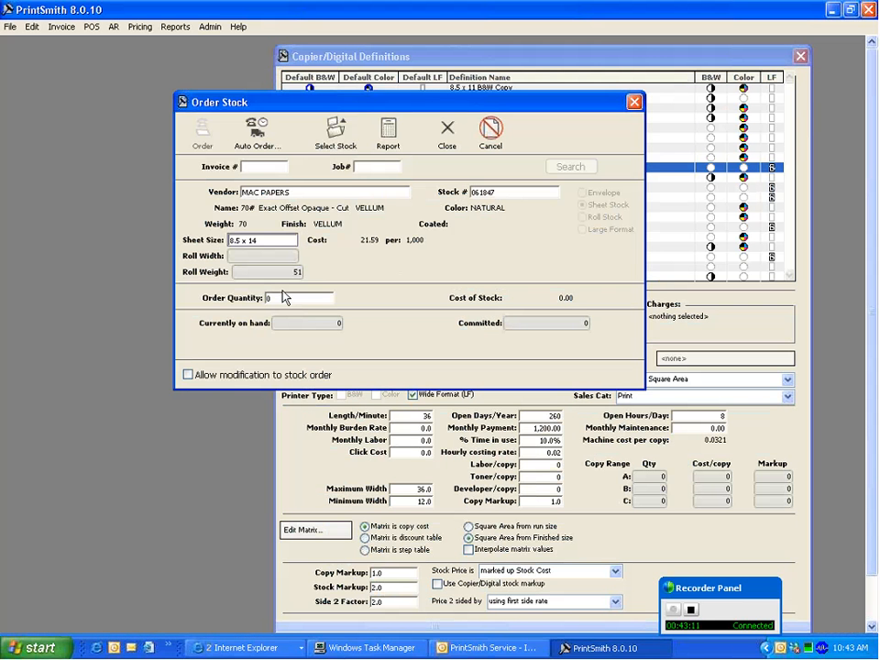
click(270, 298)
text(5000)
click(202, 138)
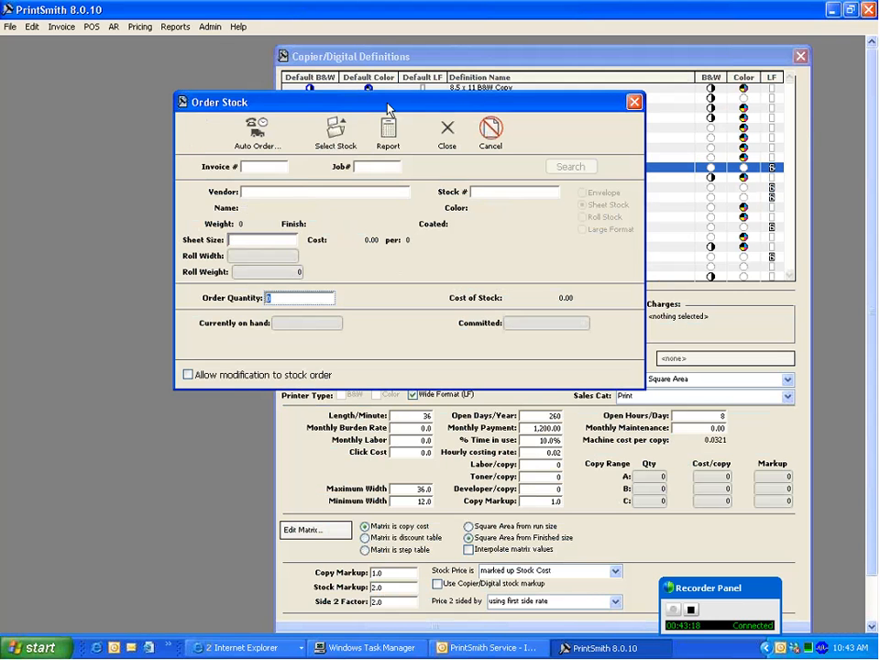
click(634, 104)
Open the pending invoice offered by default and place a stock order from its printing job.
click(62, 26)
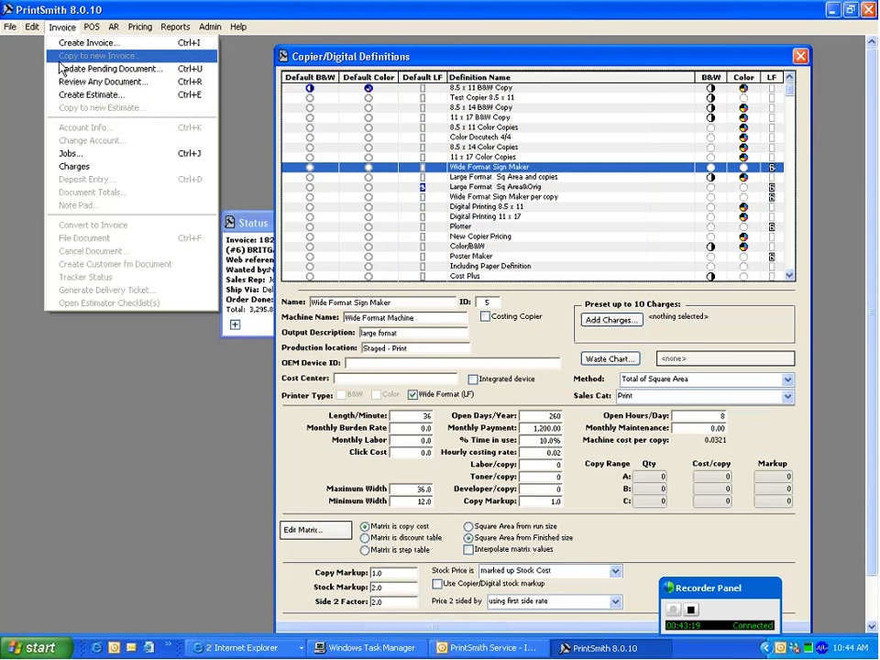
click(60, 68)
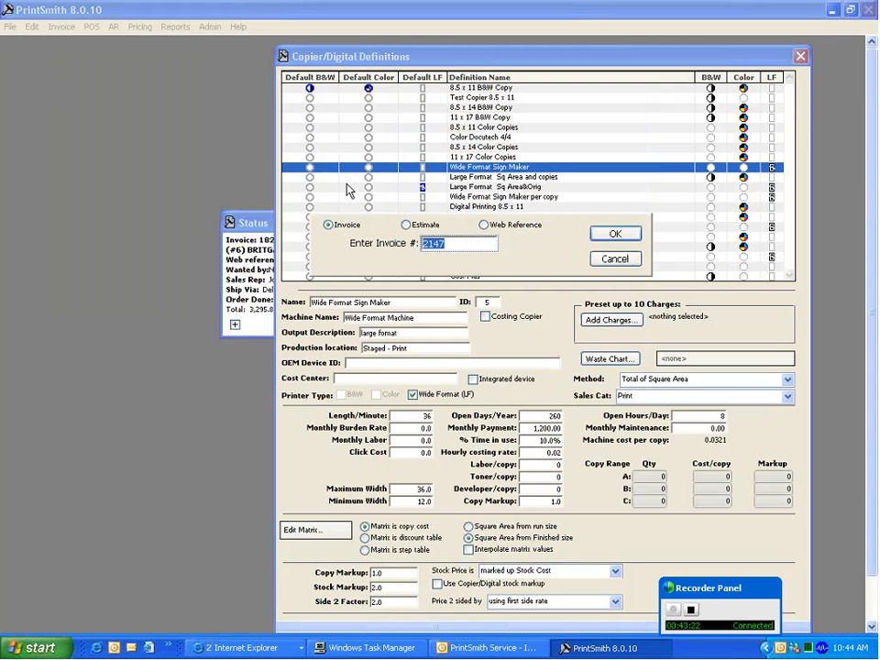
click(610, 234)
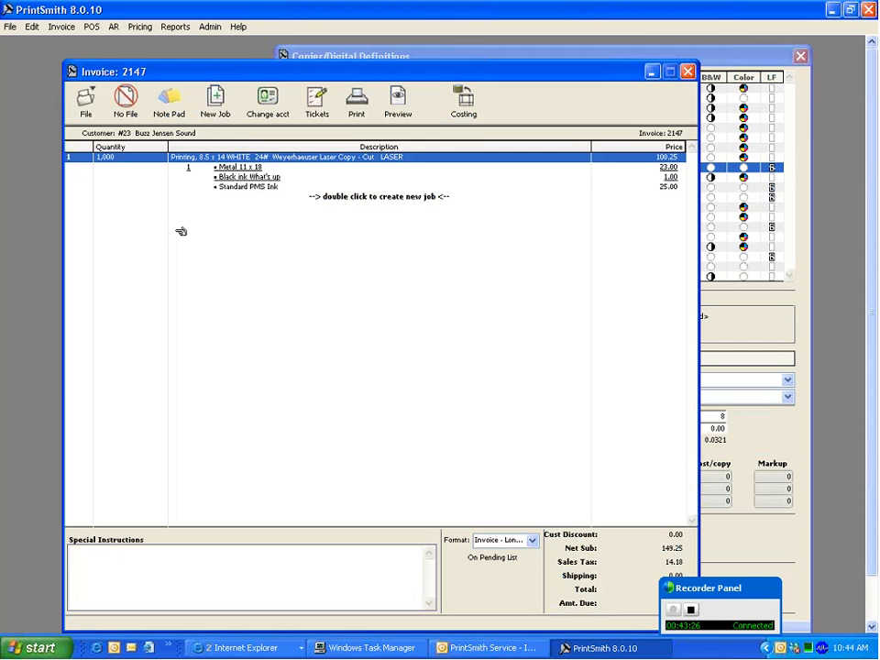
double_click(178, 157)
key(Return)
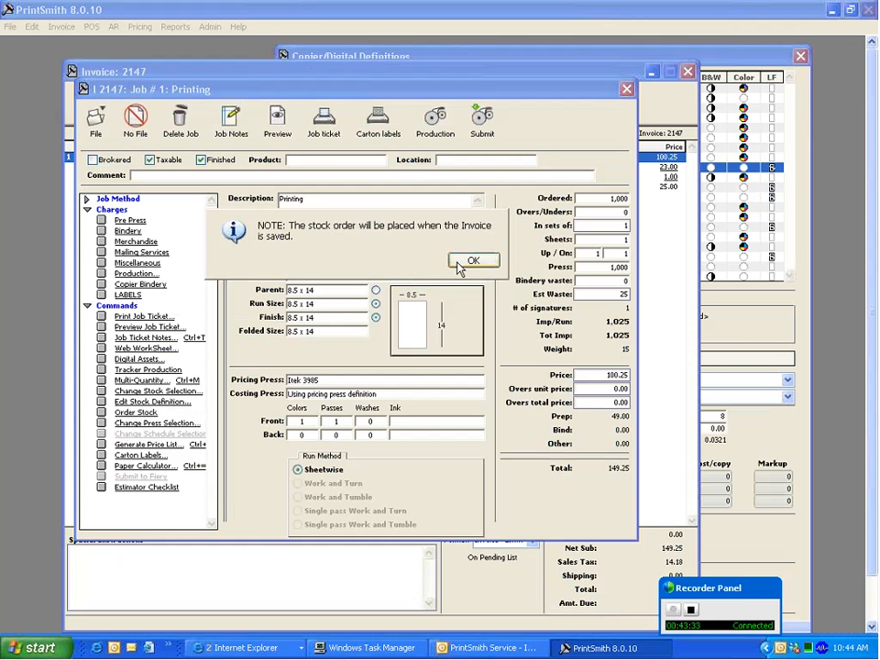
click(466, 257)
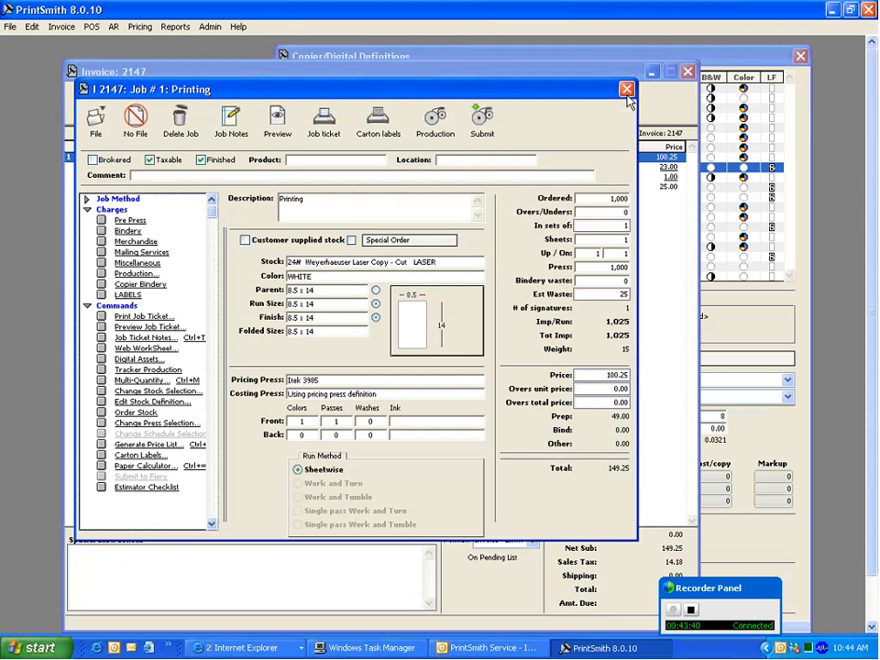
Close the printing job and its invoice, saving the invoice changes.
click(627, 89)
click(487, 280)
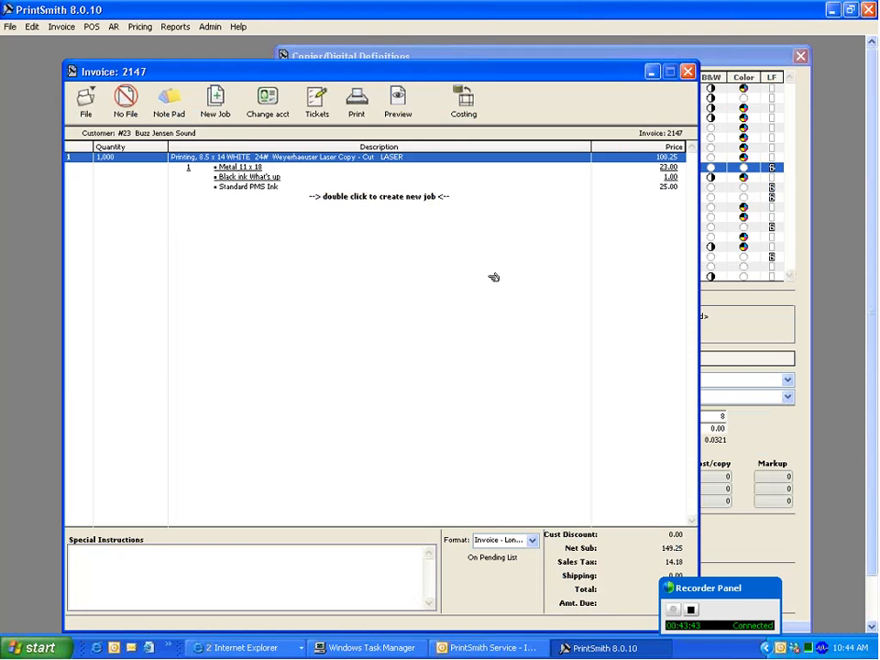
click(685, 73)
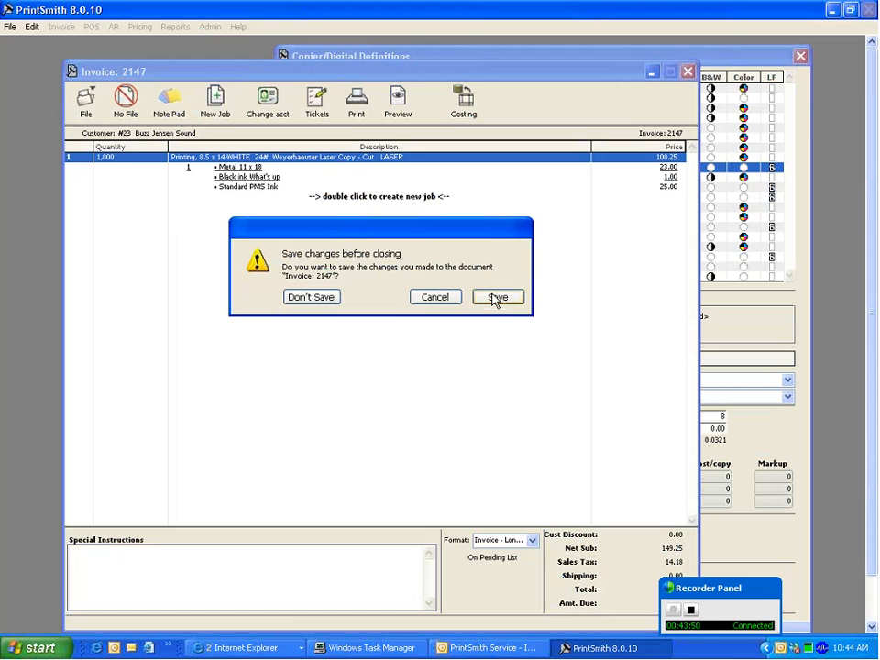
click(495, 298)
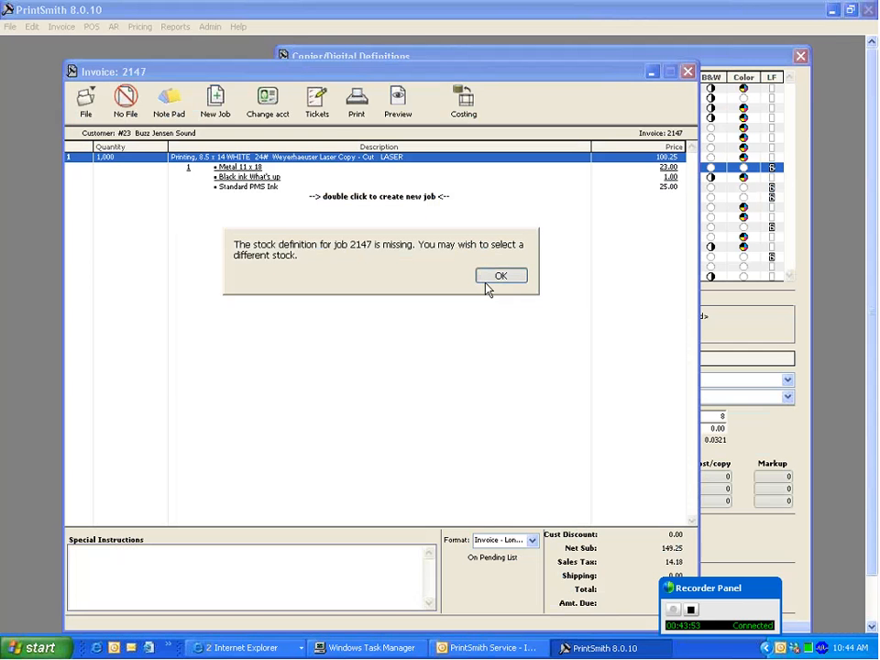
click(487, 281)
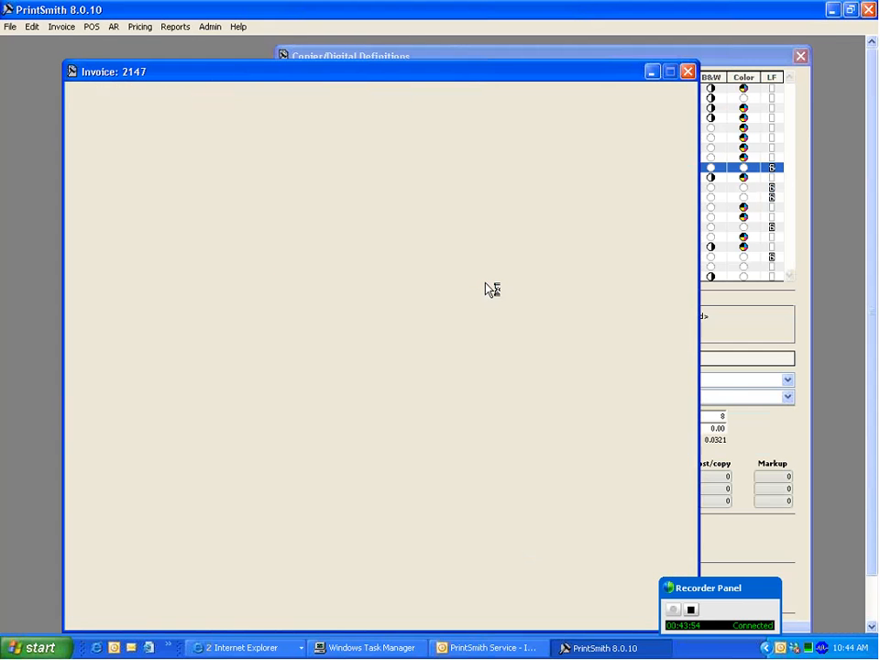
Close the invoice status window and the Copier/Digital Definitions.
click(256, 231)
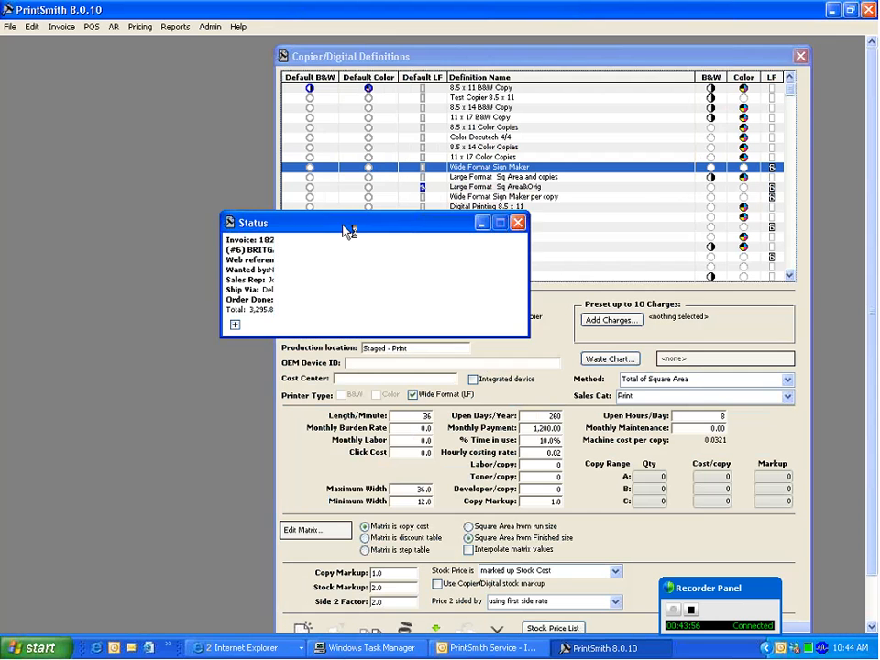
click(518, 222)
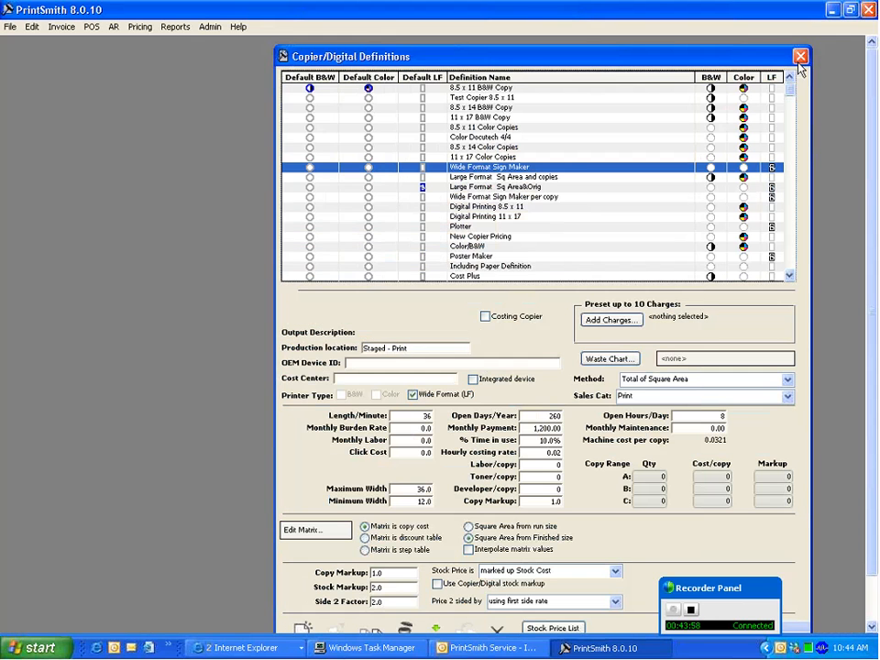
click(800, 58)
Reopen the stock order report, delete all the listed orders, and minimize the report.
click(183, 31)
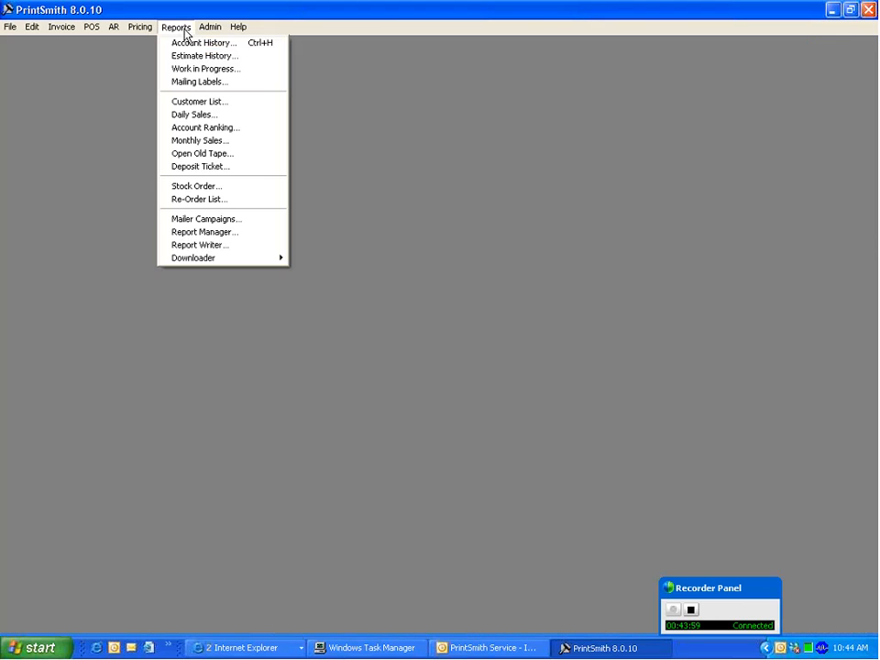
click(170, 189)
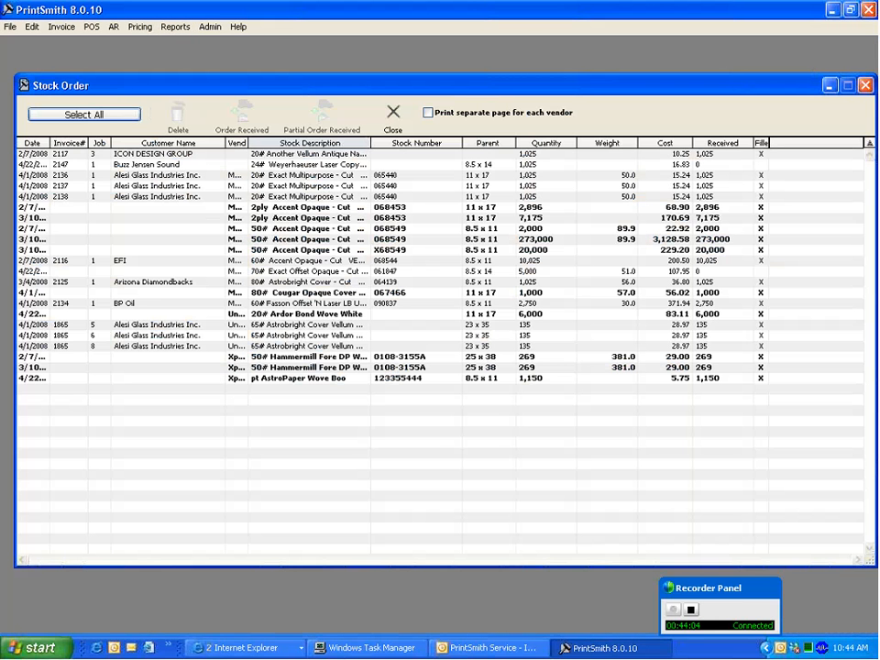
click(127, 114)
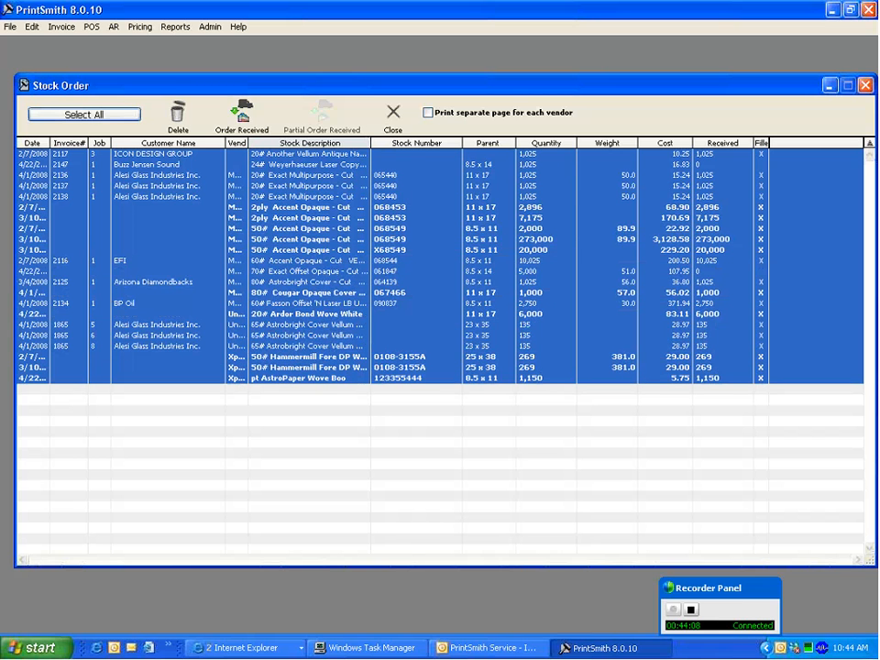
click(169, 119)
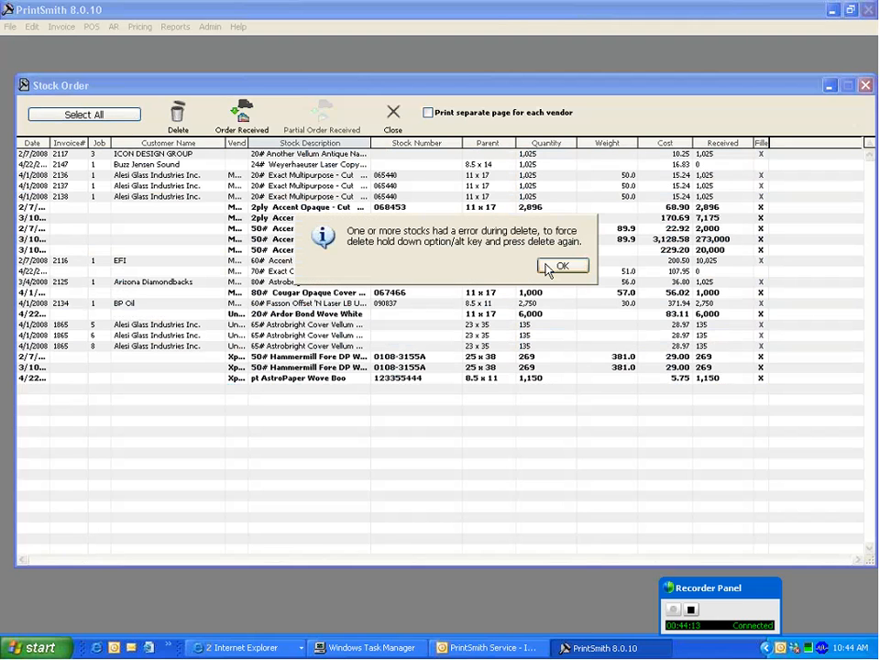
click(550, 266)
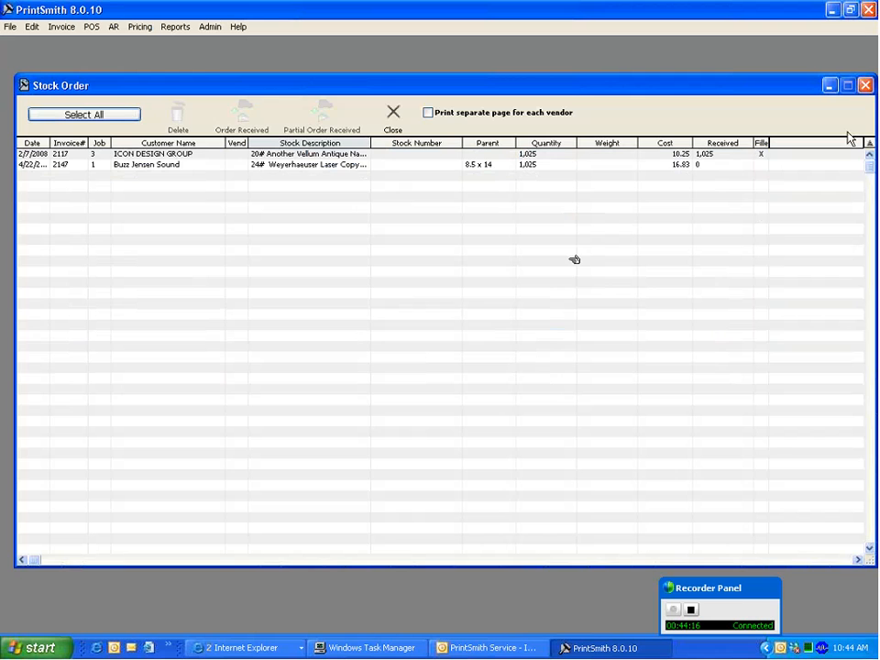
click(828, 87)
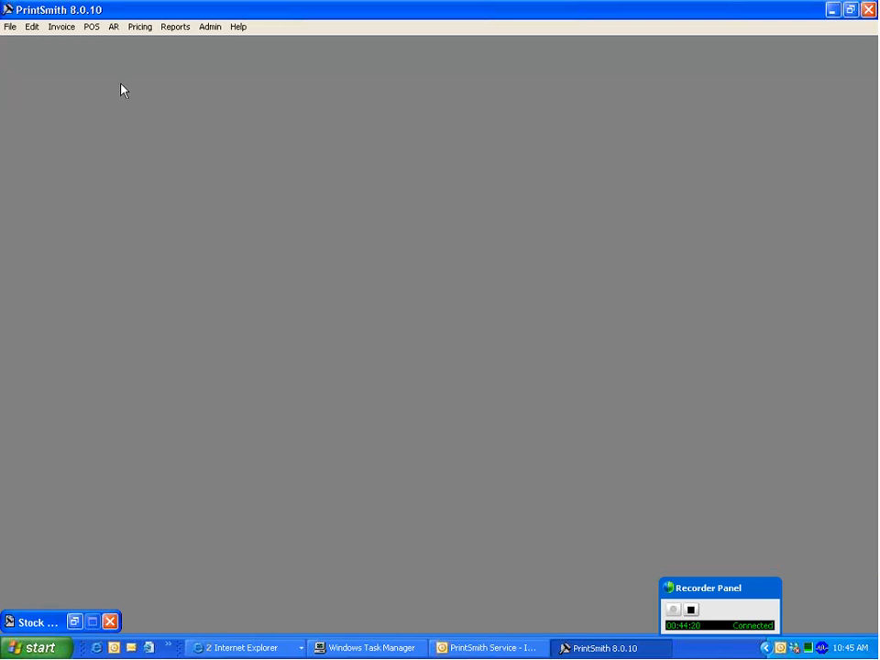
Filter the stock definitions to inventoried stock and open the inventory details of the 60# Accent Opaque, WHITE, 8.5 x 11.
click(172, 28)
mouse_move(139, 28)
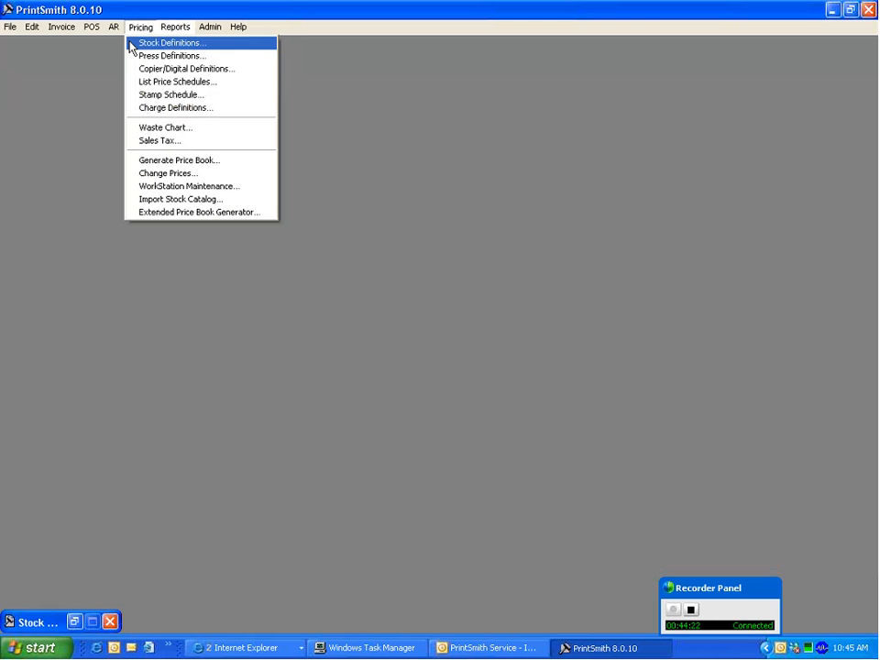
click(132, 45)
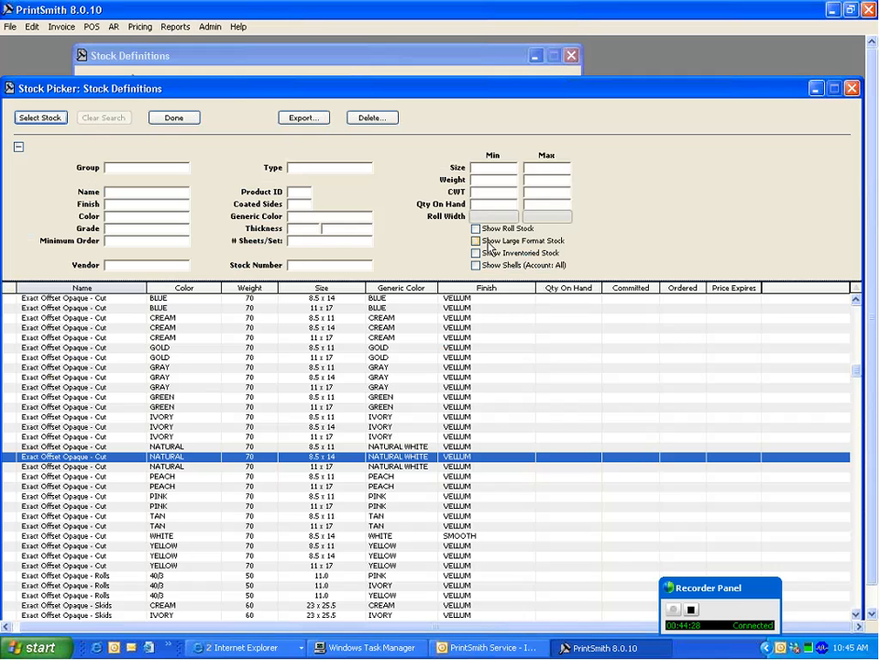
click(476, 253)
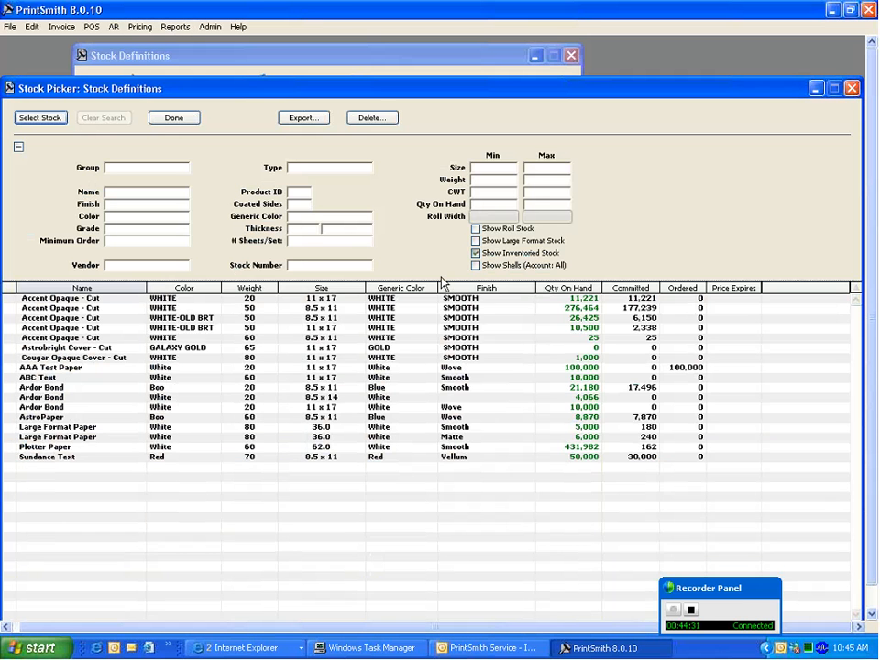
double_click(278, 338)
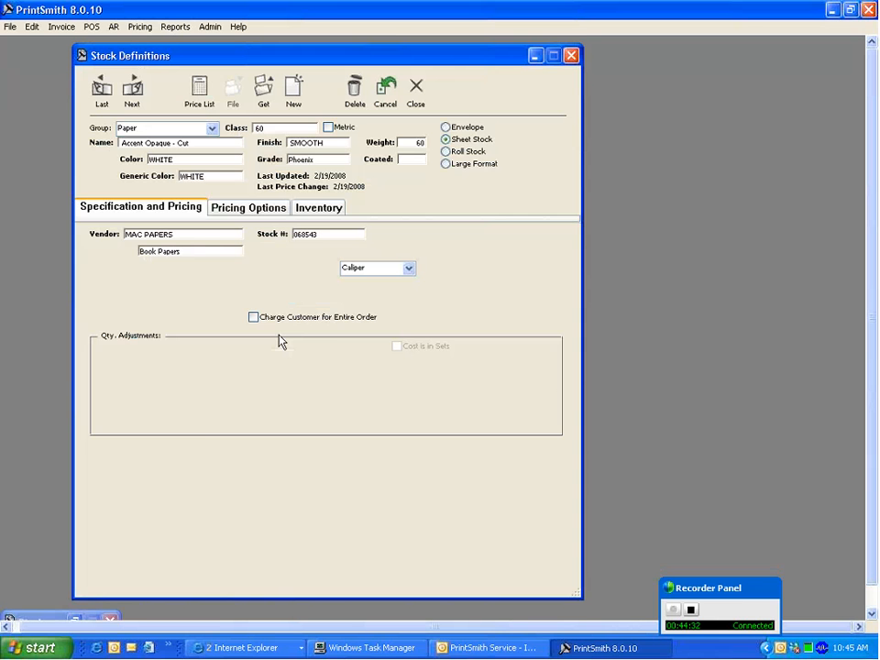
click(311, 210)
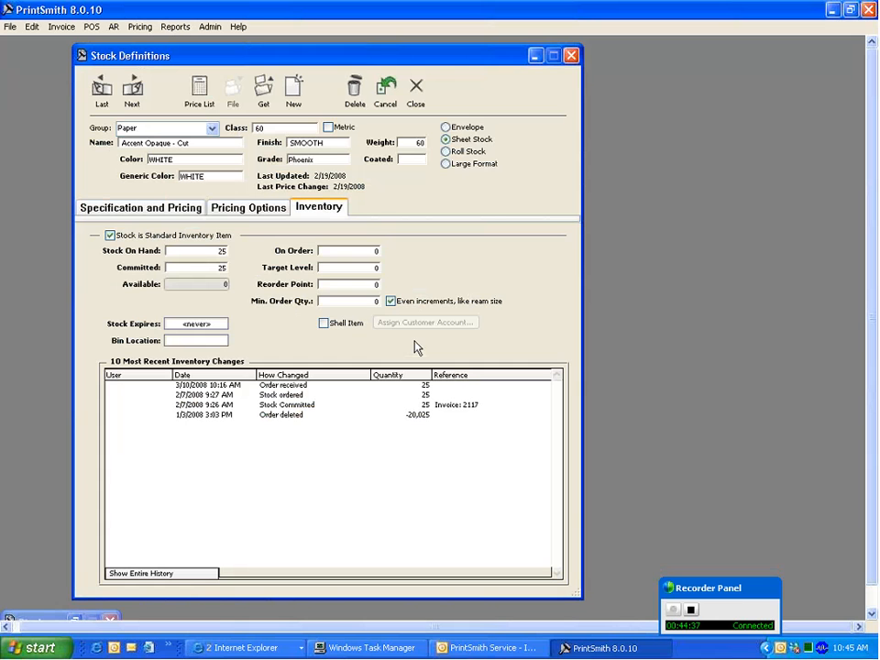
Set the 60# Accent Opaque's stock on hand to 2,500.
click(211, 253)
text(2500)
key(Return)
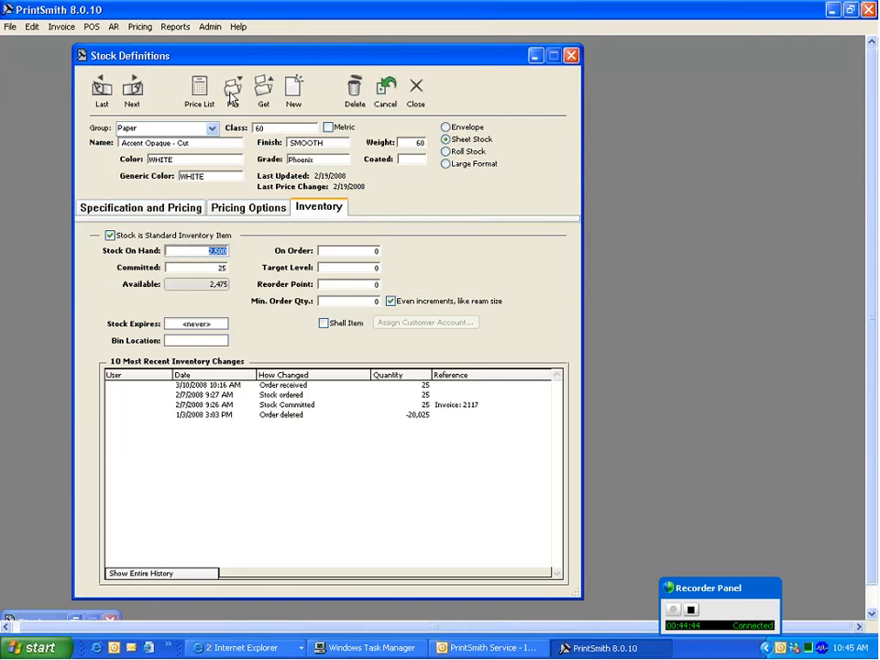
Reload the 60# Accent Opaque stock from the stock picker and select its most recent inventory change.
click(265, 97)
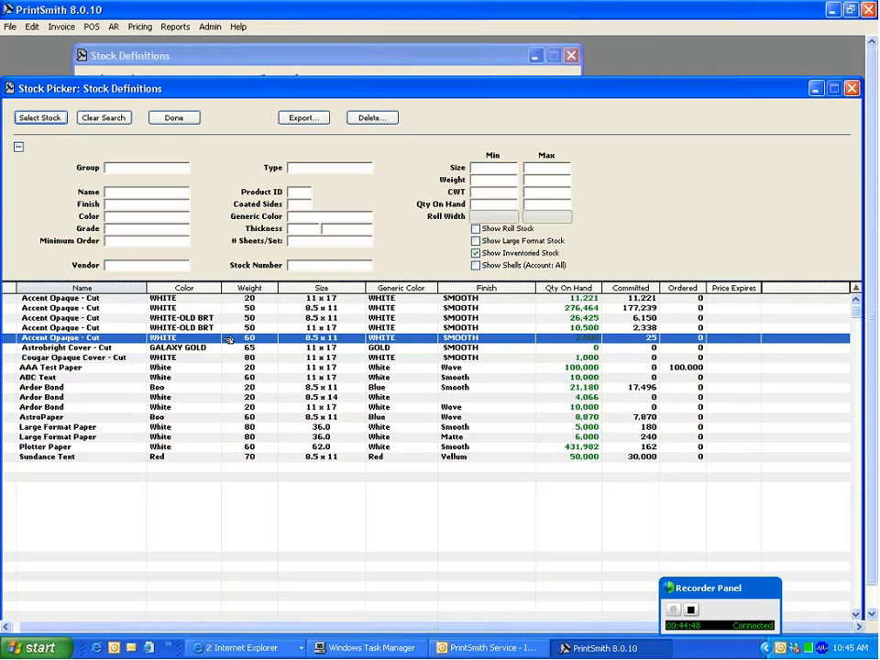
double_click(230, 339)
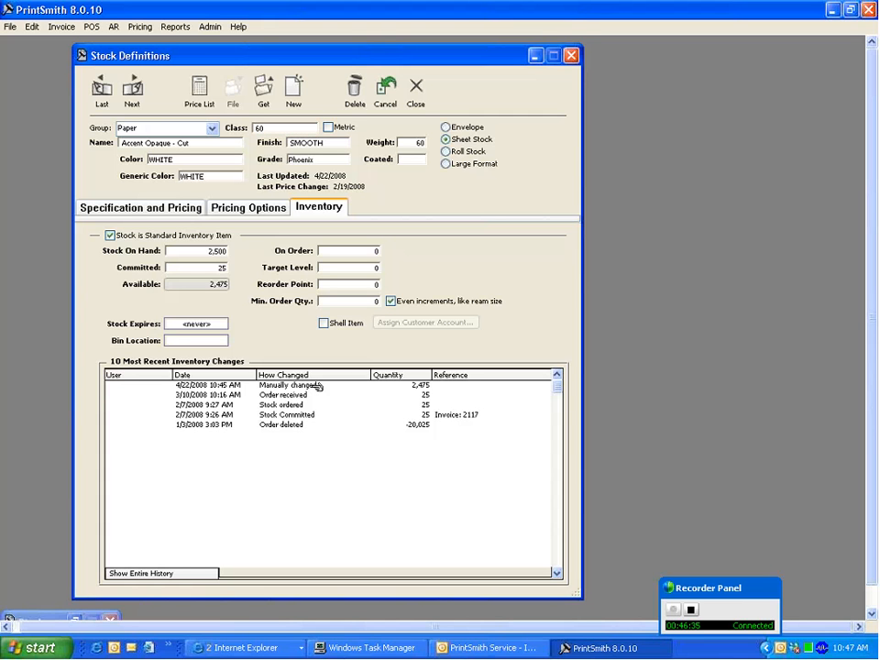
click(317, 386)
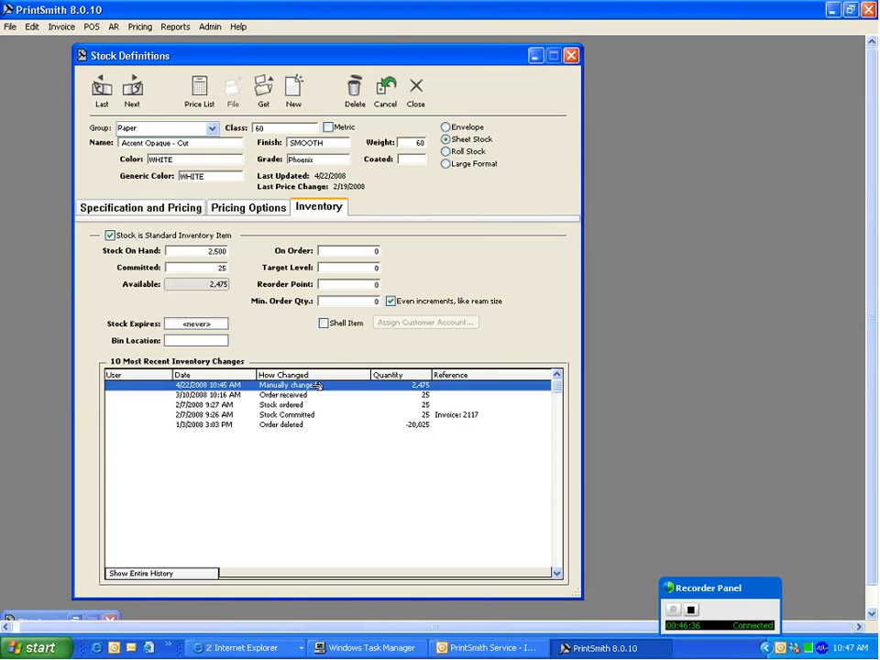
Show the stock's specification and pricing details and place the cursor in its comment area.
click(162, 211)
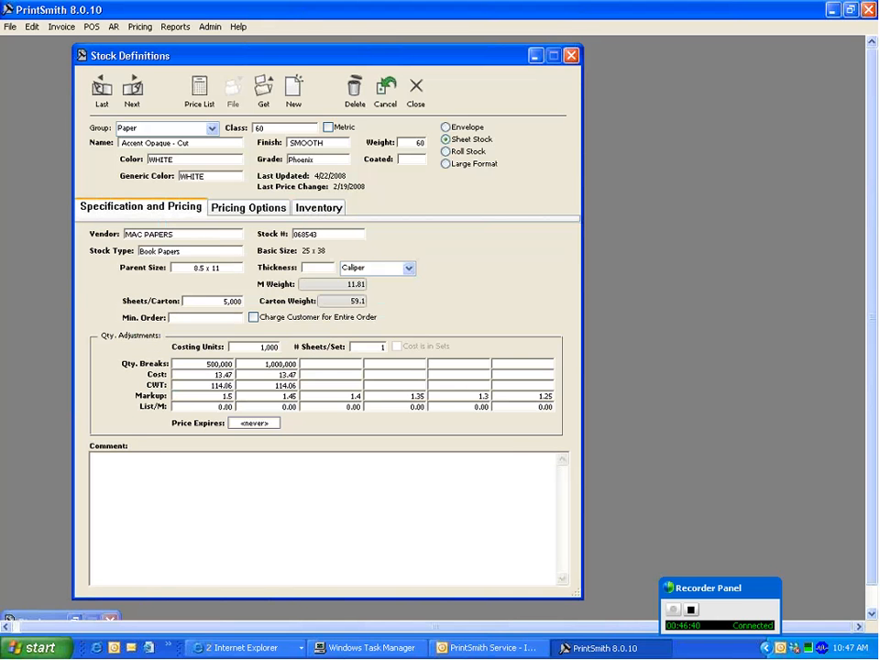
click(113, 483)
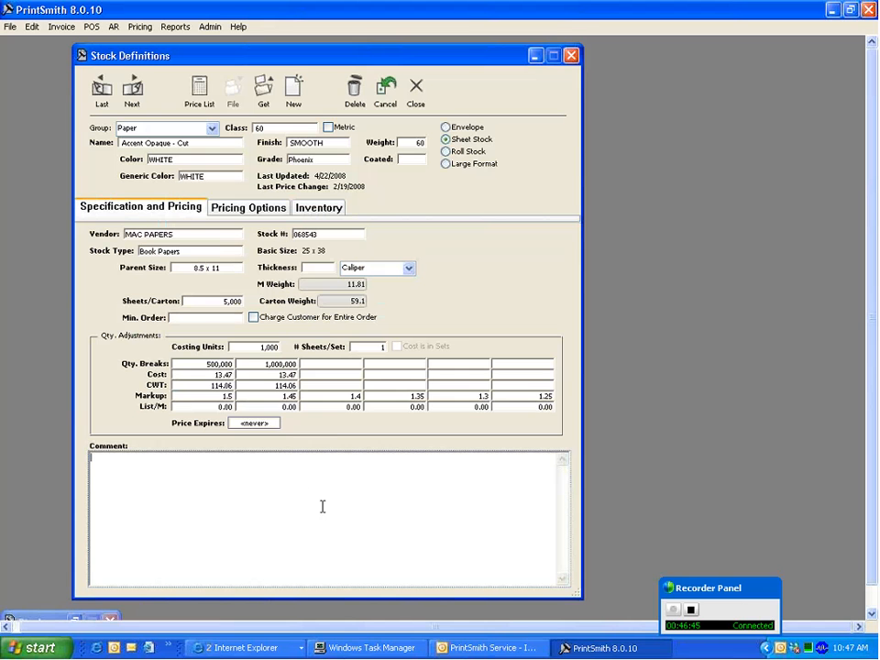
Review the 60# Accent Opaque's inventory, specification and pricing option details, and close the stock definition.
click(328, 211)
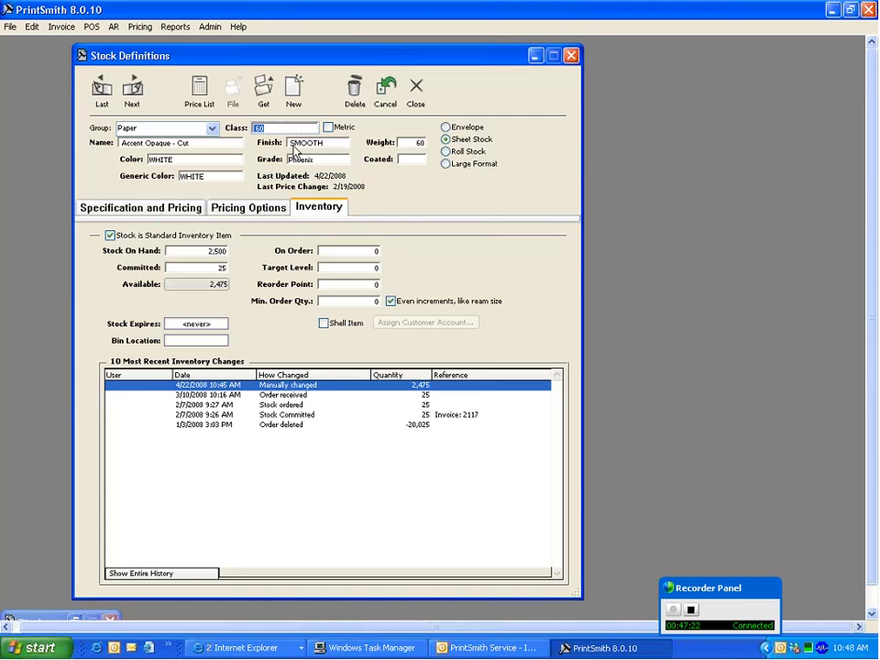
drag(380, 57, 389, 54)
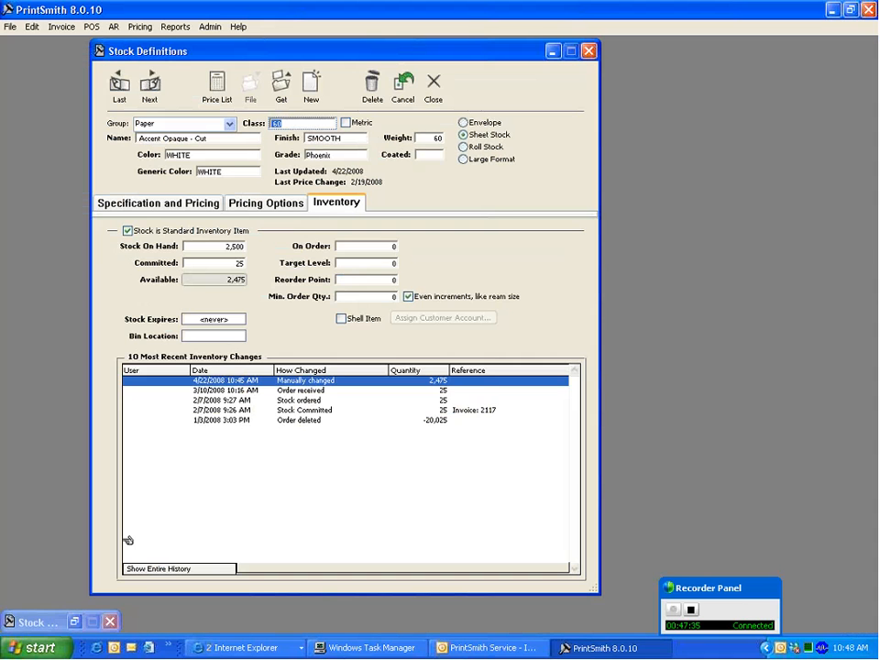
click(156, 205)
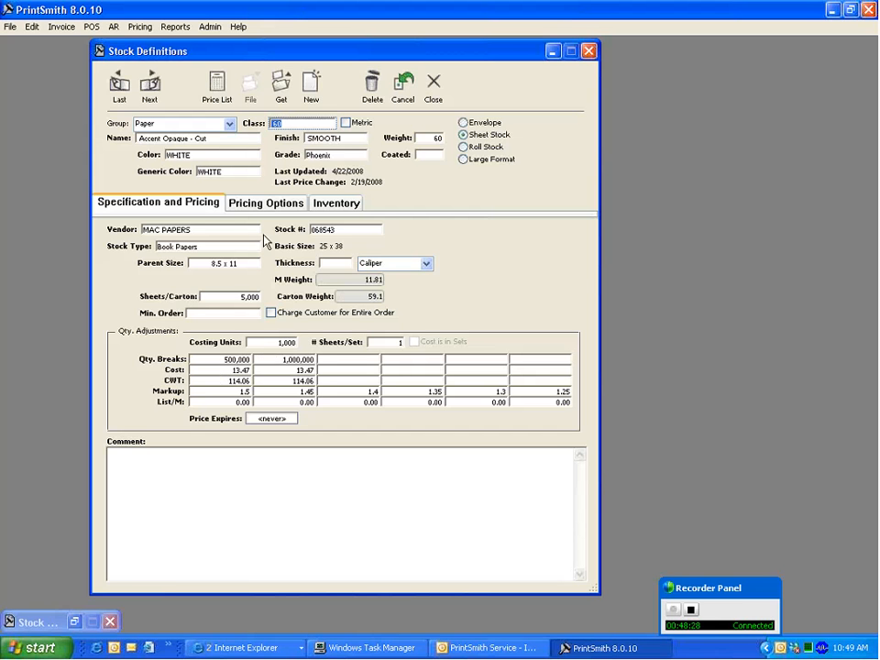
click(266, 202)
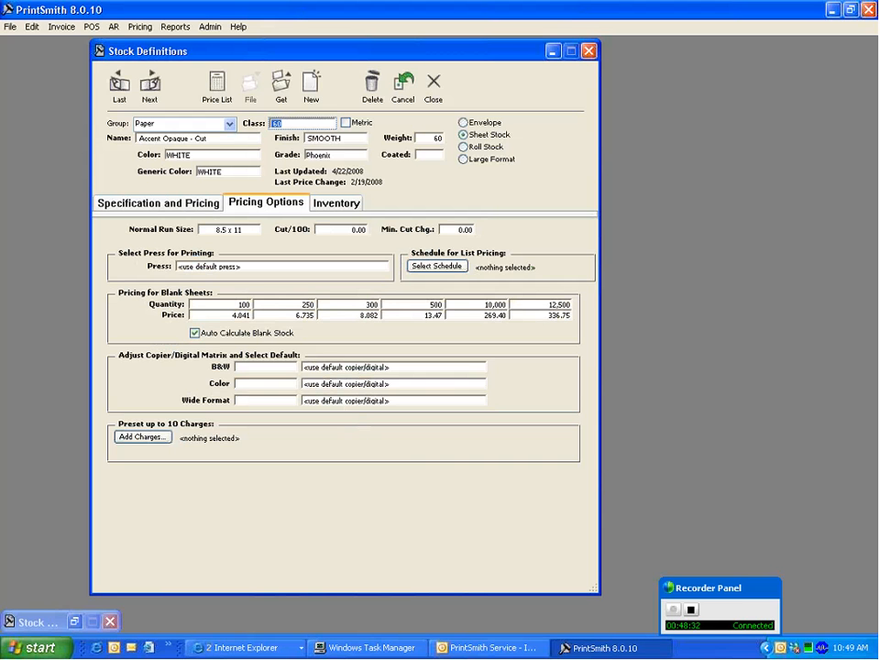
click(351, 207)
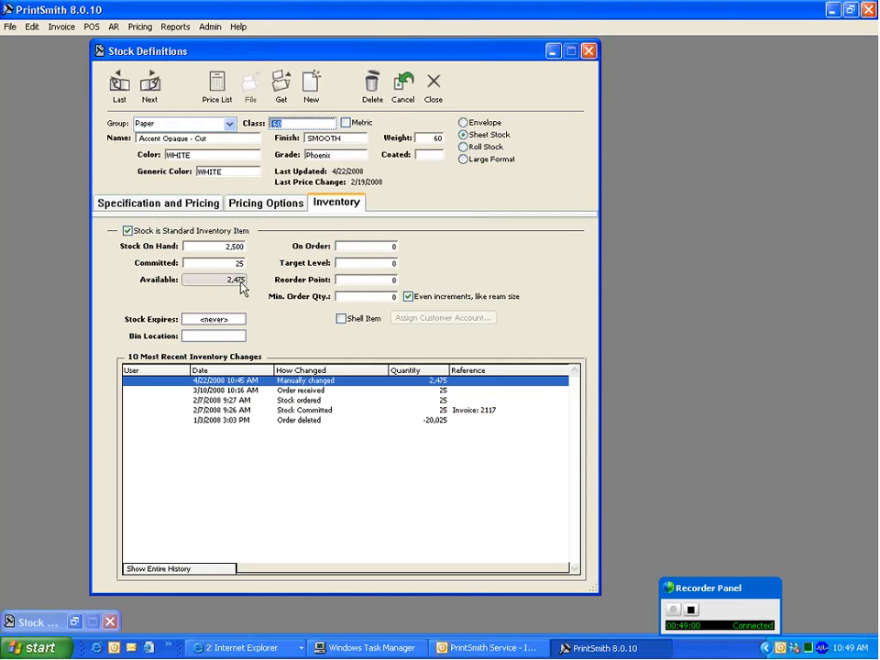
click(589, 51)
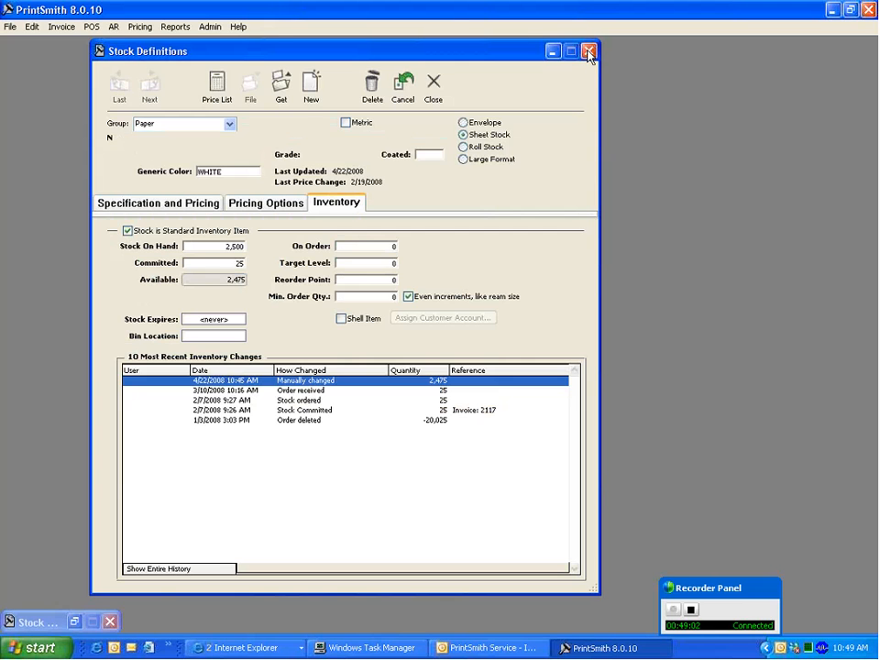
Open the stock catalog import and view the record data fields of the Xpedx format.
click(140, 27)
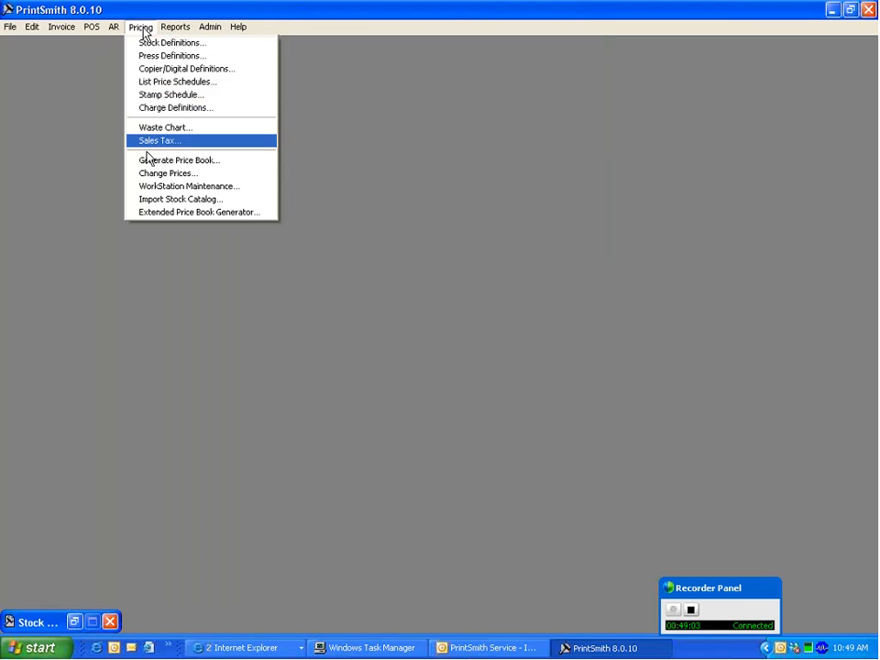
click(152, 201)
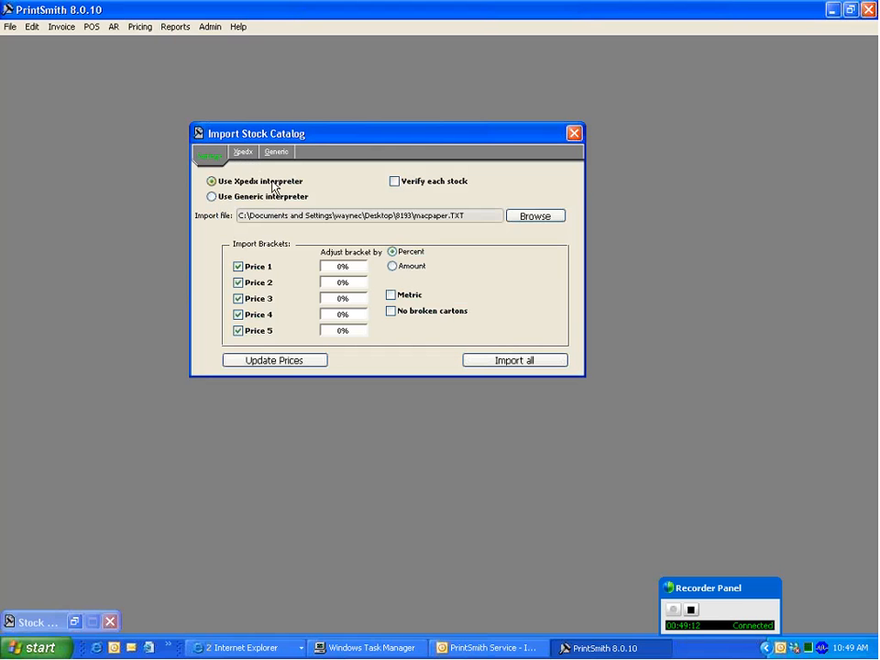
click(246, 153)
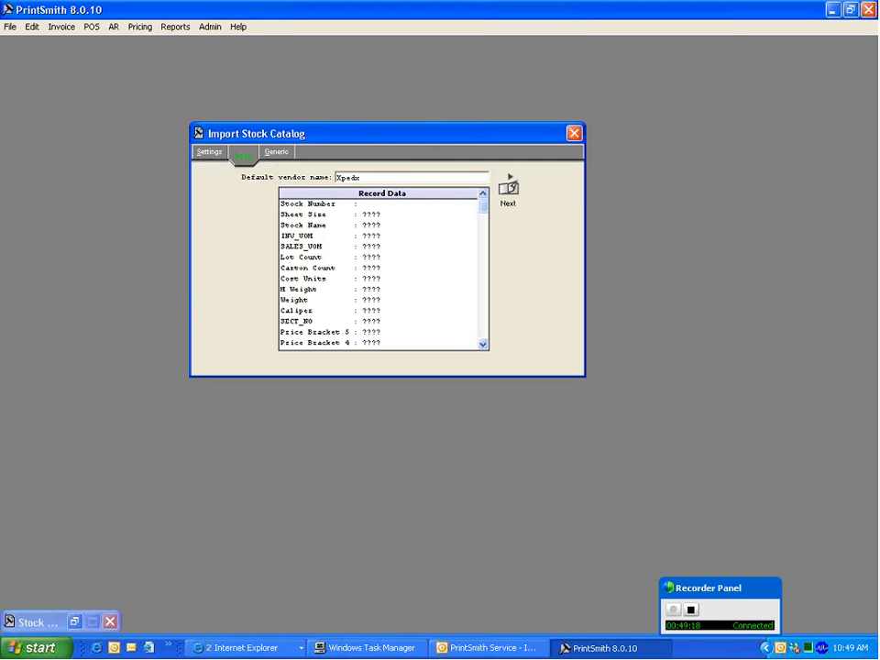
Choose the Generic interpreter for the catalog import and view the record data fields it expects.
click(210, 152)
click(212, 196)
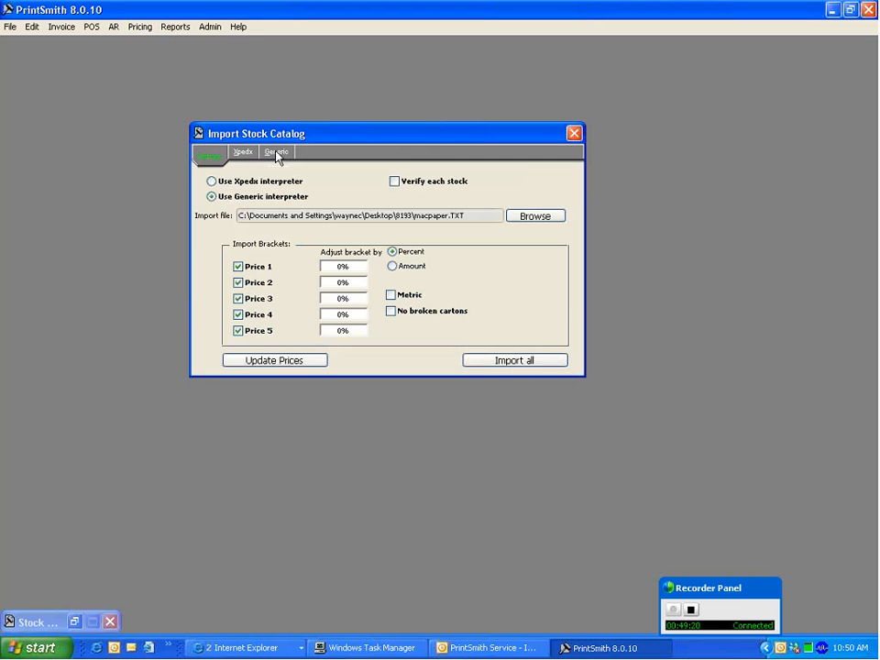
click(277, 152)
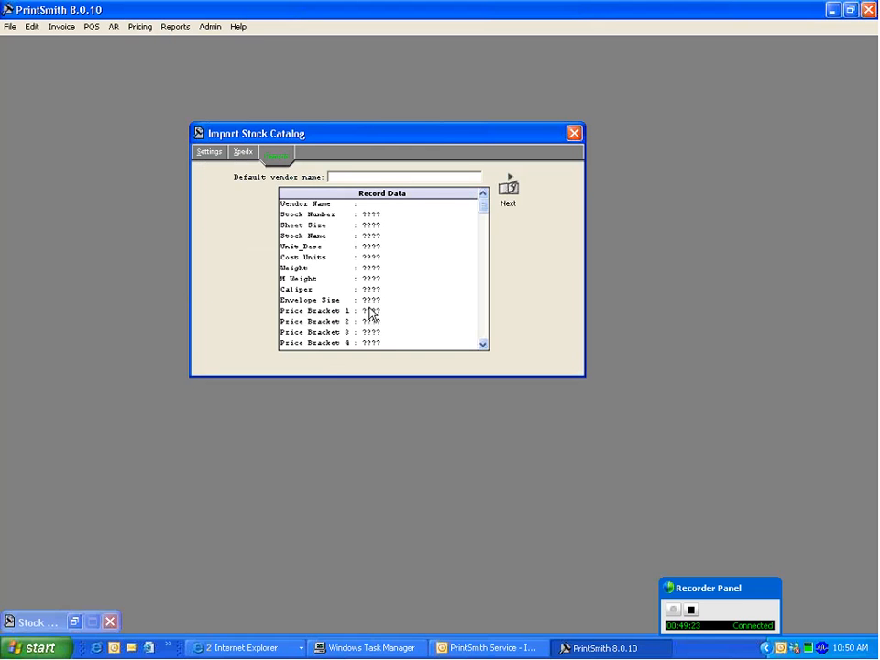
click(212, 153)
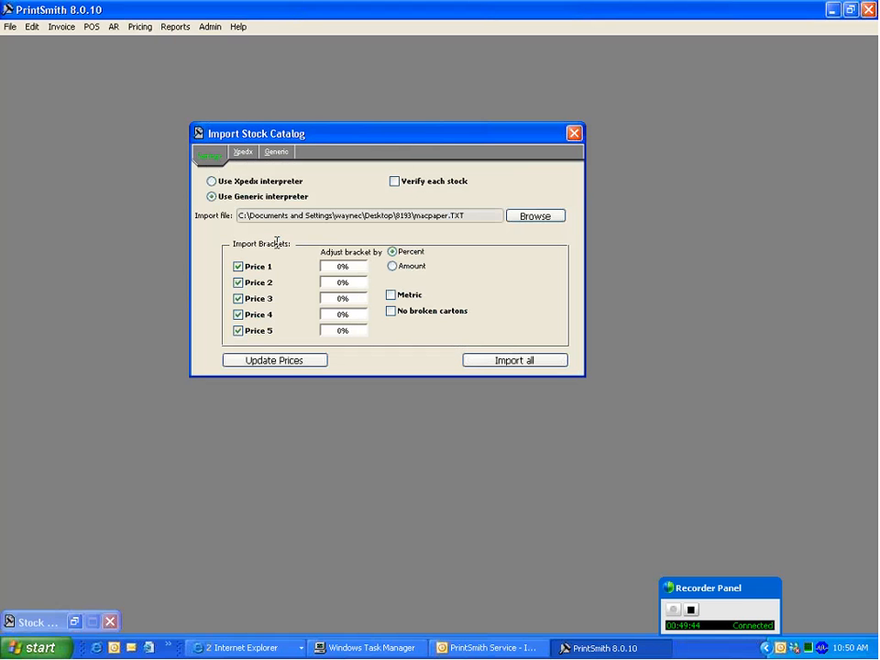
Switch the catalog import to the Xpedx interpreter and look through its full list of record data fields.
click(212, 182)
click(212, 197)
click(212, 182)
click(242, 153)
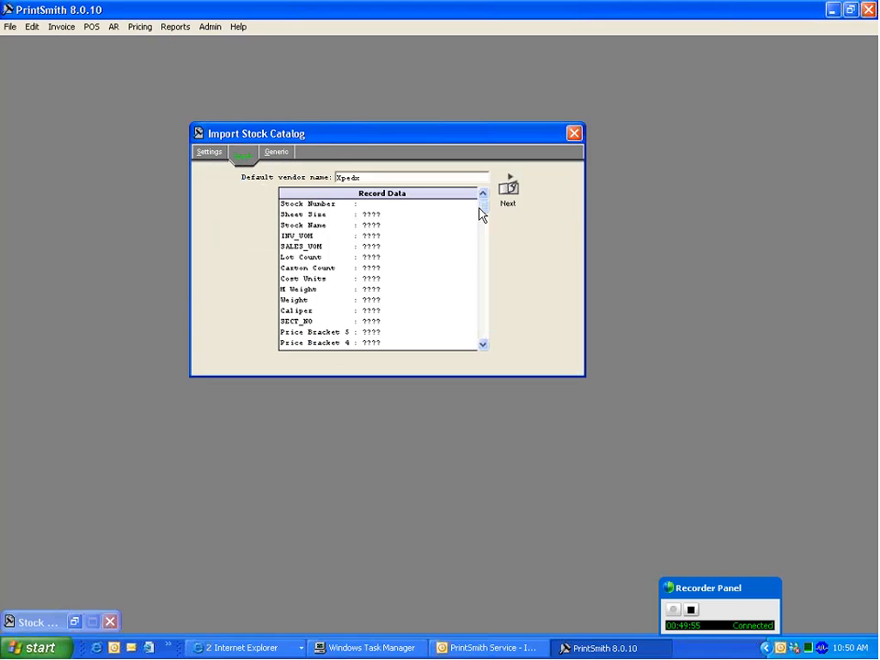
drag(483, 212, 481, 301)
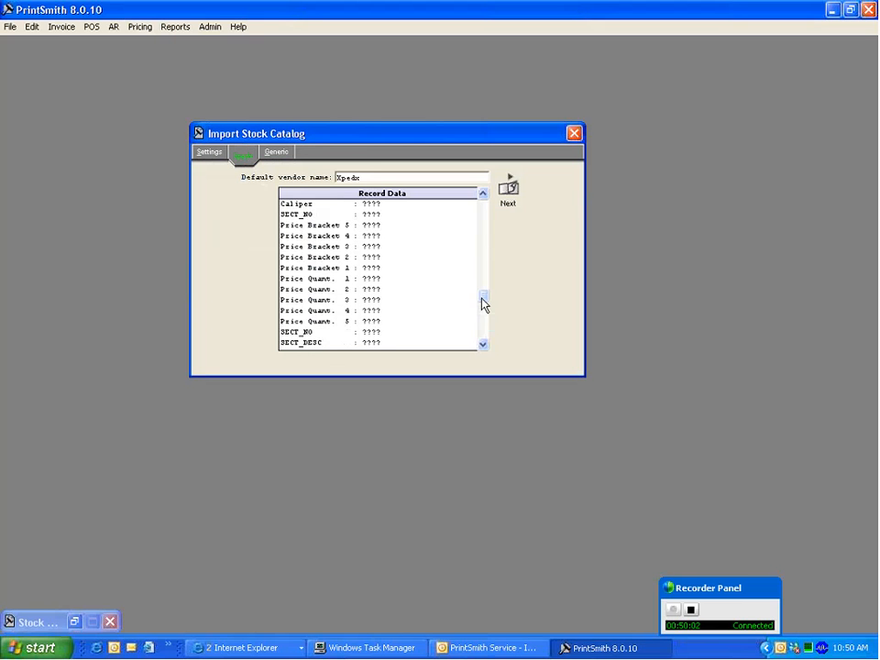
drag(485, 305, 419, 229)
Return the catalog import to the Generic interpreter, look through its full record data list, and close the import window.
click(272, 156)
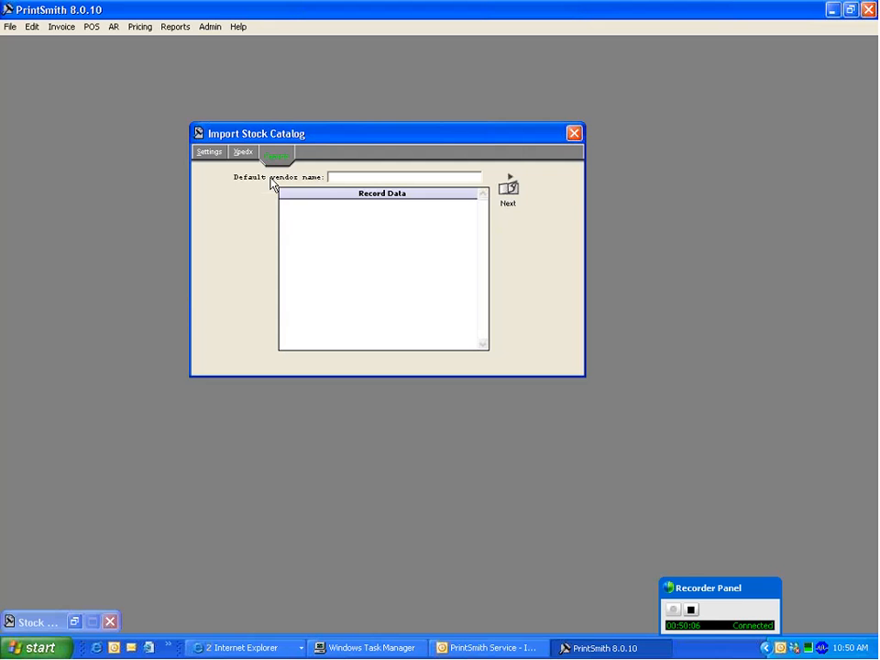
click(209, 151)
click(212, 196)
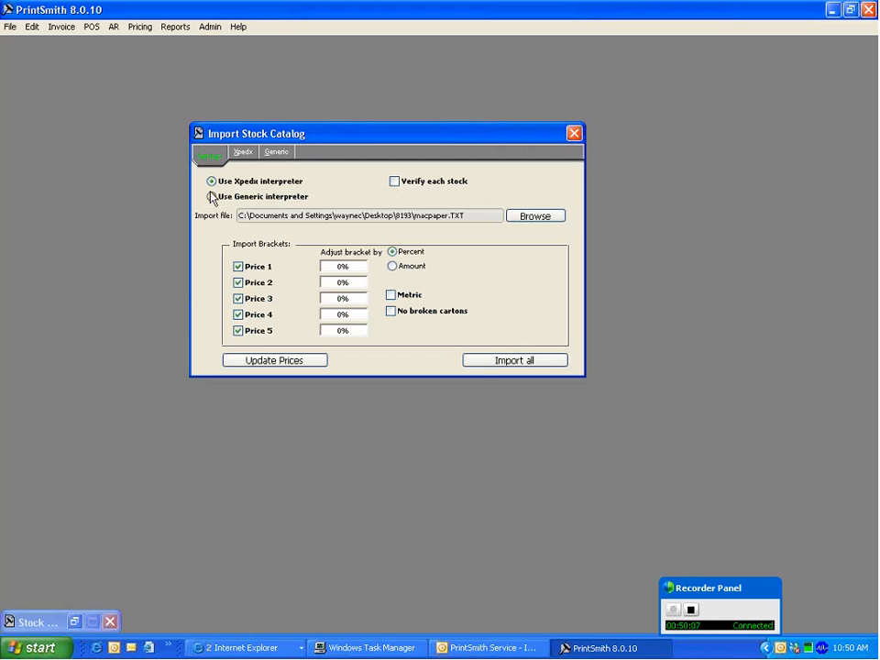
click(276, 153)
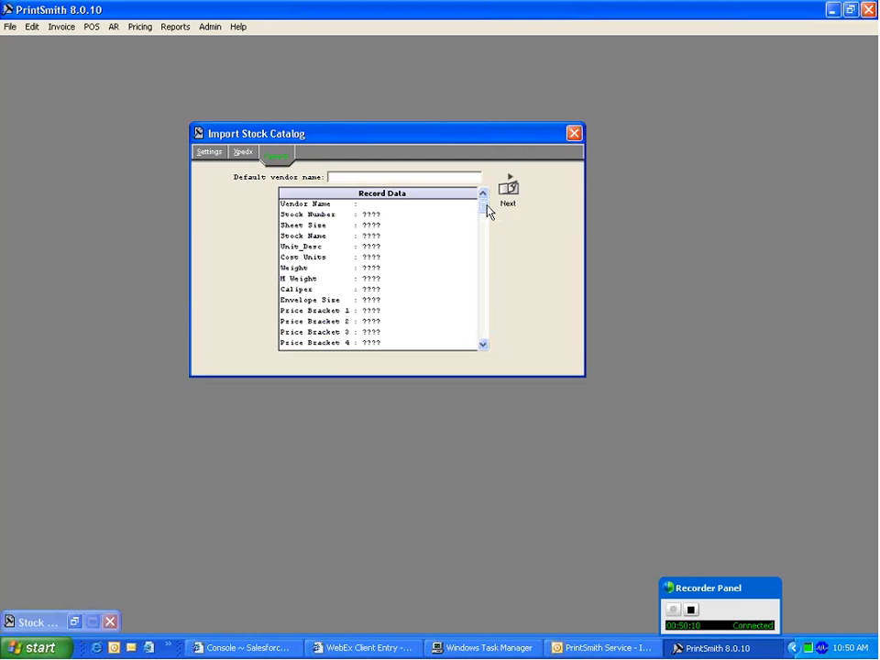
mouse_move(487, 210)
mouse_down()
mouse_move(478, 346)
mouse_move(484, 198)
mouse_up()
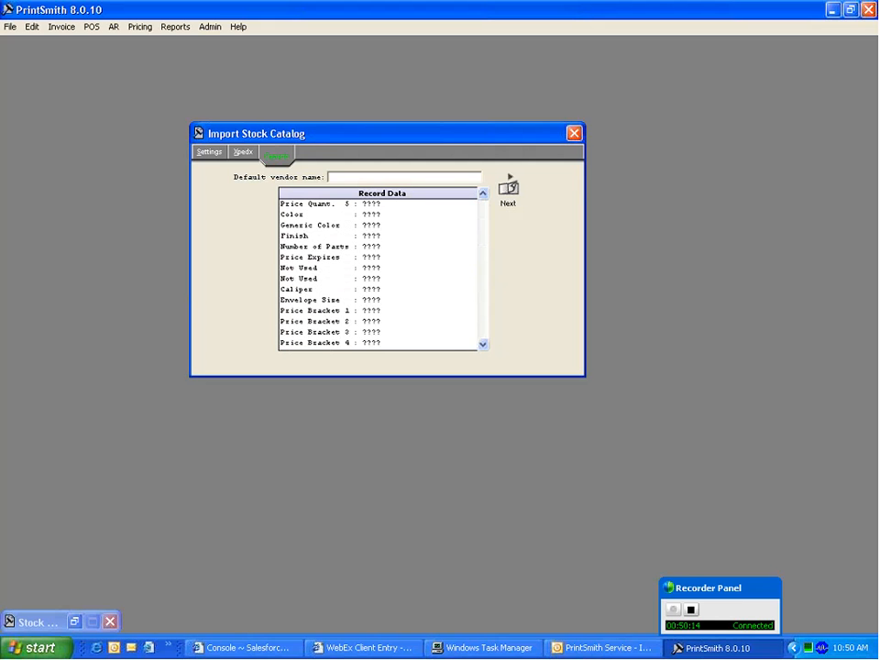
click(574, 134)
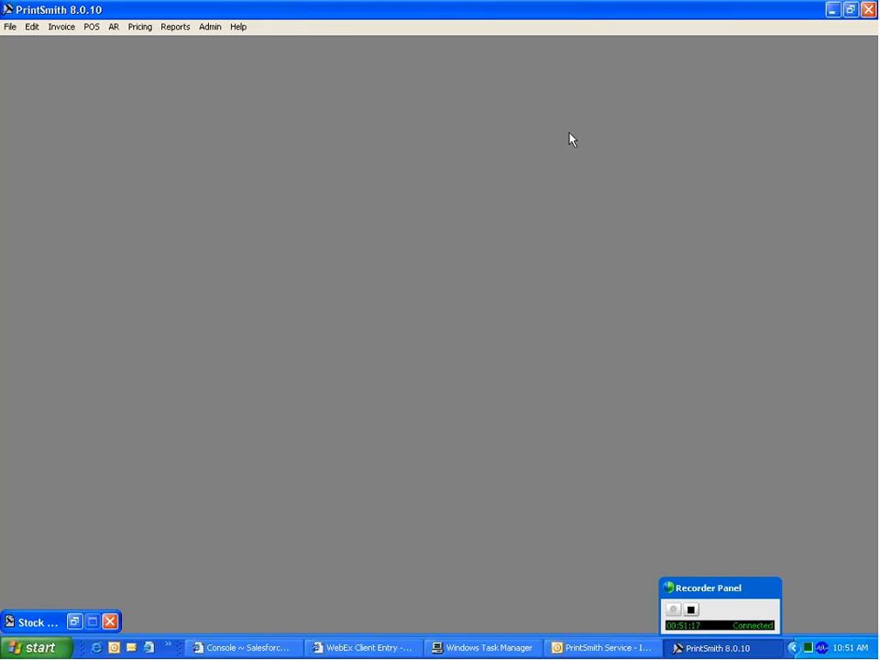
Open the Table Editor and display the Vendor table.
click(215, 30)
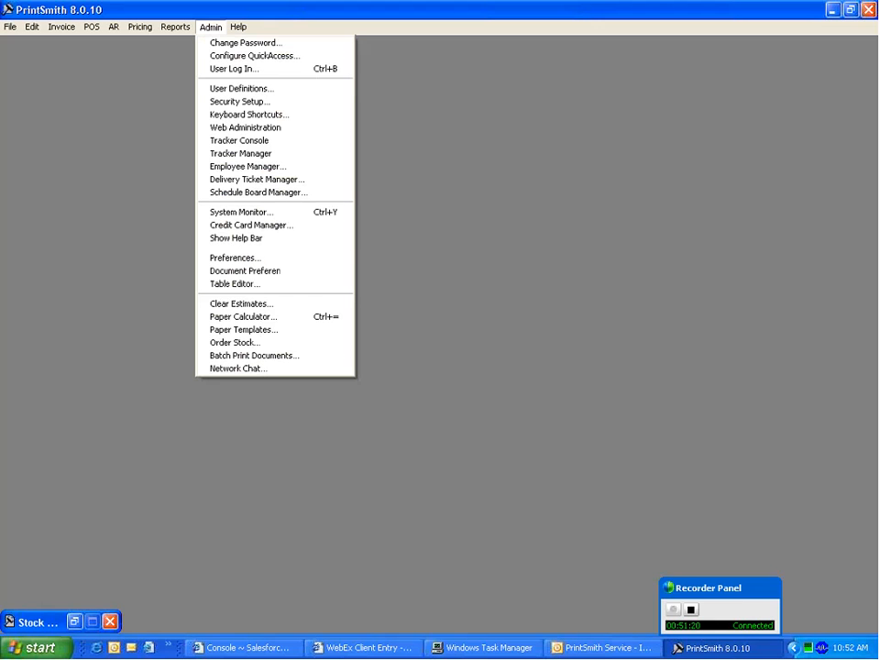
click(242, 285)
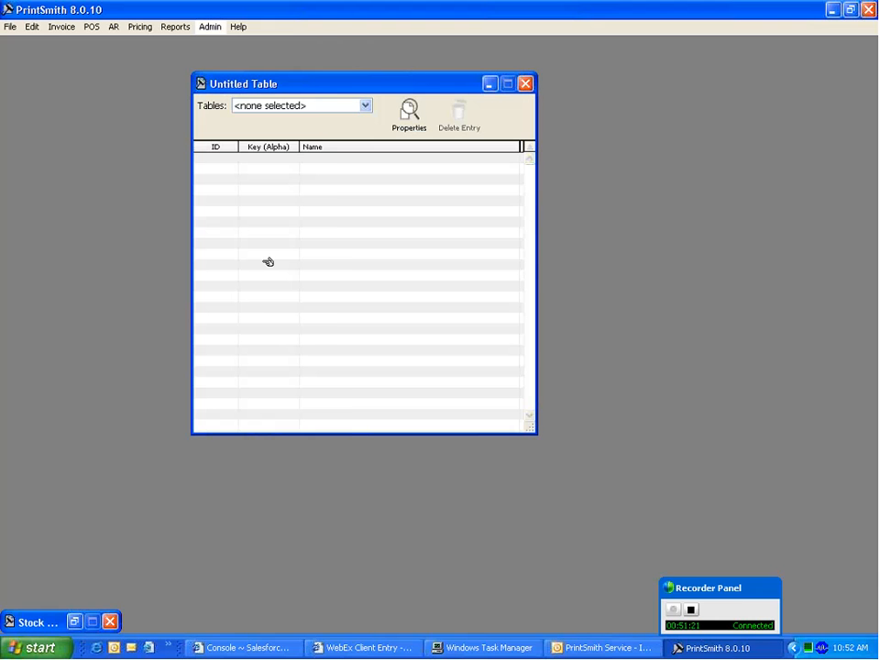
click(317, 108)
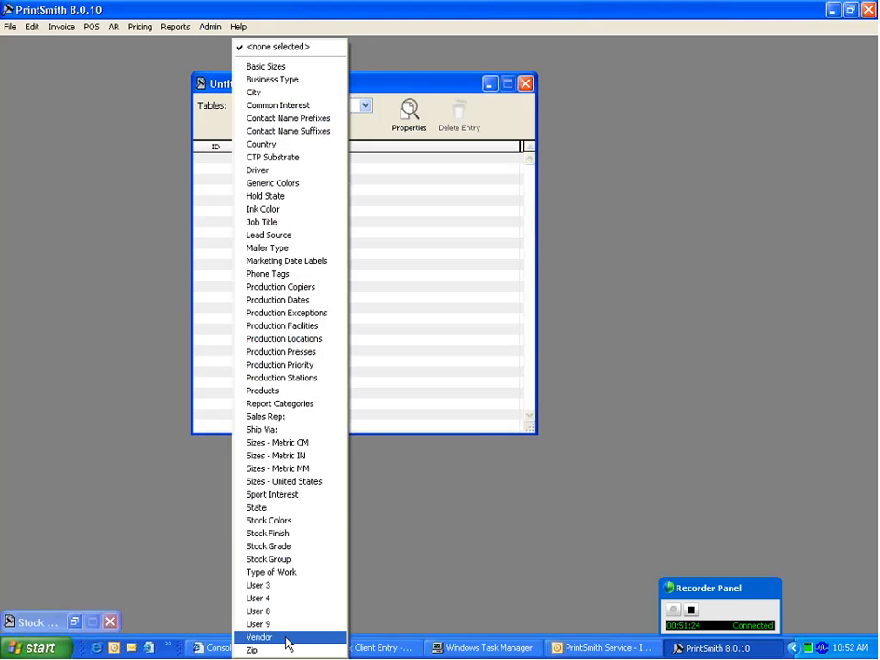
click(287, 636)
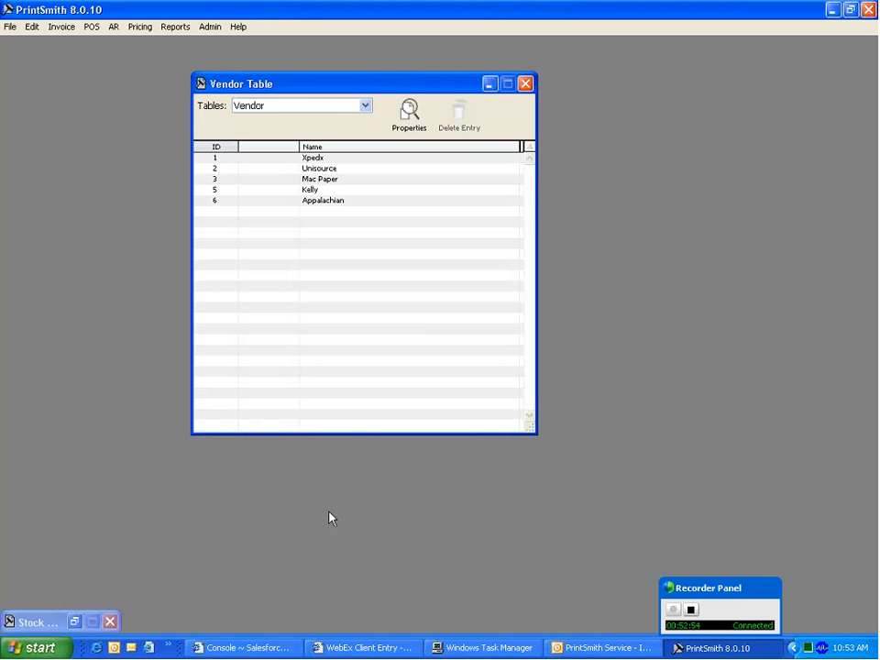
click(743, 593)
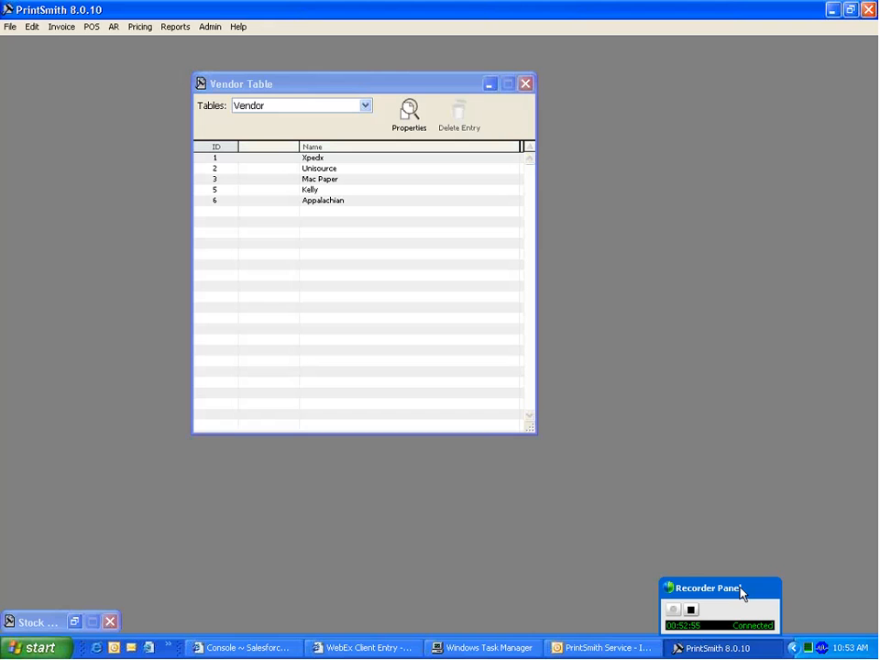